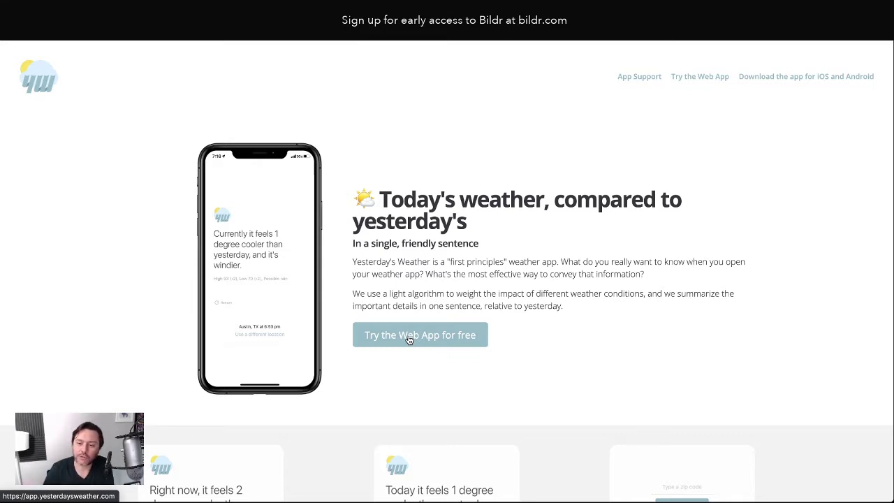
# Open the free Yesterday's Weather web app and look up the weather for an Austin, TX zip code
pyautogui.click(409, 338)
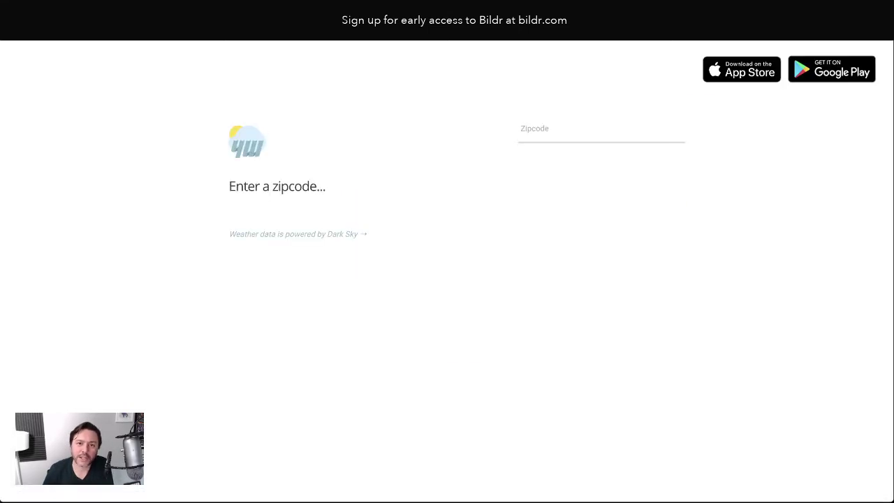
pyautogui.click(9, 35)
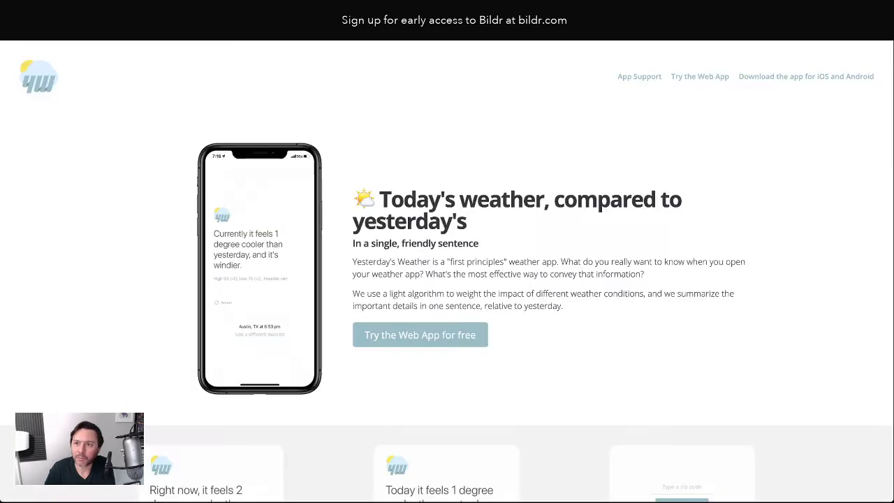
pyautogui.click(419, 335)
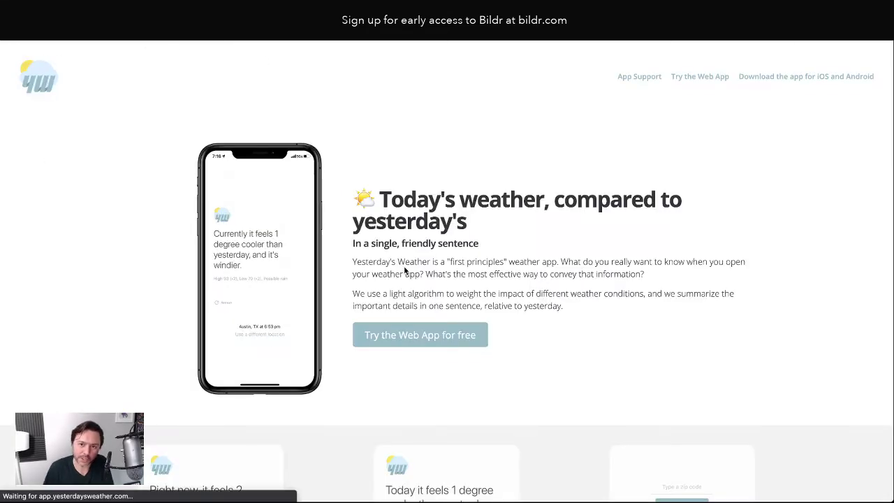
pyautogui.click(532, 129)
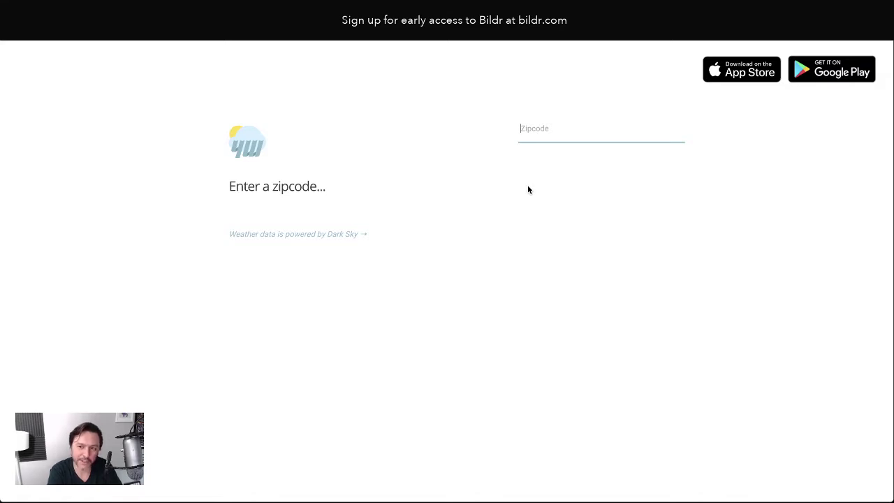
pyautogui.write('787')
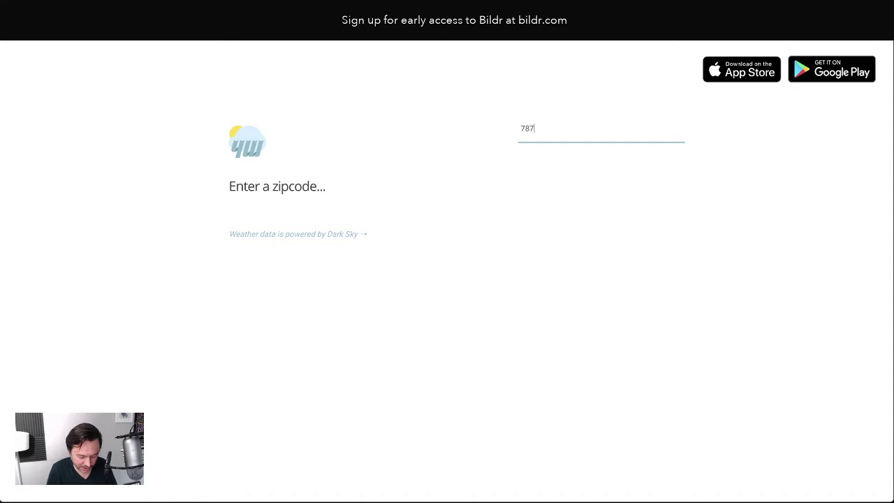
pyautogui.write('57')
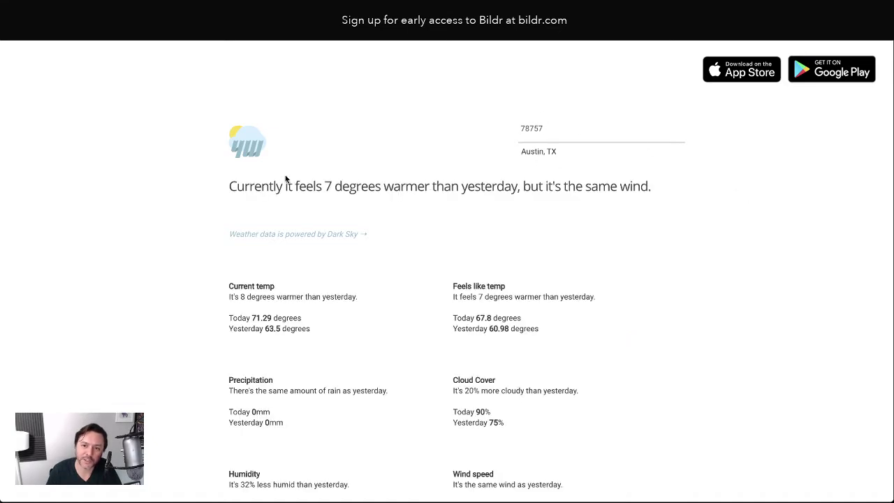
# Examine the weather result page: the comparison sentence, the condition details and the app download section
pyautogui.moveTo(228, 187); pyautogui.dragTo(615, 198)
pyautogui.click(671, 196)
pyautogui.tripleClick(648, 187)
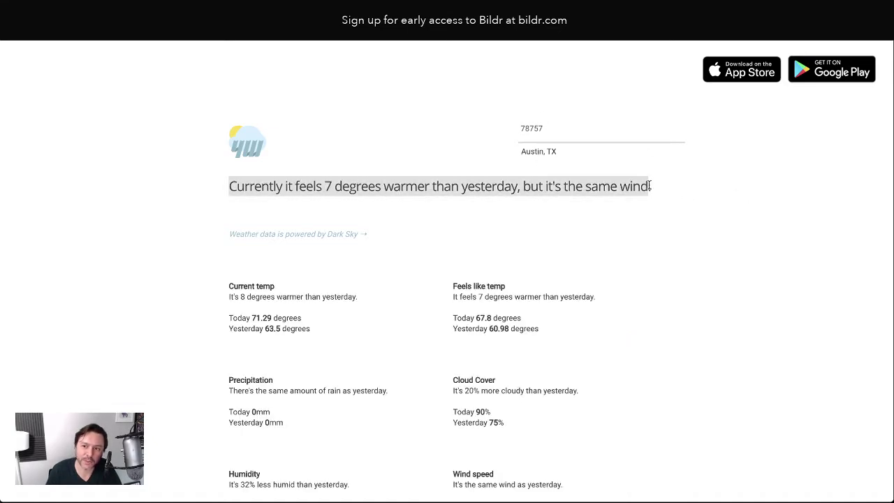
pyautogui.click(648, 187)
pyautogui.scroll(-2, 665, 241)
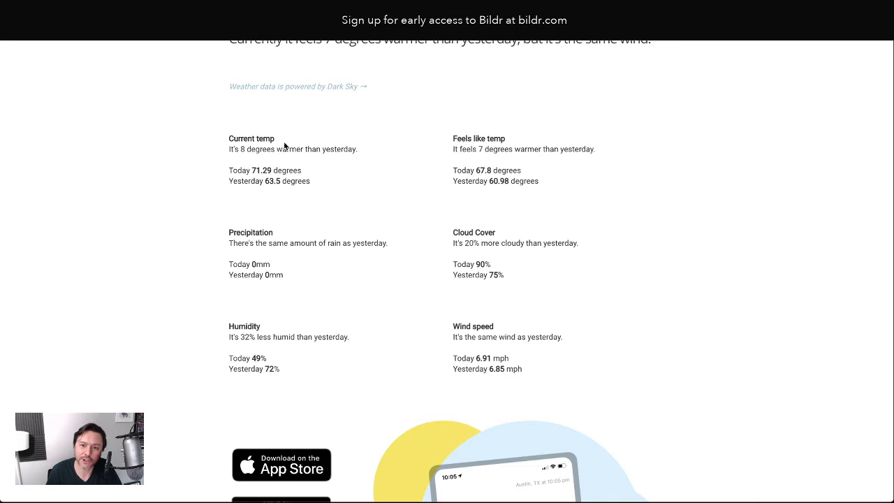
pyautogui.scroll(-1, 538, 279)
pyautogui.scroll(-5, 542, 272)
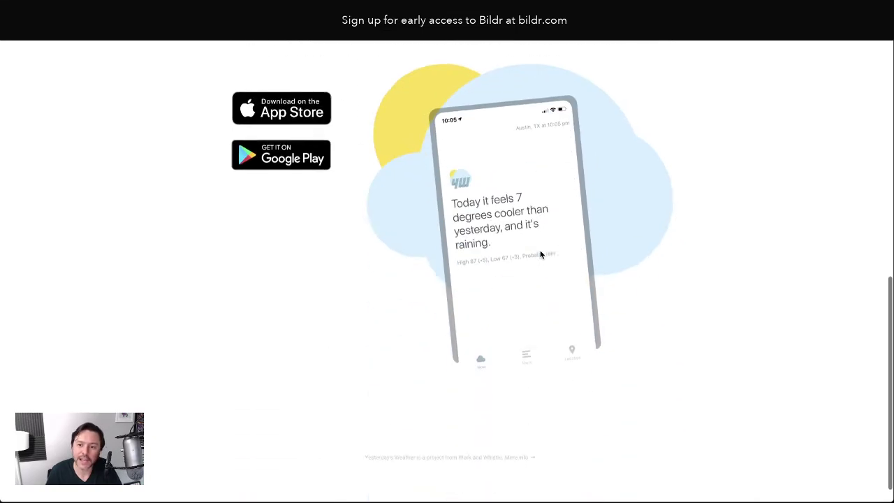
pyautogui.scroll(1, 244, 415)
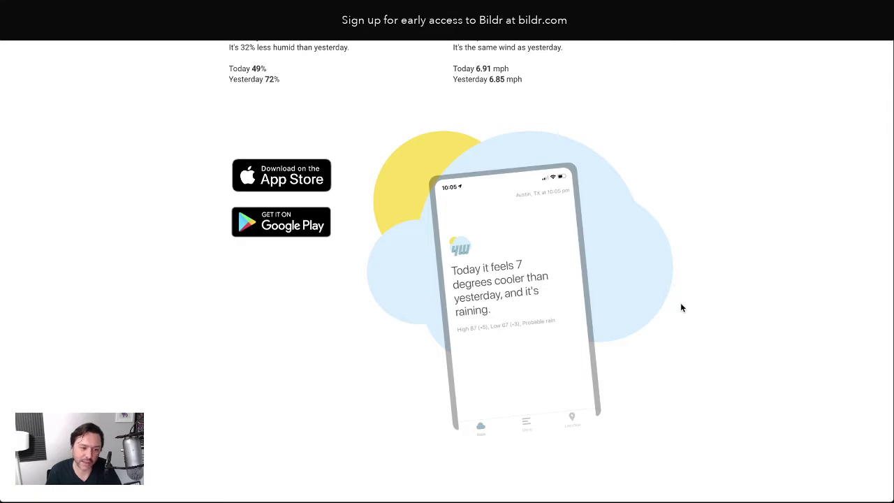
pyautogui.scroll(6, 680, 302)
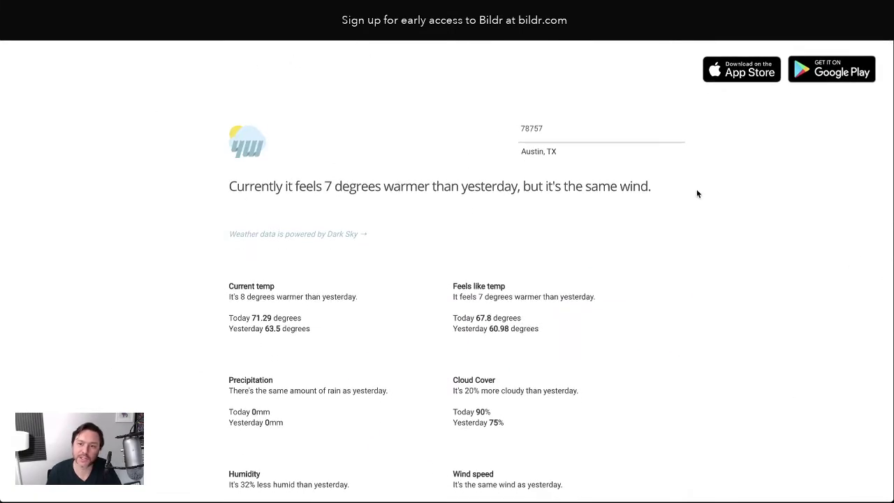
pyautogui.scroll(-1, 688, 196)
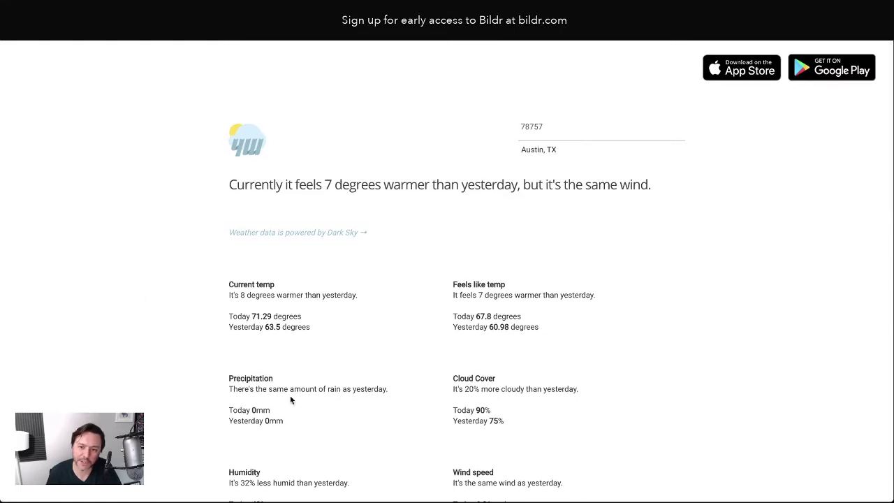
pyautogui.scroll(-7, 174, 301)
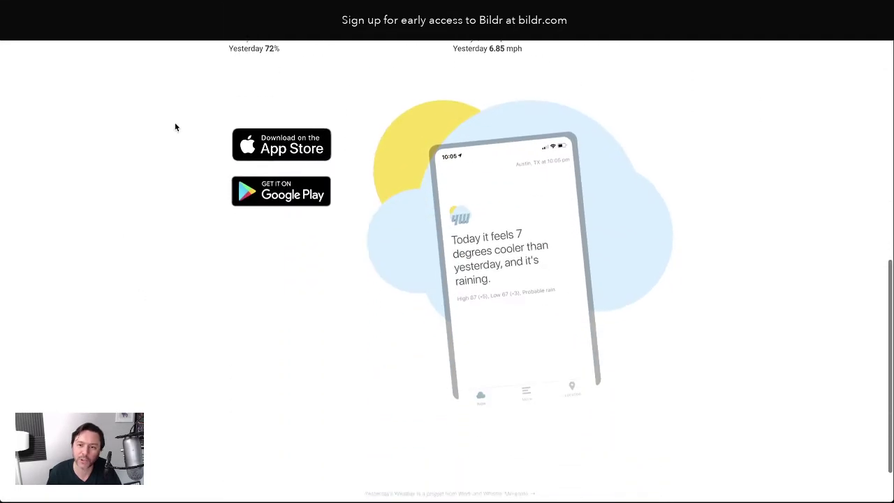
pyautogui.scroll(7, 510, 230)
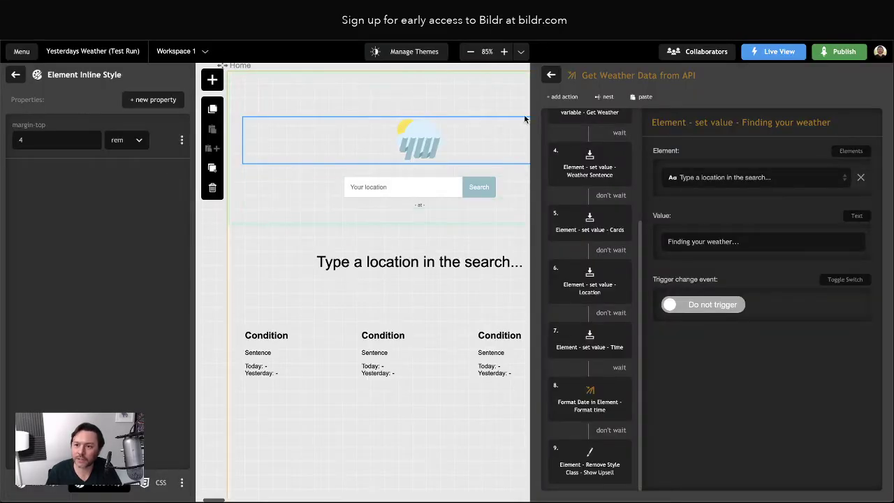
# Switch to Bildr, open the test-run project's live view, and review the weather results for "austin, tx"
pyautogui.click(768, 56)
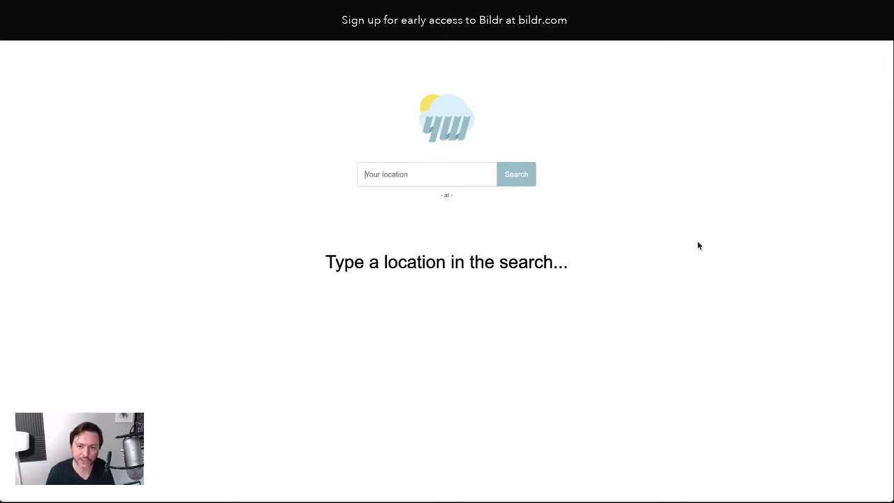
pyautogui.write('austin,')
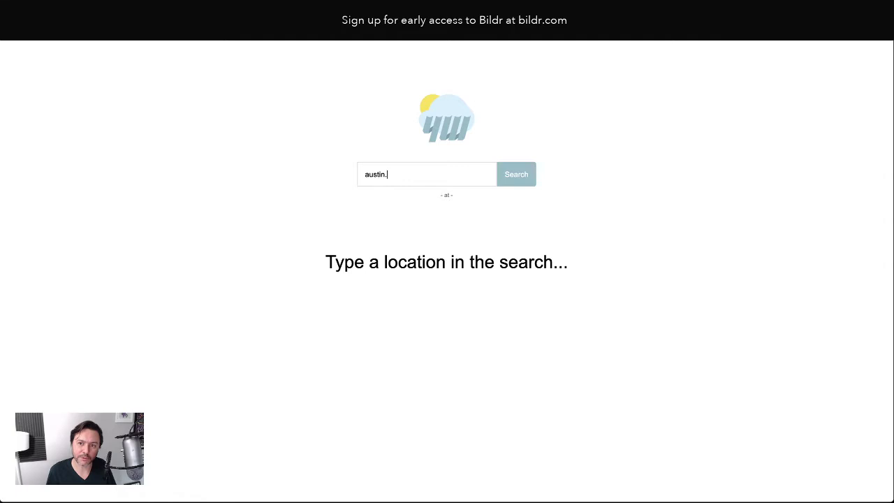
pyautogui.write(' tx')
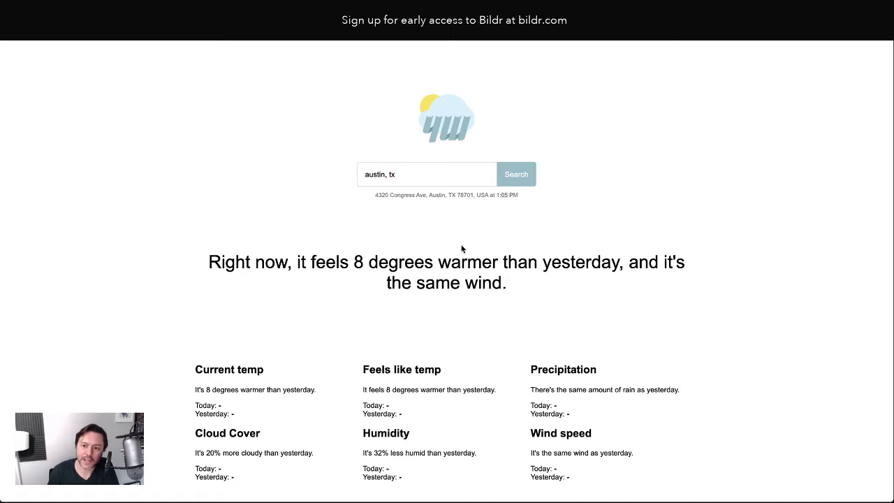
pyautogui.scroll(-2, 461, 249)
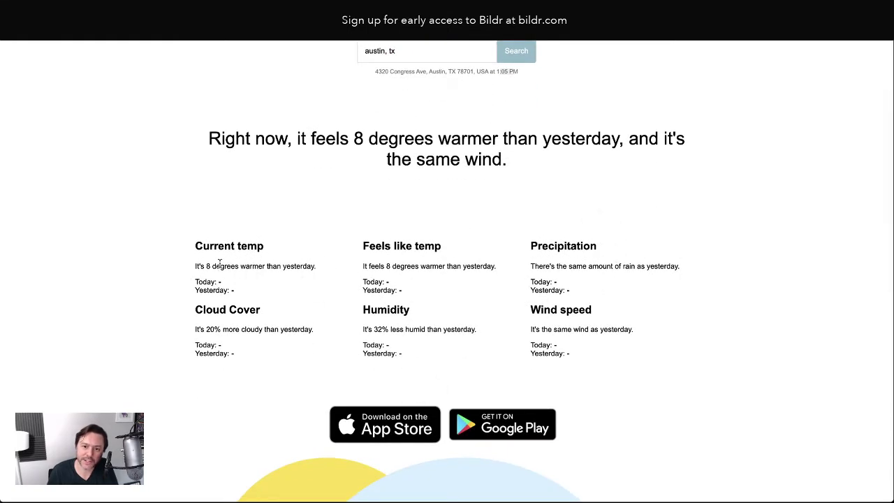
pyautogui.scroll(-7, 321, 285)
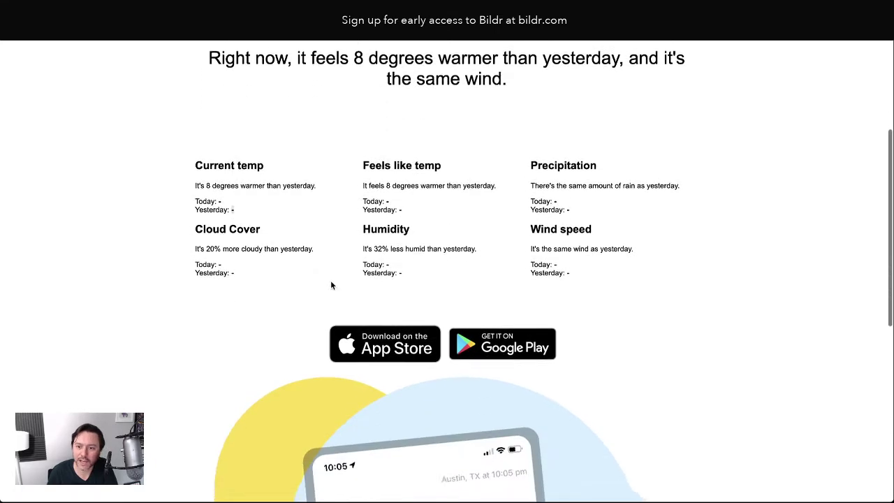
pyautogui.scroll(9, 375, 269)
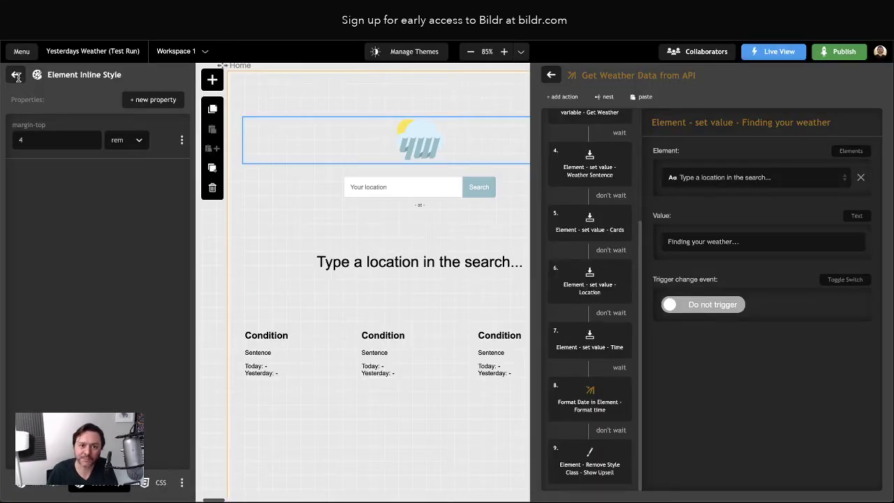
# Close the open style and action editors and show the whole Home and Card pages at 65% zoom
pyautogui.click(15, 74)
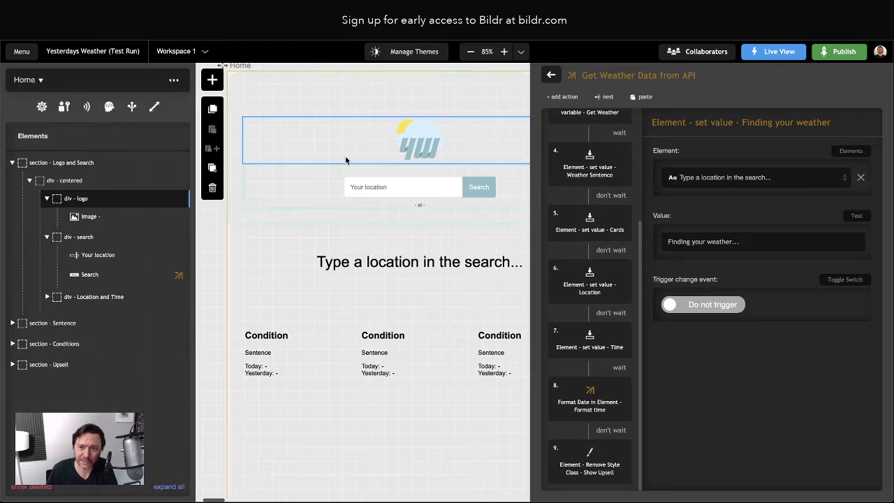
pyautogui.click(457, 85)
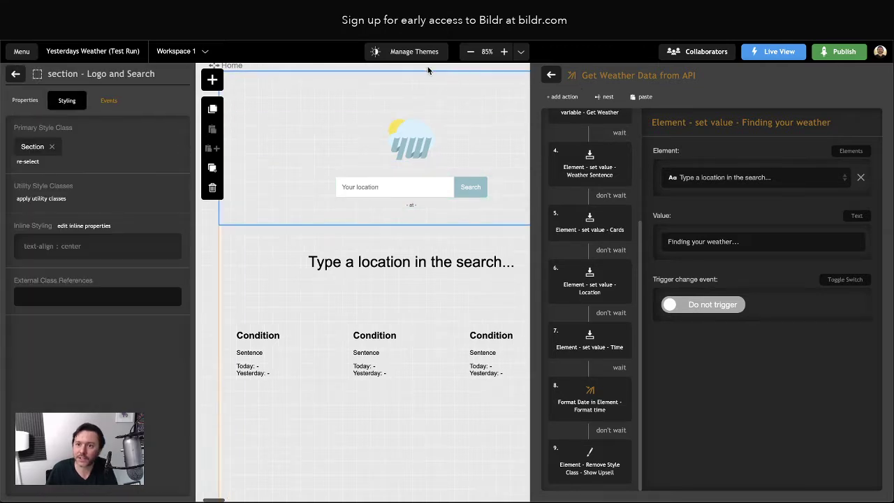
pyautogui.click(431, 67)
pyautogui.click(470, 51)
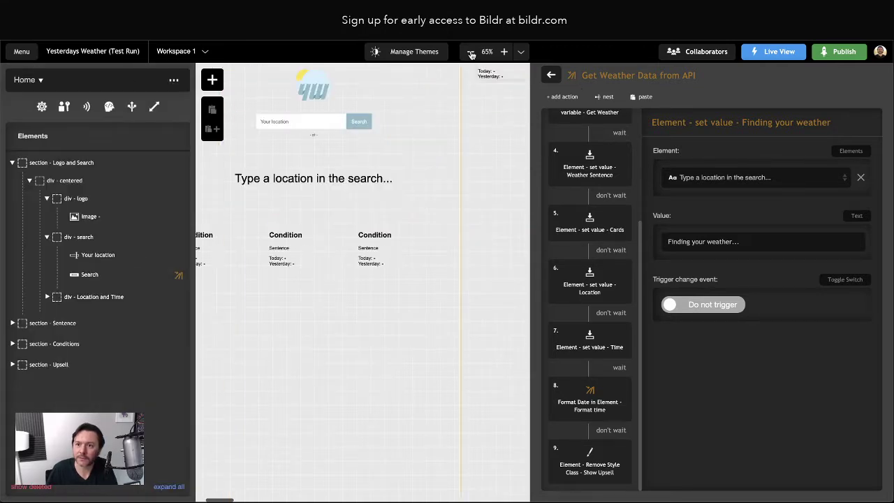
pyautogui.click(470, 51)
pyautogui.click(481, 153)
pyautogui.click(296, 146)
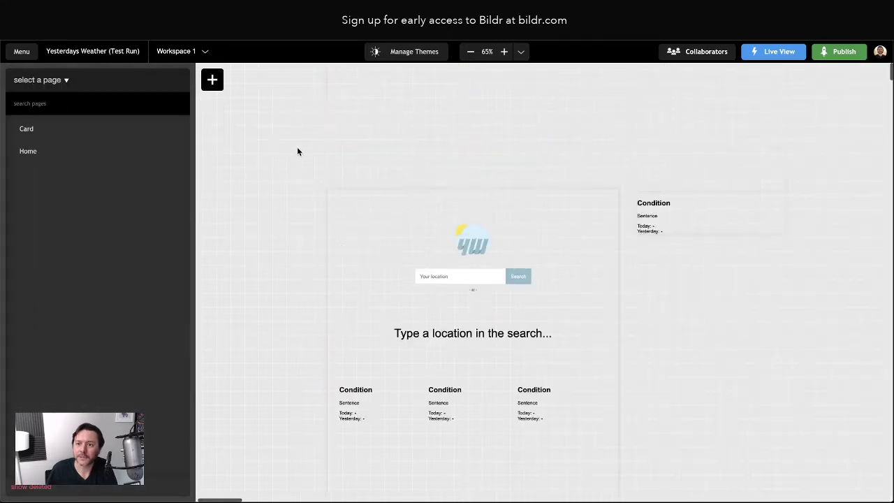
pyautogui.scroll(-1, 296, 152)
pyautogui.hscroll(2, 410, 132)
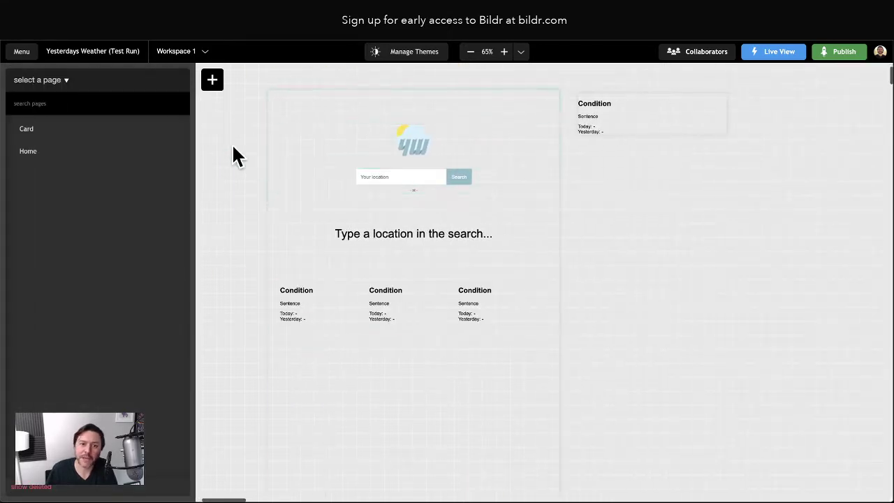
# Select the Home page and review the sequence of actions in the Get Weather Data from API action group
pyautogui.click(30, 150)
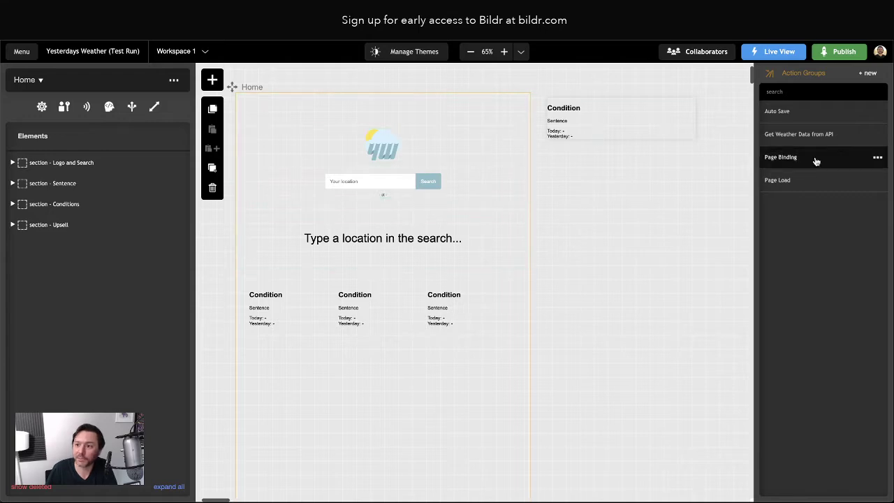
pyautogui.click(790, 136)
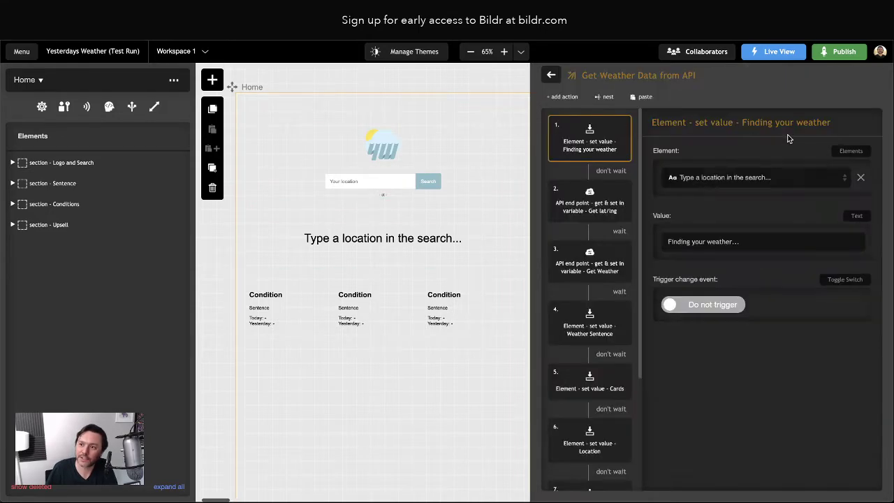
pyautogui.scroll(-3, 614, 230)
pyautogui.scroll(3, 614, 230)
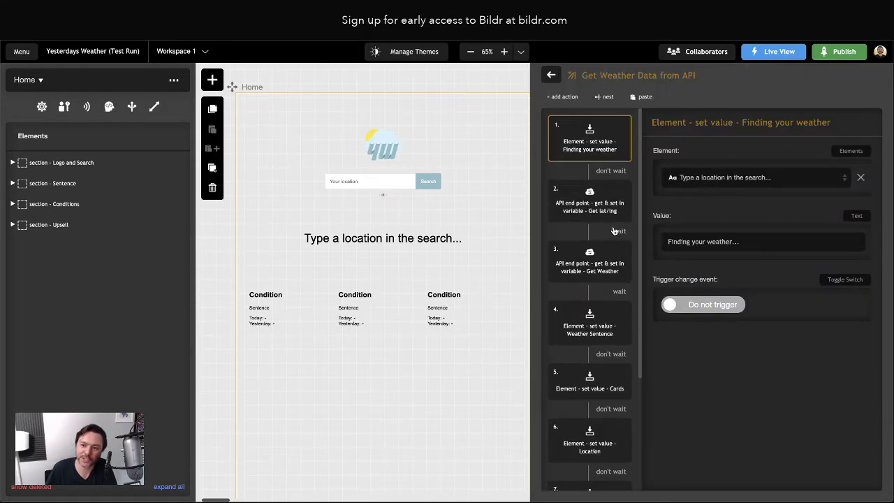
pyautogui.click(551, 74)
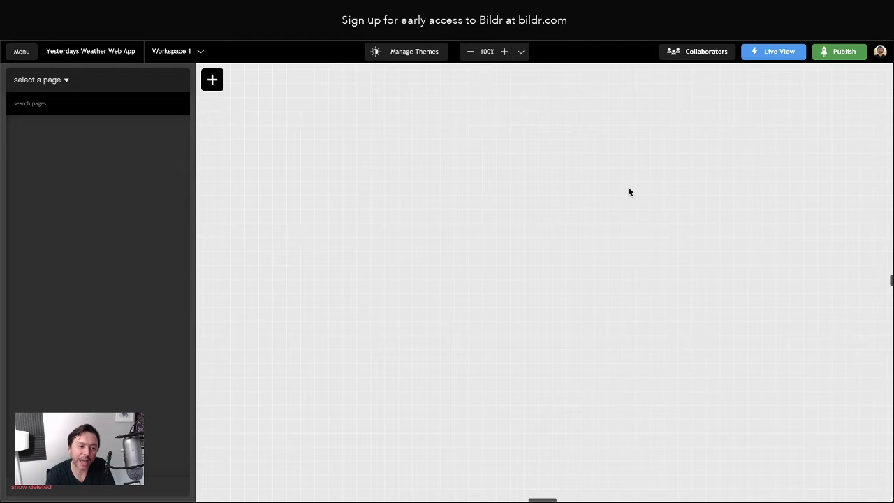
# Add a new blank page named Home to the empty canvas of the Yesterdays Weather Web App project
pyautogui.click(213, 79)
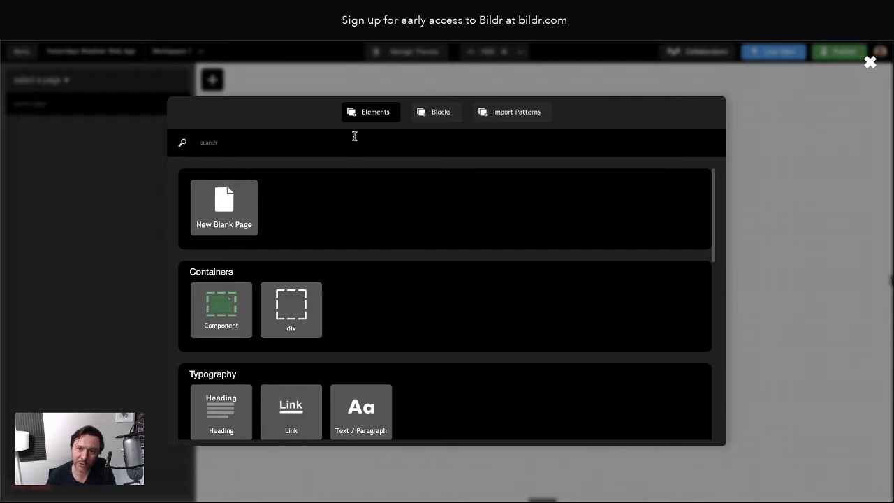
pyautogui.scroll(-6, 439, 235)
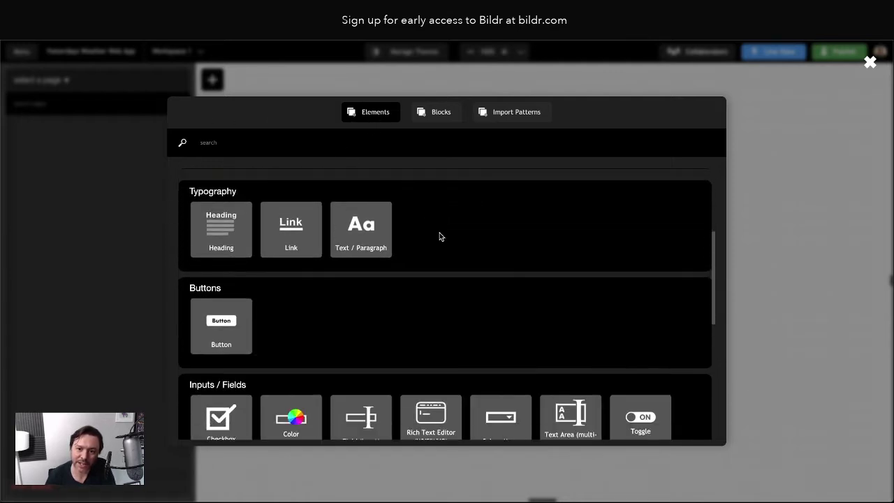
pyautogui.scroll(7, 458, 253)
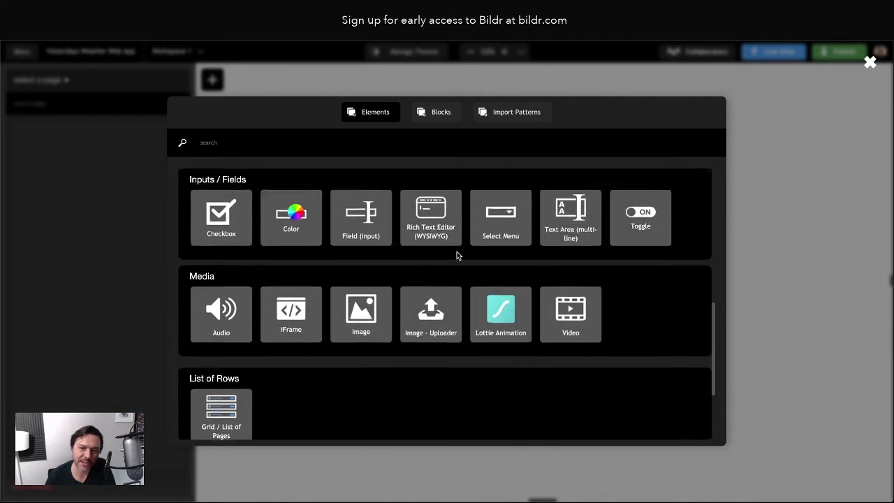
pyautogui.scroll(2, 456, 256)
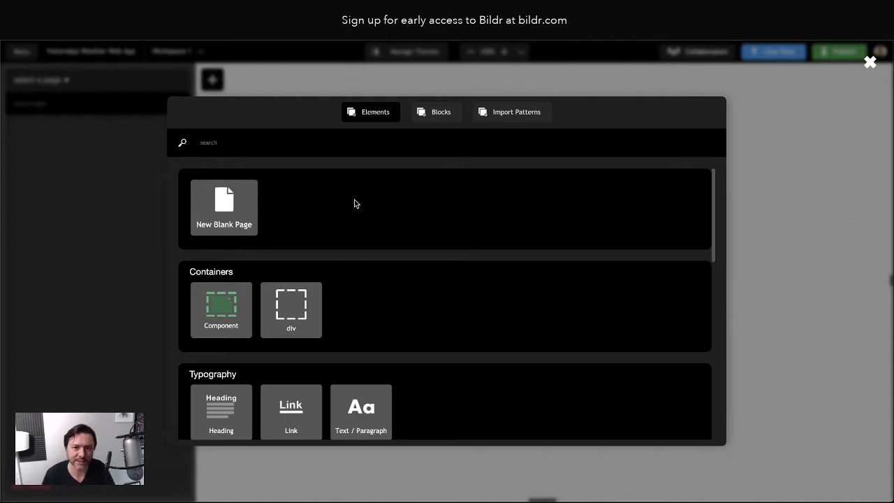
pyautogui.moveTo(201, 211); pyautogui.dragTo(399, 219)
pyautogui.write('Home')
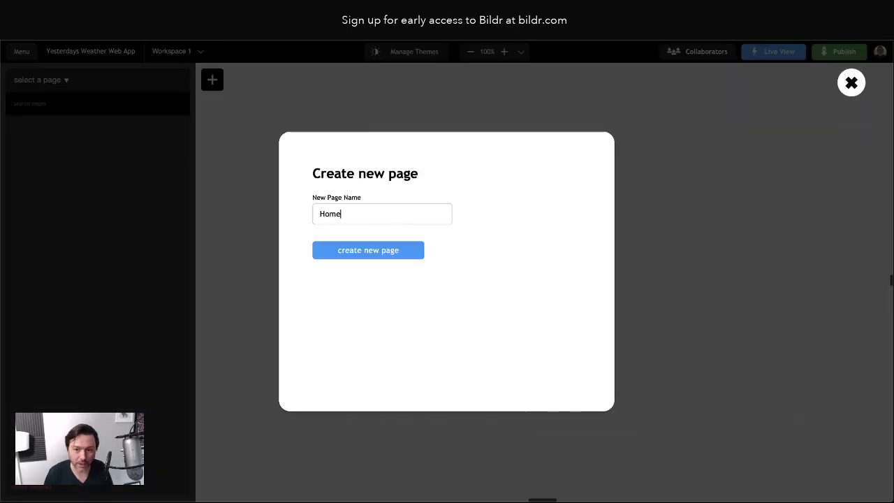
pyautogui.press('Return')
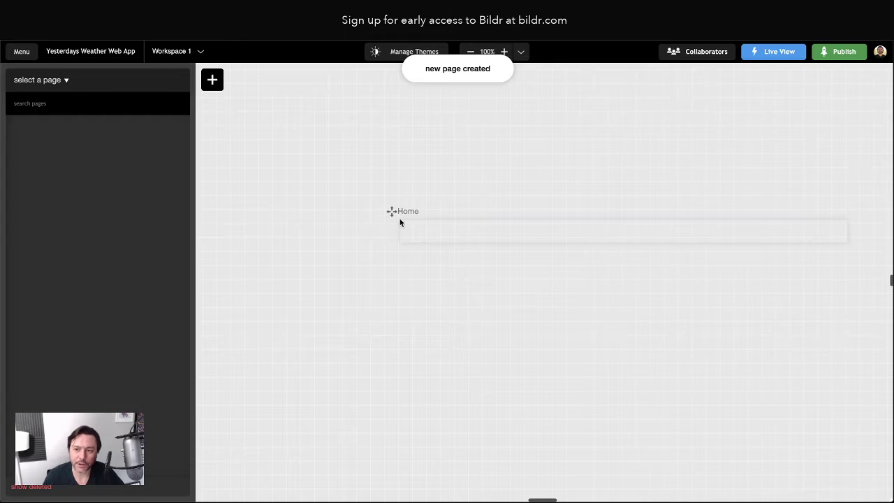
# Move the Home page toward the canvas's upper-left area and add a div container to it
pyautogui.moveTo(388, 210); pyautogui.dragTo(240, 148)
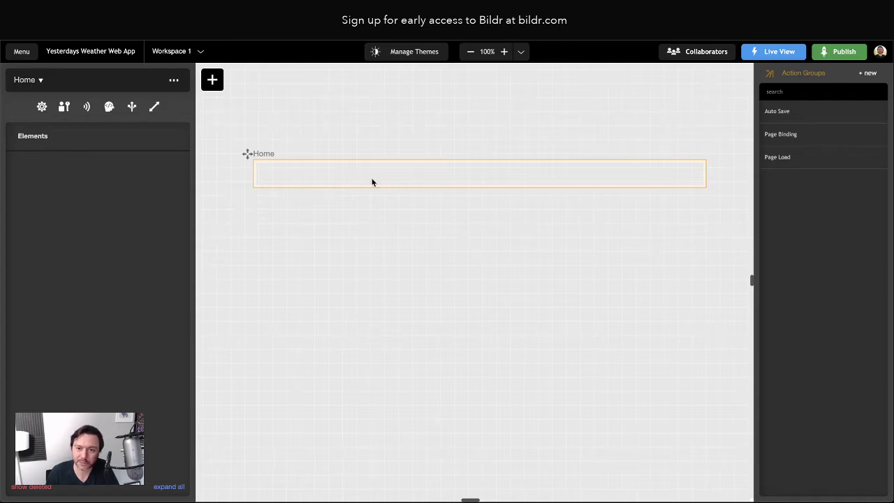
pyautogui.click(212, 81)
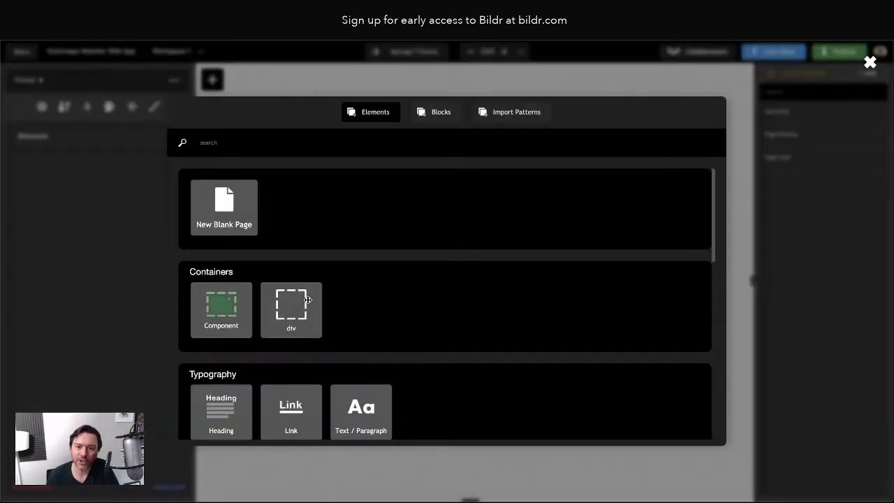
pyautogui.scroll(-1, 413, 316)
pyautogui.scroll(1, 412, 317)
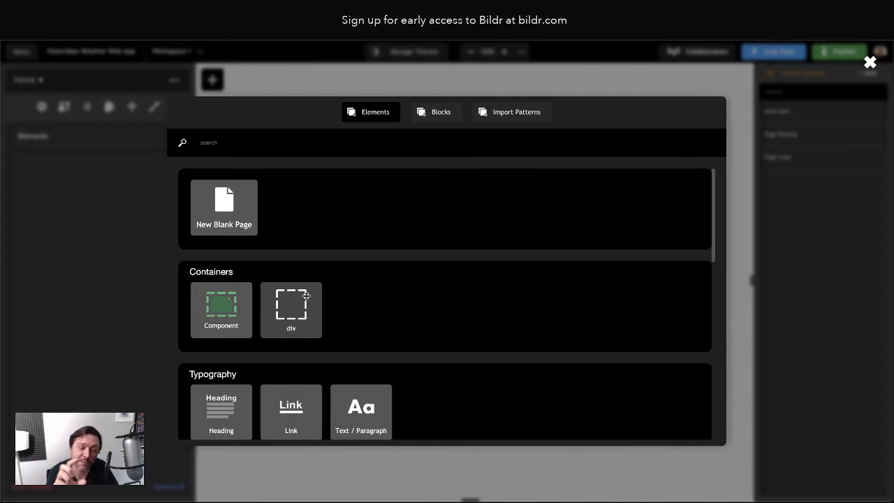
pyautogui.moveTo(306, 296); pyautogui.dragTo(310, 176)
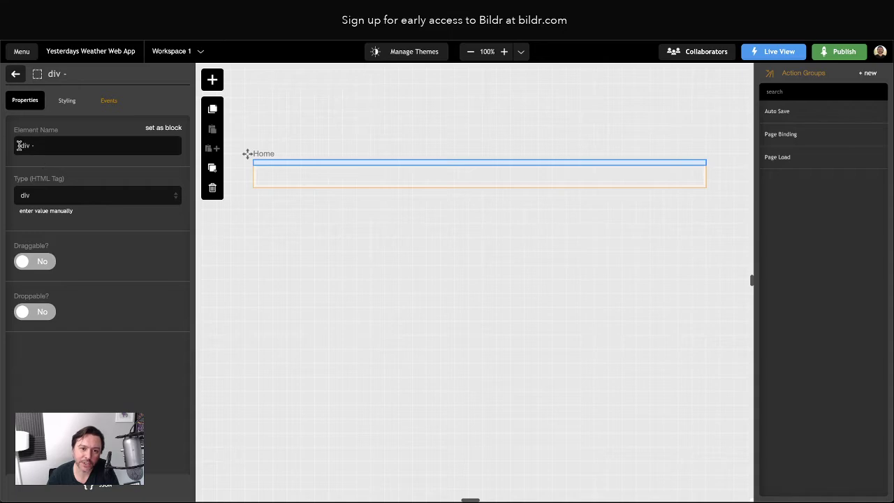
# Review the new div's name, HTML tag options, styling settings, and the editor for its primary style class
pyautogui.moveTo(20, 144); pyautogui.dragTo(51, 147)
pyautogui.click(35, 198)
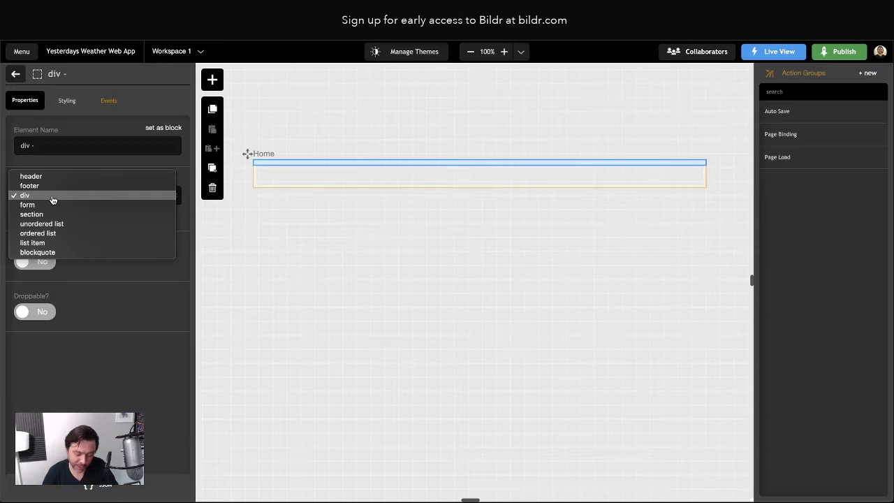
pyautogui.click(86, 363)
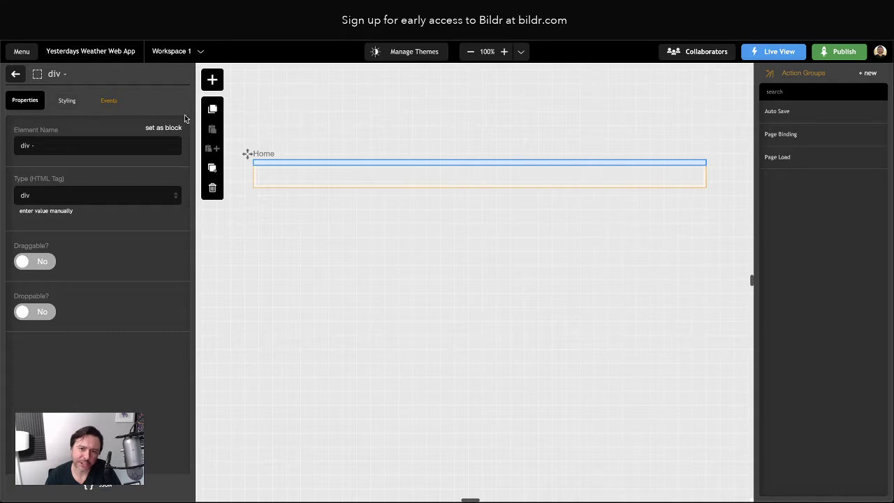
pyautogui.click(67, 102)
pyautogui.click(25, 100)
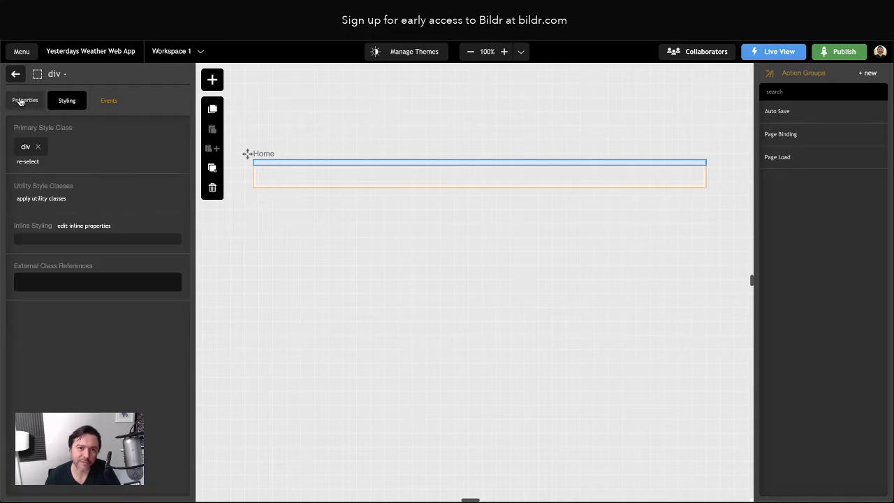
pyautogui.click(66, 102)
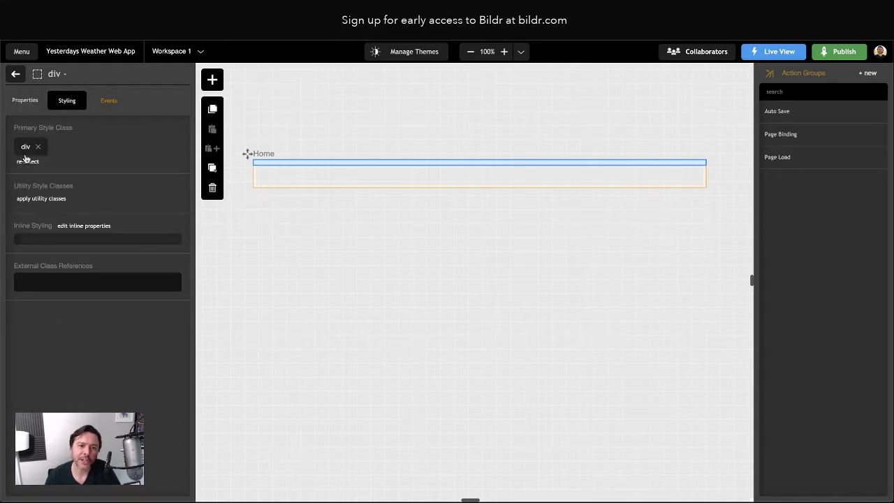
pyautogui.click(51, 127)
pyautogui.click(103, 136)
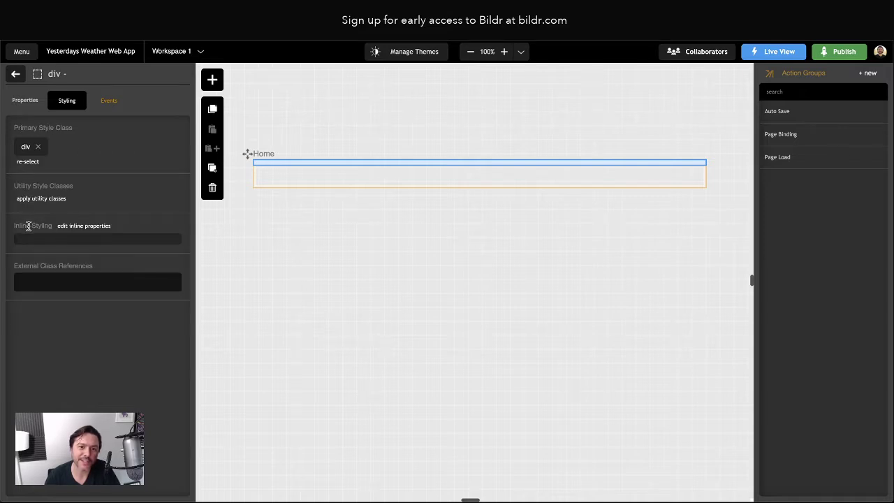
pyautogui.moveTo(26, 226); pyautogui.dragTo(39, 229)
pyautogui.click(90, 344)
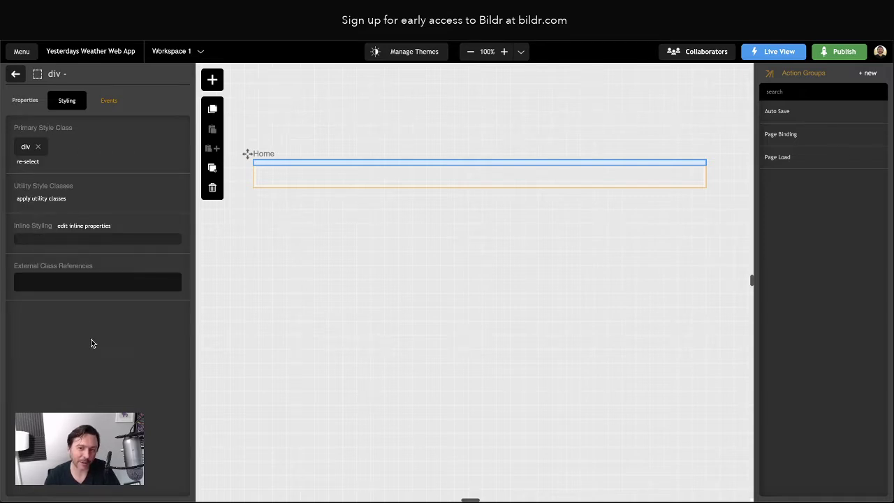
pyautogui.click(25, 148)
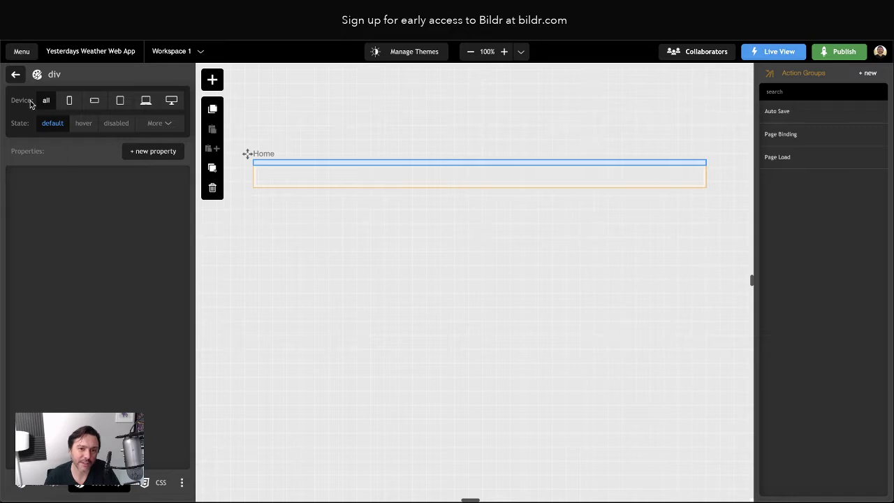
pyautogui.click(15, 75)
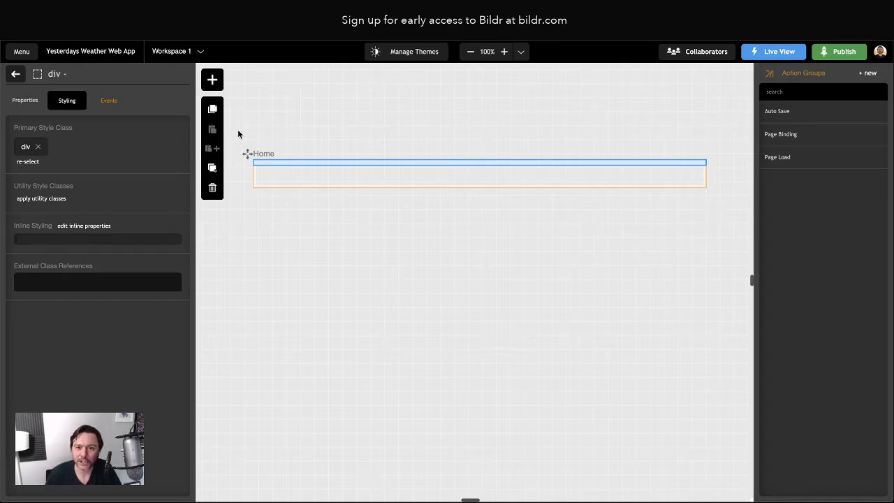
# Add a second div to the Home page and nest it inside the first div
pyautogui.click(213, 83)
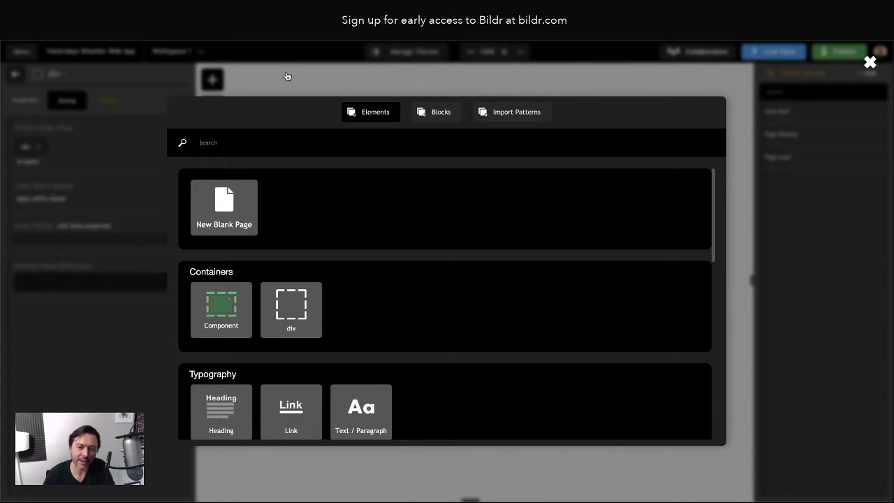
pyautogui.moveTo(310, 308); pyautogui.dragTo(299, 165)
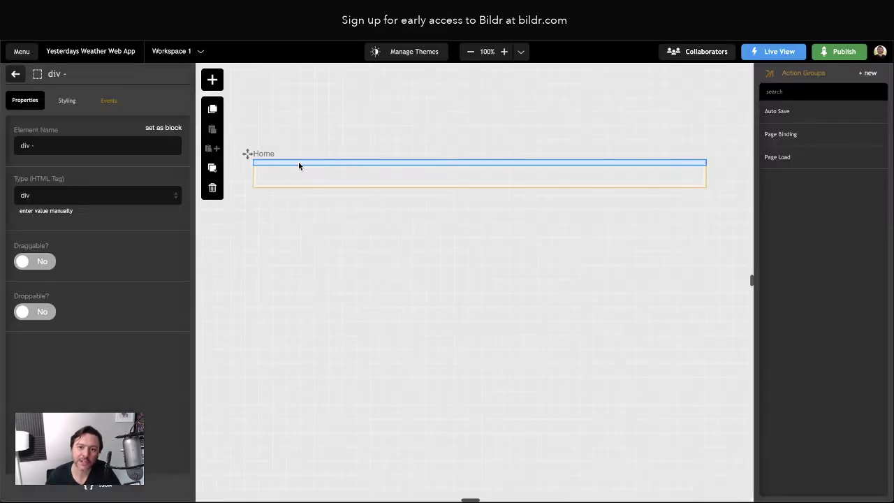
pyautogui.click(20, 76)
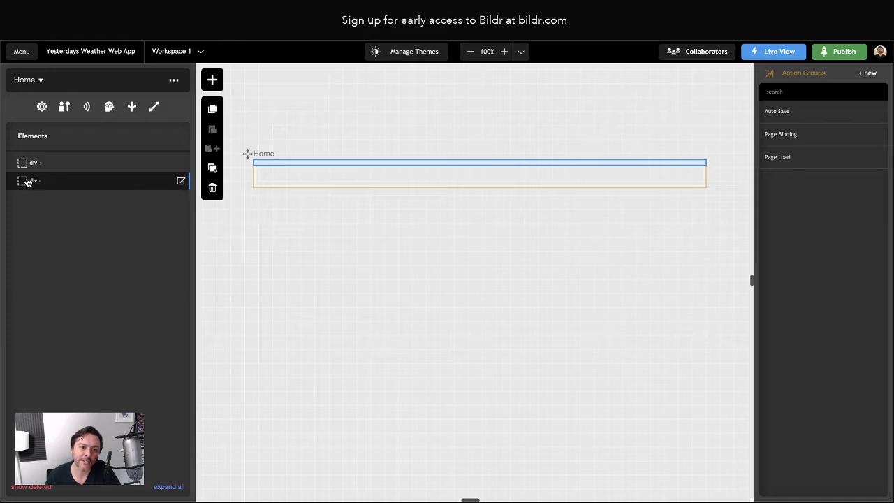
pyautogui.moveTo(28, 180); pyautogui.dragTo(36, 167)
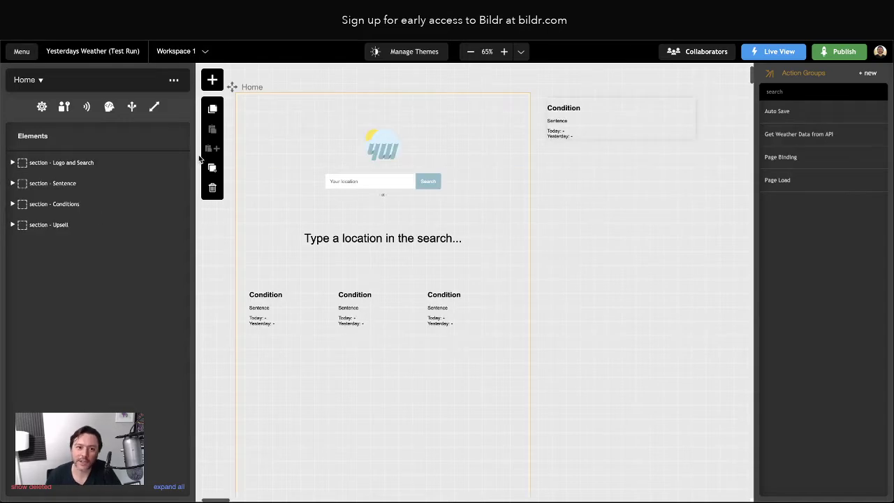
# In the Yesterdays Weather (Test Run) project, examine how the Logo and Search section nests its centered div and which style class that div uses
pyautogui.click(12, 163)
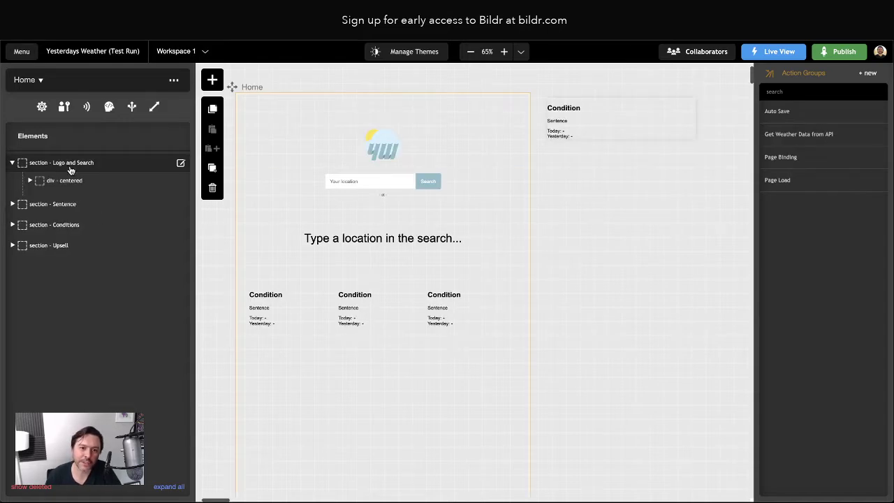
pyautogui.click(29, 180)
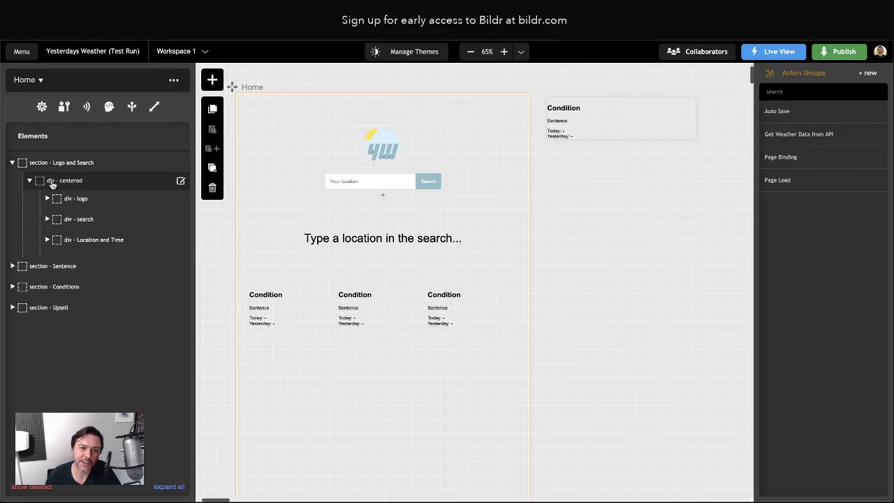
pyautogui.click(73, 182)
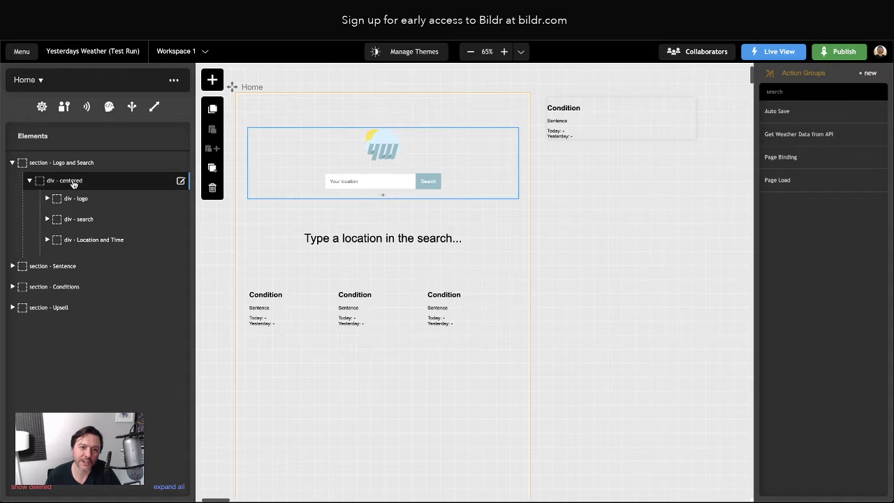
pyautogui.click(71, 183)
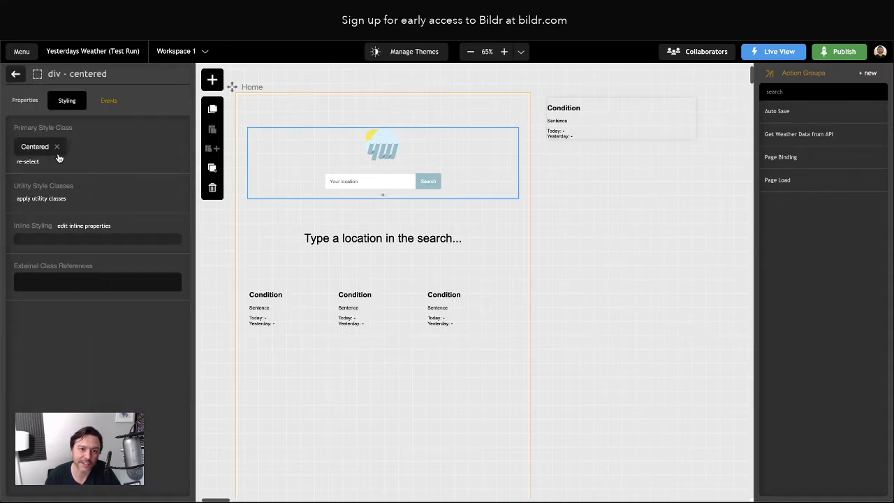
pyautogui.click(16, 74)
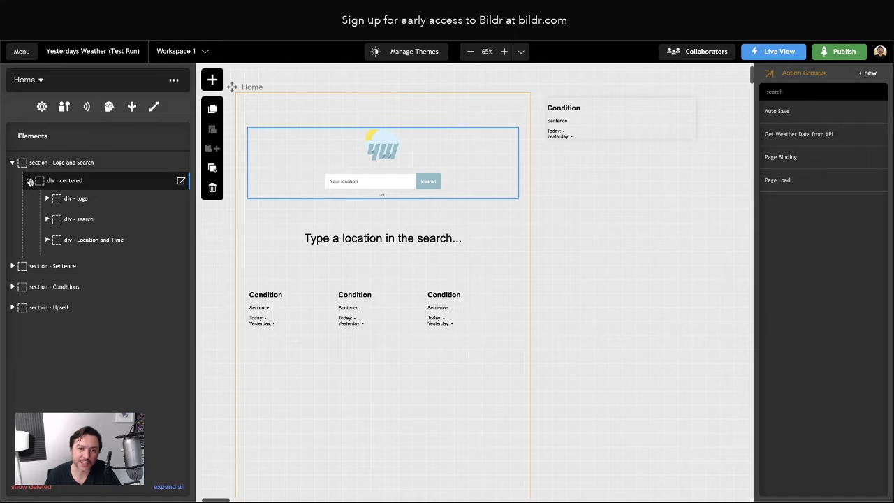
pyautogui.click(29, 181)
pyautogui.click(12, 163)
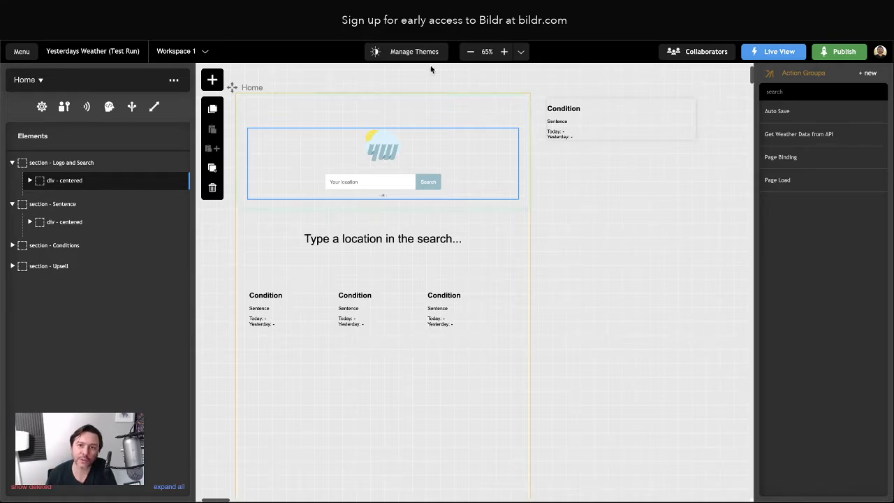
# Open the test-run project's live view and search the weather for location 78757
pyautogui.click(768, 51)
pyautogui.click(761, 73)
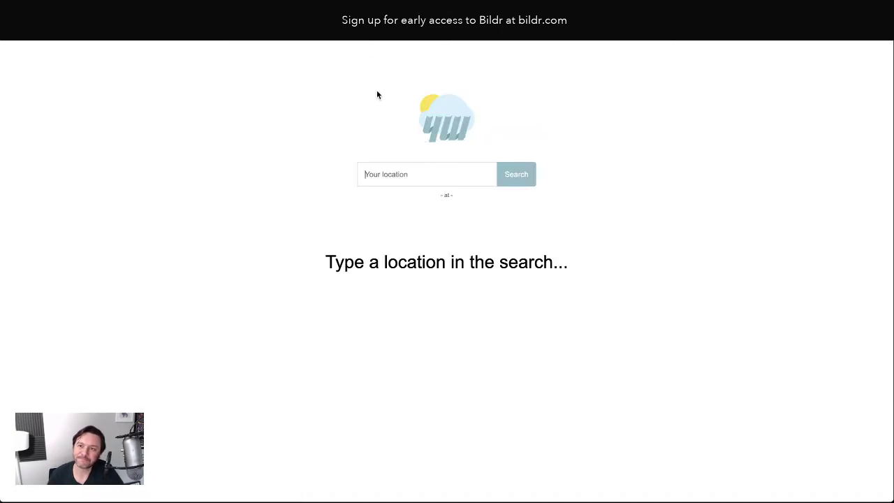
pyautogui.click(388, 166)
pyautogui.write('78757')
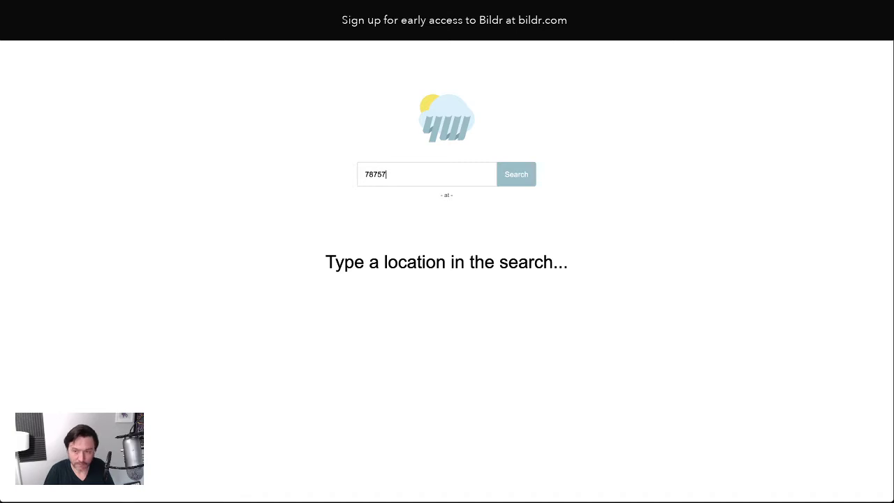
pyautogui.press('Return')
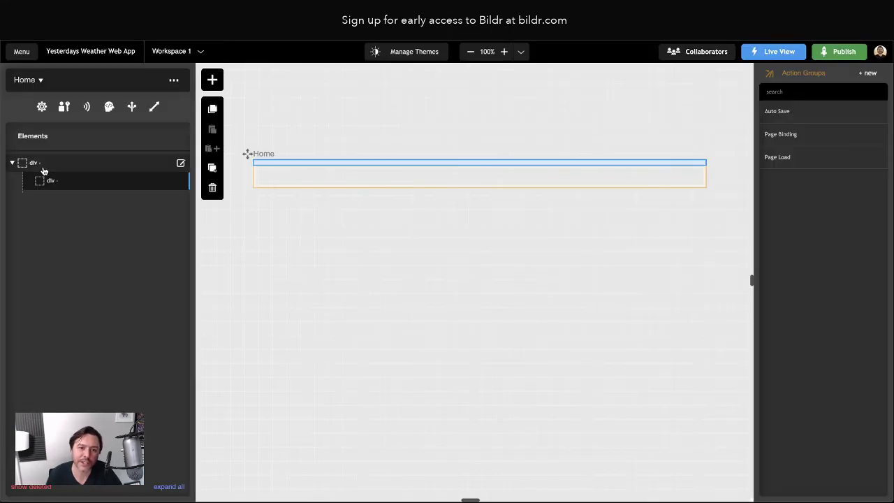
# In the Yesterdays Weather Web App project, rename the Home page's outer div as "section -"
pyautogui.click(38, 164)
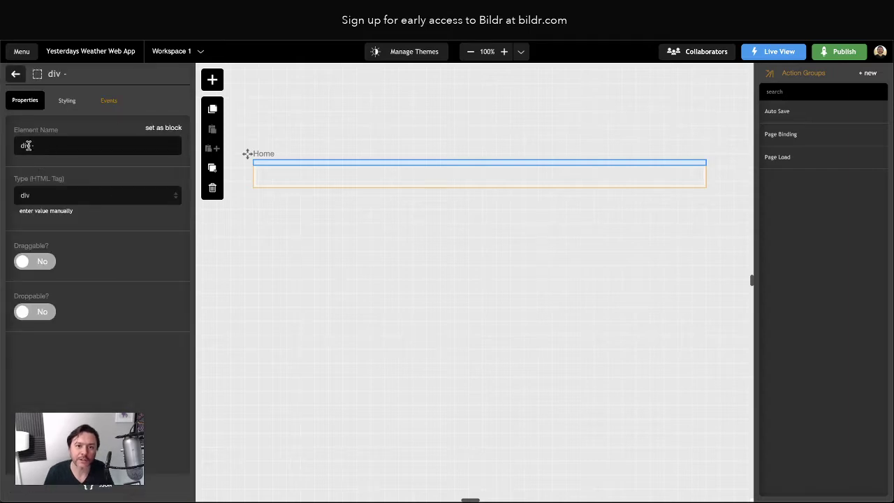
pyautogui.click(25, 145)
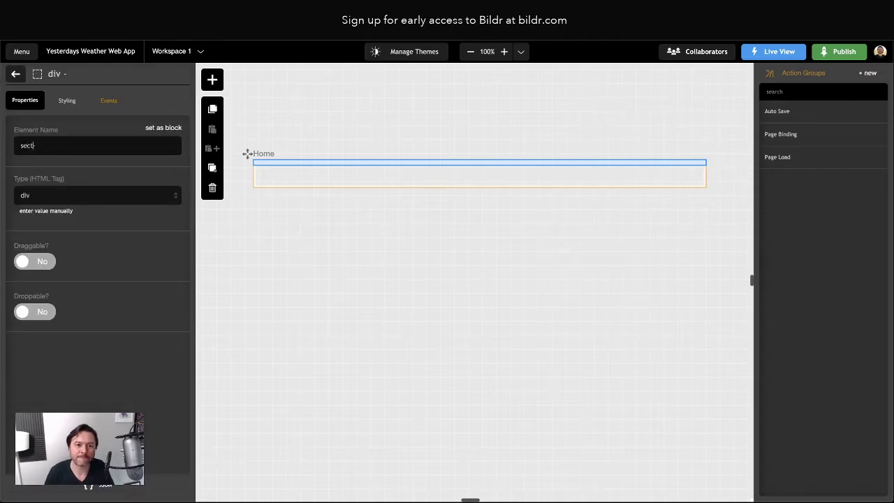
pyautogui.write('section -')
pyautogui.click(19, 76)
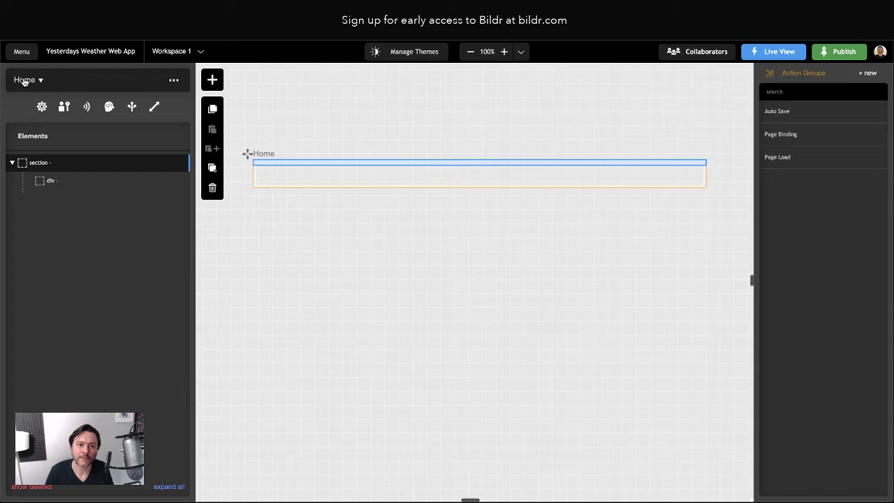
# Rename the div nested inside the section as "centered -"
pyautogui.click(45, 182)
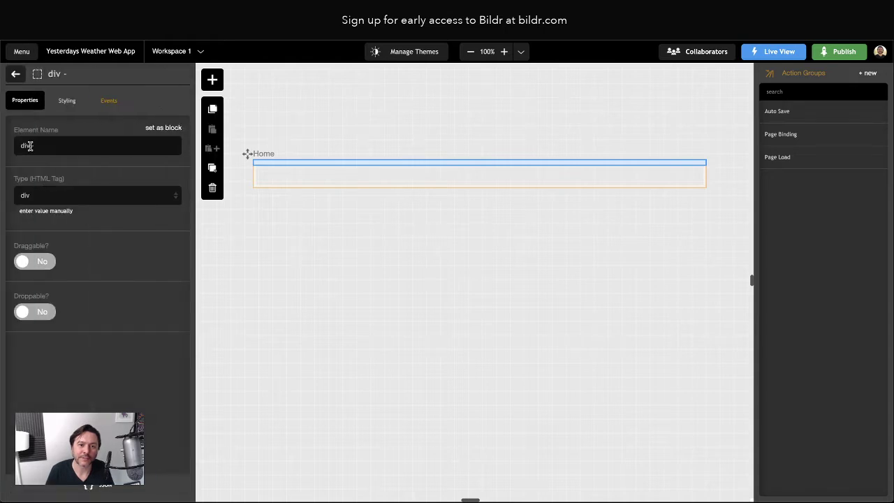
pyautogui.doubleClick(30, 145)
pyautogui.write('centered')
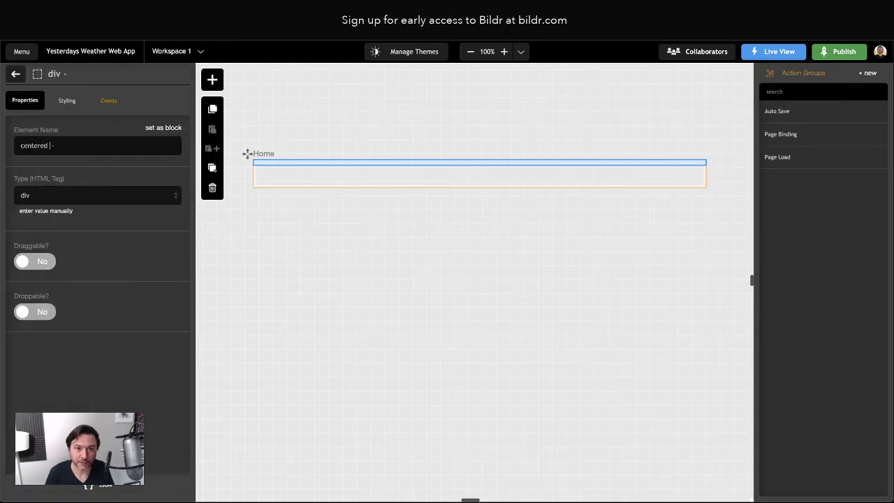
pyautogui.click(16, 73)
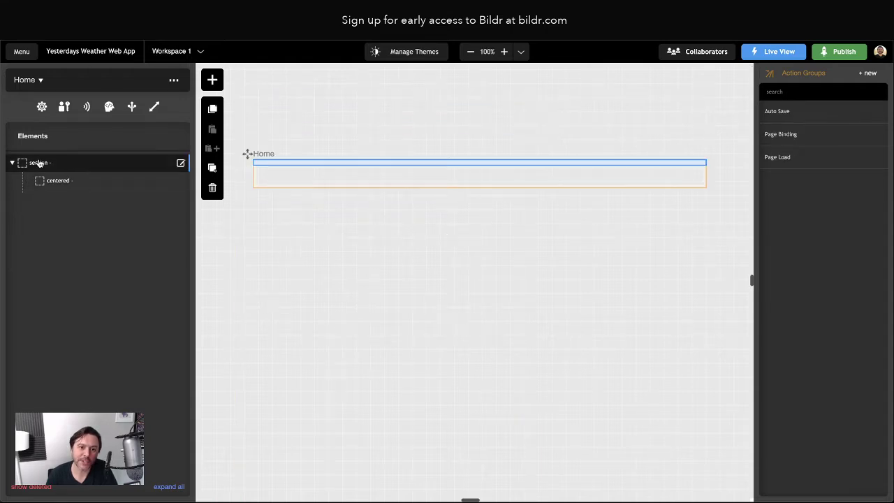
# Add a new div inside the centered element and name it "div - logo"
pyautogui.click(55, 183)
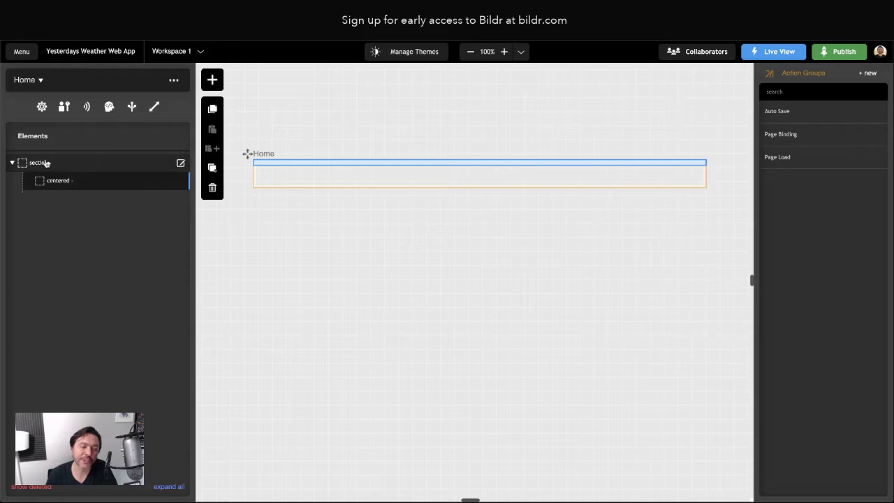
pyautogui.click(213, 81)
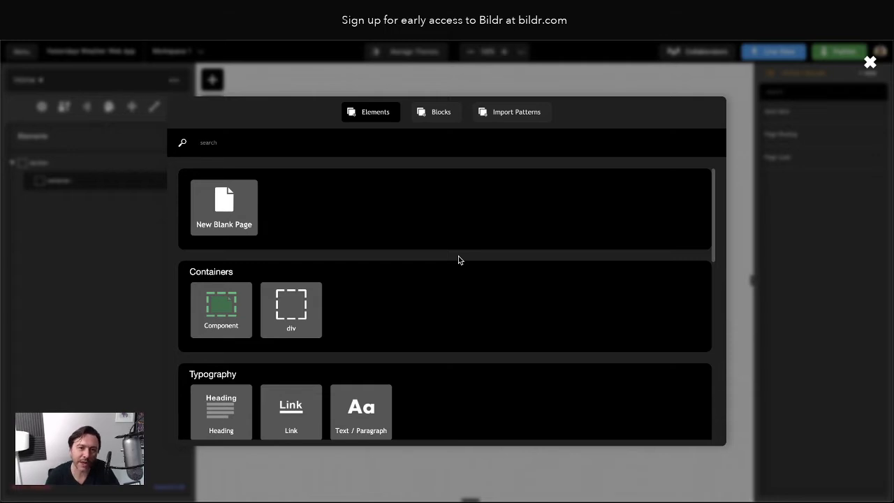
pyautogui.moveTo(293, 307); pyautogui.dragTo(88, 184)
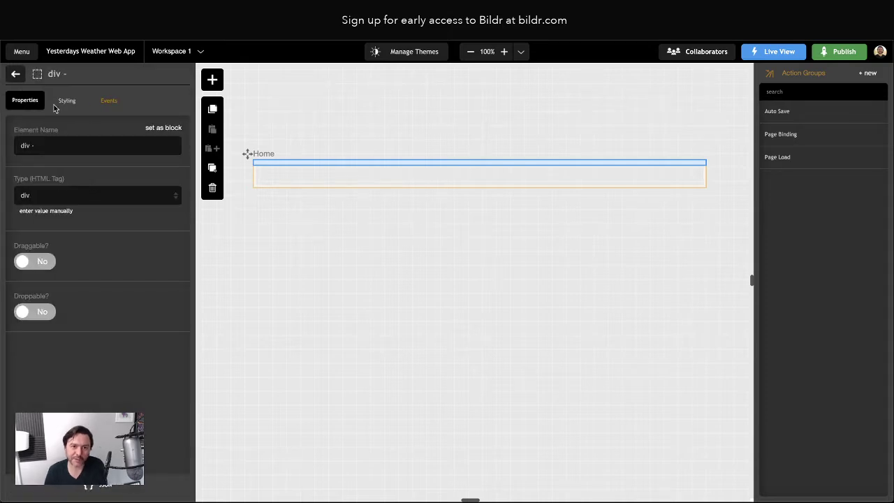
pyautogui.click(51, 148)
pyautogui.write('logo')
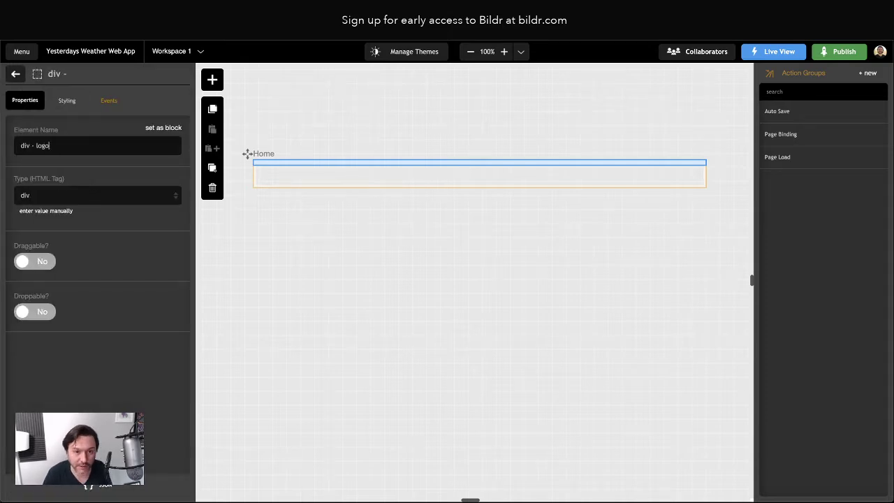
# Add an Image element inside the "div - logo" element
pyautogui.click(16, 74)
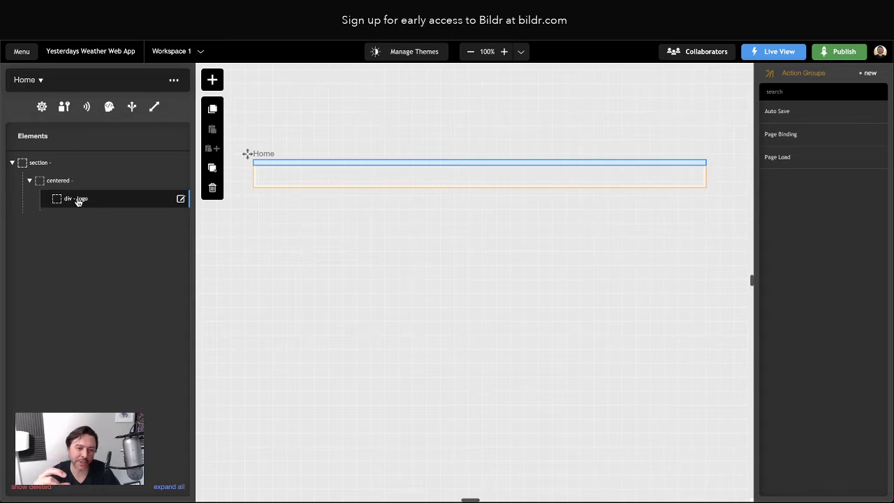
pyautogui.click(212, 79)
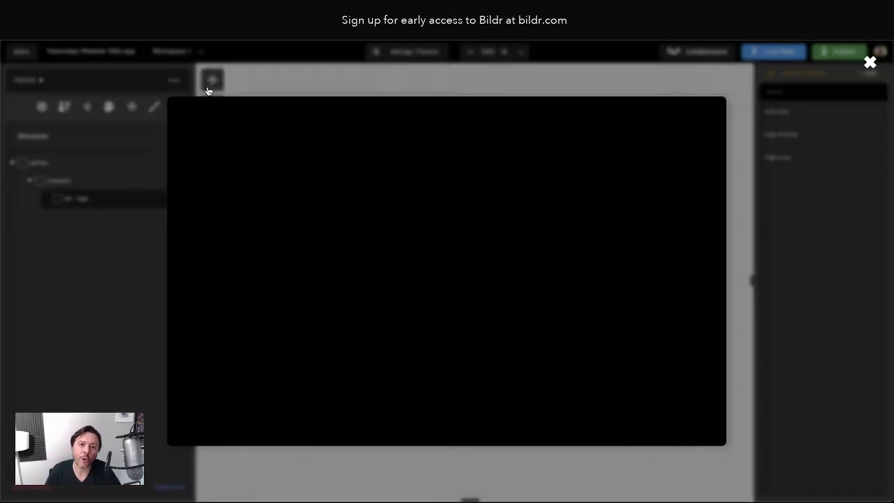
pyautogui.scroll(-5, 358, 311)
pyautogui.write('image')
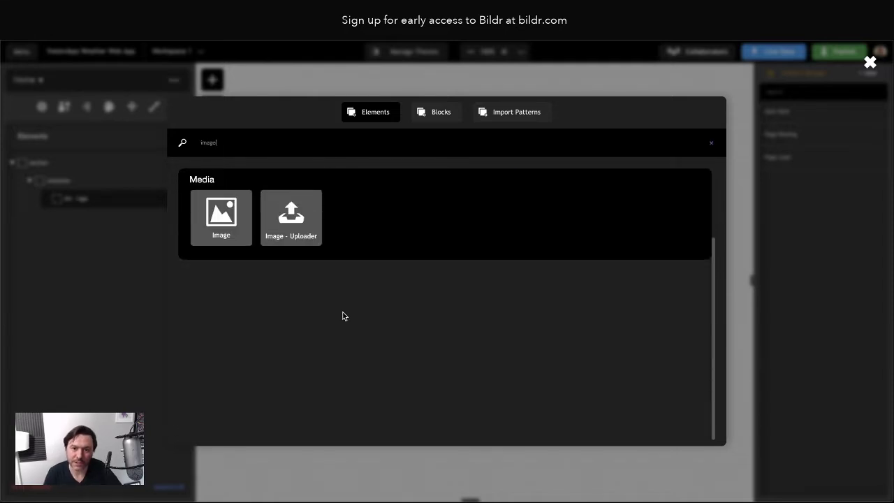
pyautogui.moveTo(221, 216); pyautogui.dragTo(100, 200)
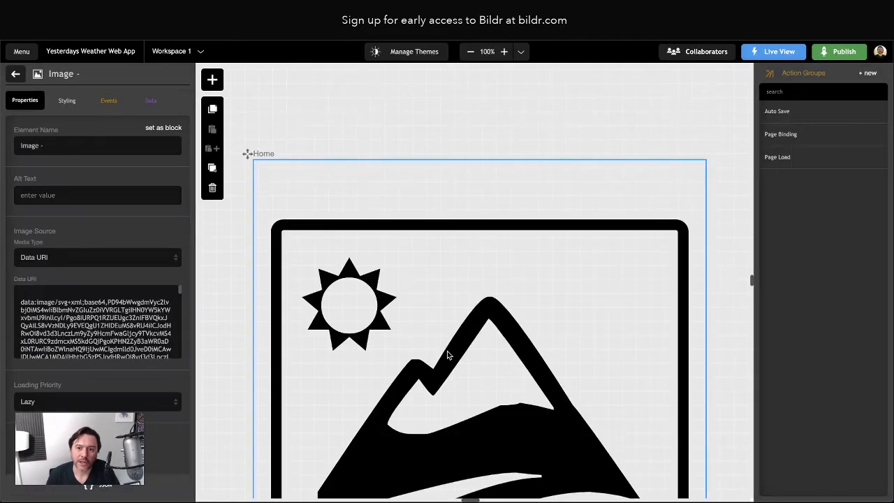
# Set the image's source to Media Library and upload YW_logo.svg from the WebAppRebuild folder
pyautogui.scroll(-1, 448, 343)
pyautogui.scroll(-2, 399, 156)
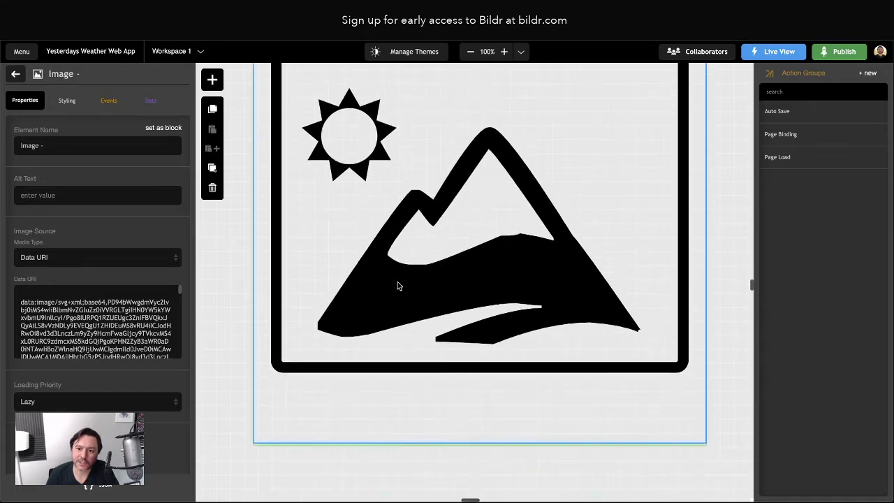
pyautogui.scroll(1, 397, 285)
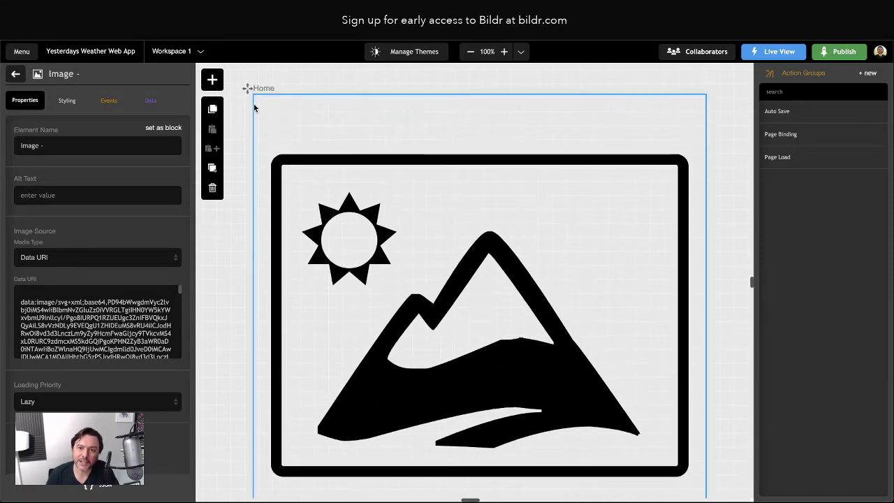
pyautogui.scroll(-2, 444, 326)
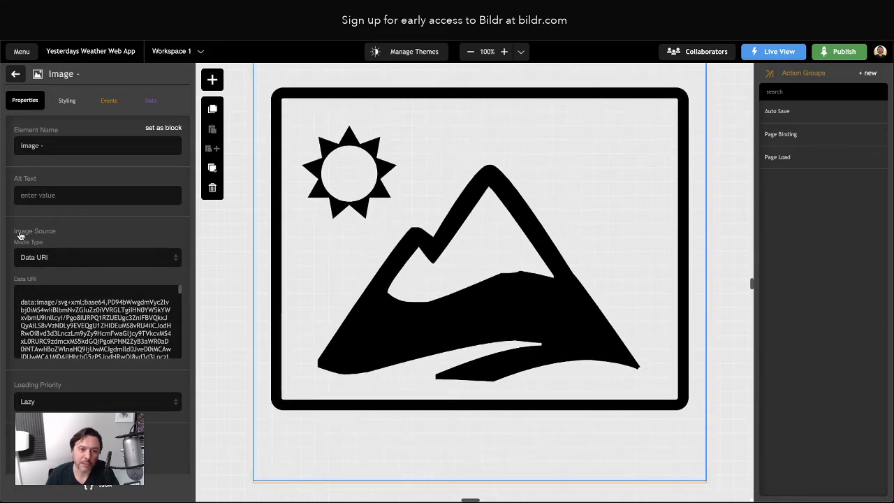
pyautogui.click(79, 259)
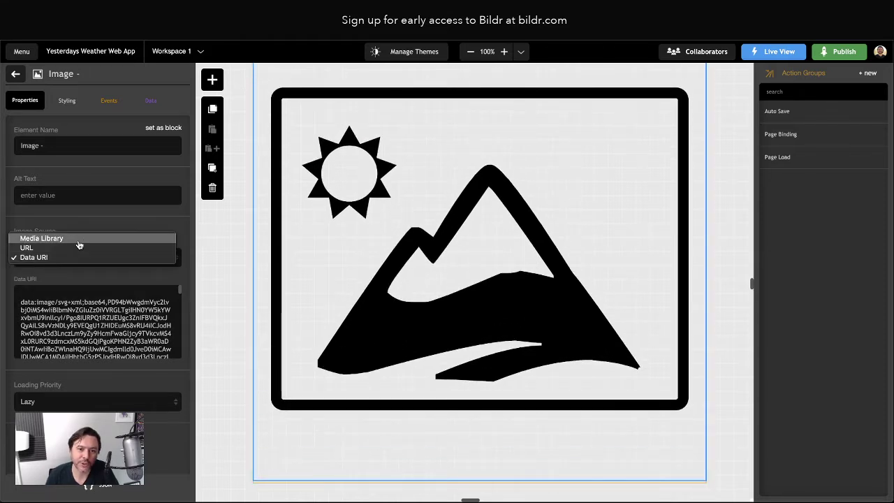
pyautogui.click(79, 236)
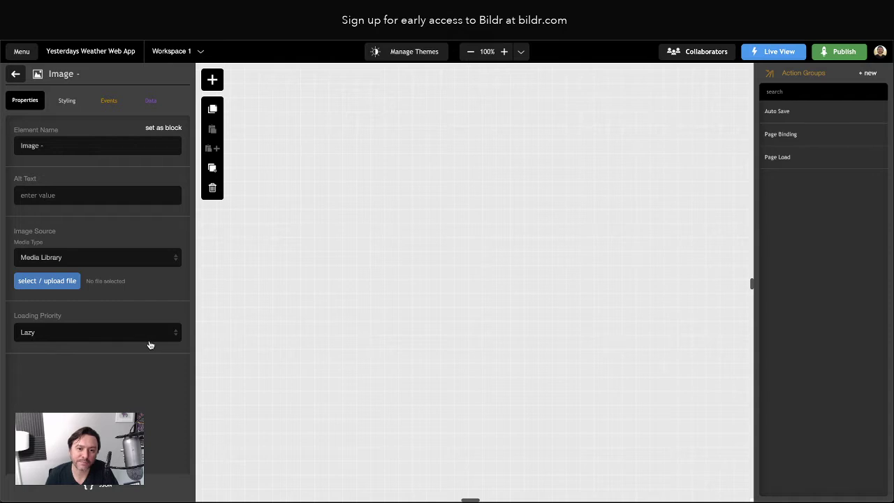
pyautogui.click(46, 282)
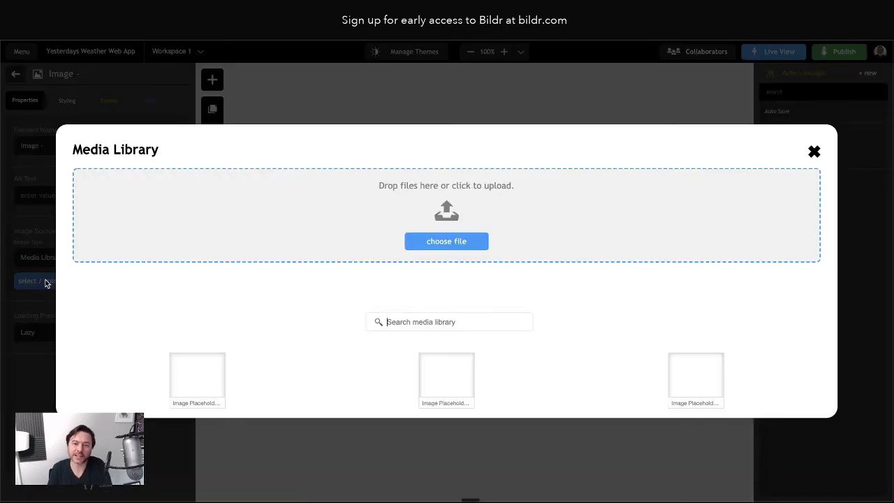
pyautogui.click(412, 245)
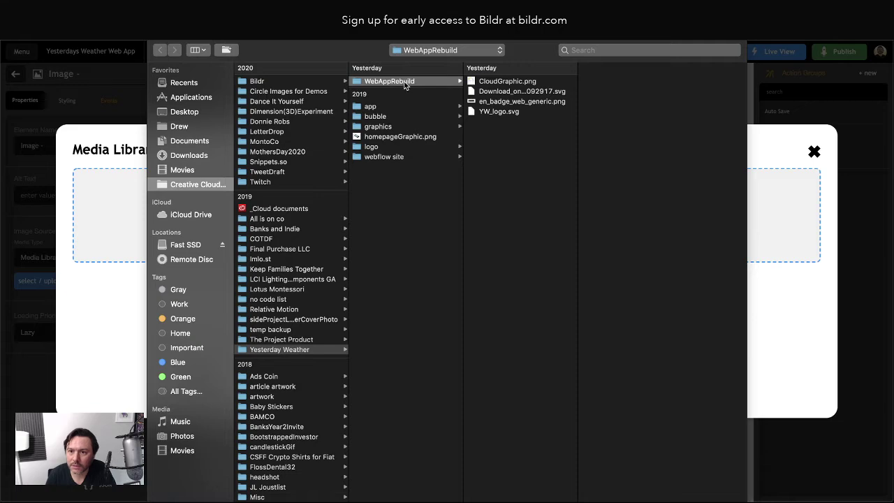
pyautogui.click(497, 111)
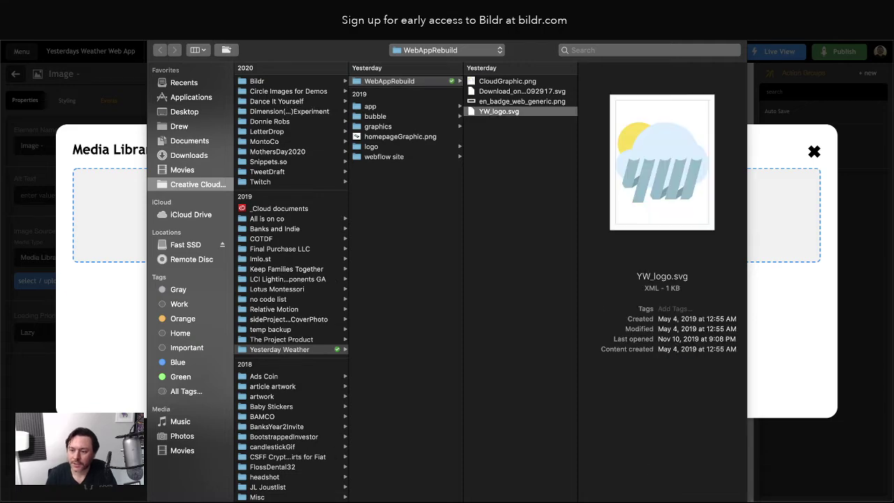
pyautogui.press('Return')
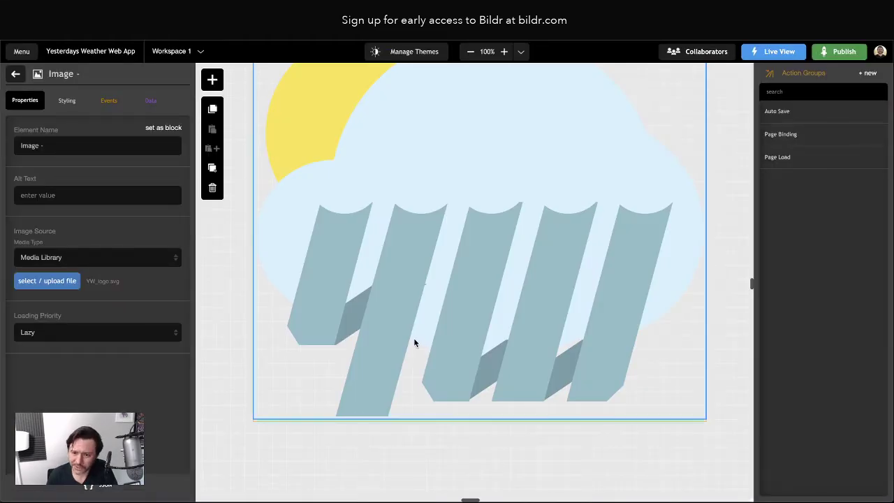
# Examine the logo image's inline style editor, including its grouped properties and the list of available CSS properties
pyautogui.scroll(-3, 528, 383)
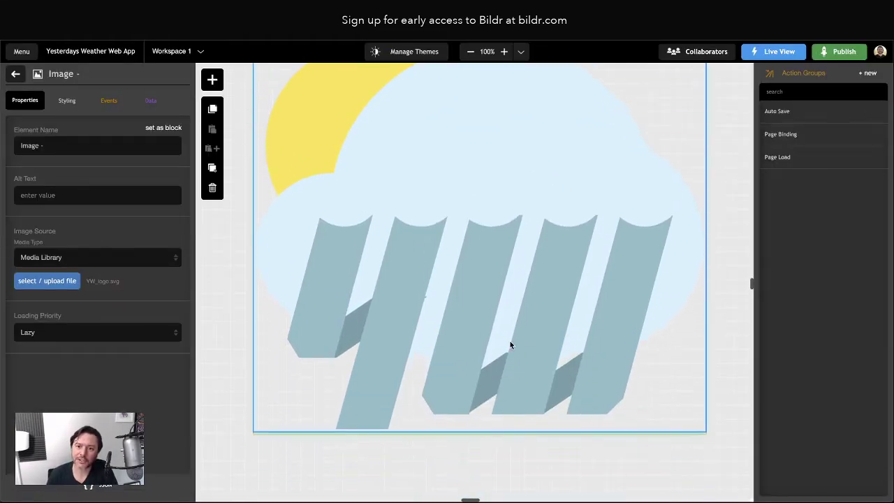
pyautogui.scroll(3, 489, 301)
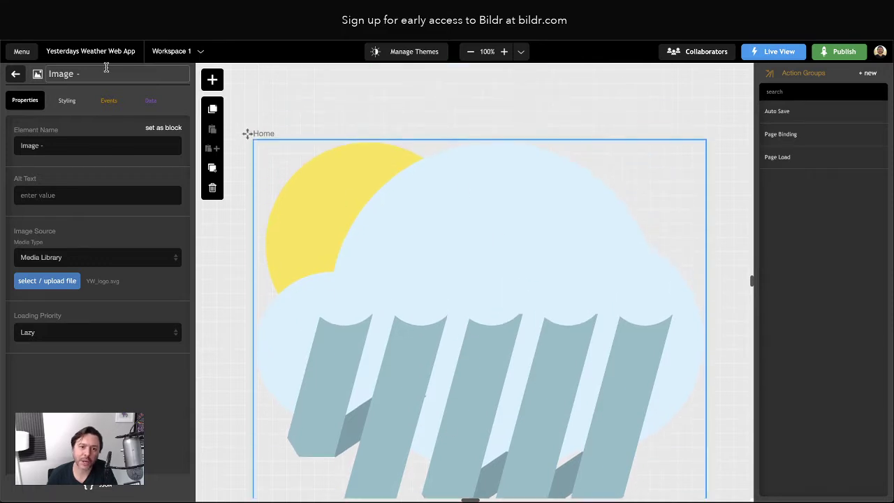
pyautogui.click(70, 103)
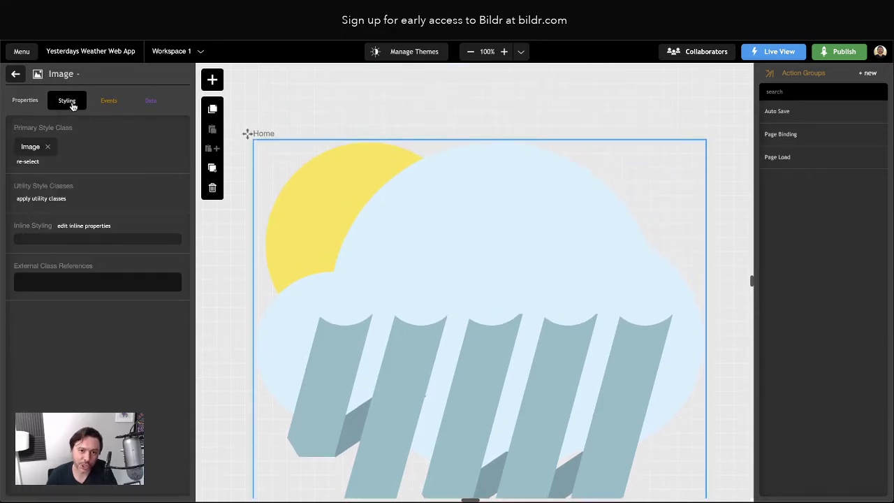
pyautogui.click(86, 227)
pyautogui.click(149, 102)
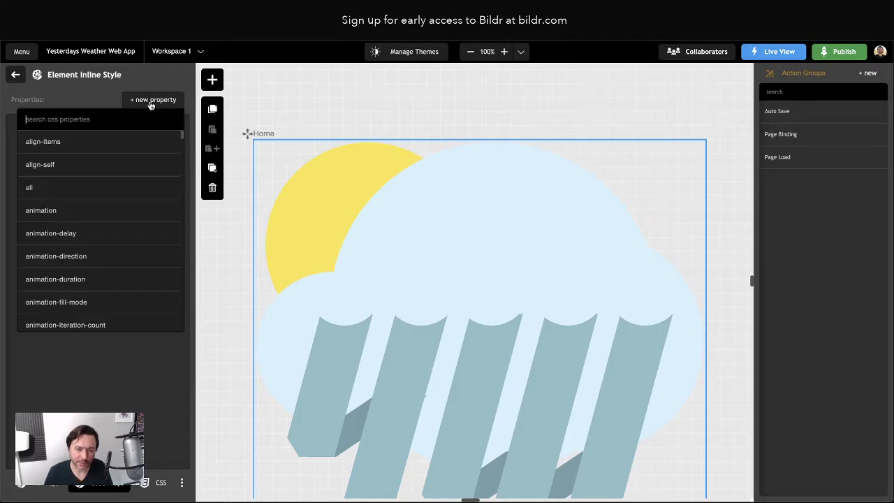
pyautogui.click(15, 74)
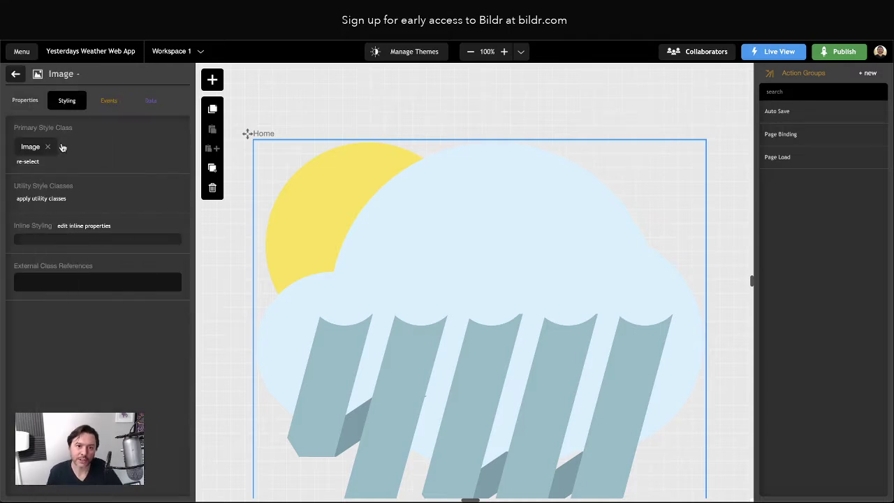
pyautogui.click(74, 227)
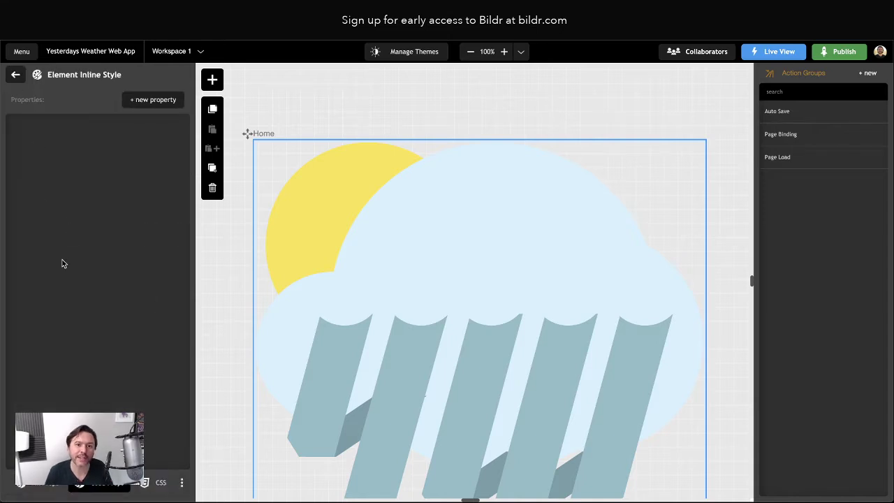
pyautogui.click(153, 99)
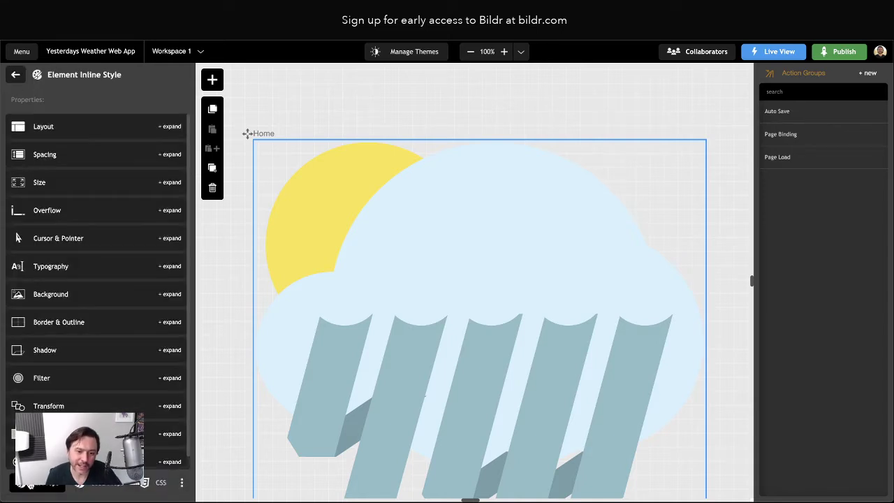
pyautogui.click(91, 487)
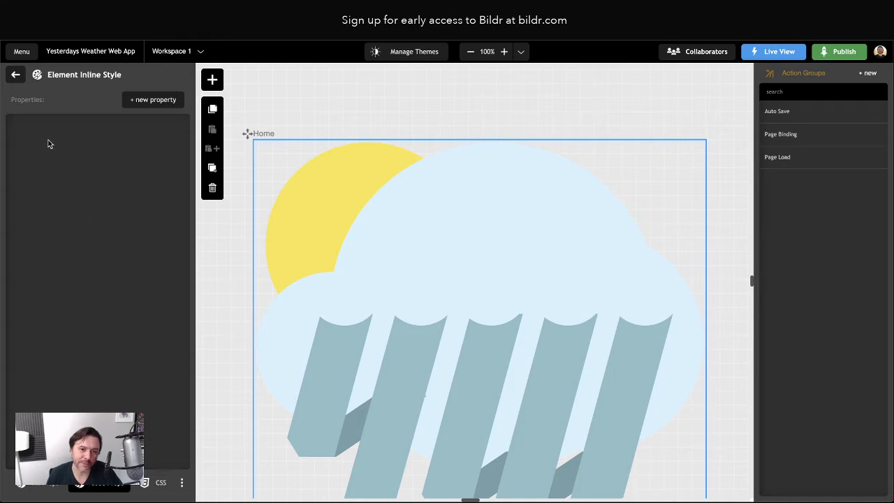
pyautogui.click(153, 99)
pyautogui.press('Escape')
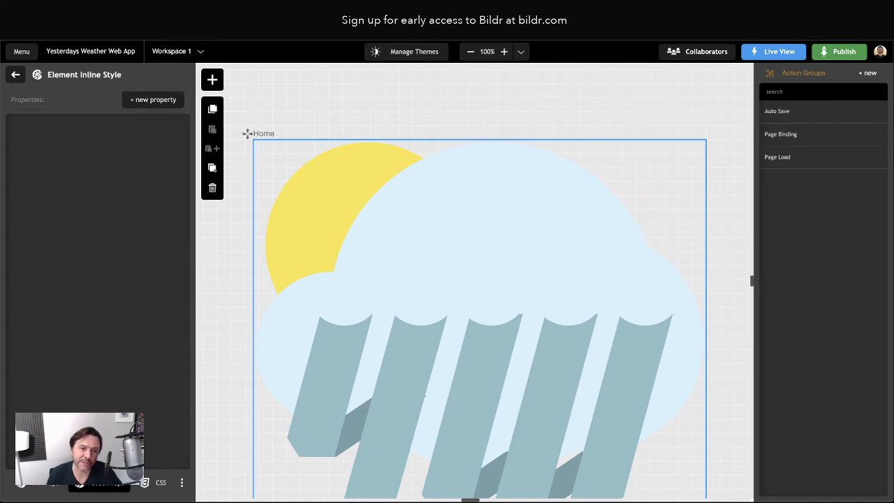
pyautogui.click(153, 99)
pyautogui.scroll(-4, 126, 200)
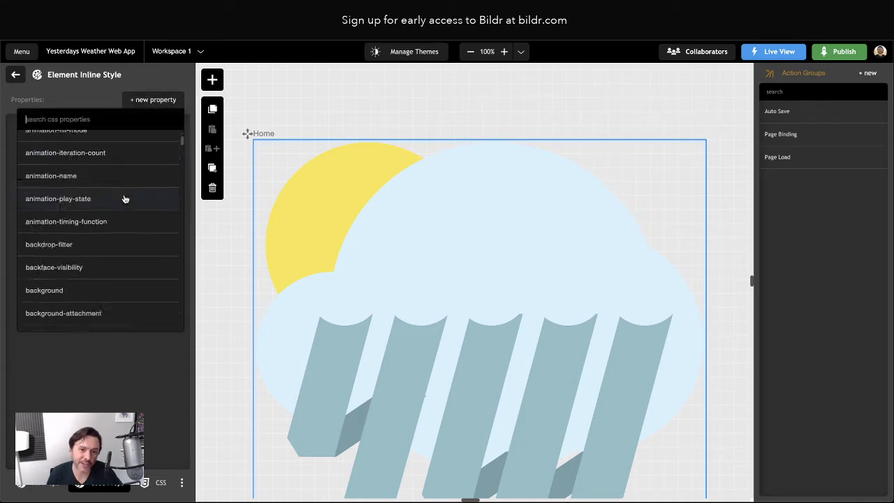
pyautogui.scroll(4, 125, 199)
pyautogui.press('Escape')
# Try to add a max-width property to the logo image's inline style by searching the CSS properties
pyautogui.click(149, 100)
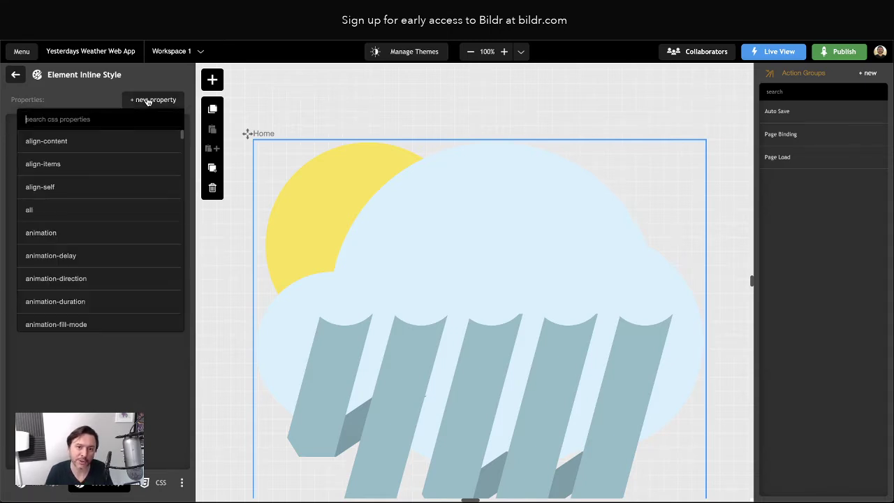
pyautogui.write('widt')
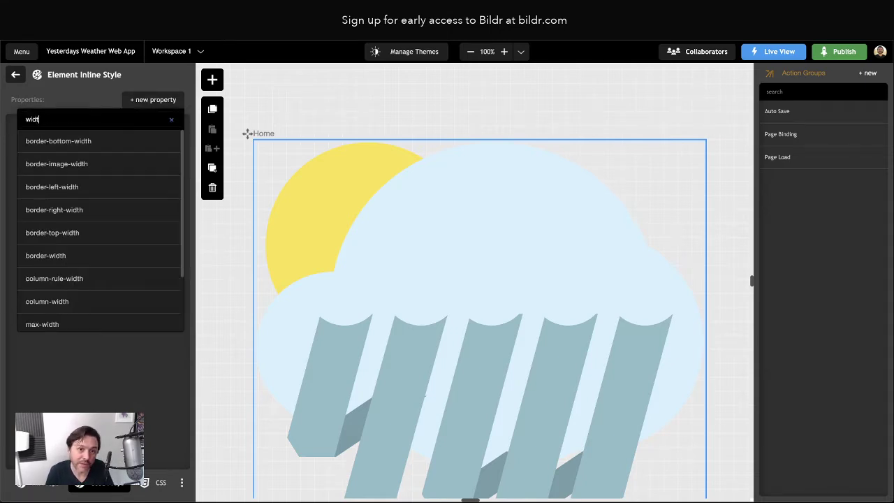
pyautogui.press('BackSpace')
pyautogui.press('BackSpace')
pyautogui.press('BackSpace')
pyautogui.press('BackSpace')
pyautogui.write('max')
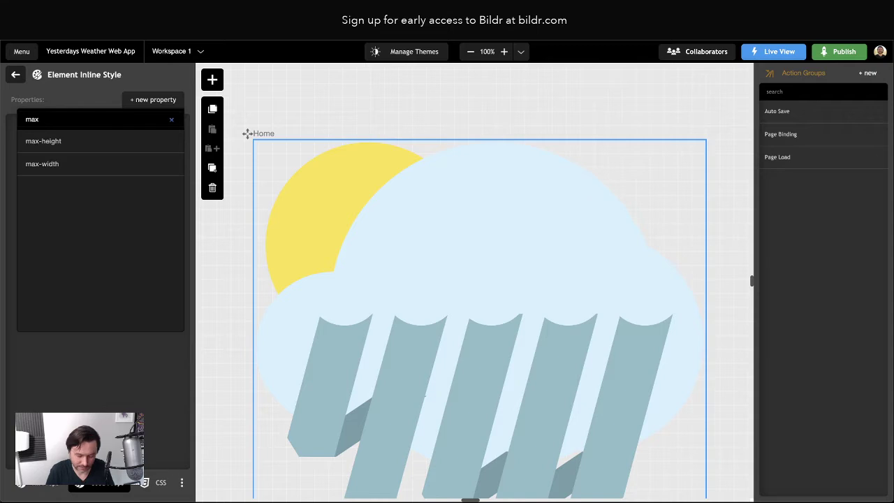
pyautogui.write('-width')
pyautogui.press('Return')
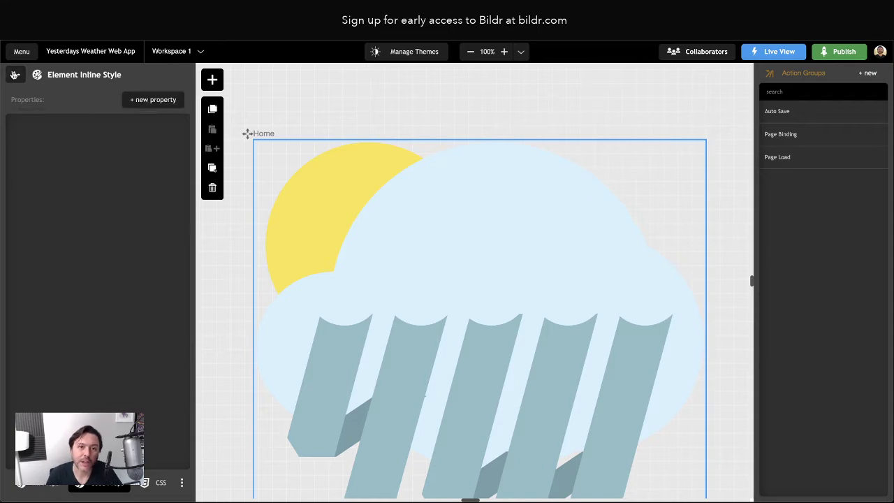
pyautogui.click(15, 75)
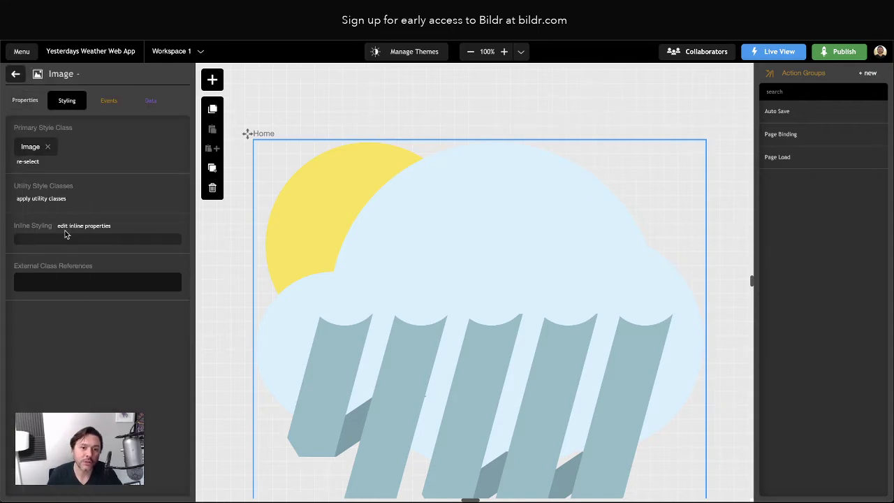
# Set the logo image's max-width to 100 px in the inline style's size properties
pyautogui.click(73, 223)
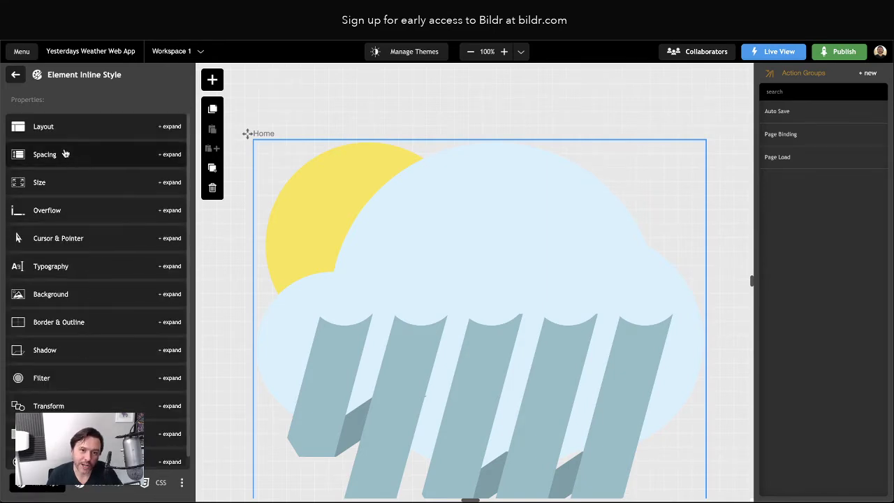
pyautogui.scroll(-1, 68, 168)
pyautogui.scroll(1, 69, 175)
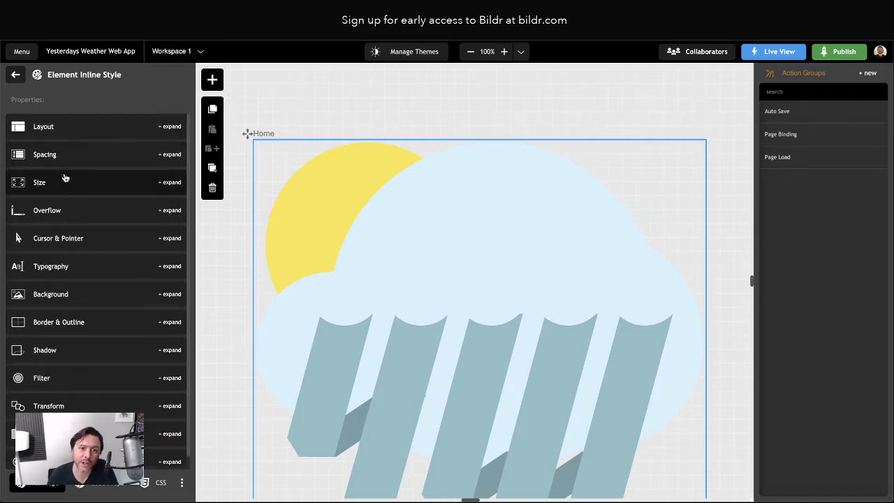
pyautogui.click(30, 185)
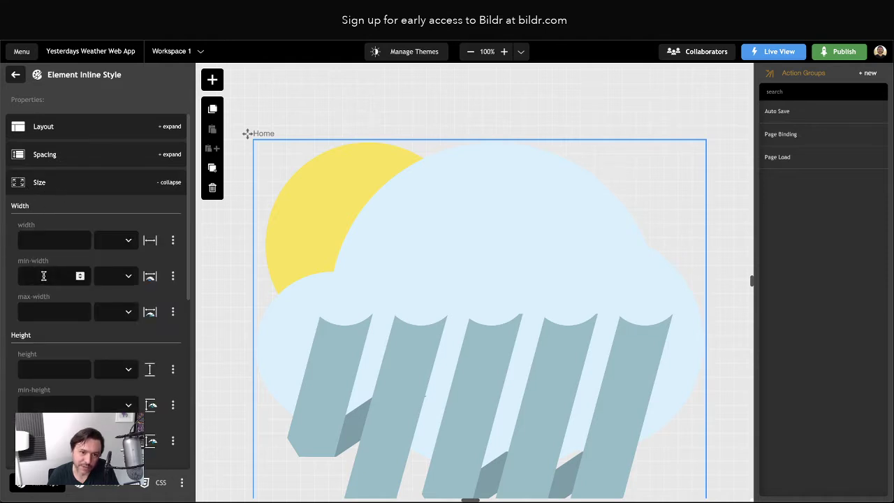
pyautogui.write('100')
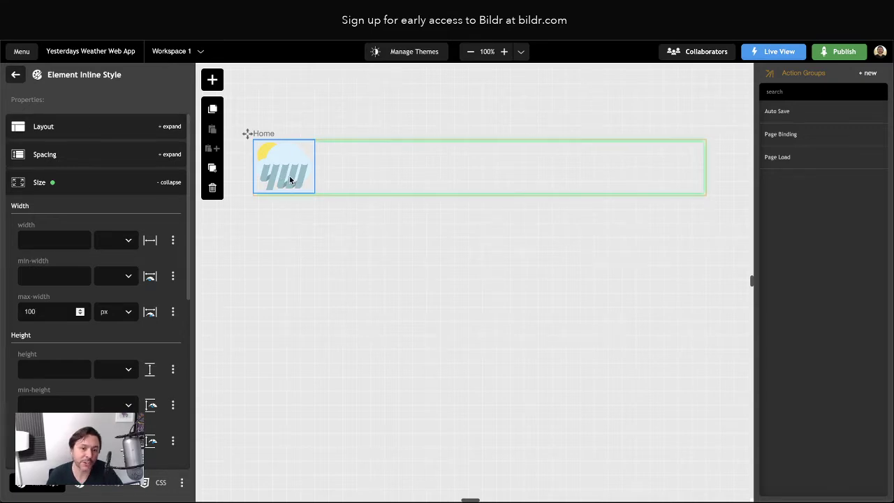
# Collapse the size properties and review the image's inline style as single properties and as raw CSS code
pyautogui.click(68, 185)
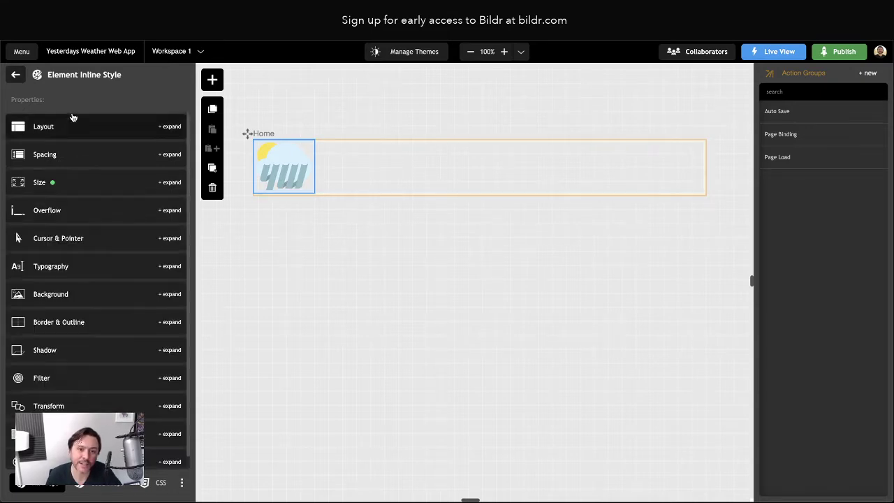
pyautogui.click(99, 491)
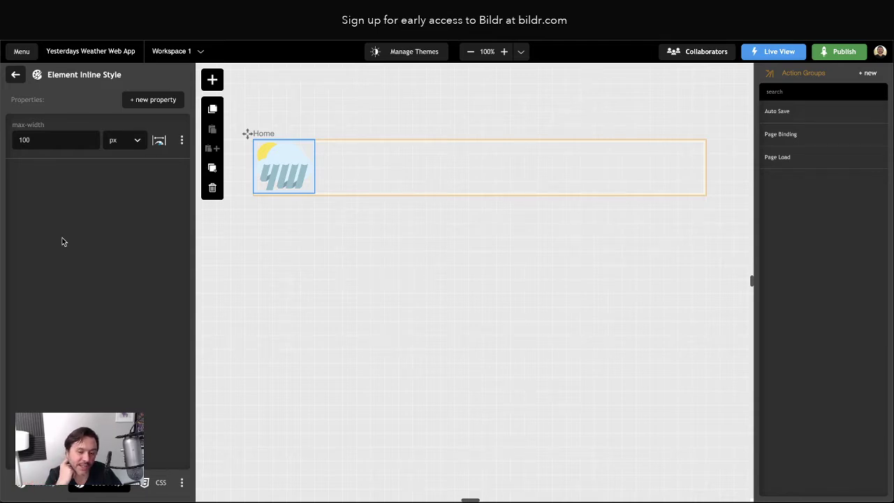
pyautogui.click(160, 482)
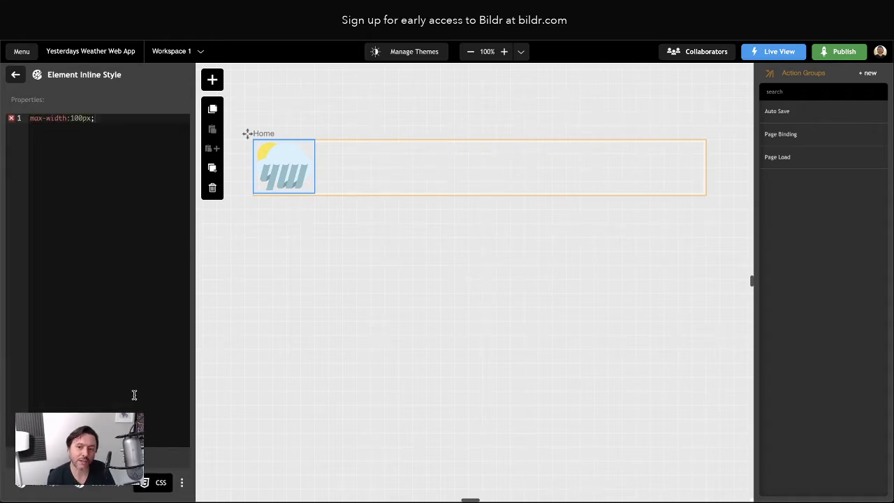
# Add margin-top:4rem to the logo image's inline CSS code, apply it, and delete that property from the style
pyautogui.click(97, 188)
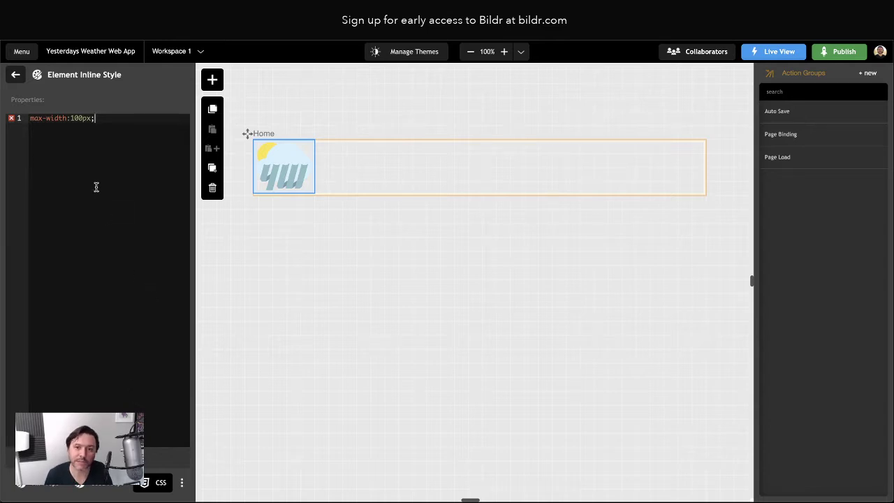
pyautogui.press('Return')
pyautogui.write('margi')
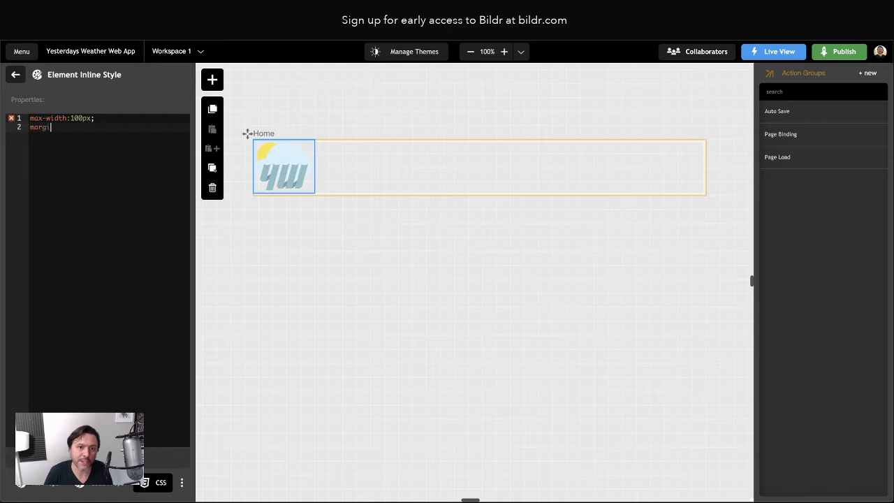
pyautogui.write('n-top:4')
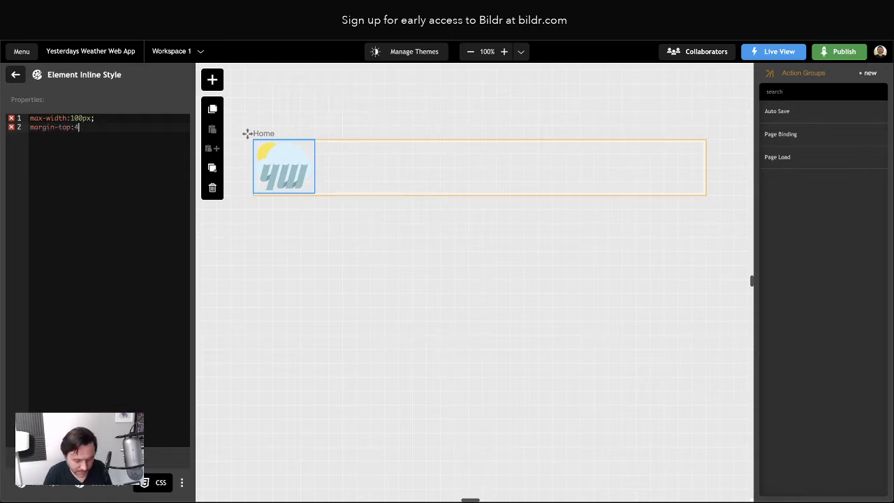
pyautogui.write('rem;')
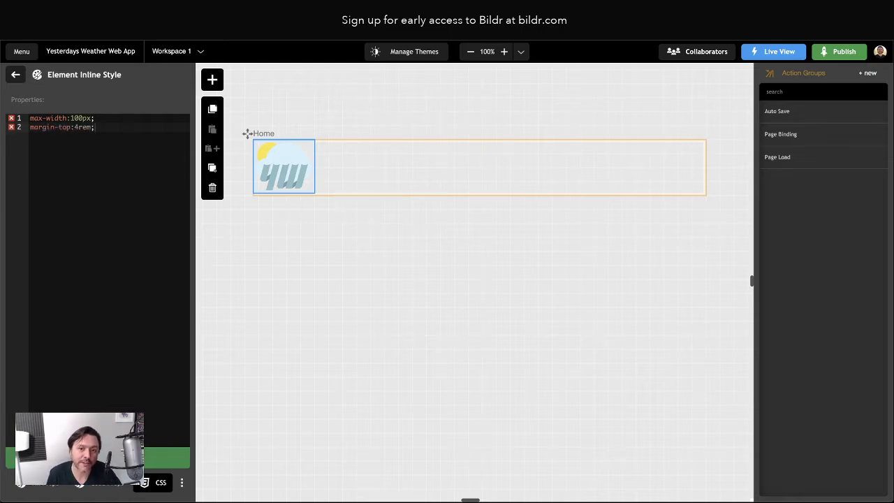
pyautogui.click(105, 457)
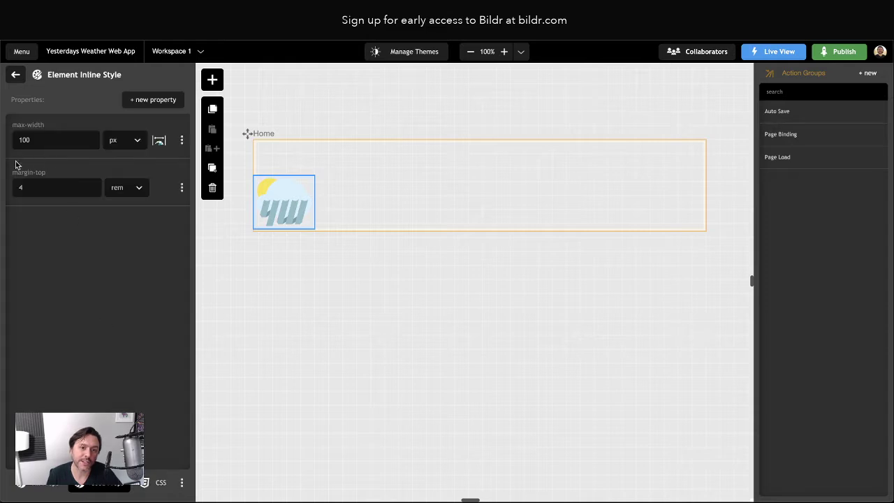
pyautogui.click(181, 187)
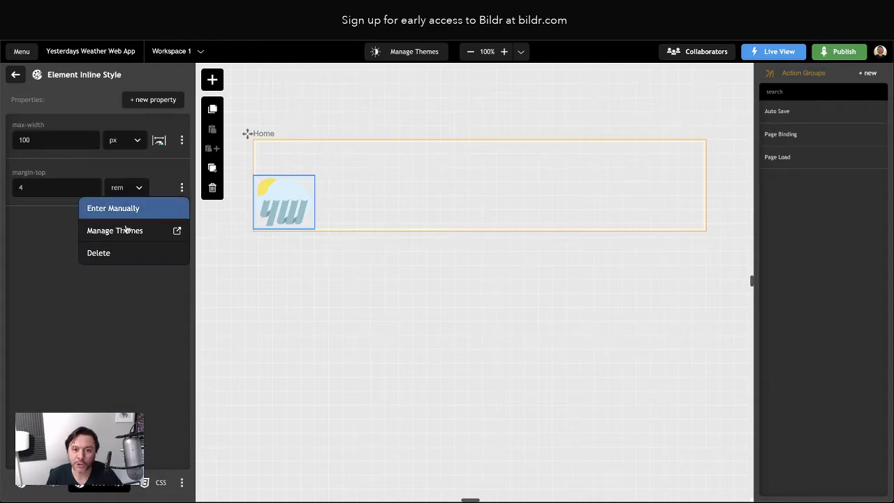
pyautogui.click(110, 253)
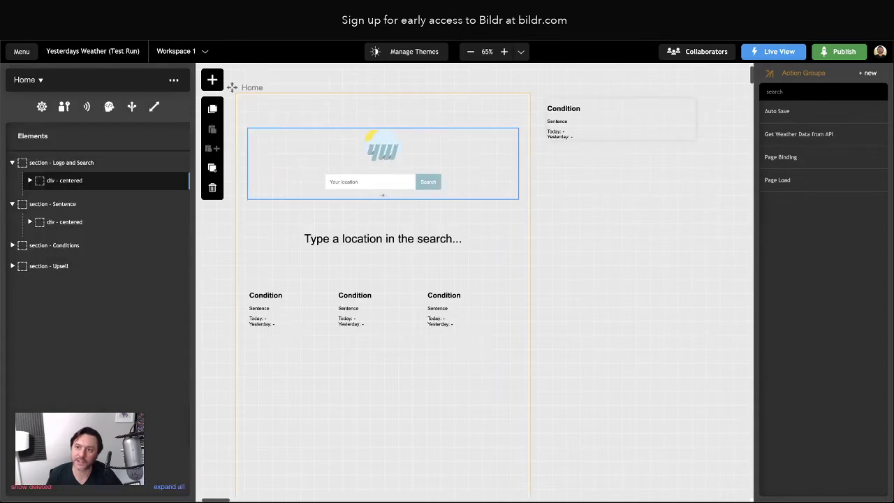
# In the Yesterdays Weather (Test Run) project, examine the Search button's Button style class as single properties and as raw CSS code
pyautogui.click(433, 187)
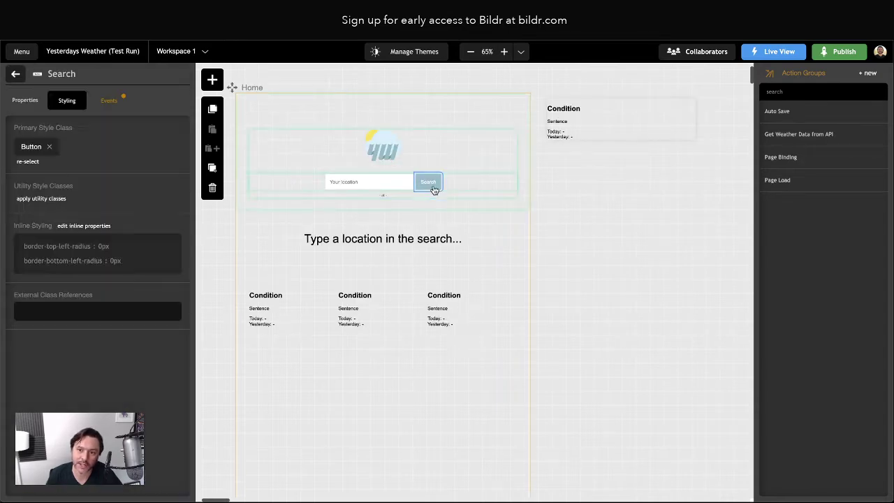
pyautogui.click(28, 152)
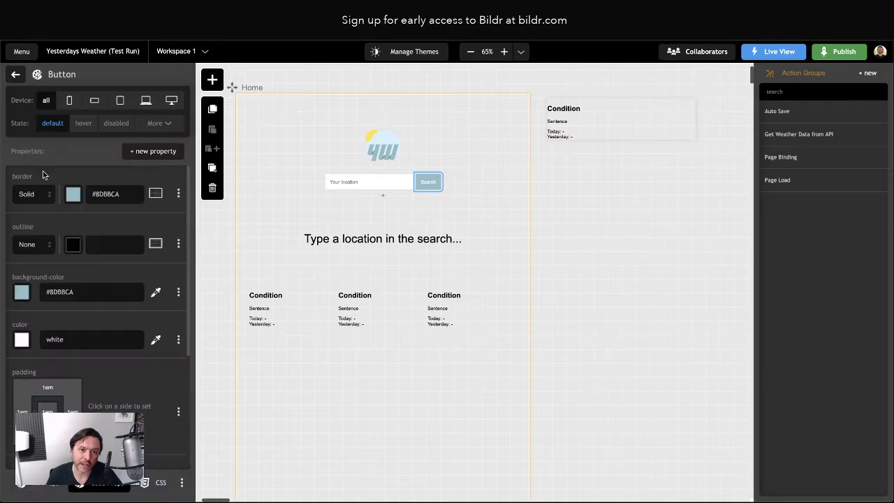
pyautogui.scroll(-3, 79, 321)
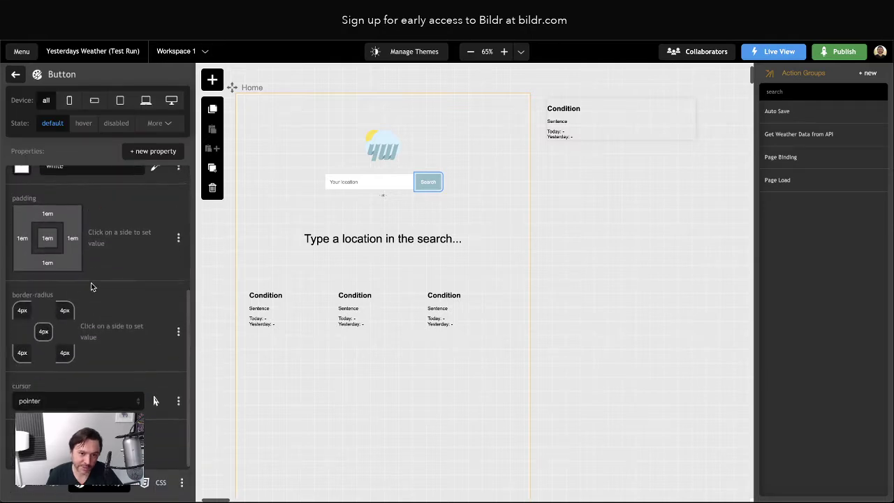
pyautogui.scroll(3, 90, 286)
pyautogui.click(161, 482)
pyautogui.hotkey('ctrl', 'a')
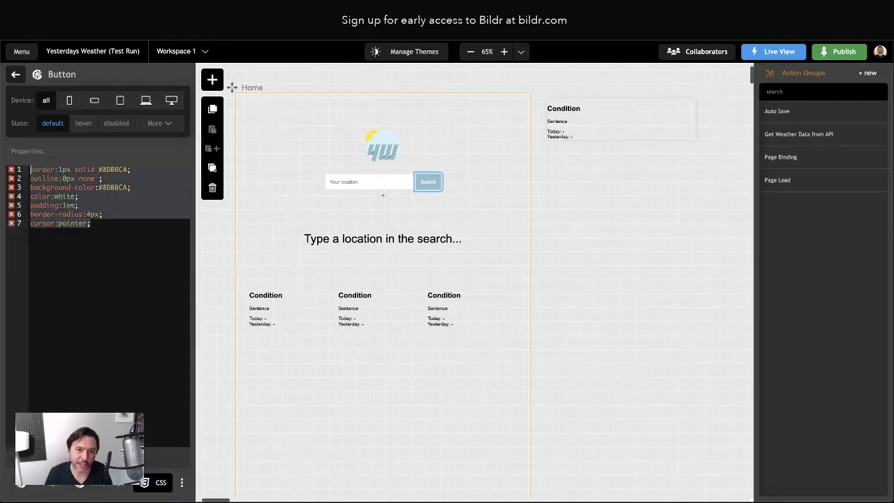
pyautogui.click(139, 275)
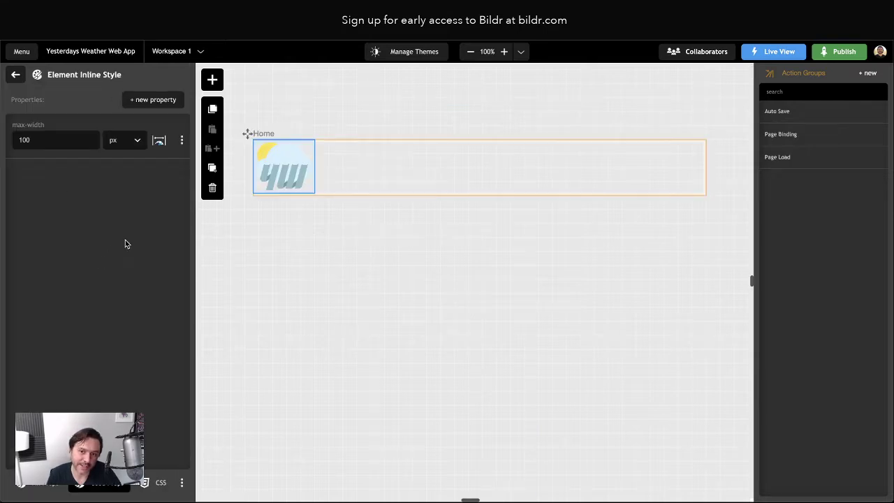
# Leave the logo image's styling and rename the centered container inside the section to "centered column"
pyautogui.scroll(-1, 283, 261)
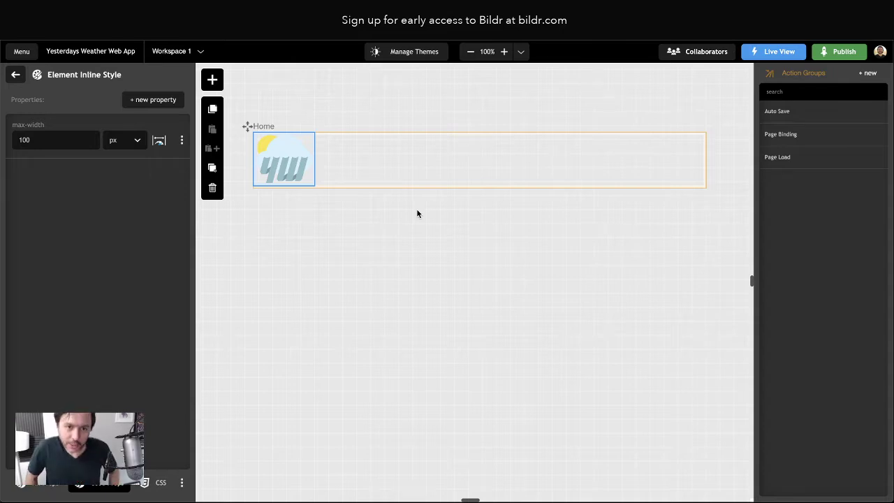
pyautogui.click(16, 74)
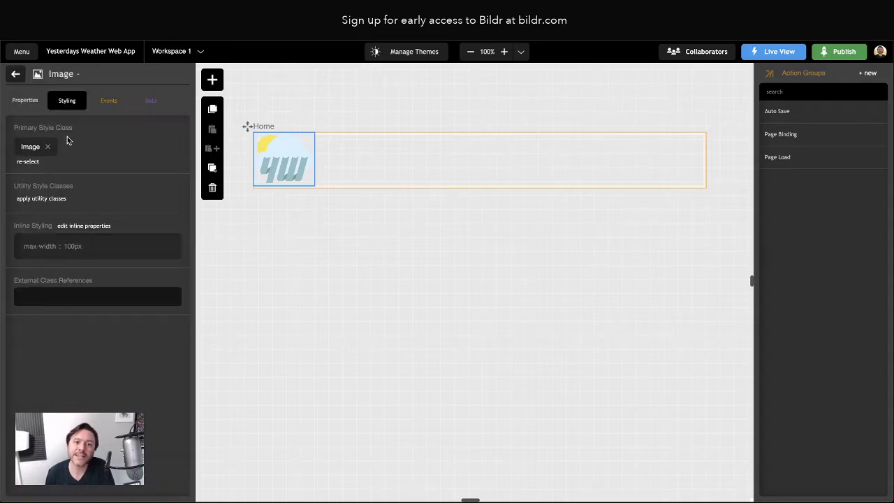
pyautogui.click(15, 74)
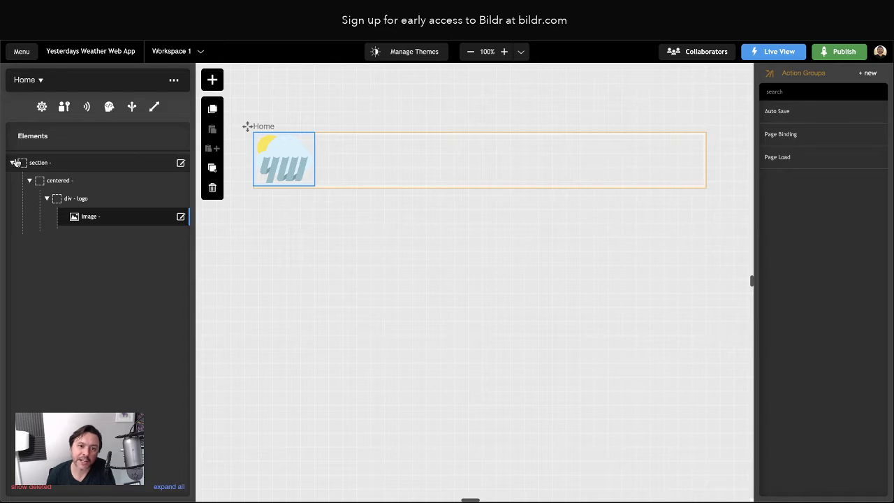
pyautogui.click(64, 183)
pyautogui.click(61, 186)
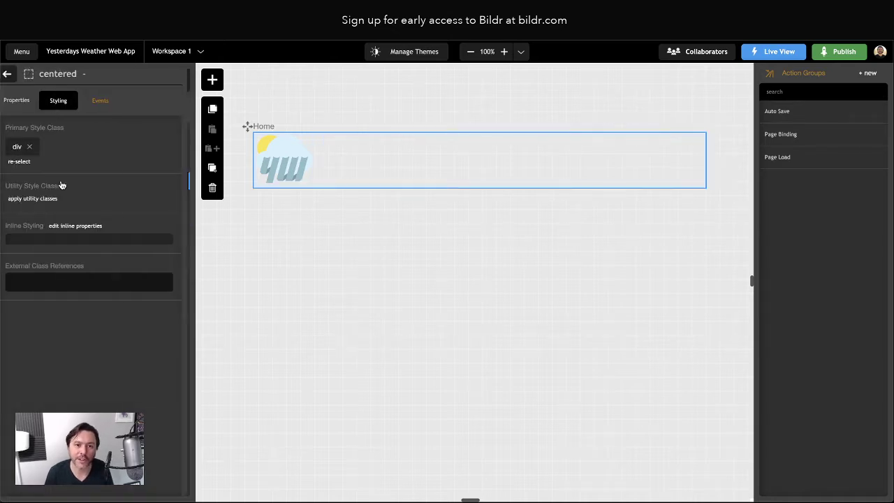
pyautogui.click(28, 103)
pyautogui.click(54, 145)
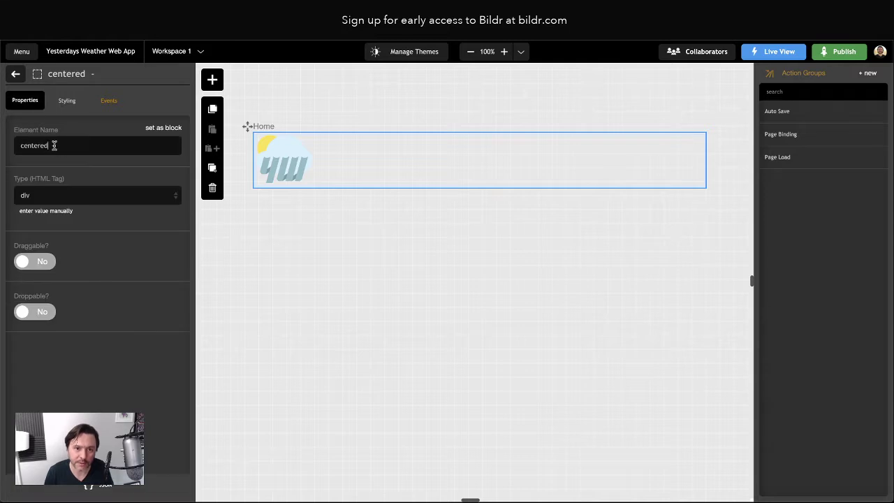
pyautogui.write('column')
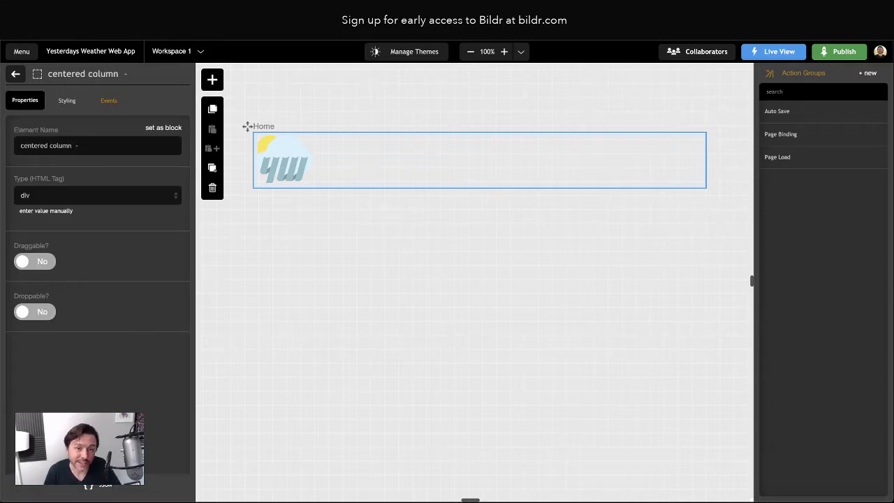
pyautogui.click(16, 74)
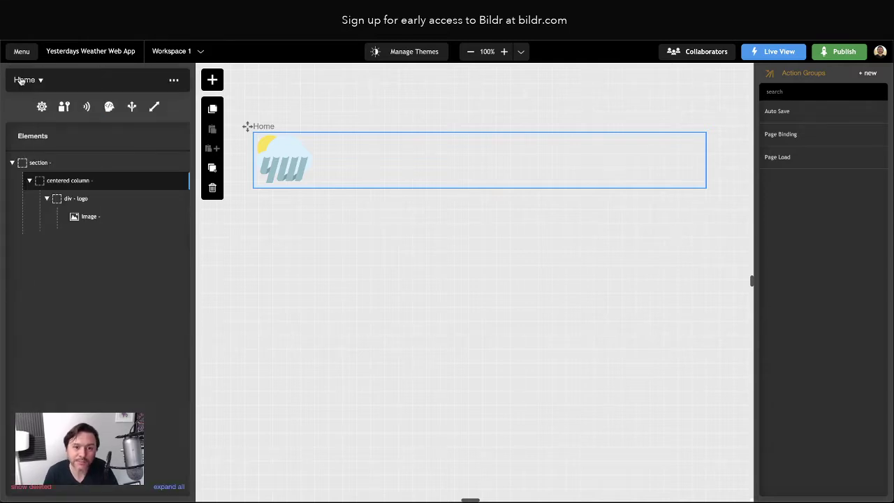
# Set Home as the project's root landing page and open the live view to check the logo image
pyautogui.click(87, 220)
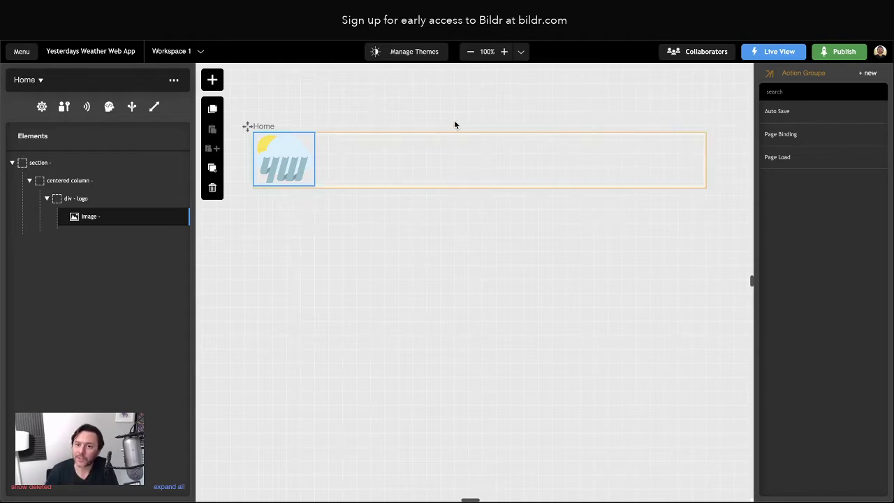
pyautogui.click(771, 58)
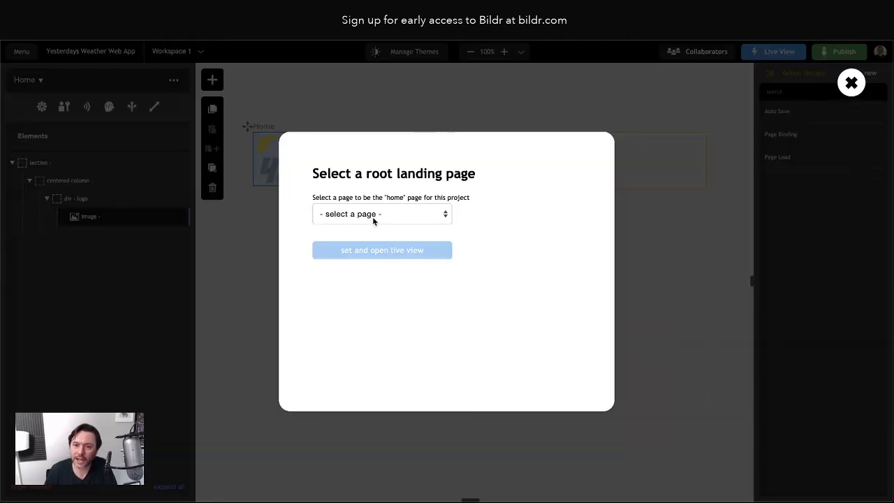
pyautogui.click(373, 217)
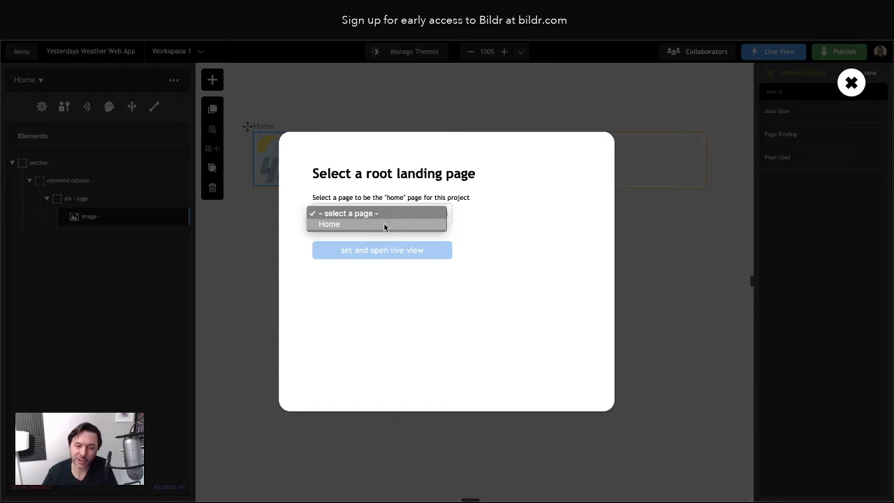
pyautogui.click(389, 224)
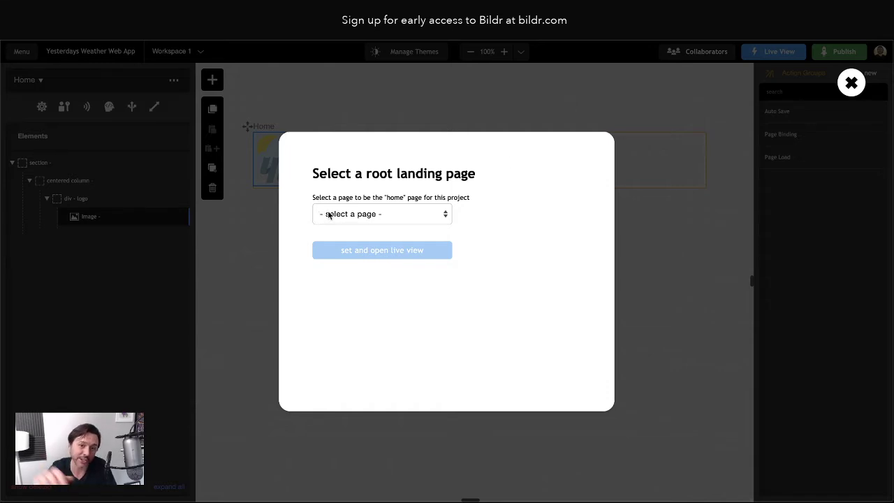
pyautogui.click(328, 215)
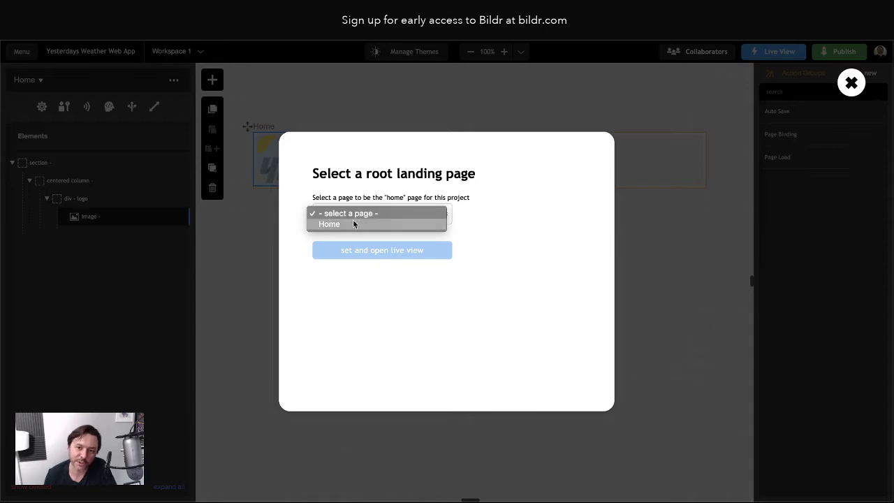
pyautogui.click(351, 223)
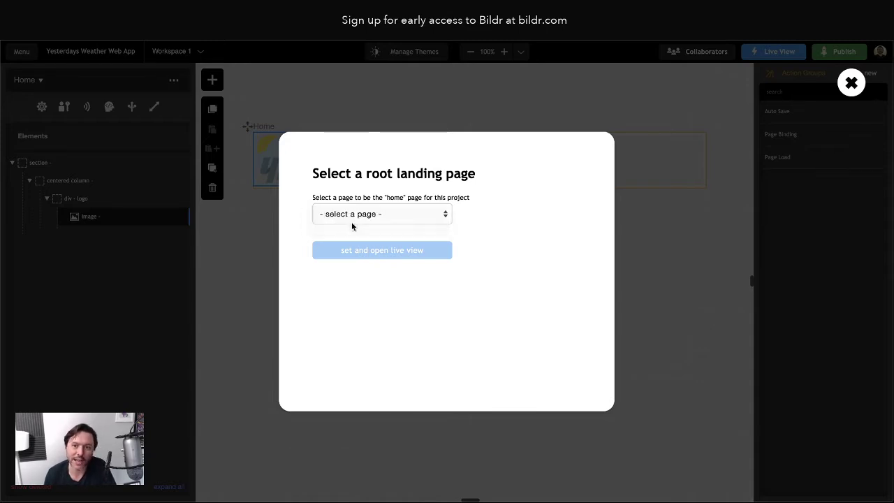
pyautogui.click(352, 251)
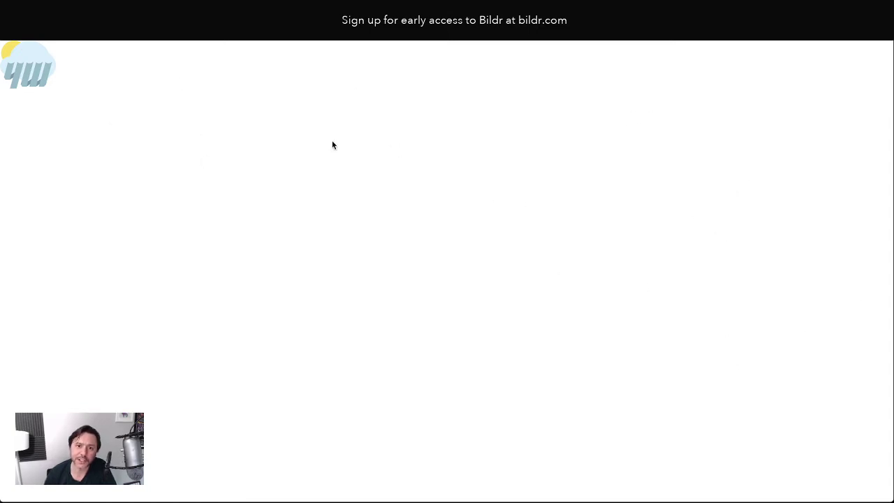
pyautogui.moveTo(61, 85); pyautogui.dragTo(119, 56)
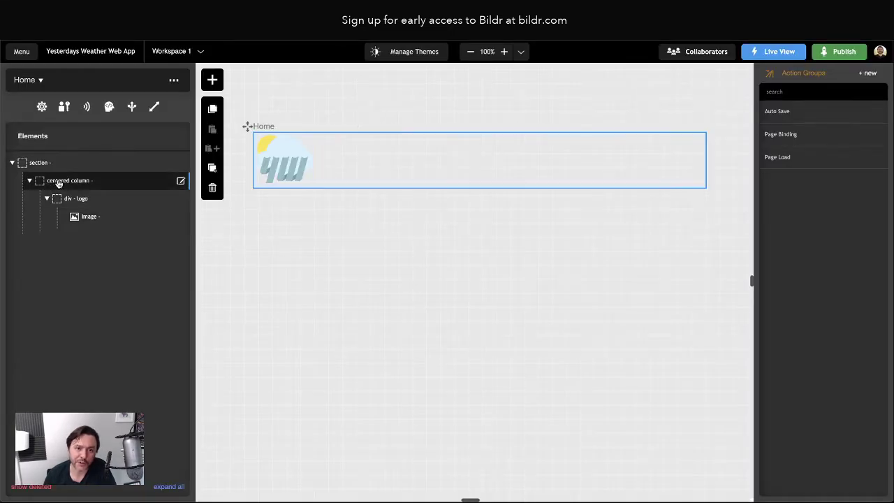
# Replace the centered column element's div primary style class with a new primary class named "Centered Column"
pyautogui.click(53, 183)
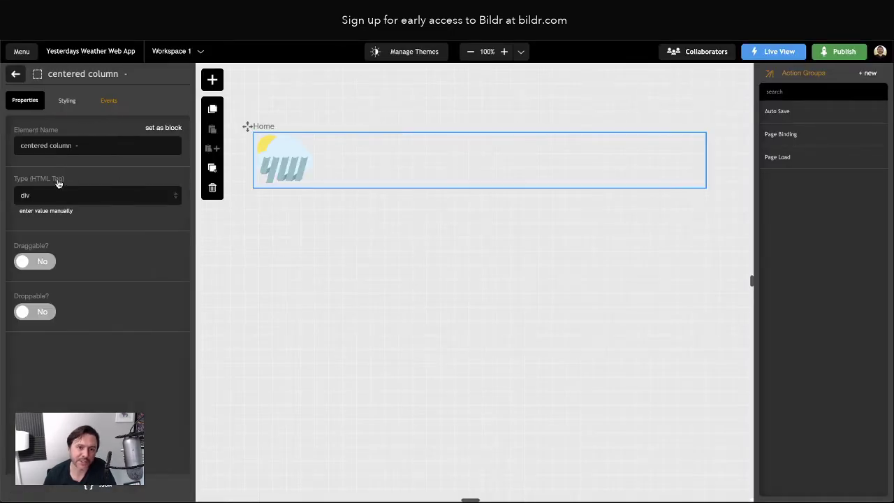
pyautogui.click(67, 101)
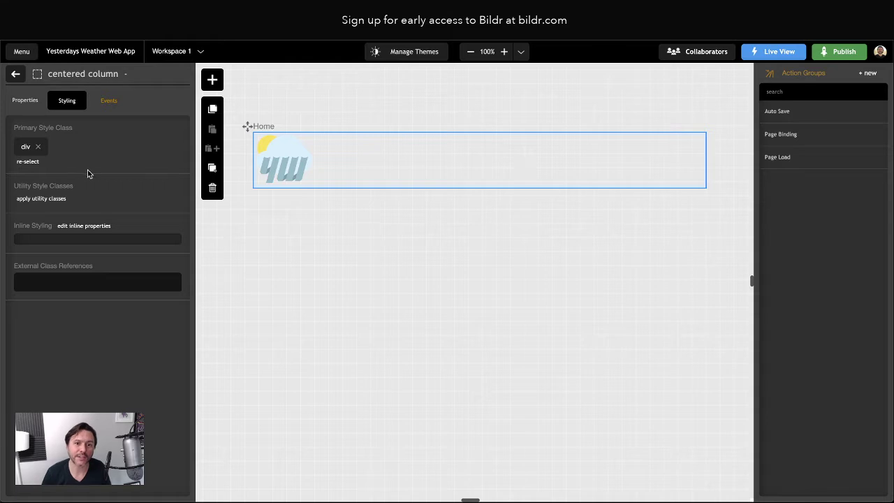
pyautogui.click(38, 147)
pyautogui.click(24, 138)
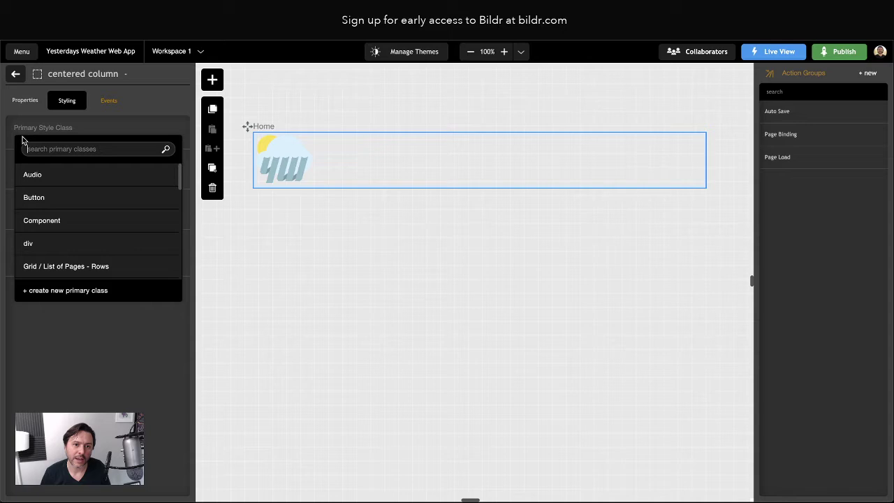
pyautogui.click(68, 290)
pyautogui.write('Centere')
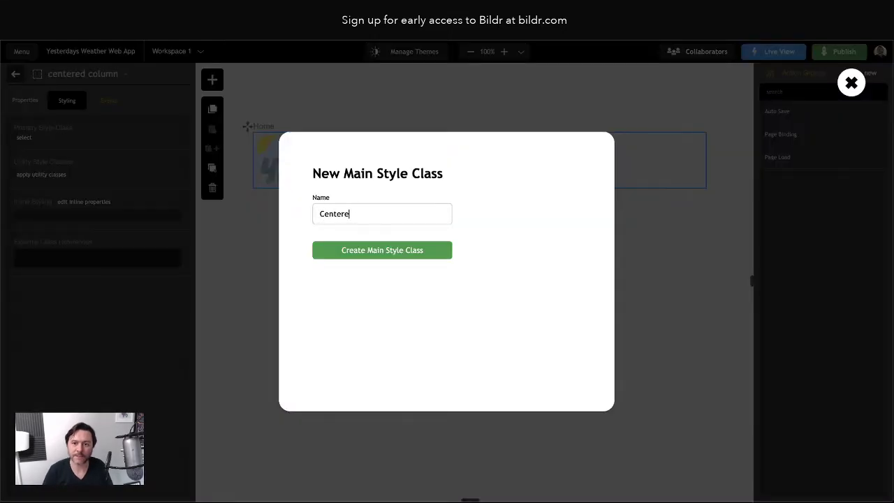
pyautogui.write('d Column')
pyautogui.press('Return')
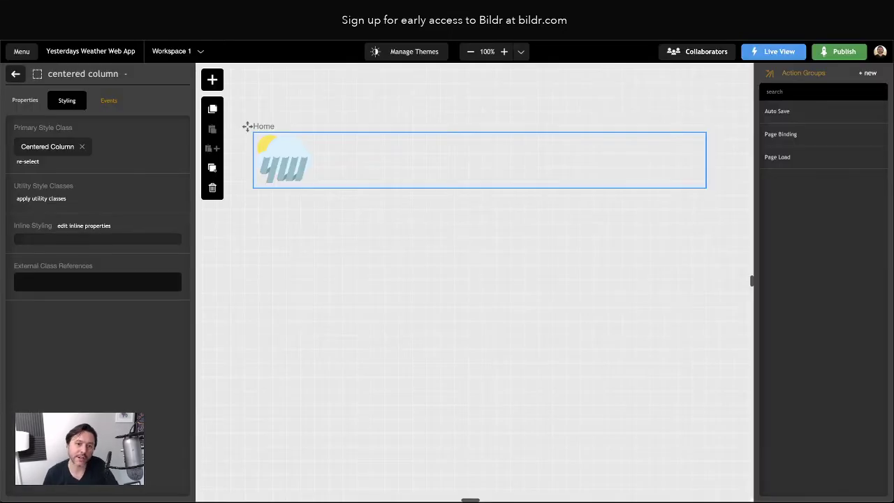
# Add a max-width property of 900 px to the Centered Column style class
pyautogui.click(48, 147)
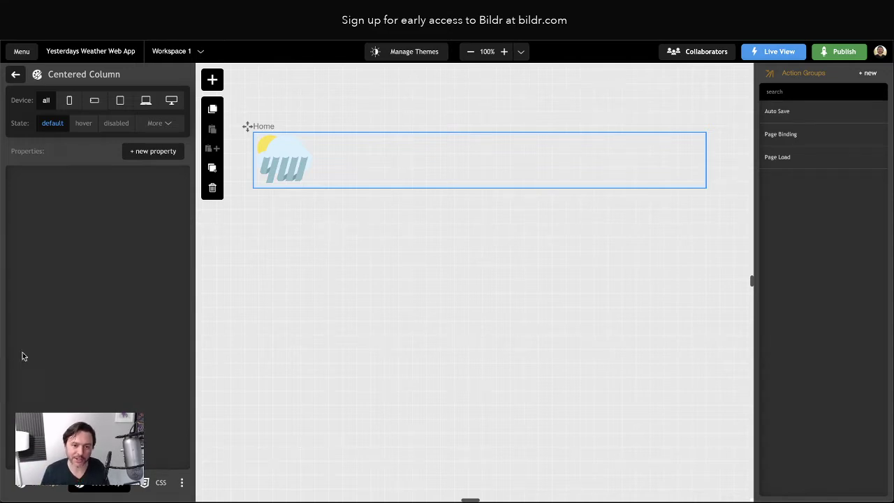
pyautogui.click(152, 151)
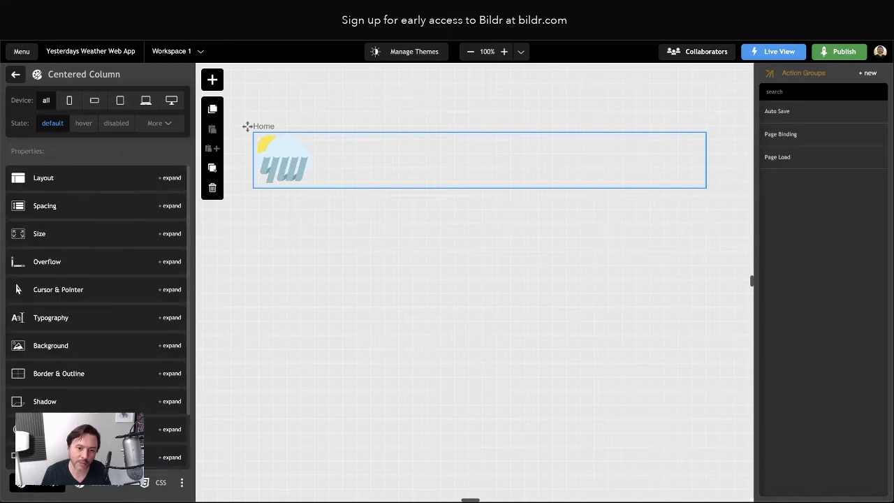
pyautogui.click(96, 489)
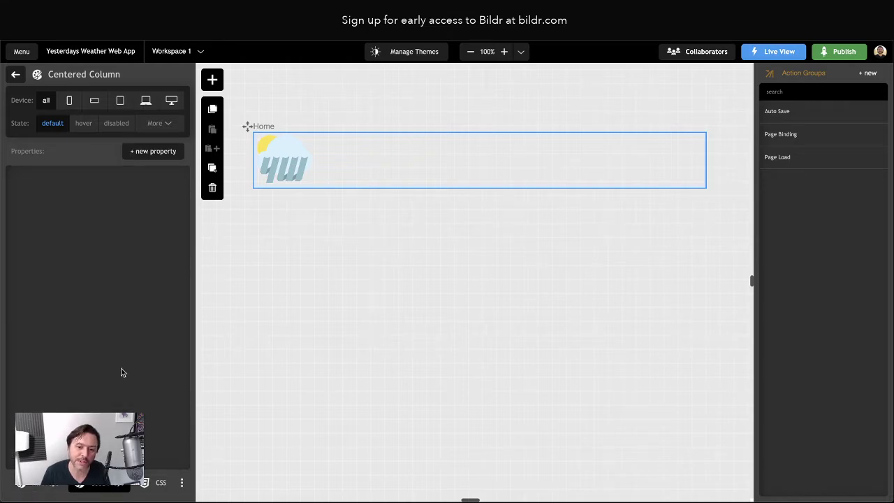
pyautogui.click(147, 154)
pyautogui.write('max-width')
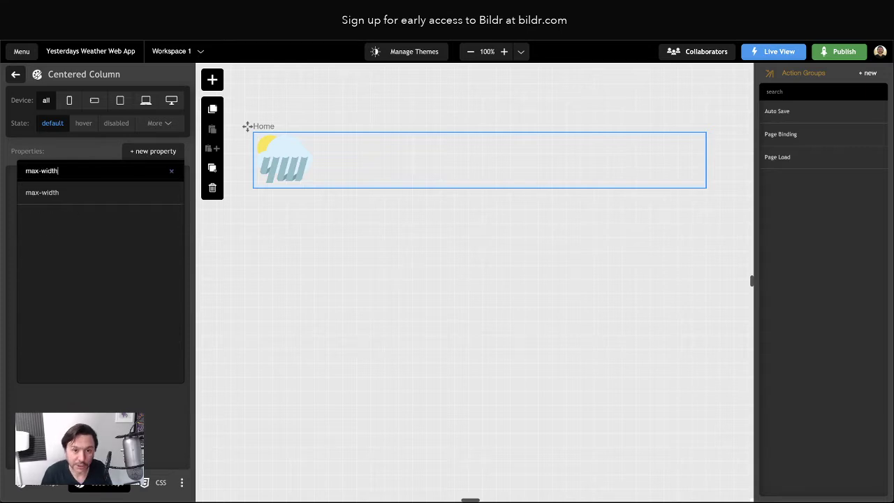
pyautogui.press('Return')
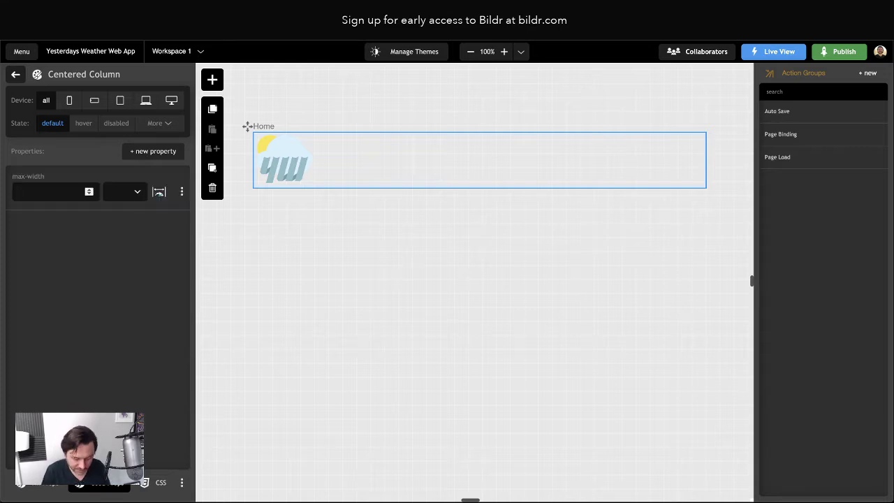
pyautogui.write('900')
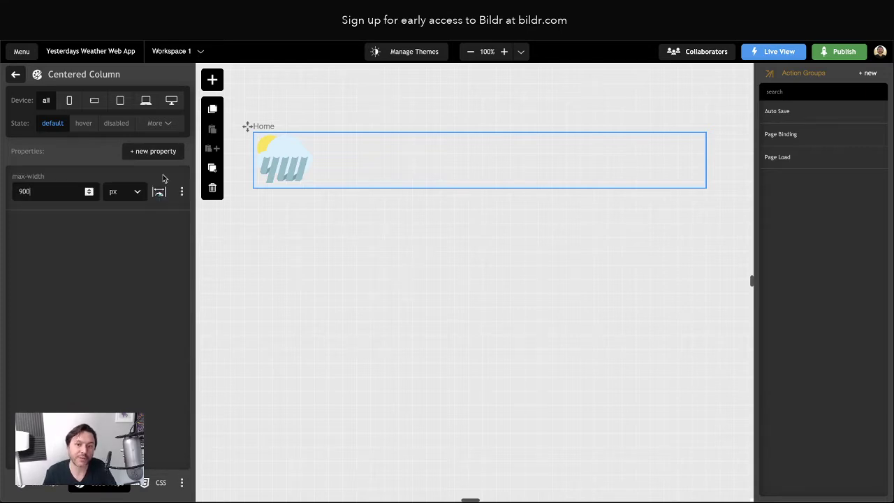
pyautogui.click(176, 153)
pyautogui.click(105, 148)
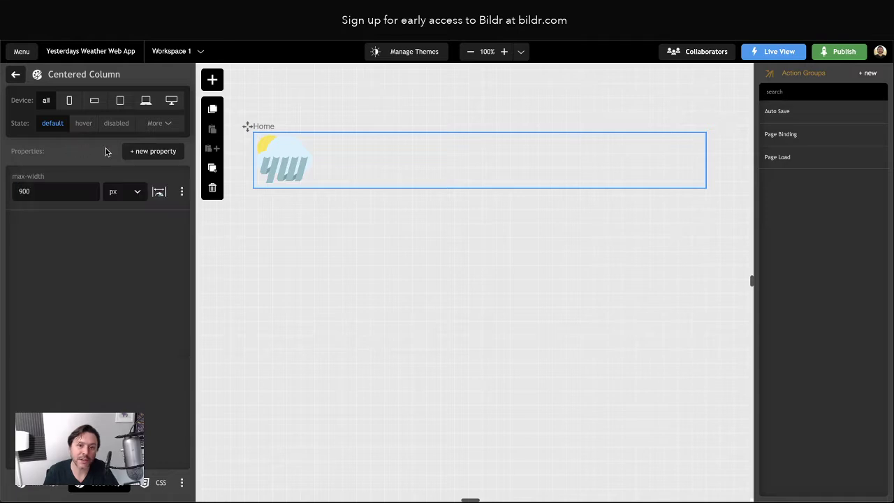
# Add margin-left and margin-right properties to the Centered Column class, both set to auto
pyautogui.click(140, 153)
pyautogui.write('margin-left')
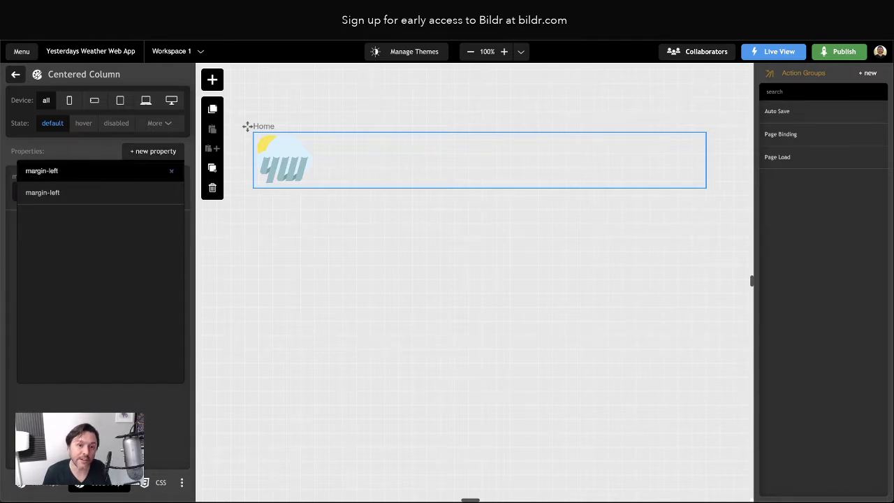
pyautogui.press('Return')
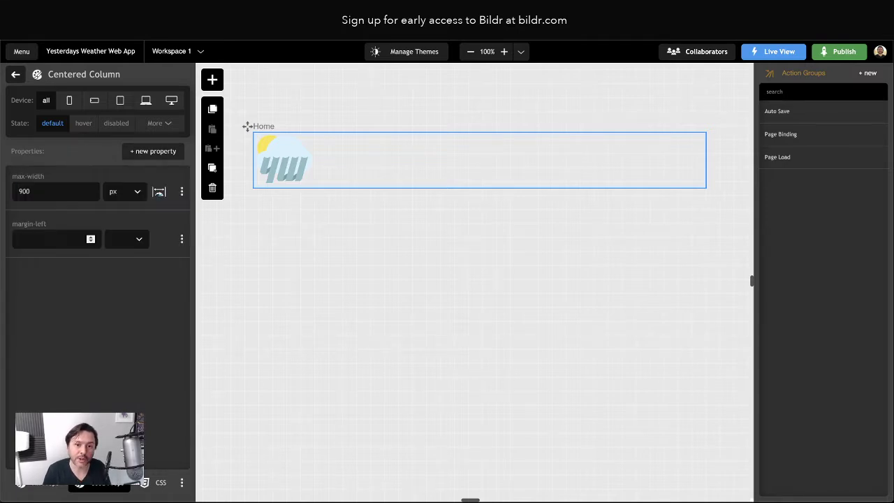
pyautogui.click(122, 239)
pyautogui.click(121, 303)
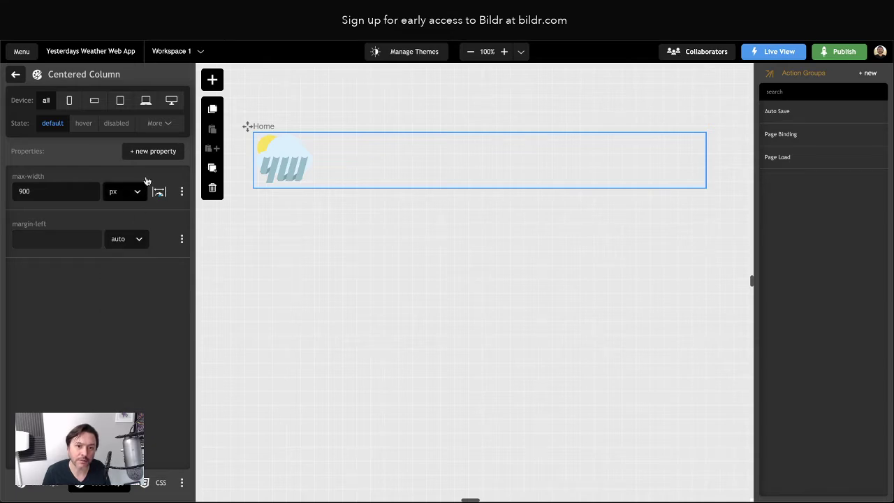
pyautogui.click(150, 153)
pyautogui.write('margin-r')
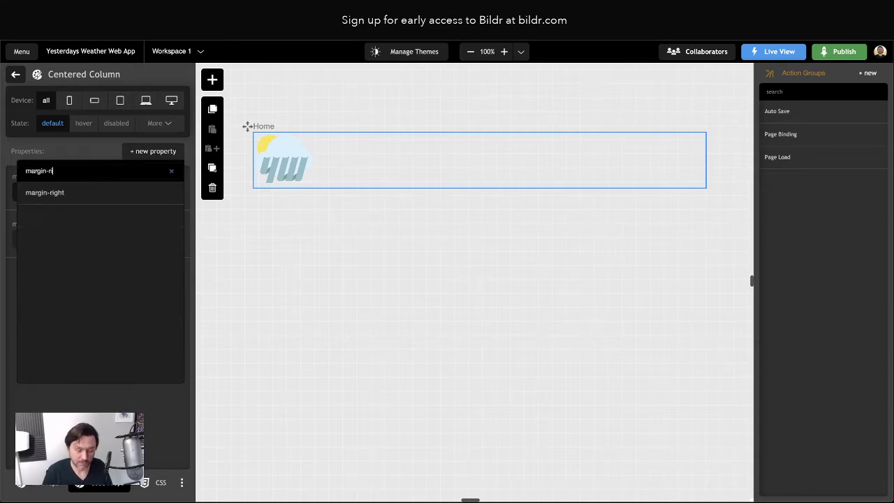
pyautogui.write('ight')
pyautogui.press('Return')
pyautogui.click(124, 286)
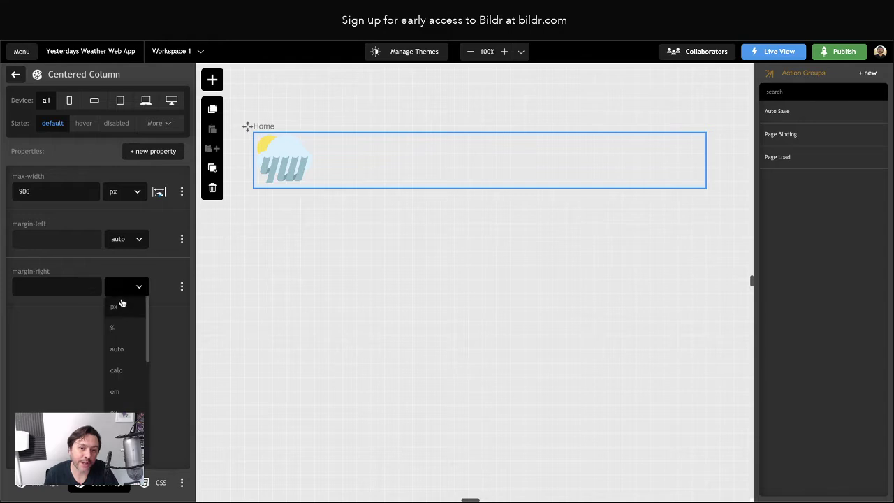
pyautogui.click(123, 348)
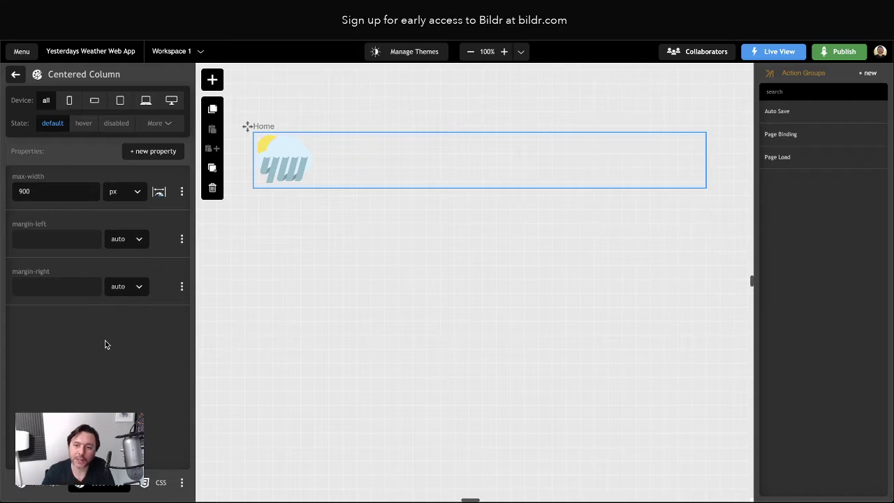
# Give the Centered Column class a blue background-color and check the column in the live view at a narrower window width
pyautogui.doubleClick(34, 191)
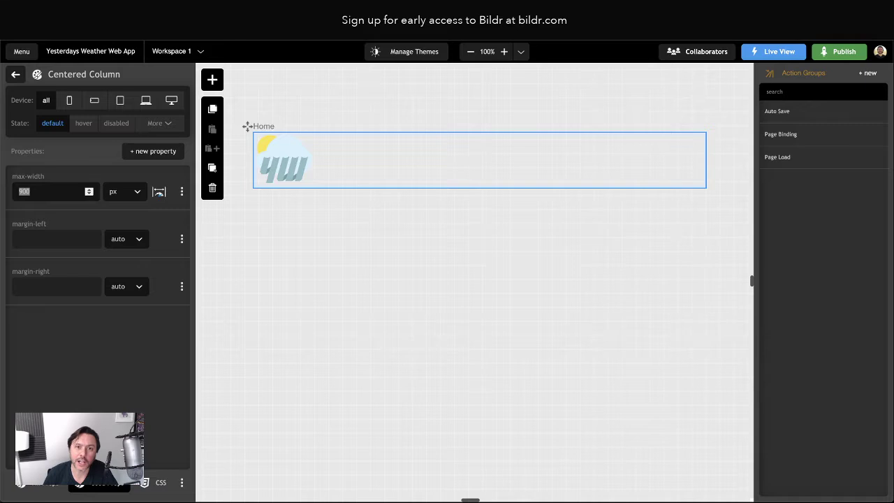
pyautogui.click(149, 155)
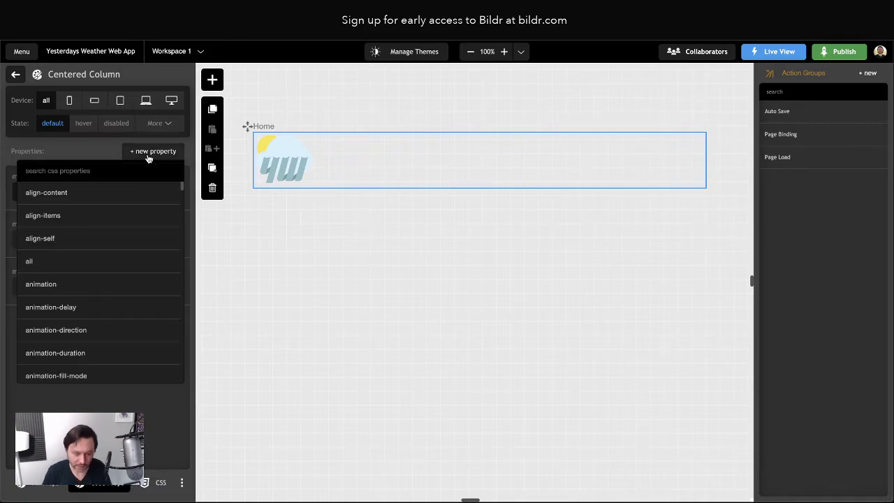
pyautogui.write('background-color')
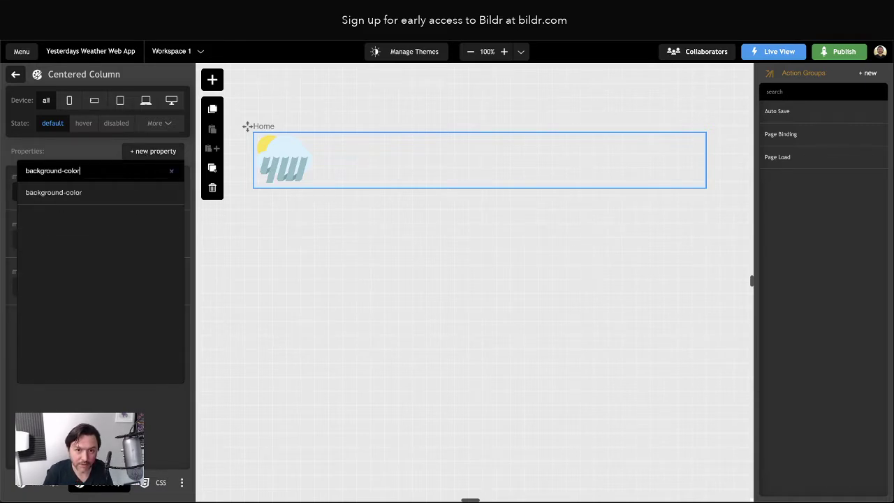
pyautogui.press('Return')
pyautogui.write('blue')
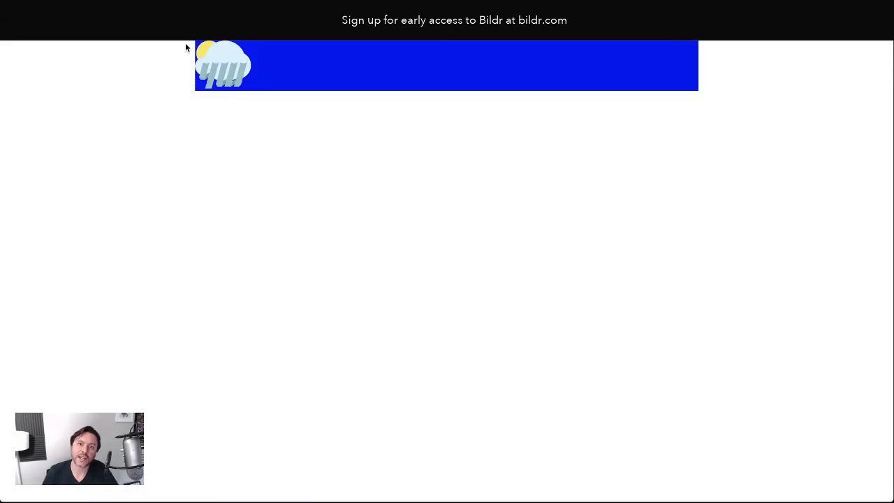
pyautogui.moveTo(875, 169); pyautogui.dragTo(880, 195)
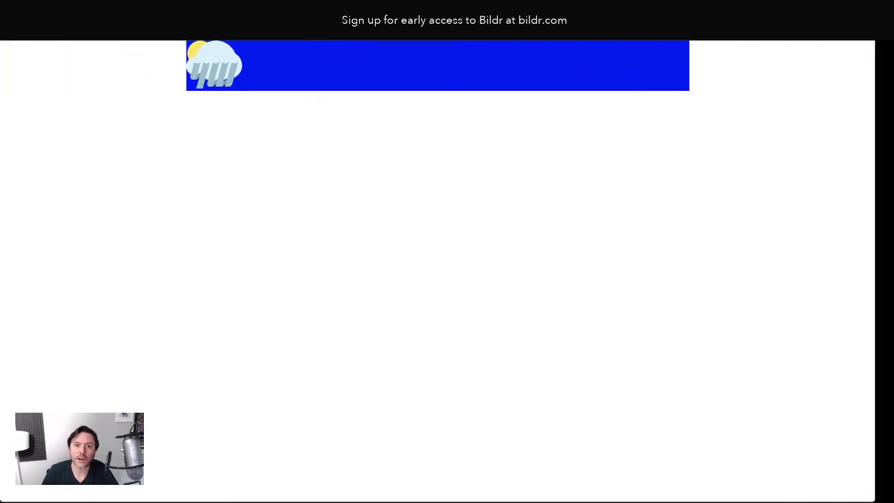
pyautogui.press('Escape')
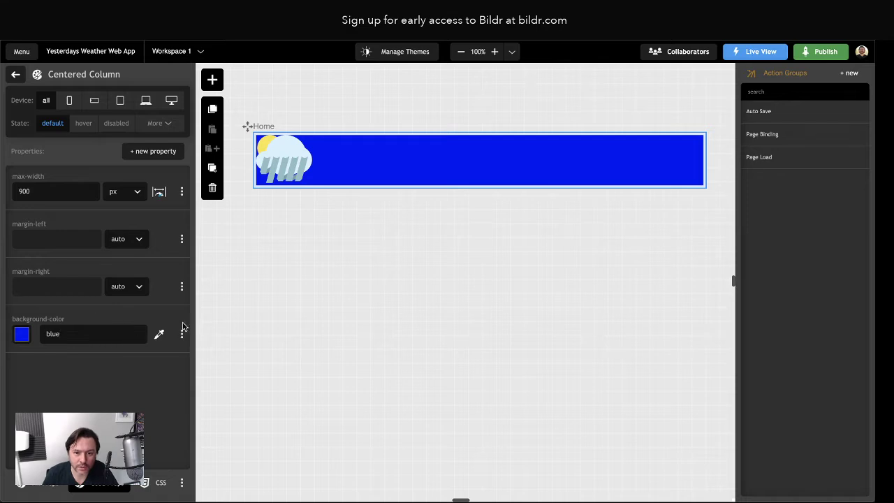
# Try a 400 px max-width on the Centered Column class, return it to 900 px, and delete the background-color property
pyautogui.moveTo(25, 191); pyautogui.dragTo(19, 191)
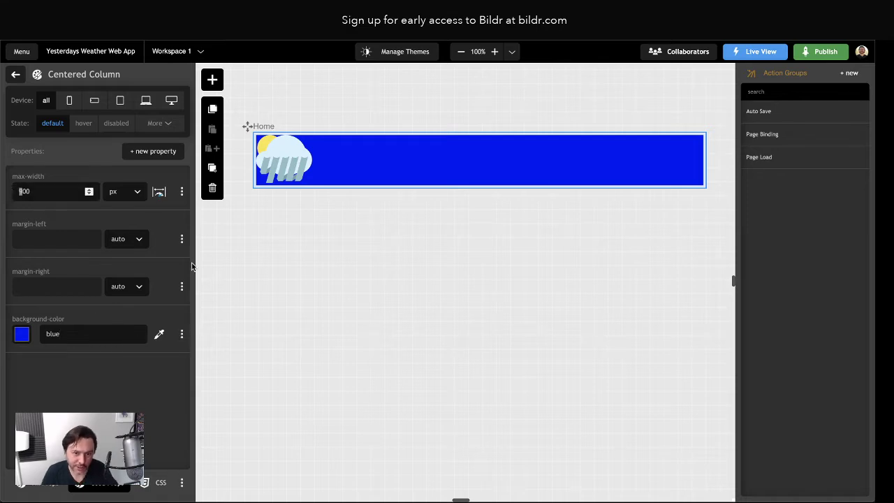
pyautogui.write('4')
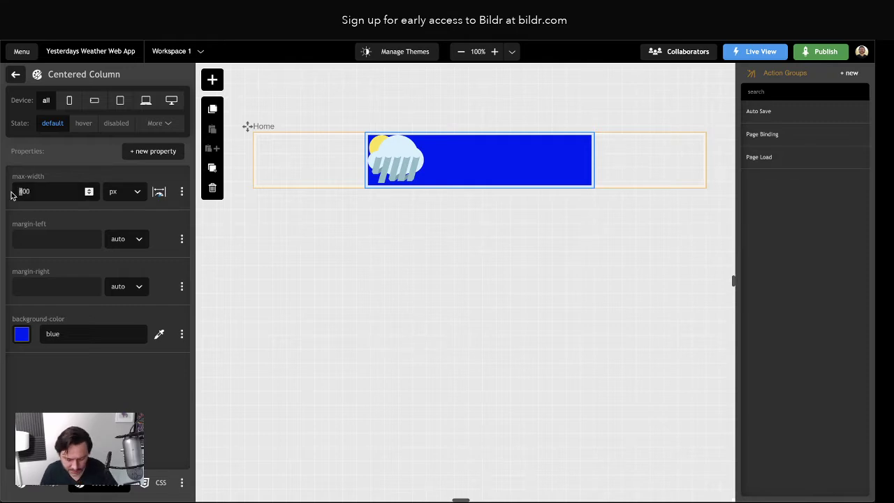
pyautogui.click(182, 334)
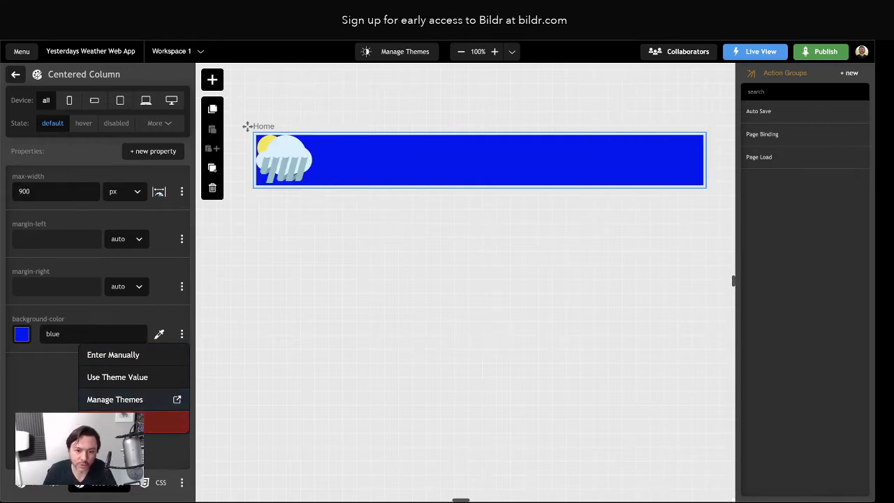
pyautogui.click(166, 422)
# Replace the section element's div primary style class with a new primary class named "Section"
pyautogui.click(16, 74)
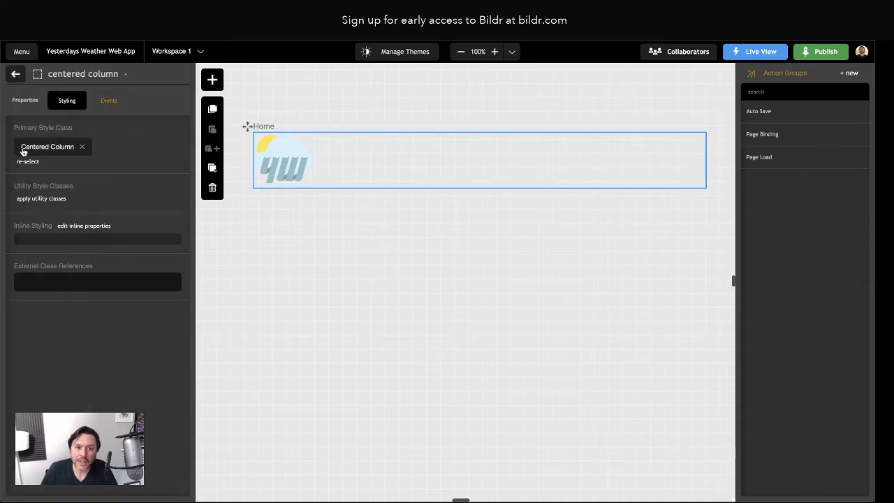
pyautogui.click(15, 74)
pyautogui.click(41, 163)
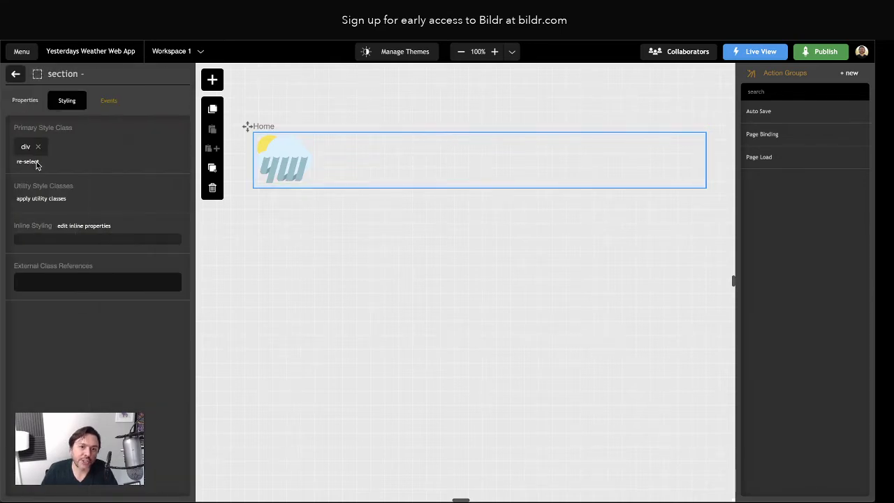
pyautogui.click(38, 148)
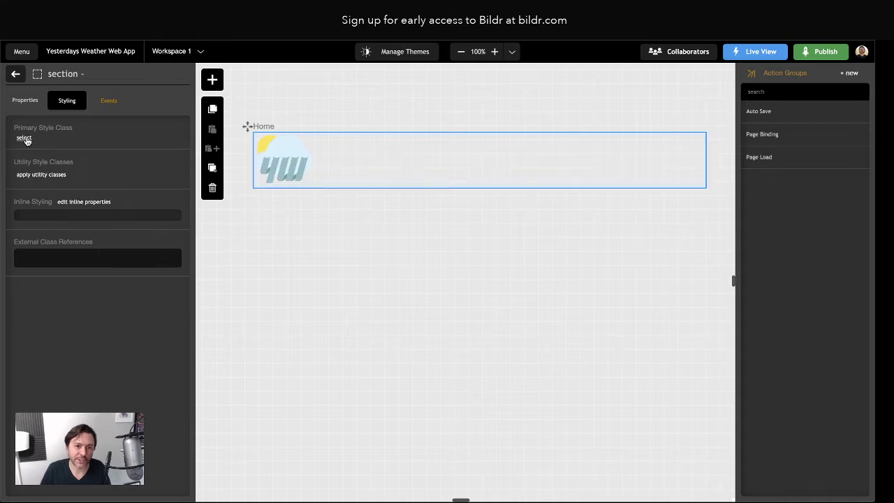
pyautogui.click(26, 141)
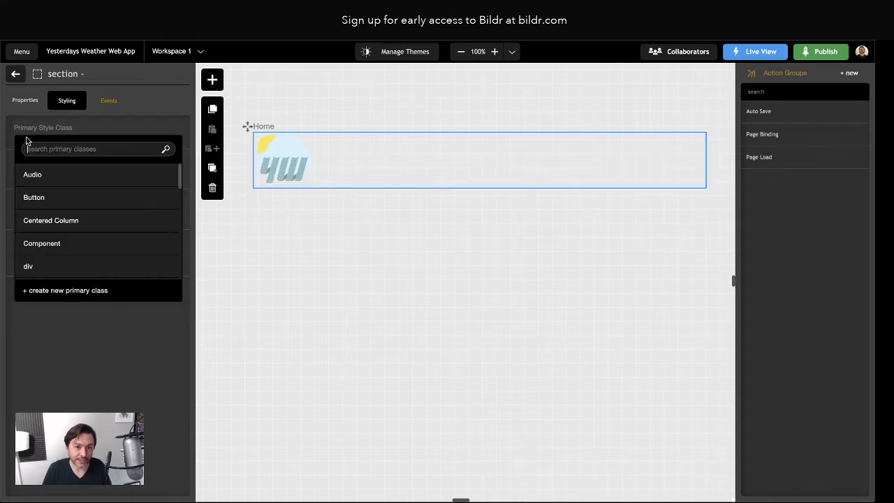
pyautogui.click(77, 290)
pyautogui.write('Section')
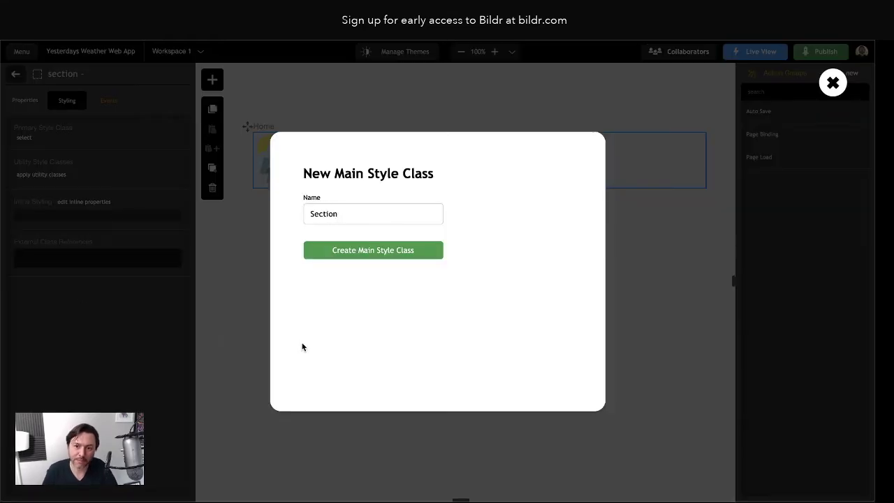
pyautogui.click(359, 253)
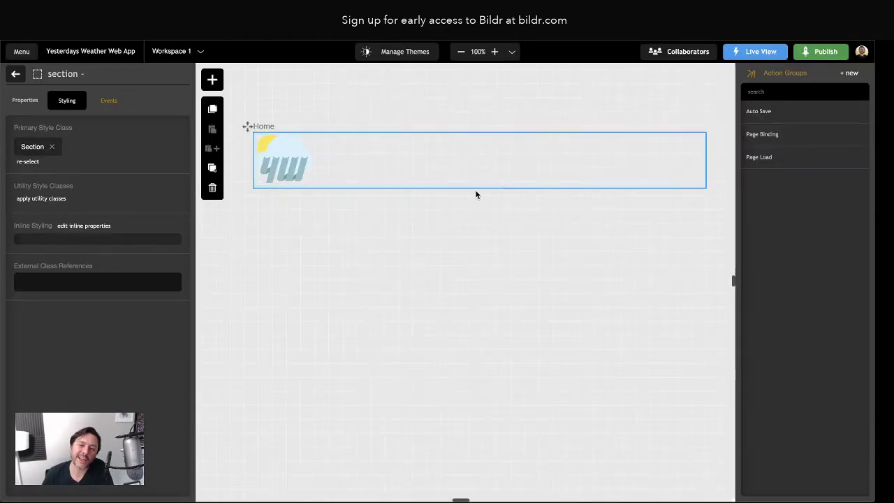
# Add 1 rem of padding on all sides to the Section class and check it in the live view at different window widths
pyautogui.click(32, 150)
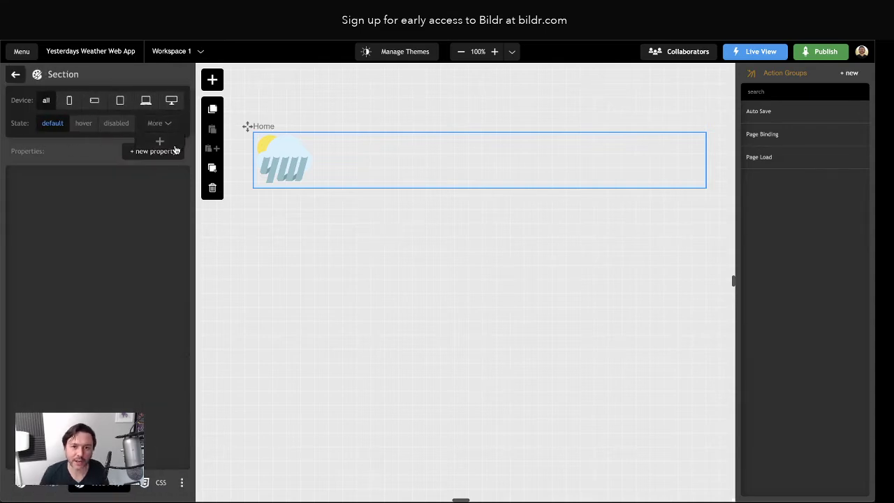
pyautogui.click(136, 153)
pyautogui.write('padding')
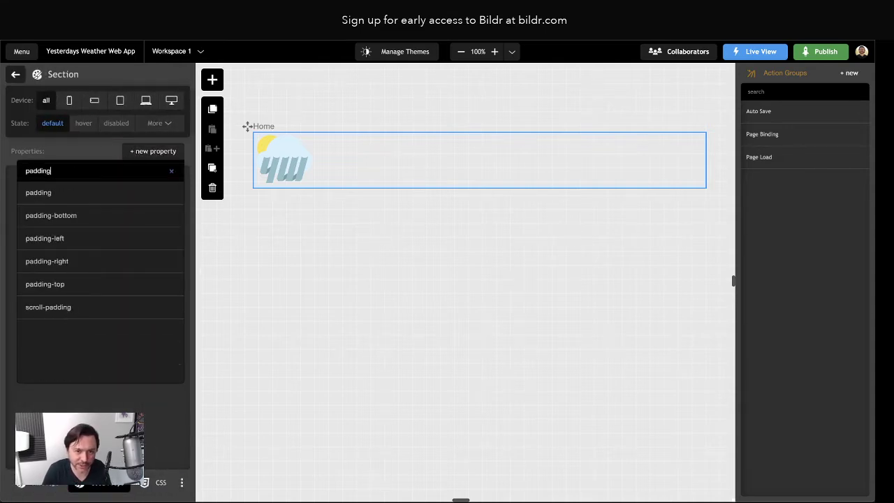
pyautogui.press('Return')
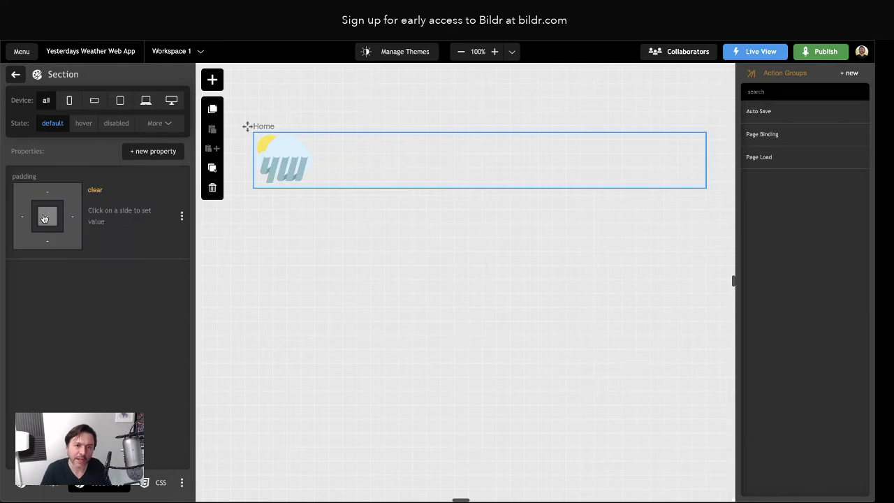
pyautogui.write('1')
pyautogui.click(141, 223)
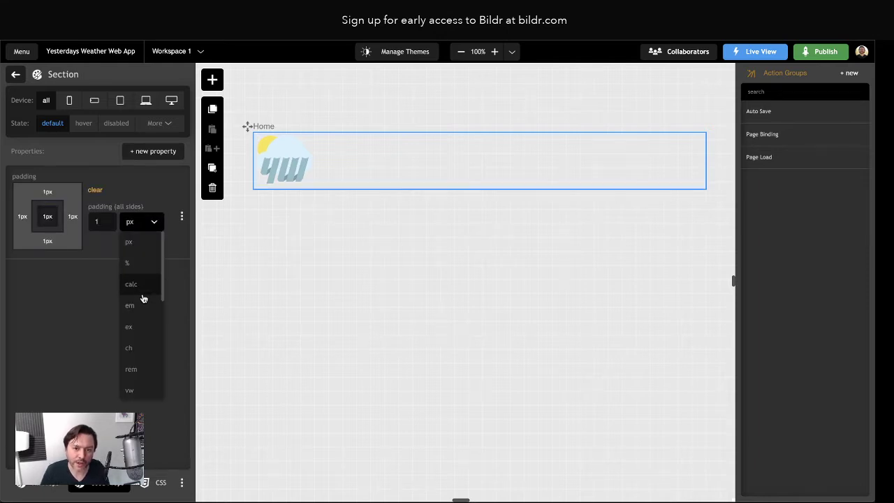
pyautogui.click(141, 370)
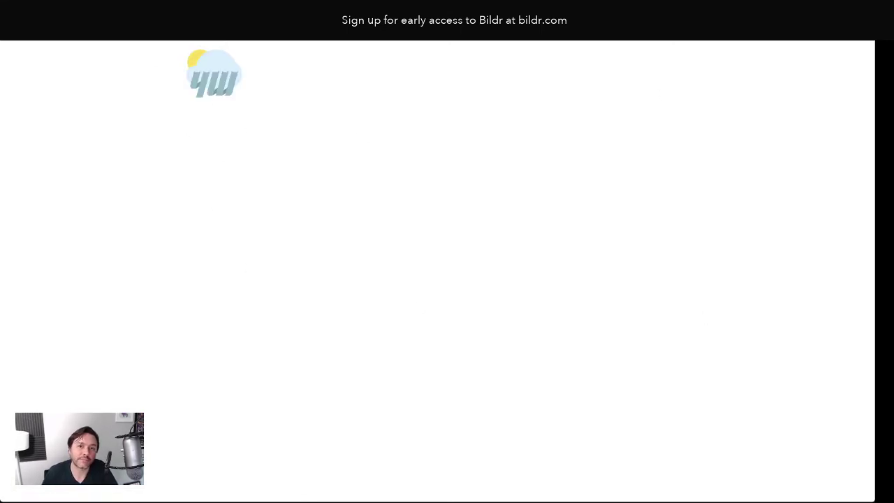
pyautogui.moveTo(873, 191); pyautogui.dragTo(828, 145)
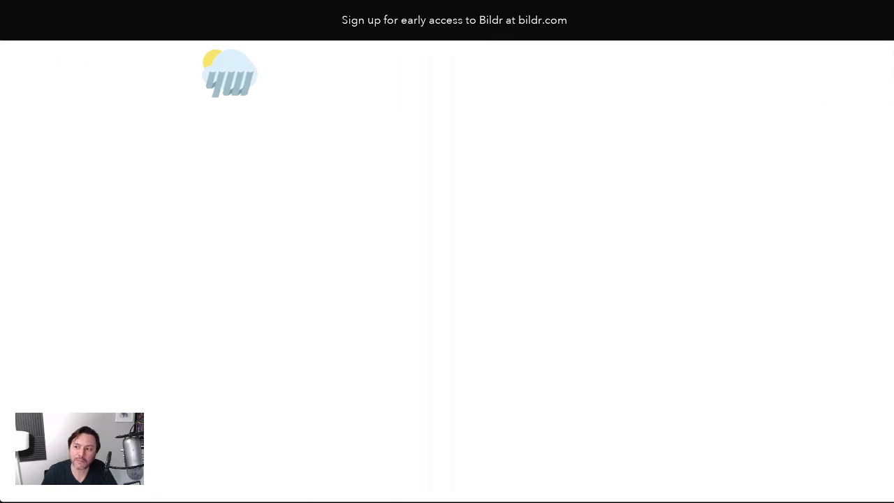
pyautogui.moveTo(893, 254); pyautogui.dragTo(892, 254)
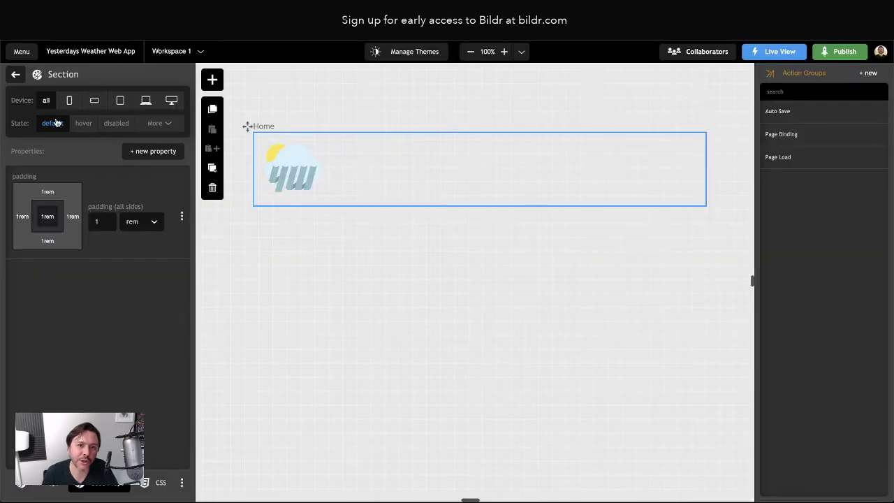
# Paste a copy of the section element without its children and move it to the page's top level below the original section
pyautogui.click(15, 77)
pyautogui.click(16, 74)
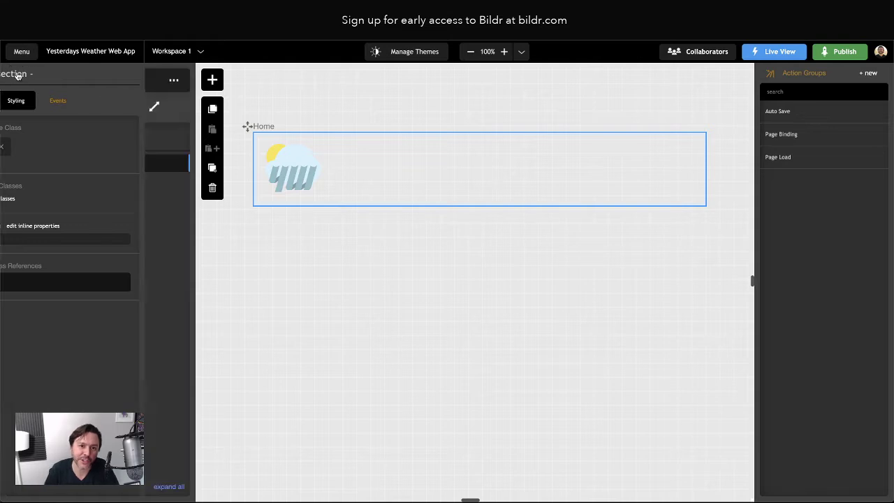
pyautogui.click(30, 180)
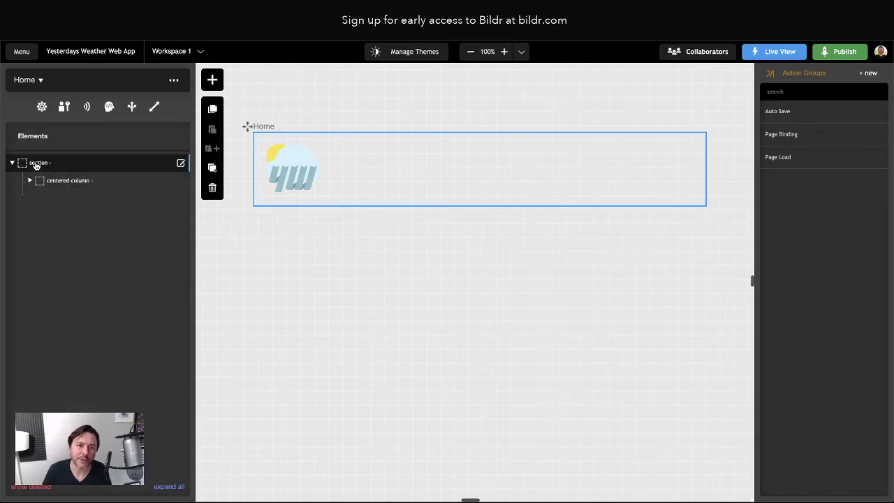
pyautogui.click(36, 164)
pyautogui.click(213, 109)
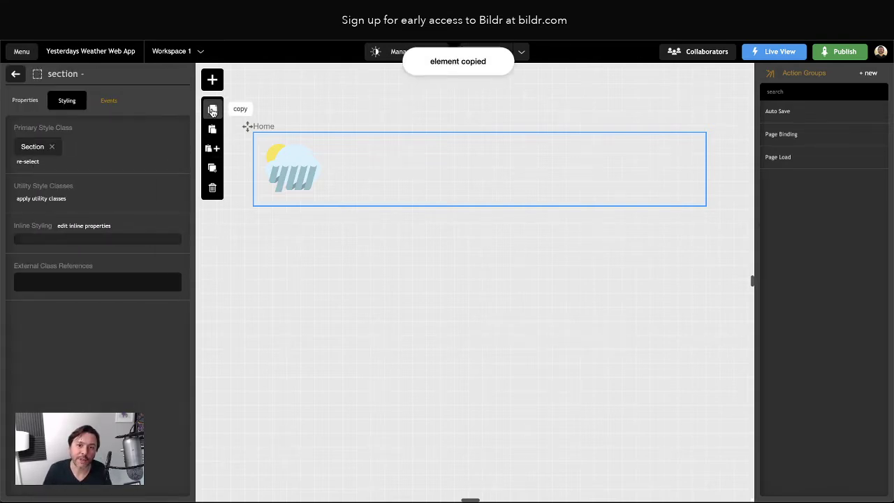
pyautogui.click(213, 129)
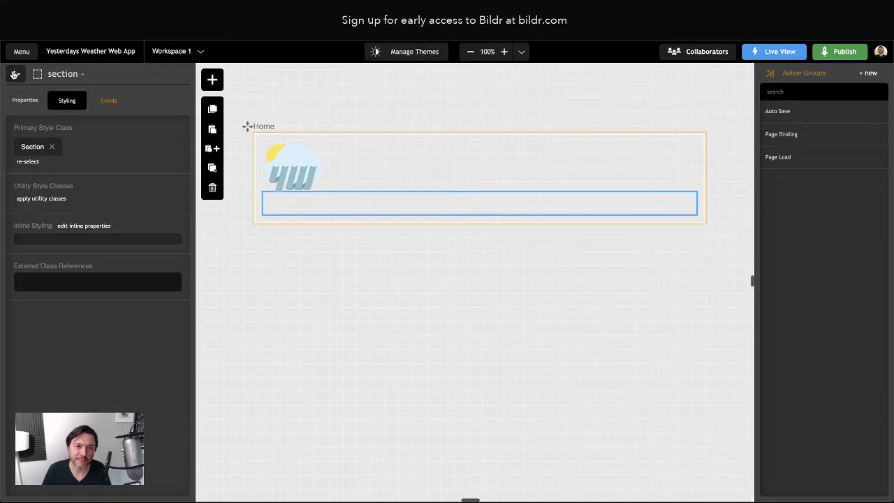
pyautogui.click(14, 74)
pyautogui.moveTo(70, 202); pyautogui.dragTo(42, 182)
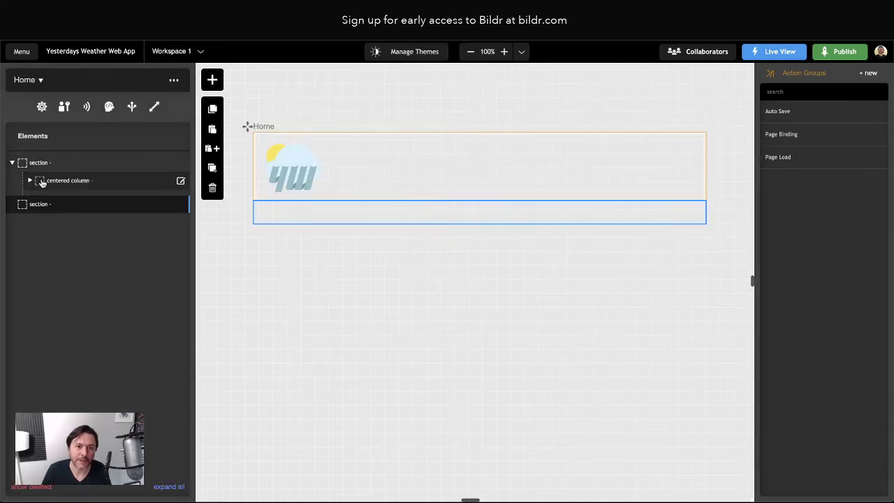
# Copy the centered column and paste it without its children into the new section
pyautogui.click(54, 181)
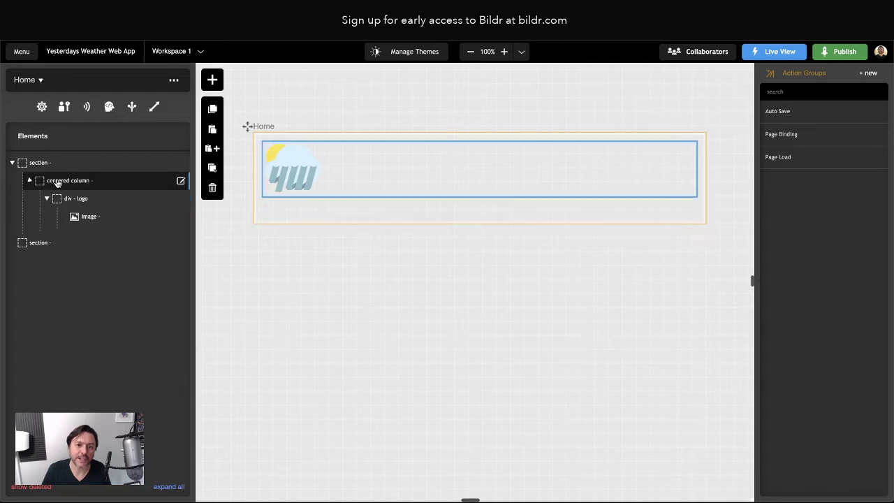
pyautogui.click(213, 110)
pyautogui.click(35, 244)
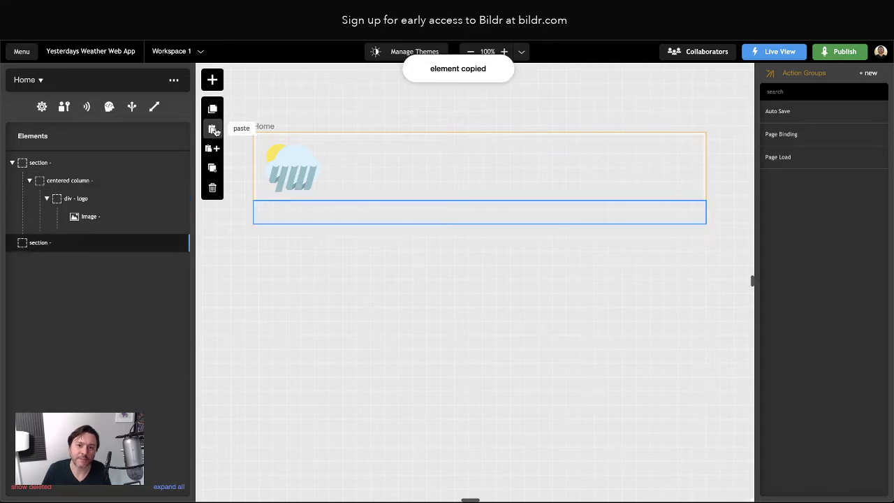
pyautogui.click(216, 132)
# Switch to the Yesterdays Weather (Test Run) project and leave the Button class and Search element to review the Home page's elements
pyautogui.click(14, 72)
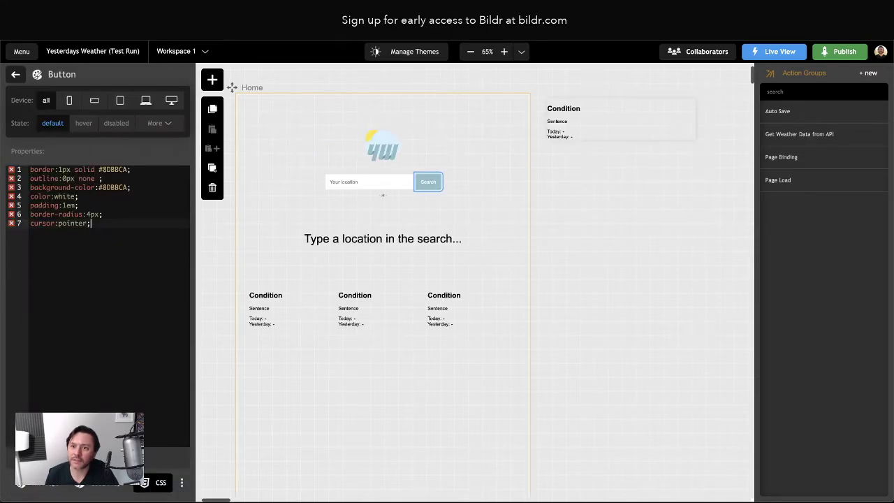
pyautogui.click(15, 75)
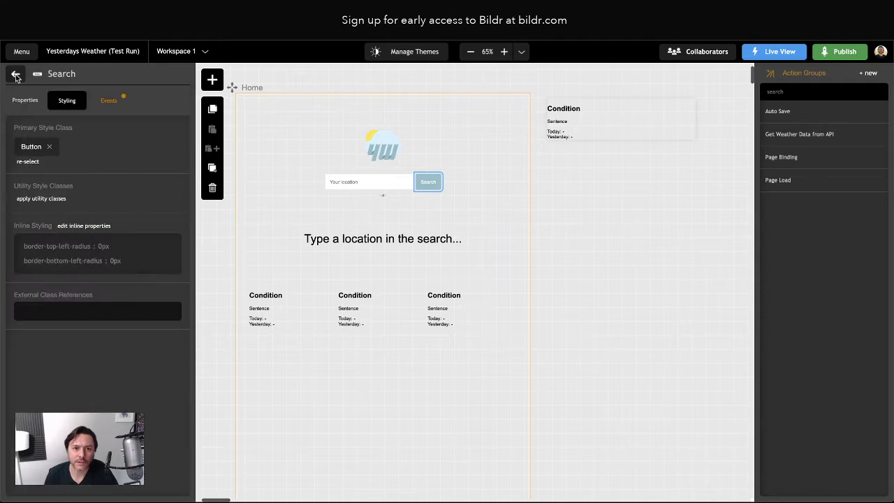
pyautogui.click(15, 75)
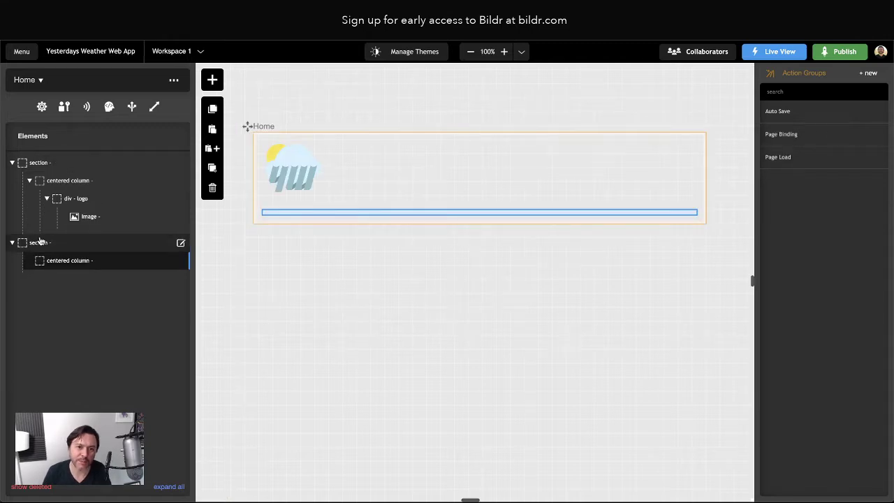
# In the Yesterdays Weather Web App, rename the first section "section - Logo" and the second one "section - Search"
pyautogui.doubleClick(35, 162)
pyautogui.click(34, 103)
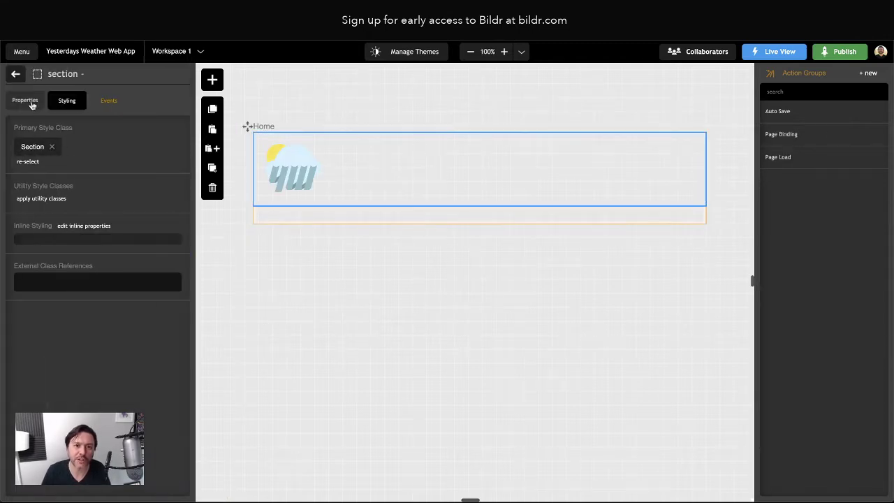
pyautogui.write('ogo')
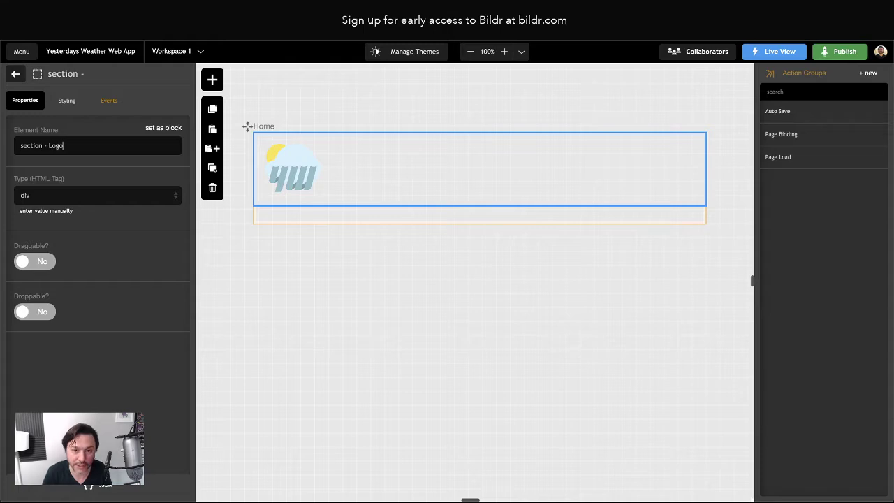
pyautogui.click(16, 76)
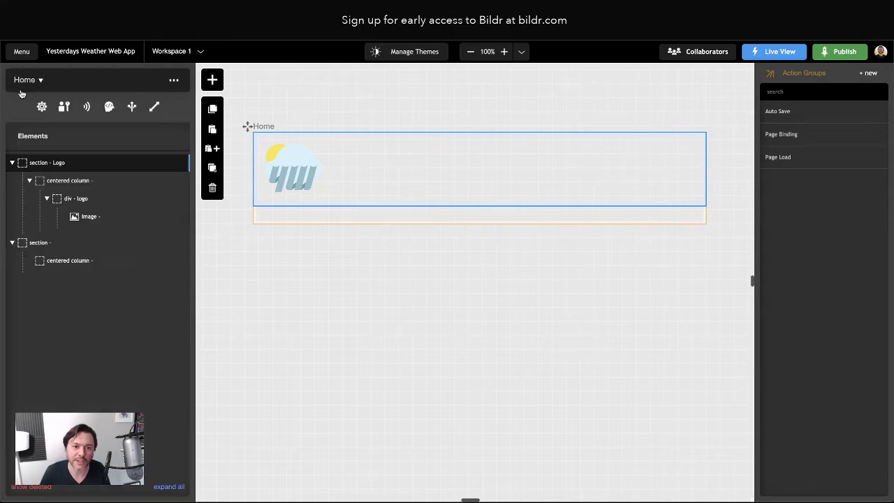
pyautogui.doubleClick(42, 243)
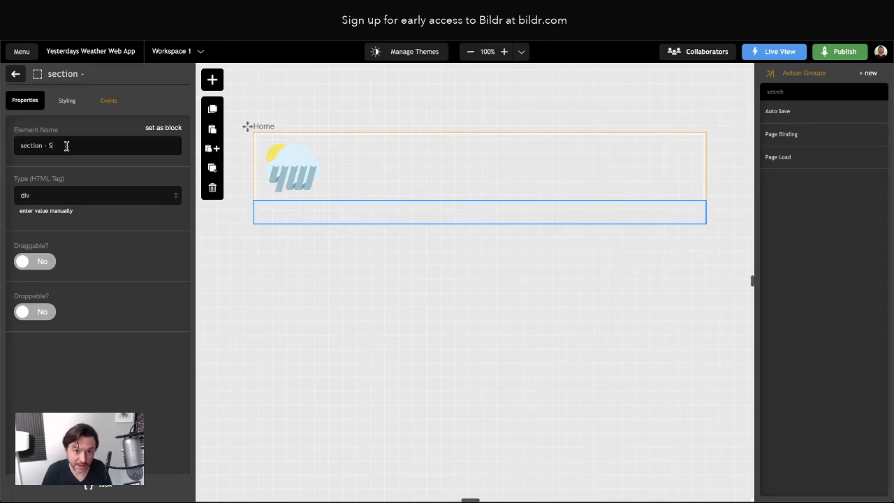
pyautogui.write('Search')
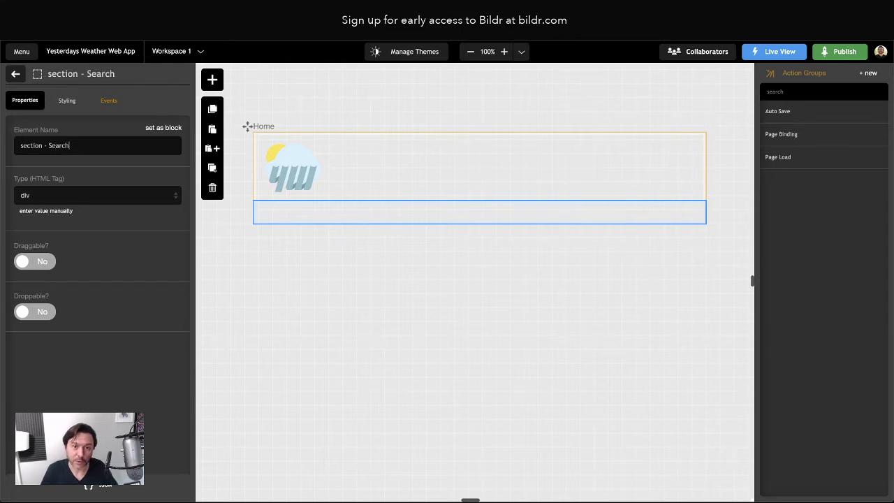
pyautogui.click(15, 76)
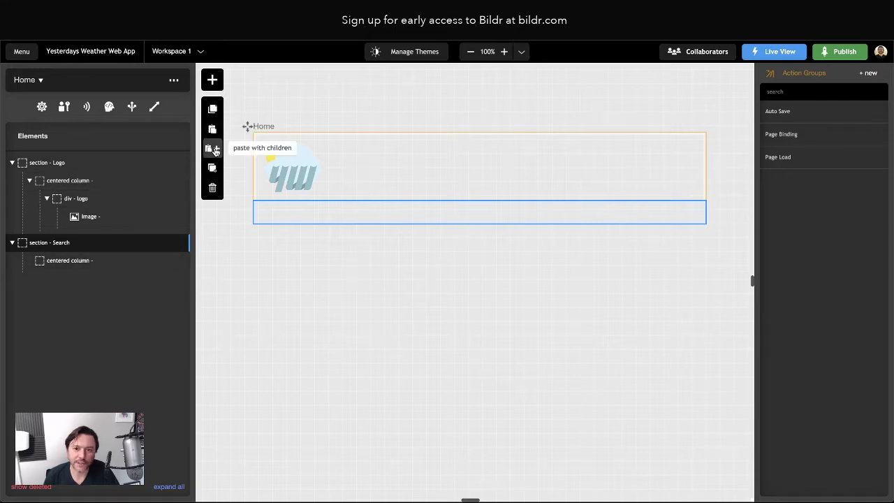
# Duplicate the Search section and rename the copy "section - Weather Sentence"
pyautogui.click(211, 168)
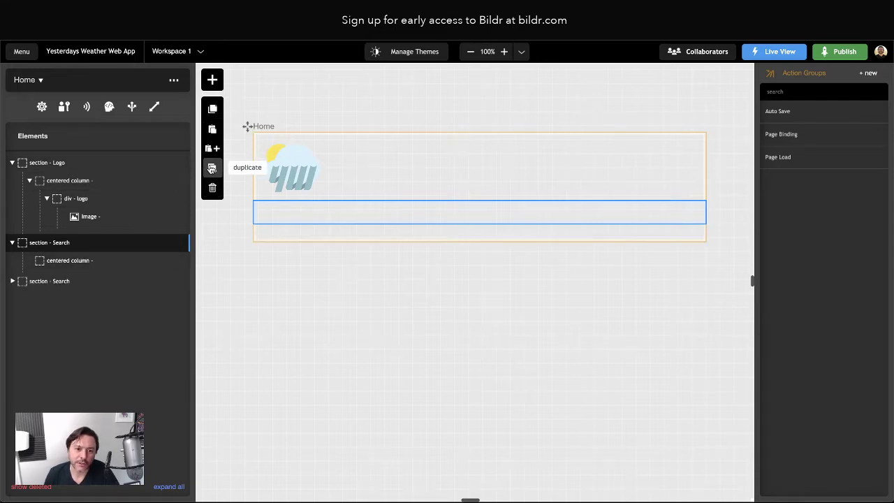
pyautogui.click(60, 285)
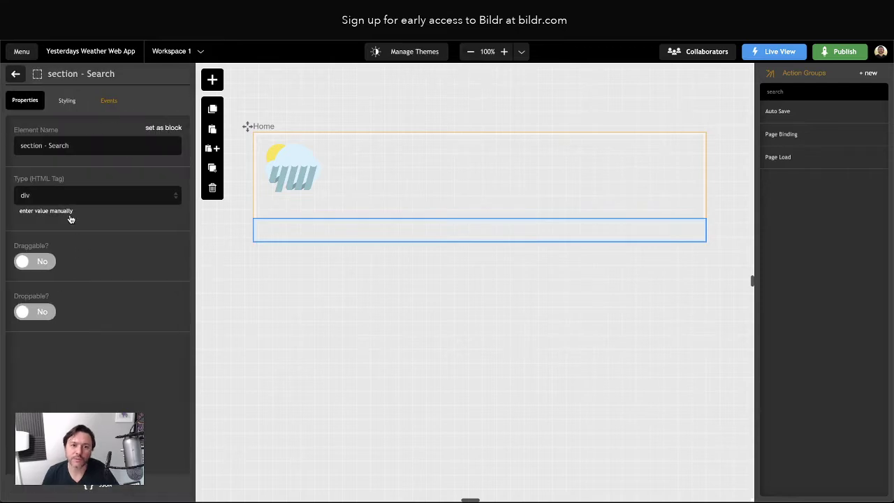
pyautogui.moveTo(49, 147); pyautogui.dragTo(102, 147)
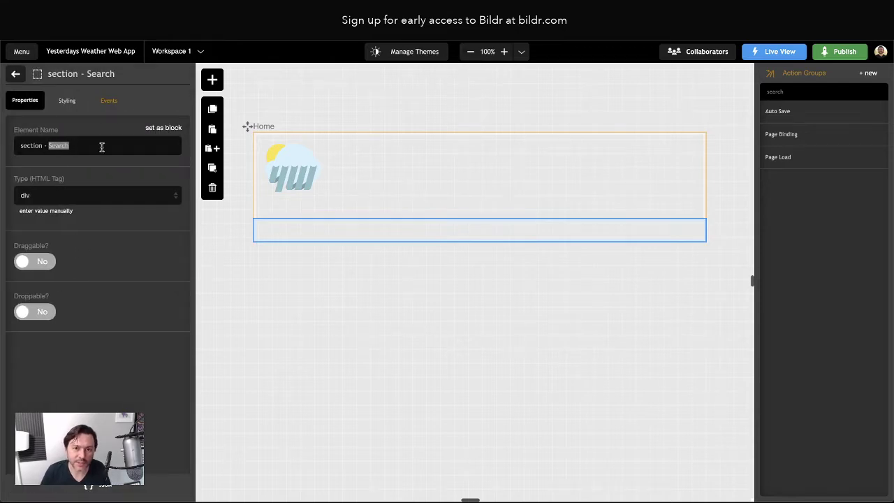
pyautogui.write('Weather Sentence')
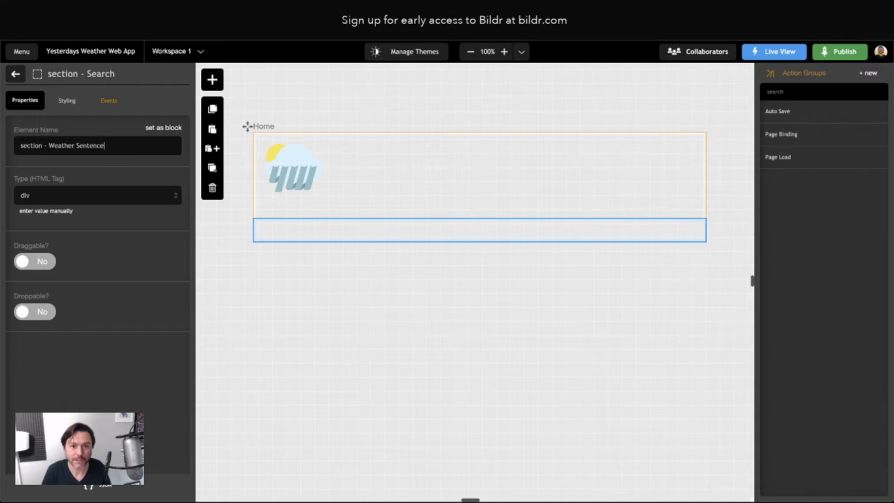
pyautogui.press('Return')
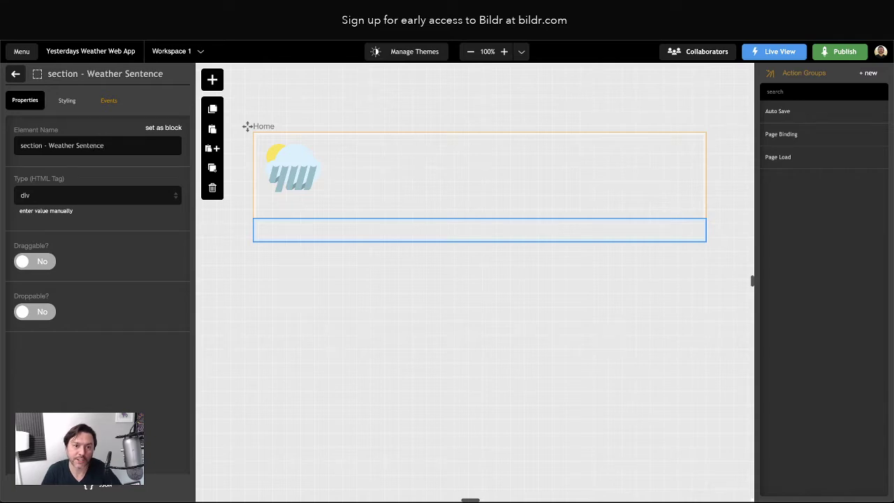
pyautogui.click(16, 74)
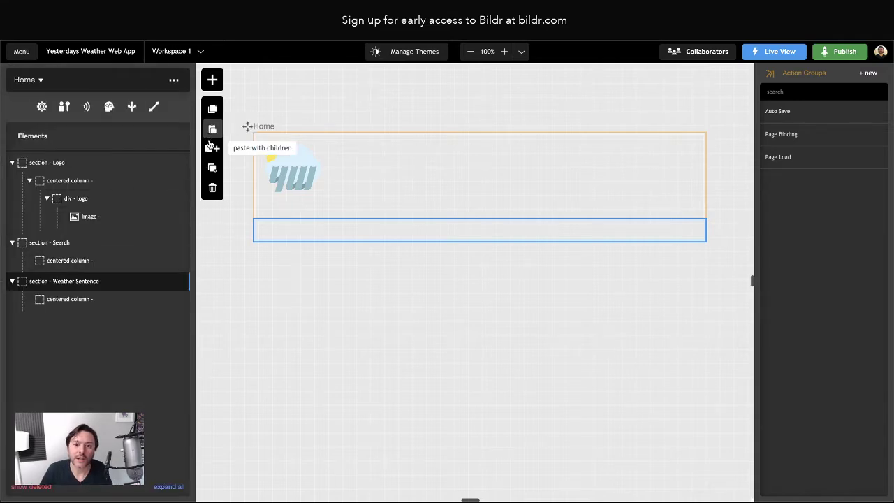
# Duplicate the Weather Sentence section and rename the copy "section - Condition Cards"
pyautogui.click(212, 168)
pyautogui.click(79, 323)
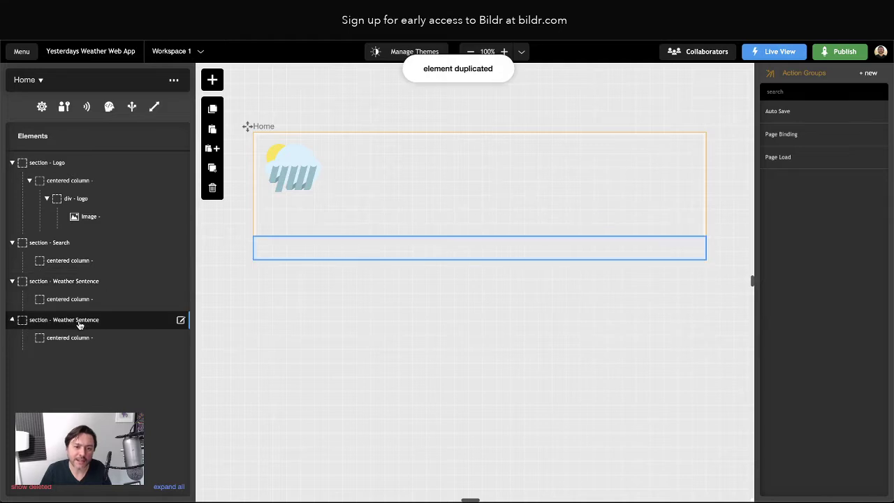
pyautogui.moveTo(47, 145); pyautogui.dragTo(126, 153)
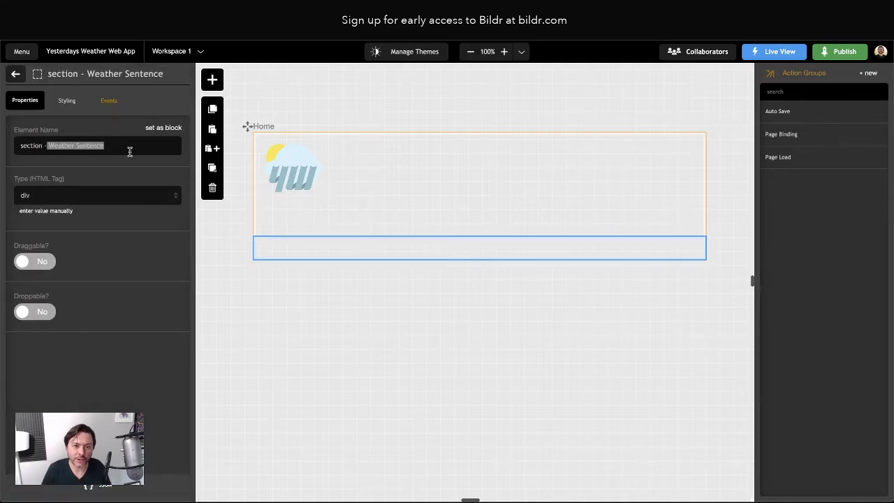
pyautogui.write('C')
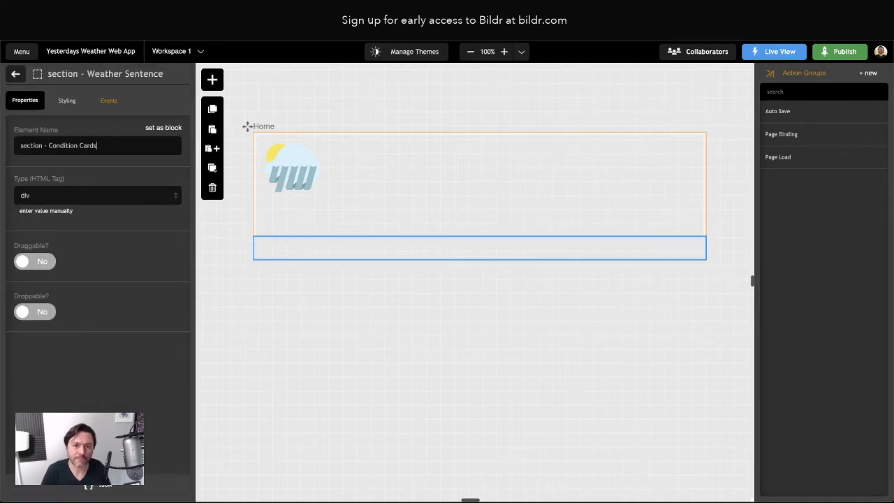
pyautogui.write('ondition Cards')
pyautogui.click(15, 74)
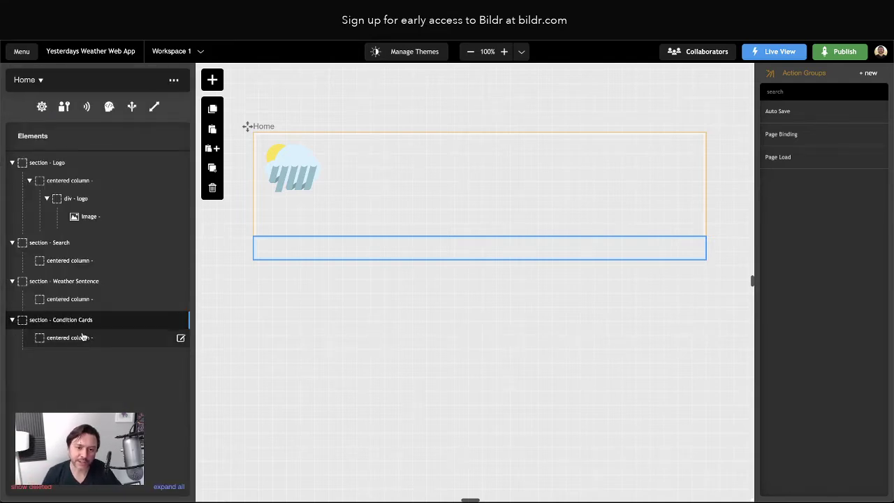
# Duplicate the Condition Cards section and rename the copy "section - Upsell"
pyautogui.click(213, 165)
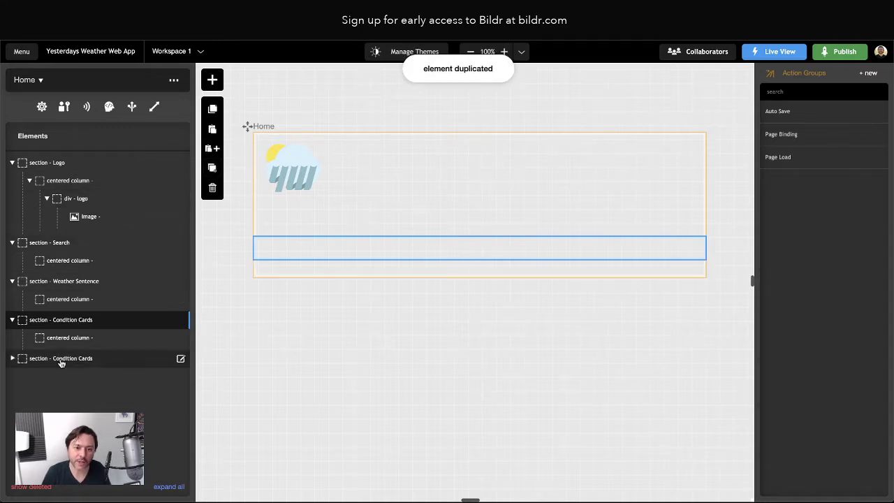
pyautogui.doubleClick(69, 359)
pyautogui.moveTo(49, 146); pyautogui.dragTo(150, 160)
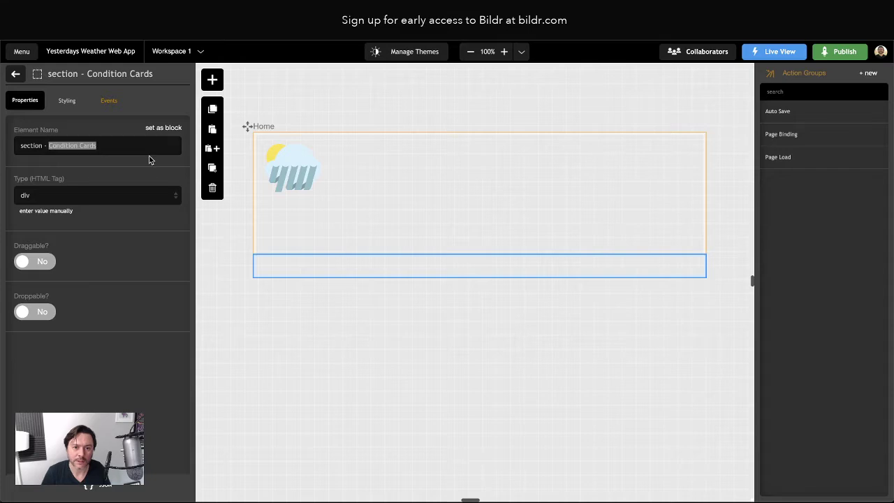
pyautogui.write('Upsell')
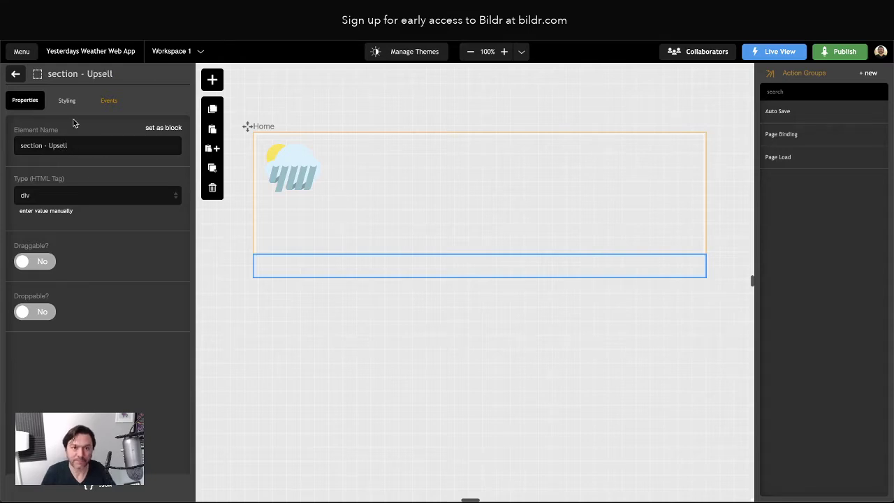
pyautogui.click(15, 74)
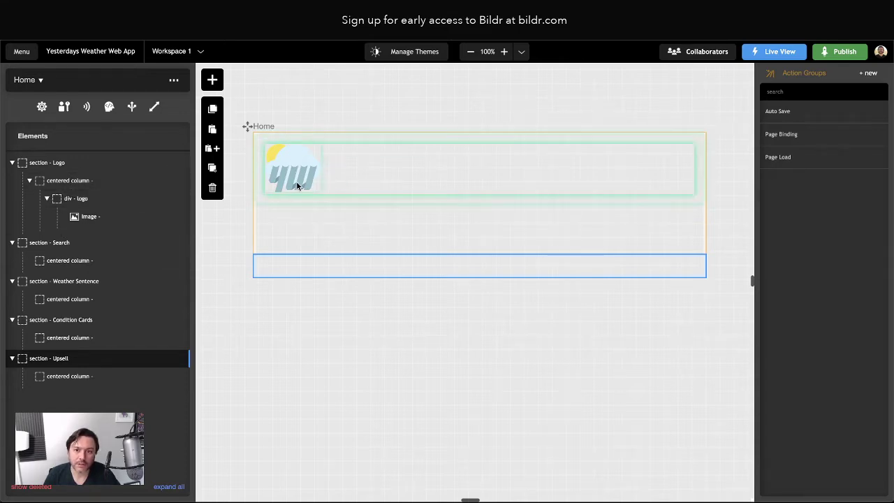
# Add a div inside the Search section's centered column and name it "div - Search"
pyautogui.click(64, 266)
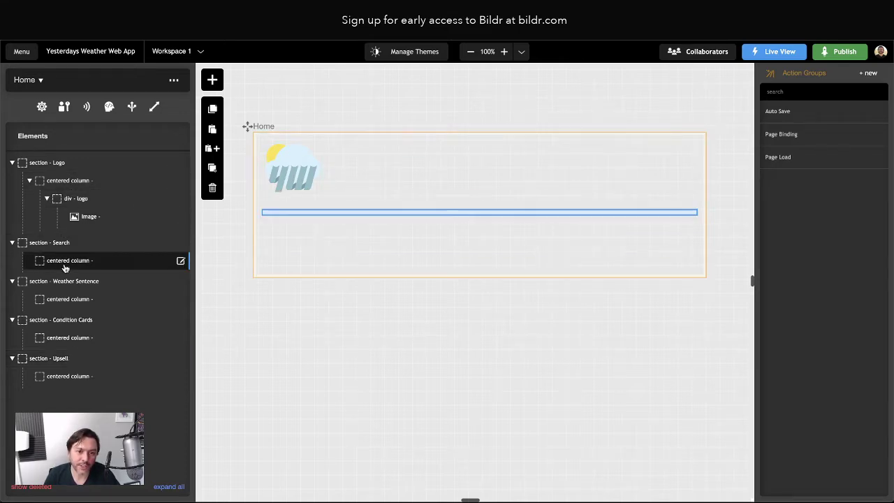
pyautogui.click(212, 79)
pyautogui.moveTo(268, 299); pyautogui.dragTo(85, 261)
pyautogui.click(15, 74)
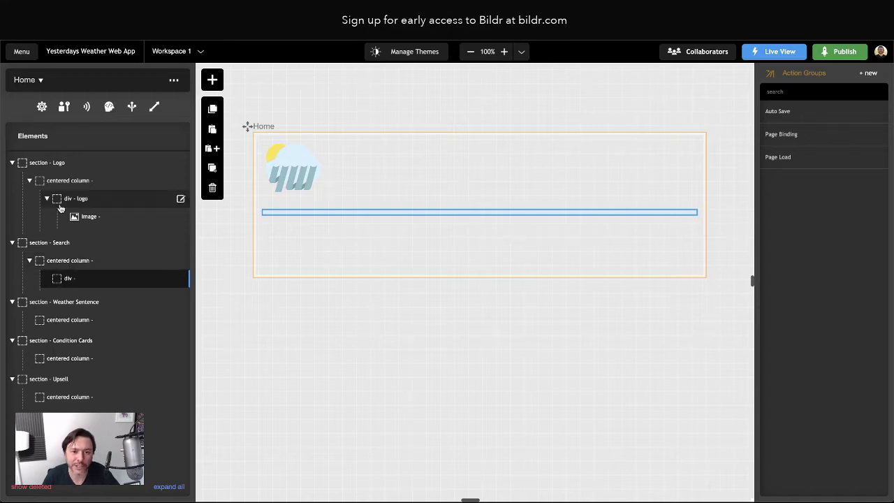
pyautogui.click(74, 279)
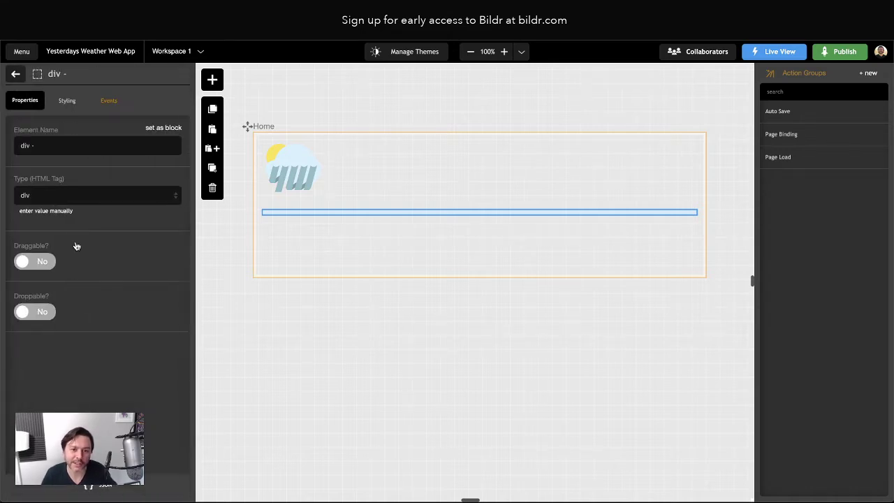
pyautogui.write('Searc')
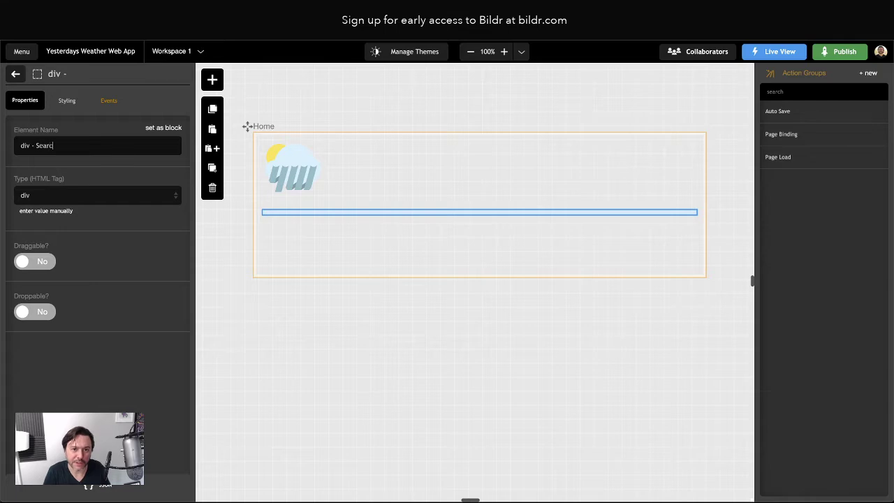
pyautogui.write('h')
pyautogui.click(16, 75)
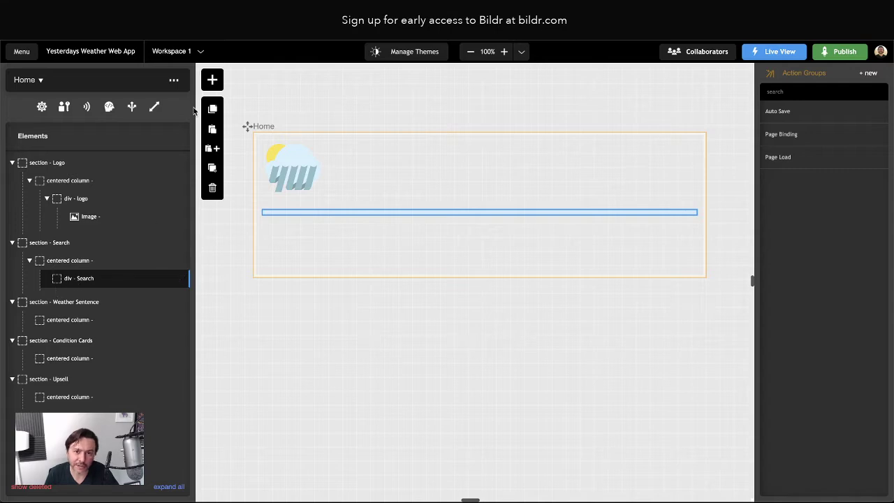
# Add a second div inside the Search section's centered column and name it "div - Location and Time"
pyautogui.click(213, 79)
pyautogui.moveTo(291, 305); pyautogui.dragTo(103, 264)
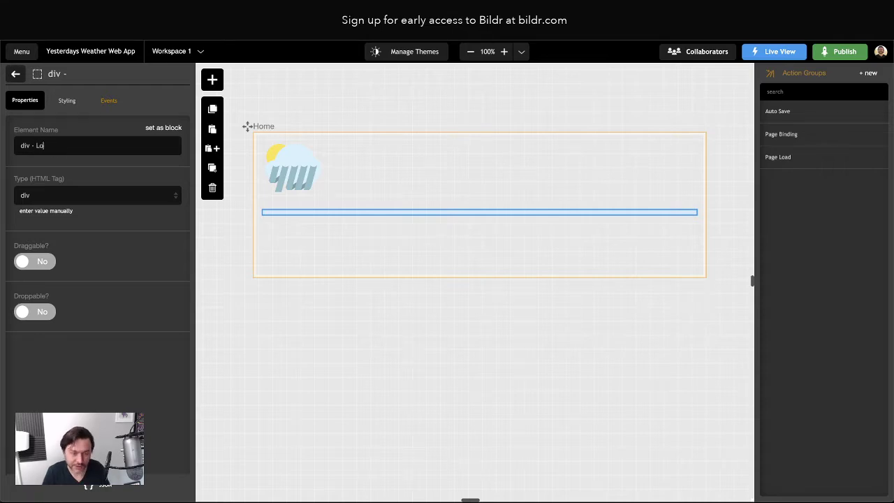
pyautogui.write('me')
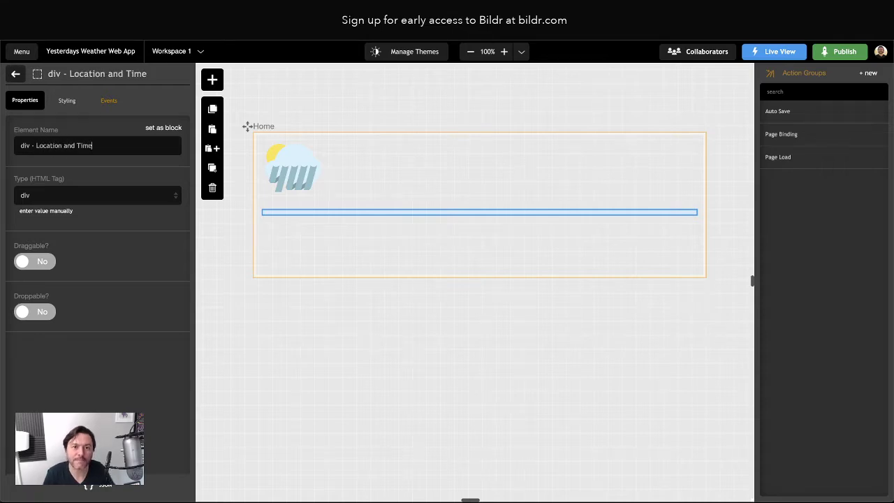
pyautogui.click(16, 74)
# Add a text input field and a button inside "div - Search" and check both in the live preview
pyautogui.click(80, 280)
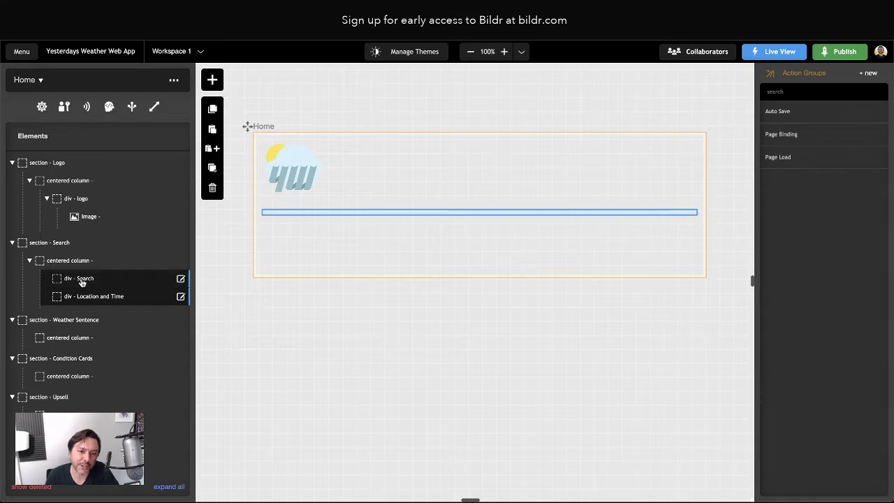
pyautogui.click(212, 80)
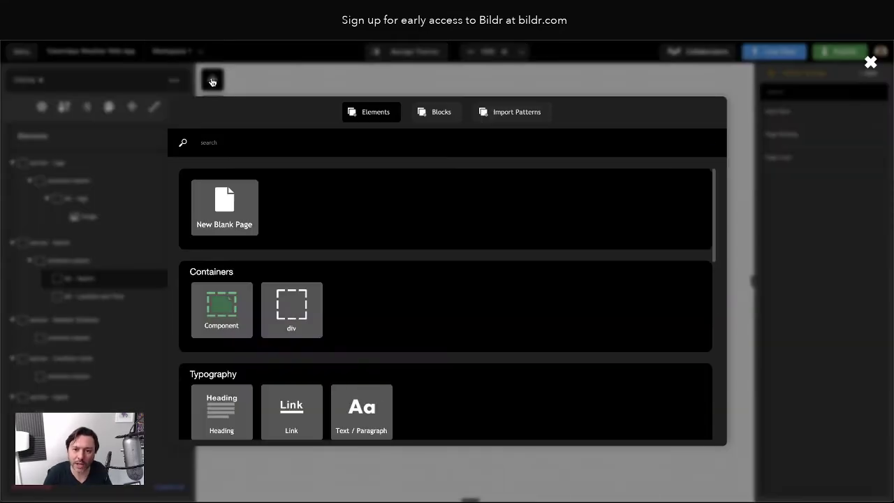
pyautogui.write('input')
pyautogui.moveTo(362, 307); pyautogui.dragTo(88, 287)
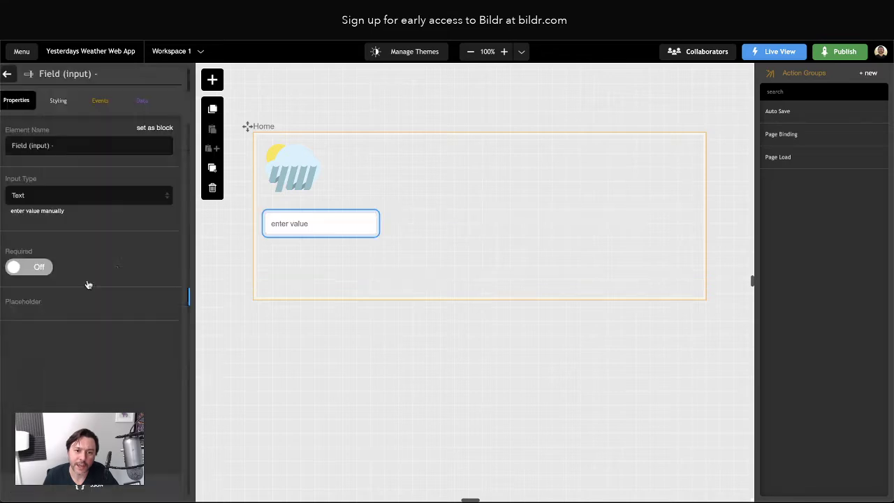
pyautogui.click(213, 80)
pyautogui.write('butto')
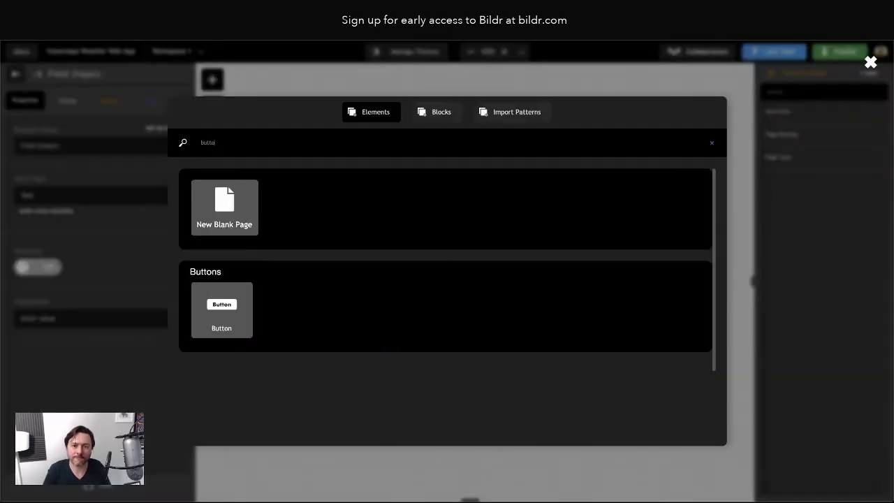
pyautogui.write('n')
pyautogui.moveTo(239, 302); pyautogui.dragTo(139, 286)
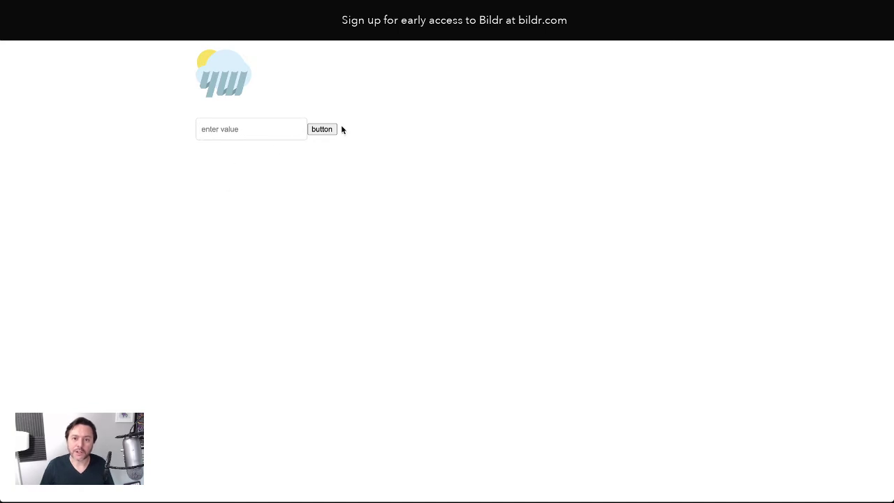
pyautogui.click(329, 129)
pyautogui.click(203, 127)
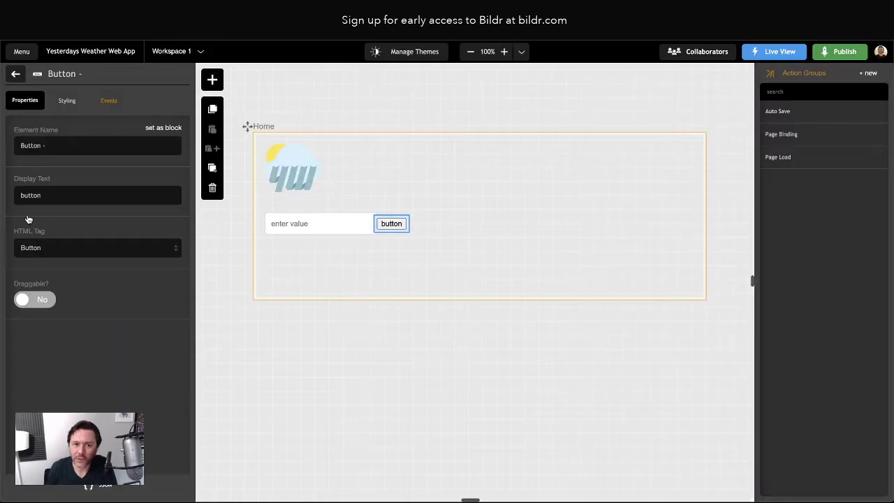
# Add a text paragraph inside "div - Location and Time" and set its display text to "Location and Time"
pyautogui.click(17, 74)
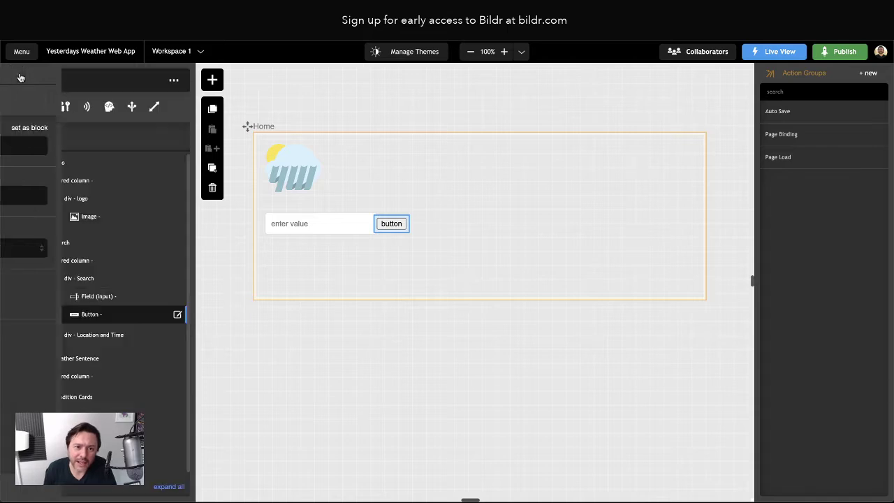
pyautogui.click(88, 336)
pyautogui.click(212, 80)
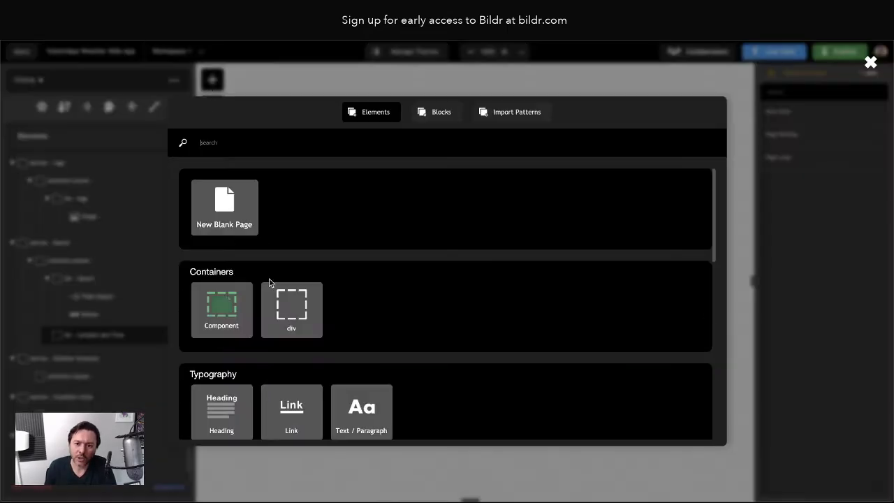
pyautogui.moveTo(359, 391); pyautogui.dragTo(105, 341)
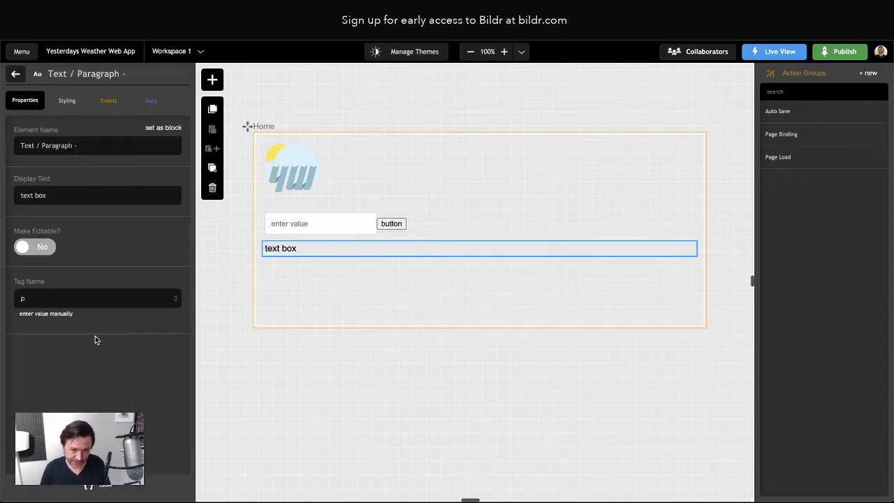
pyautogui.tripleClick(54, 195)
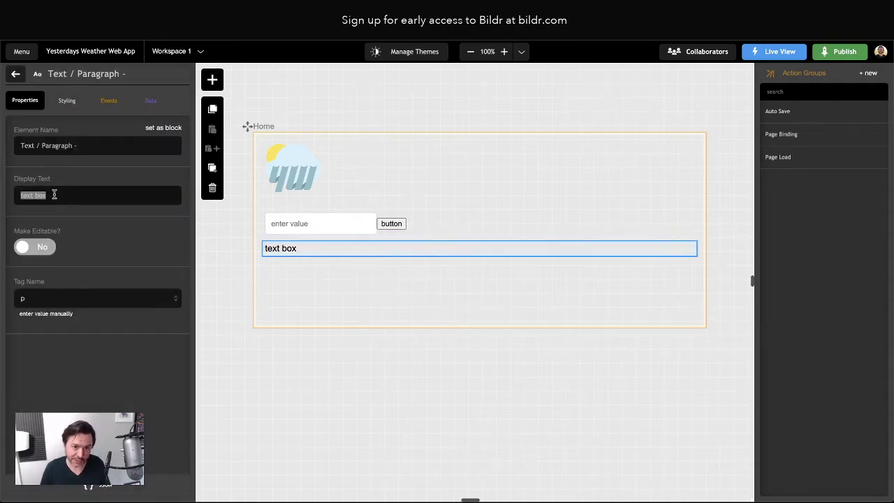
pyautogui.write('Location and Time')
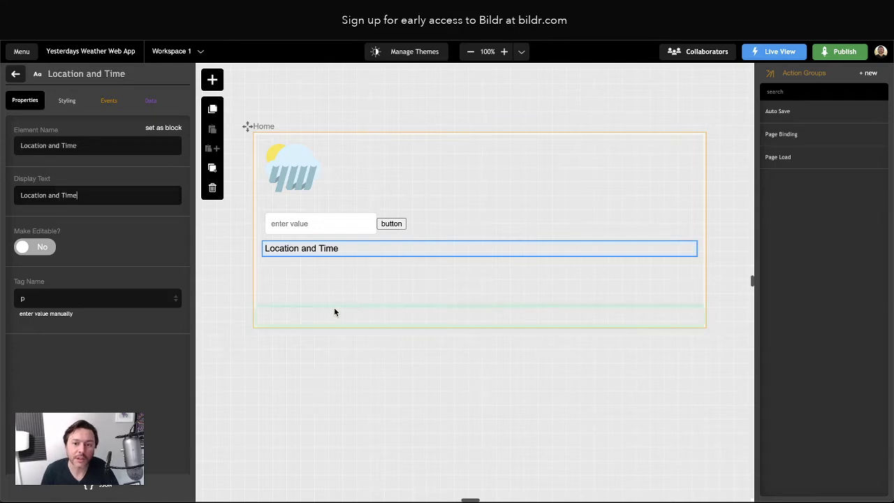
# Try editing the paragraph directly on the canvas, retyping its text as "Location and Time"
pyautogui.click(348, 333)
pyautogui.click(300, 248)
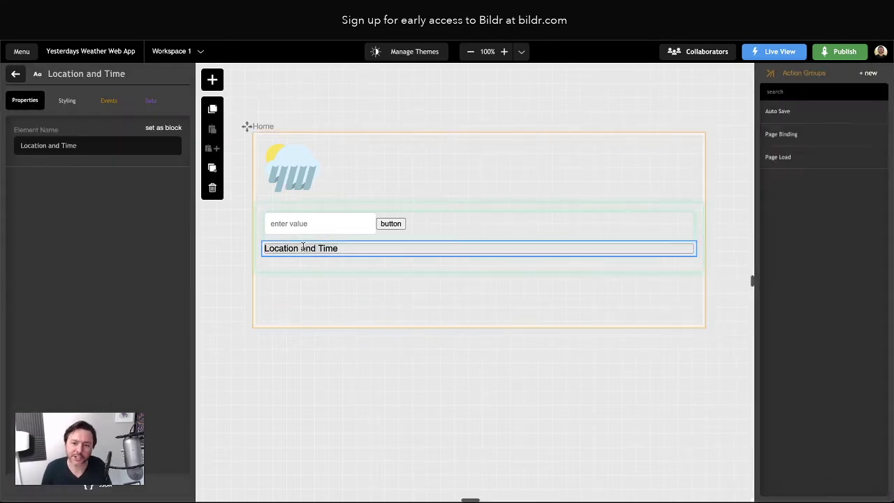
pyautogui.write('asdfasdf')
pyautogui.hotkey('ctrl', 'a')
pyautogui.write('L')
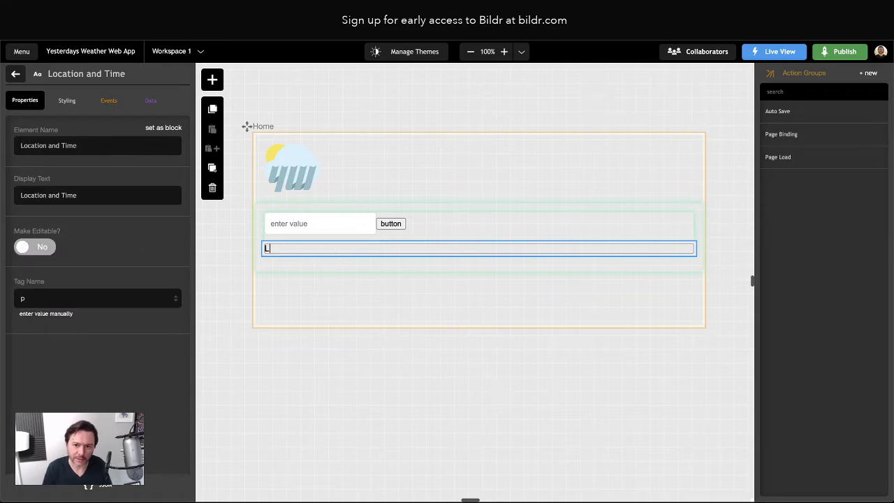
pyautogui.write('ocation and Time')
pyautogui.press('Return')
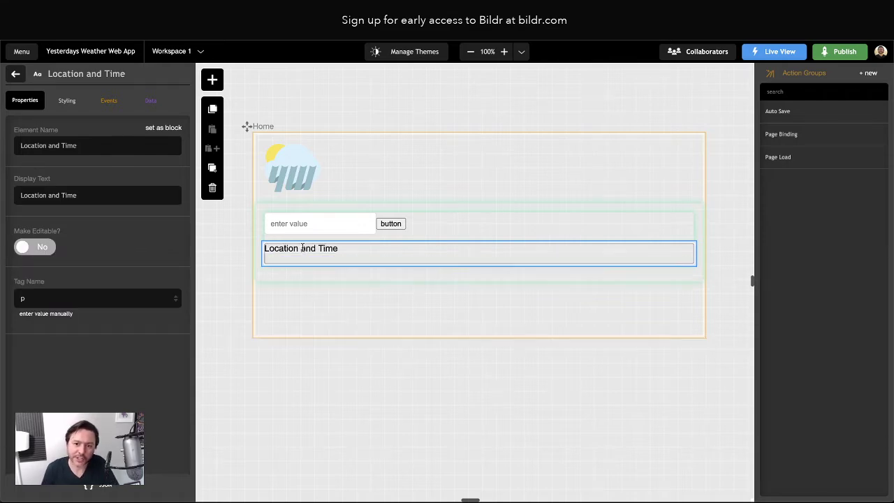
pyautogui.press('BackSpace')
pyautogui.click(222, 256)
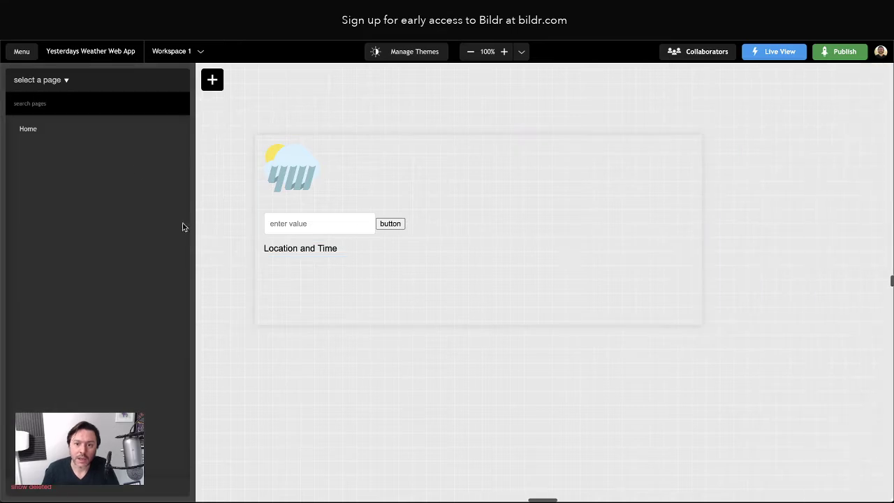
# Add a div inside the centered column of the Home page's Weather Sentence section
pyautogui.click(40, 131)
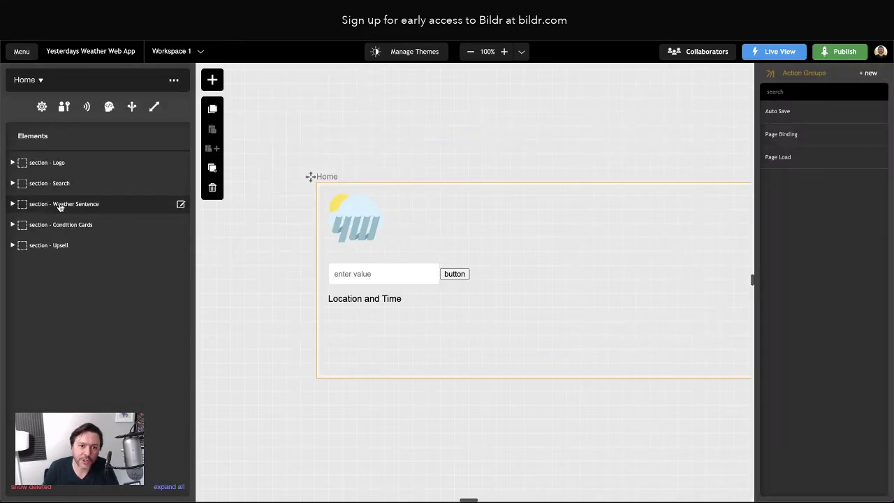
pyautogui.click(60, 210)
pyautogui.click(62, 222)
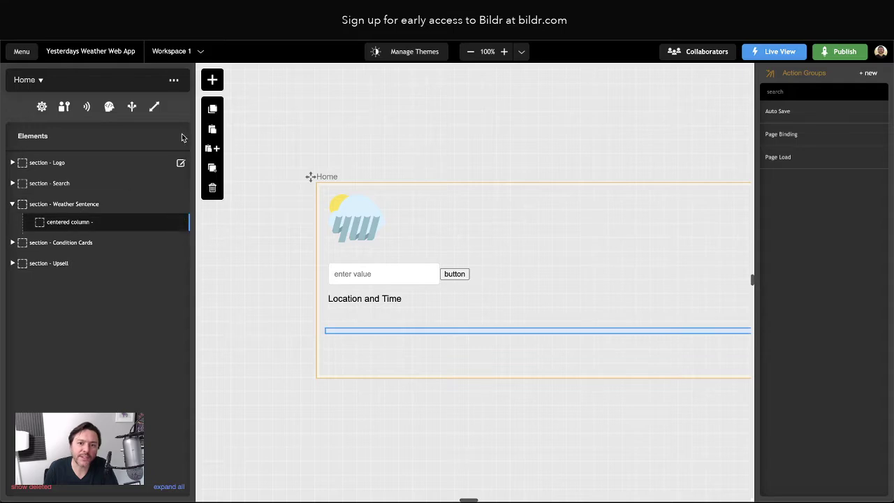
pyautogui.click(212, 78)
pyautogui.moveTo(291, 310); pyautogui.dragTo(84, 226)
# Add a text paragraph inside the Weather Sentence section's div and set its display text to "Weather sentence"
pyautogui.click(212, 78)
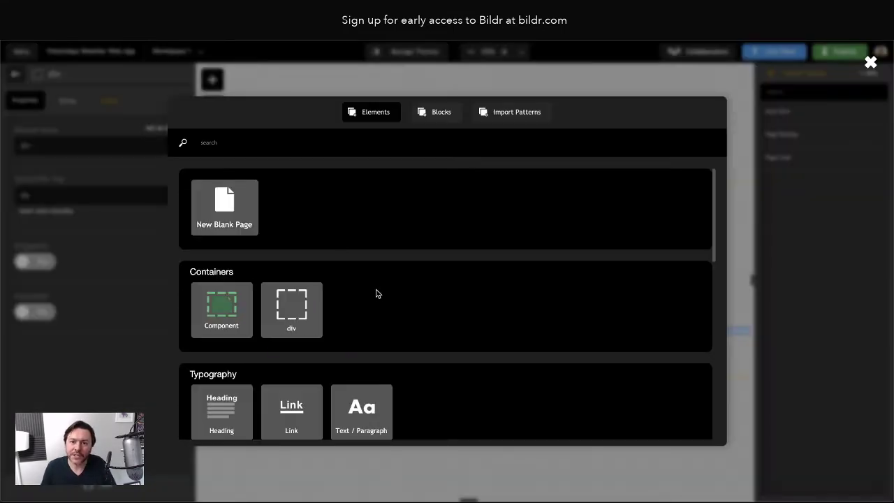
pyautogui.scroll(-2, 380, 294)
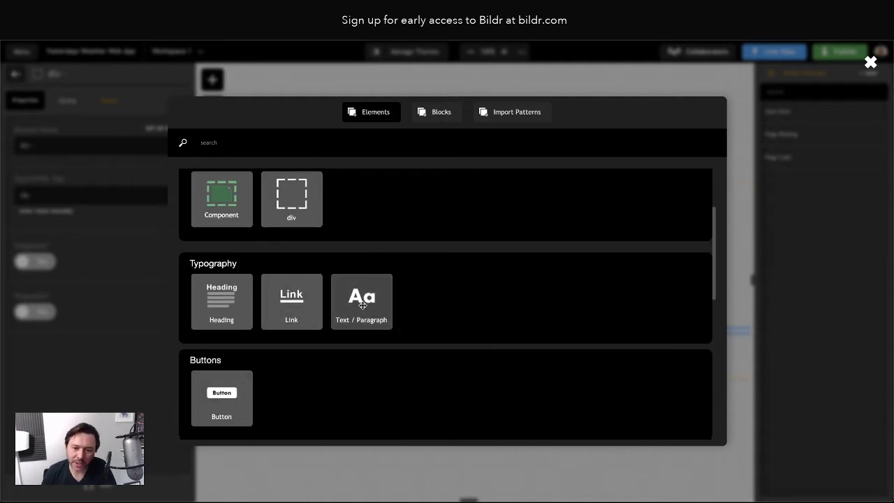
pyautogui.moveTo(369, 305); pyautogui.dragTo(101, 240)
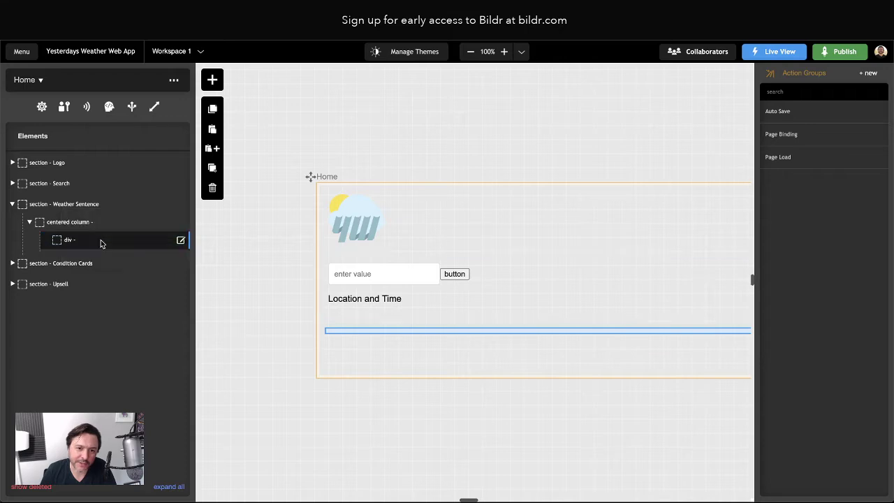
pyautogui.doubleClick(41, 195)
pyautogui.tripleClick(53, 194)
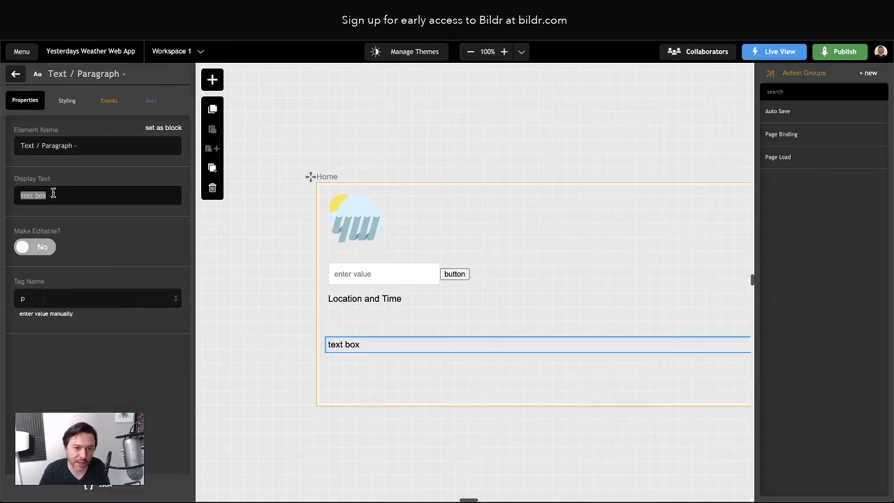
pyautogui.write('Weath')
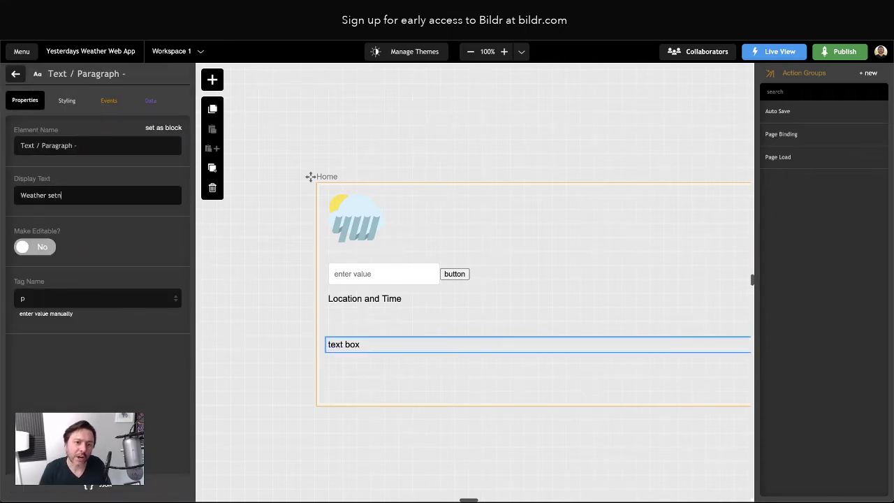
pyautogui.write('er sentence')
pyautogui.press('Return')
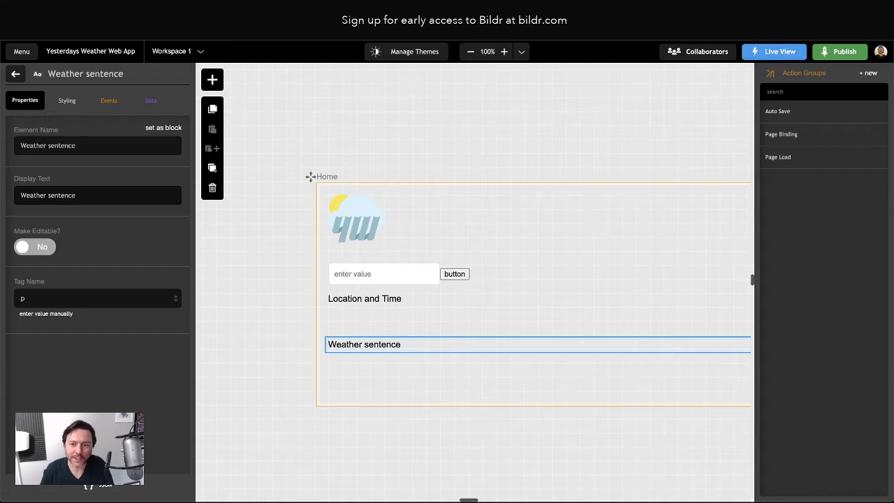
pyautogui.click(15, 73)
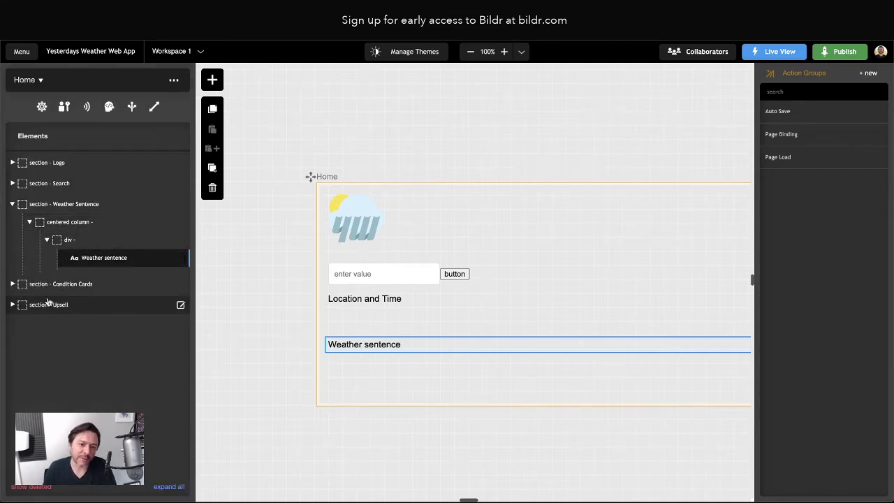
pyautogui.hscroll(3, 432, 352)
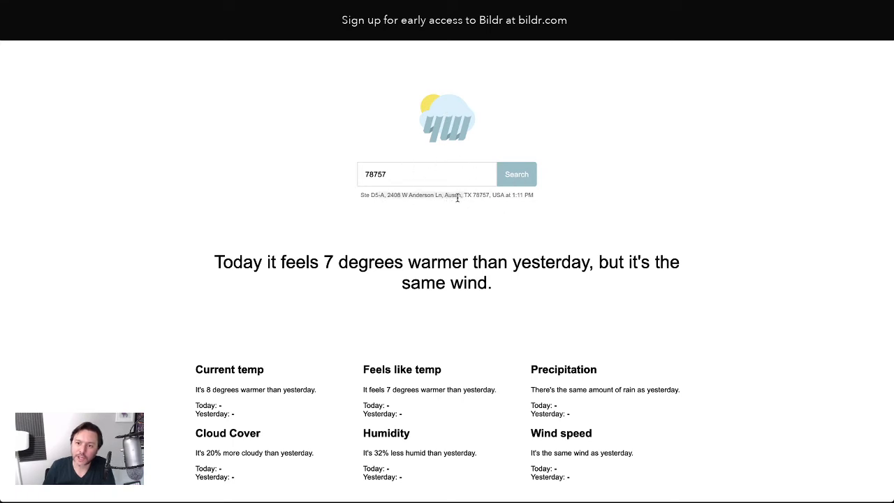
pyautogui.moveTo(320, 262); pyautogui.dragTo(535, 296)
pyautogui.click(535, 290)
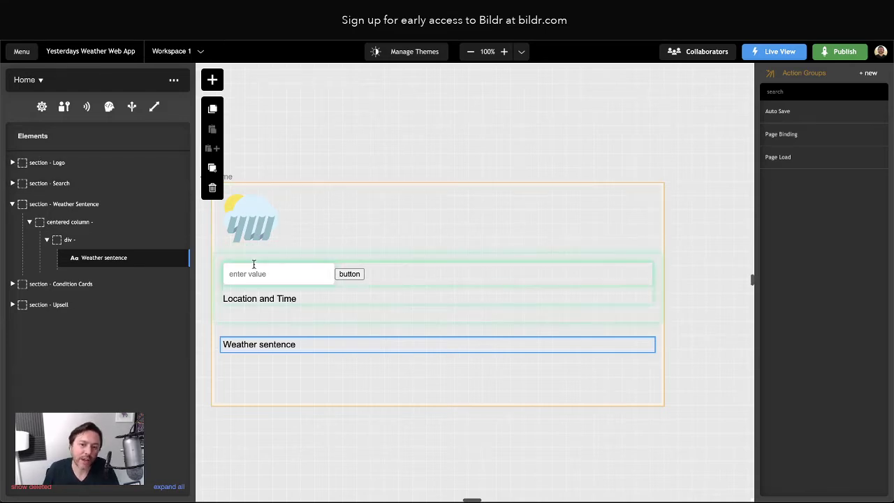
# Center the content of "section - Logo" by adding an inline text-align property set to center
pyautogui.click(32, 164)
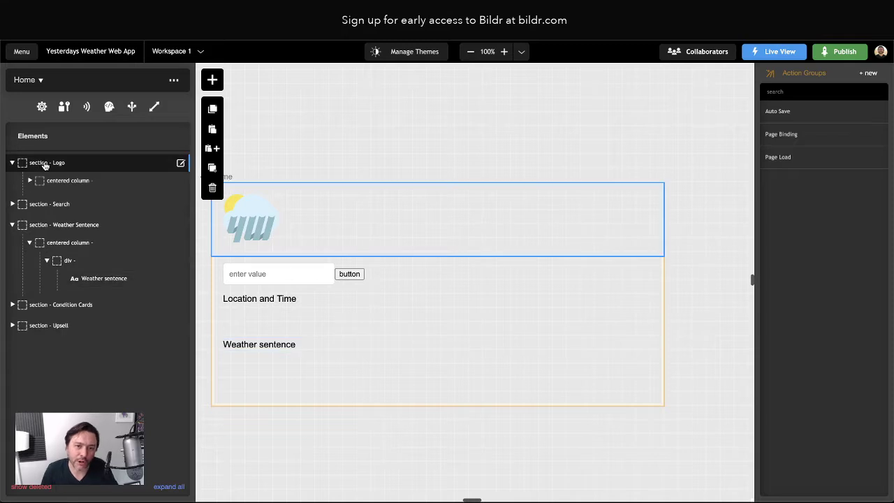
pyautogui.click(45, 166)
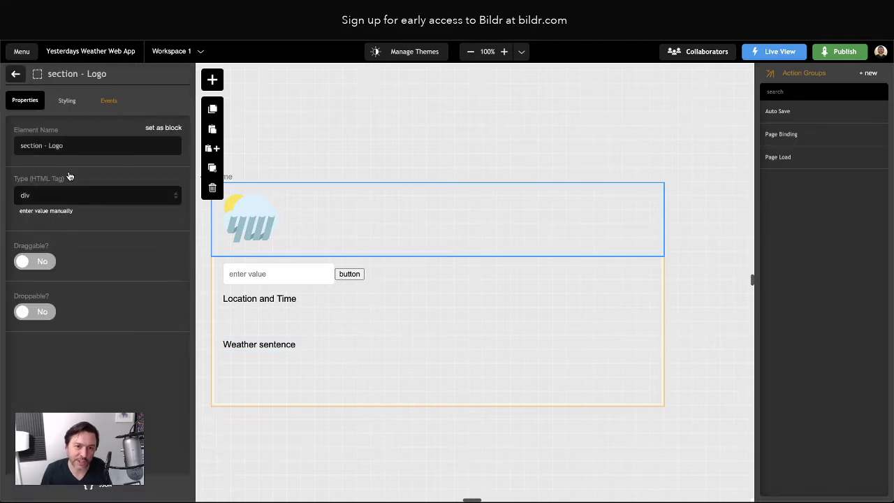
pyautogui.click(67, 100)
pyautogui.click(77, 226)
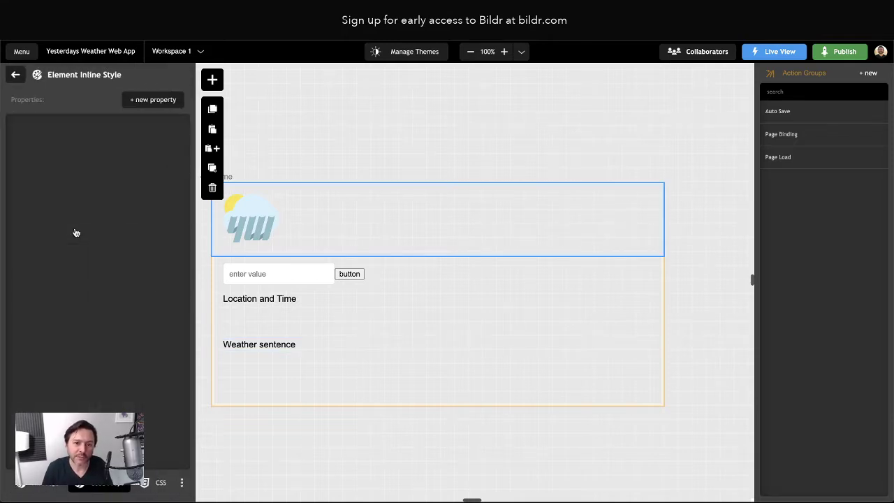
pyautogui.click(146, 102)
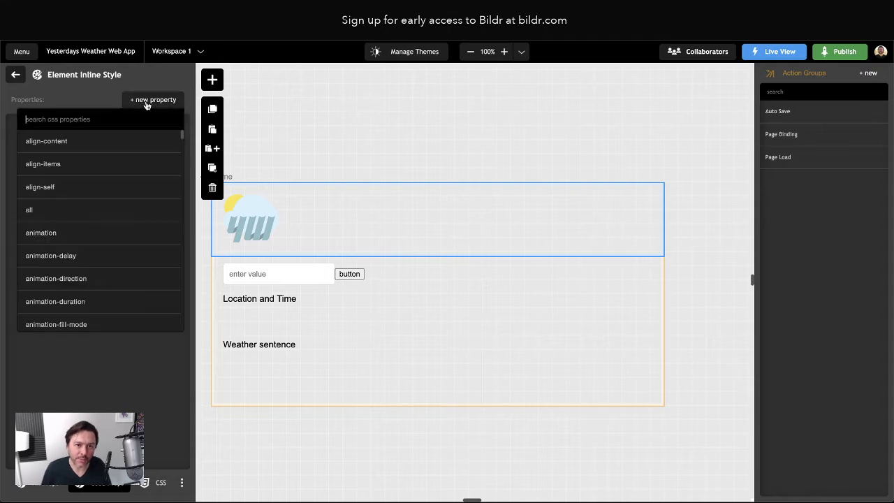
pyautogui.write('atext')
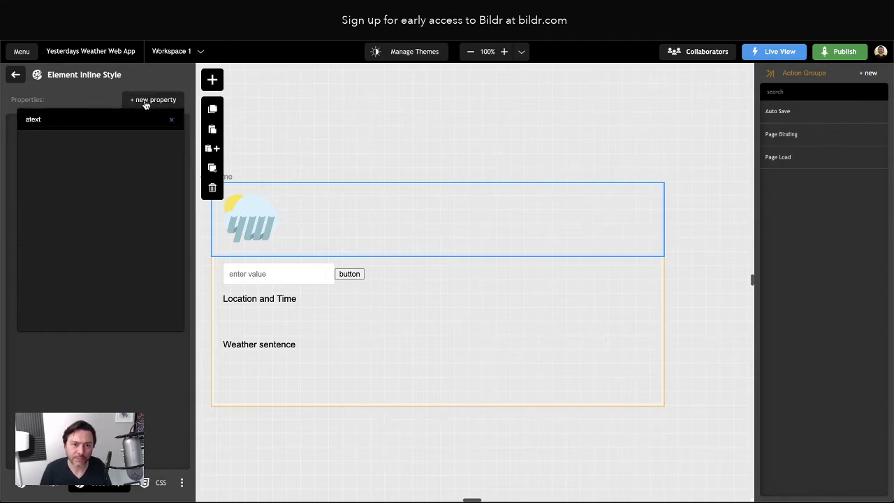
pyautogui.press('BackSpace')
pyautogui.press('BackSpace')
pyautogui.press('BackSpace')
pyautogui.press('BackSpace')
pyautogui.press('BackSpace')
pyautogui.write('text-align')
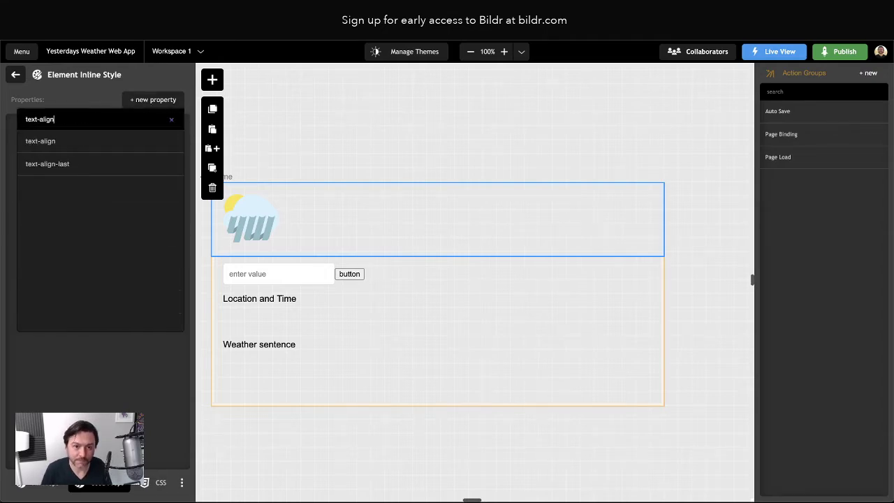
pyautogui.press('Down')
pyautogui.press('Return')
pyautogui.write('center')
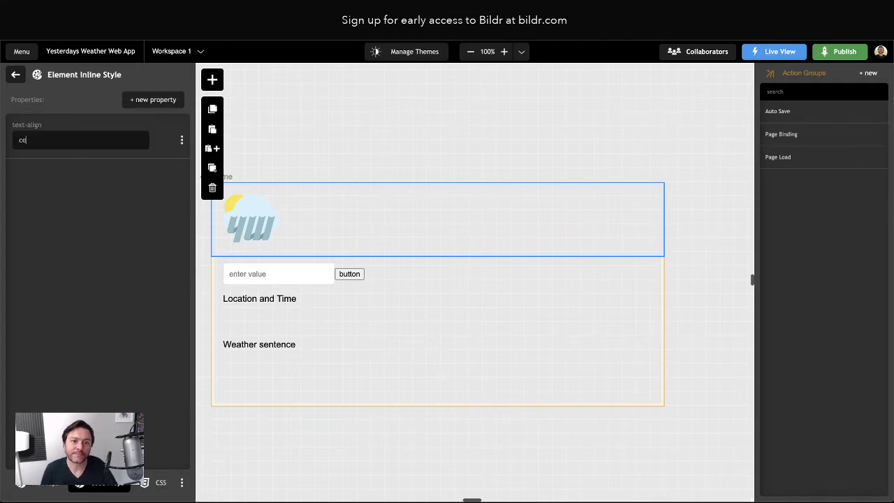
pyautogui.click(16, 74)
pyautogui.click(16, 74)
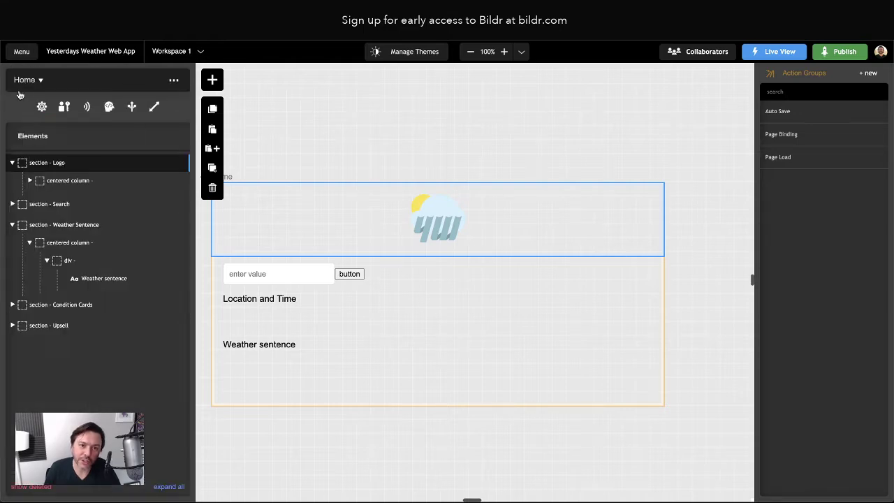
# Add an inline text-align property with the value center to "section - Search"
pyautogui.click(46, 208)
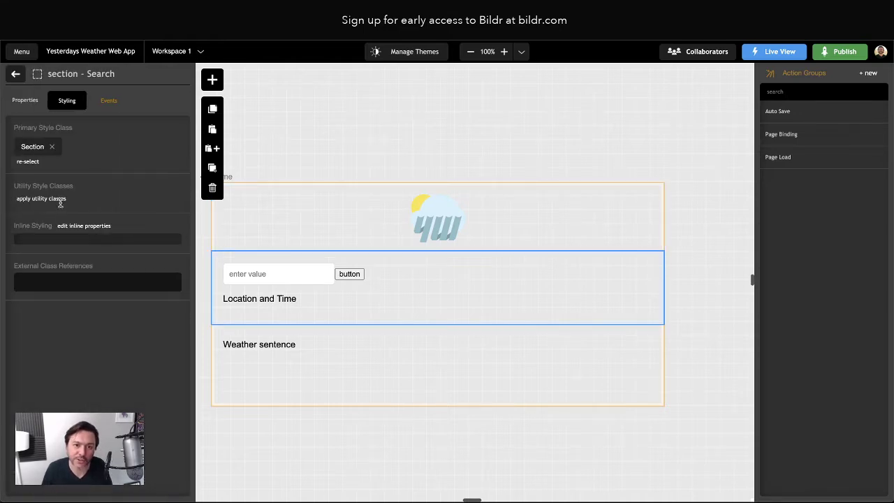
pyautogui.click(64, 226)
pyautogui.click(142, 101)
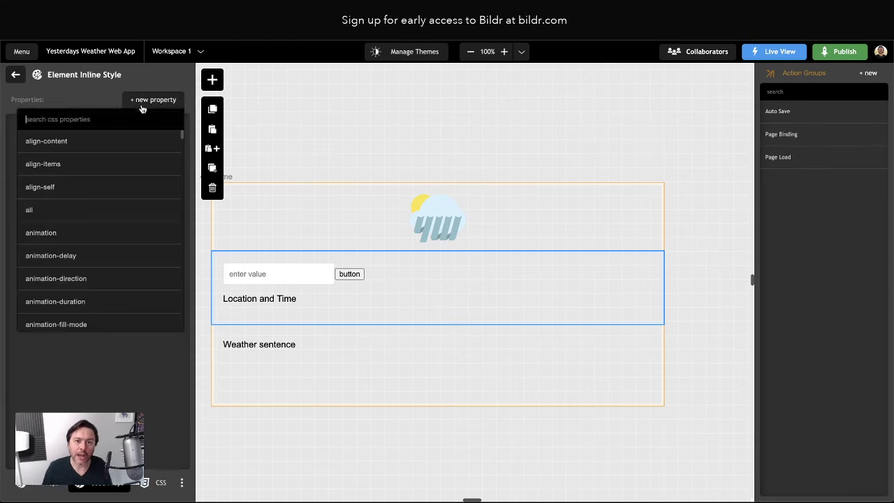
pyautogui.write('text-a')
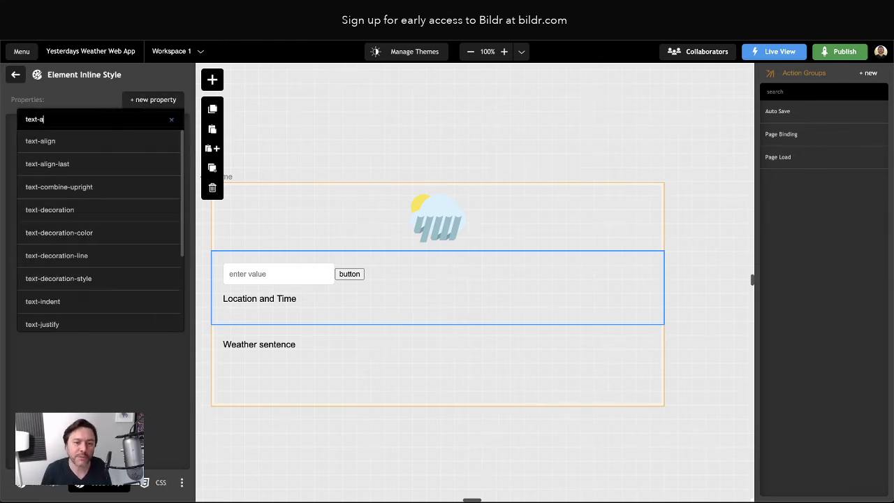
pyautogui.write('l')
pyautogui.click(108, 141)
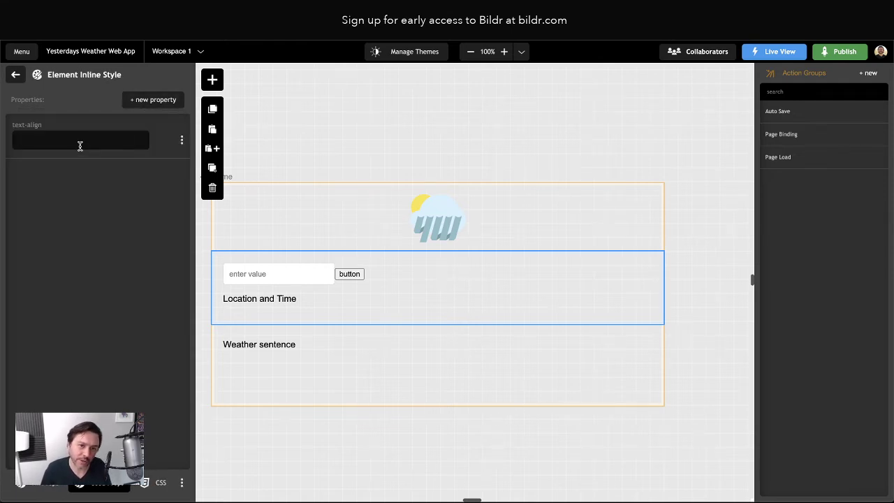
pyautogui.click(80, 141)
pyautogui.write('center')
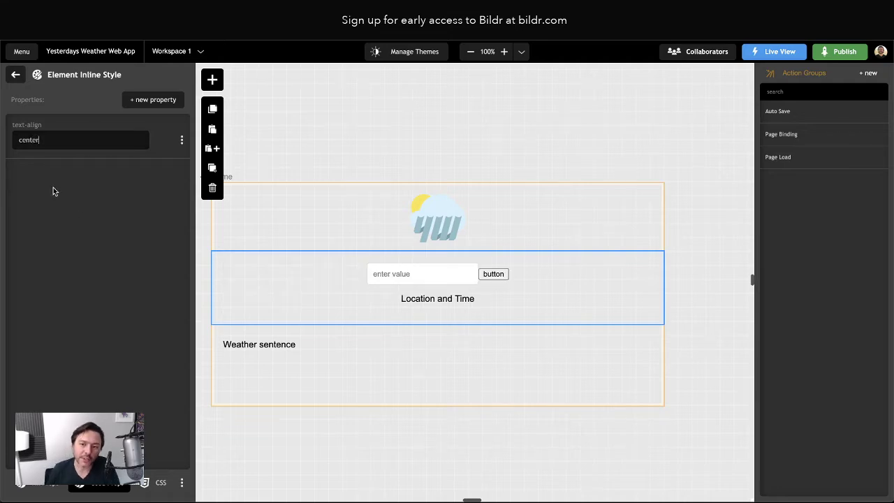
pyautogui.click(15, 73)
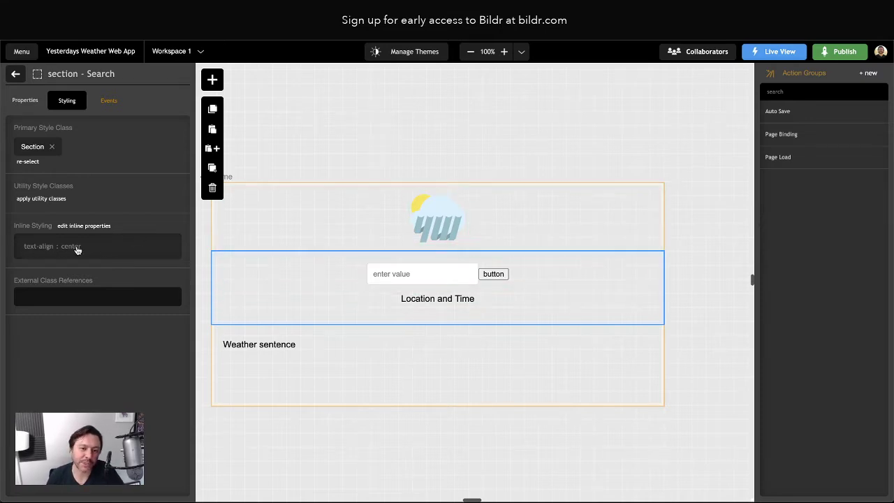
pyautogui.click(15, 74)
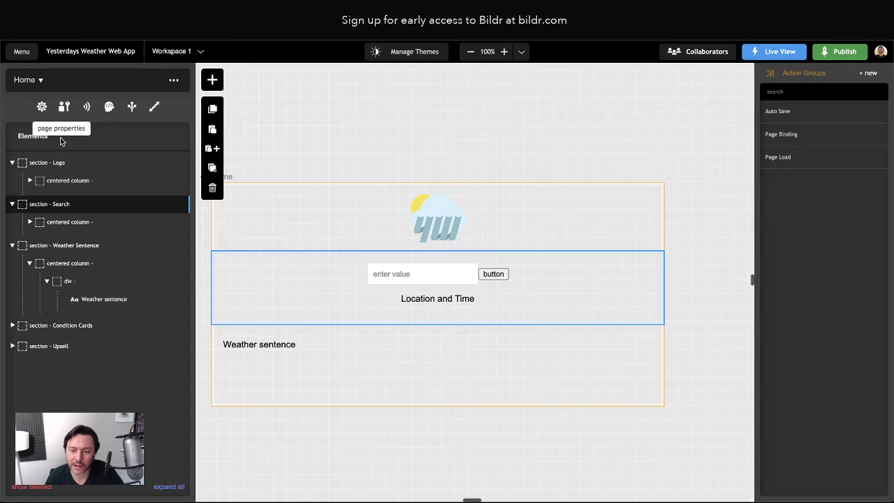
pyautogui.click(126, 203)
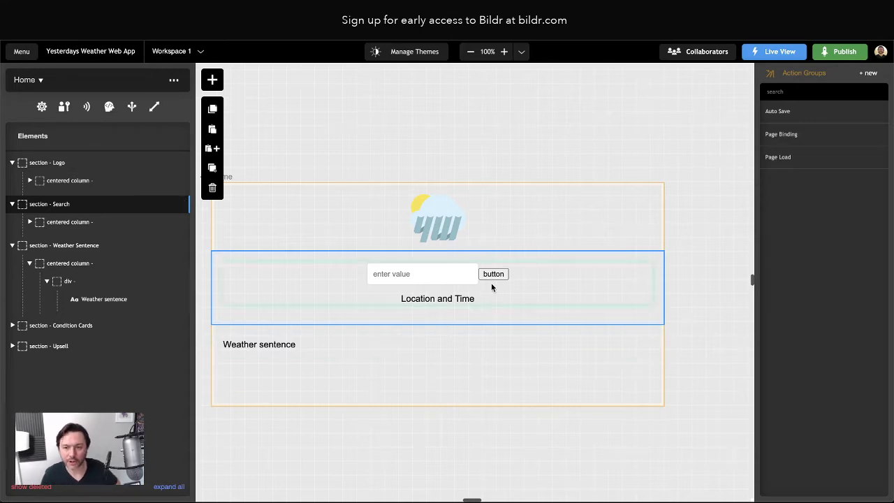
pyautogui.click(155, 28)
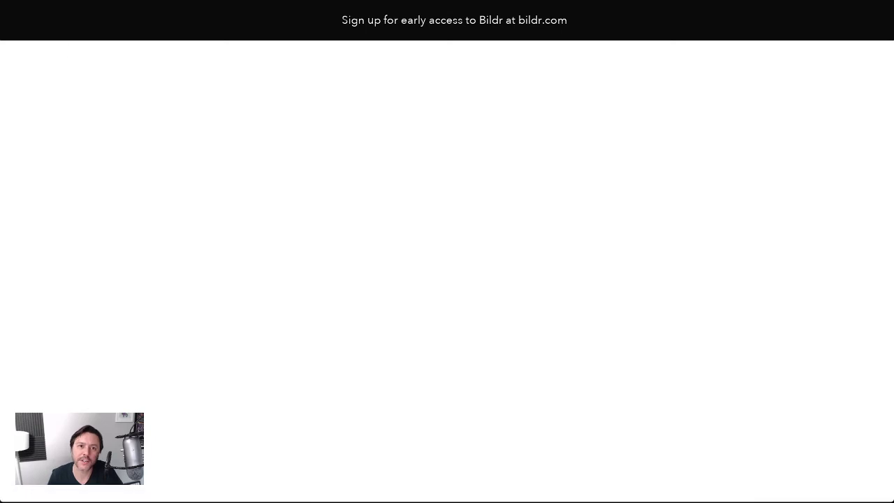
pyautogui.click(83, 28)
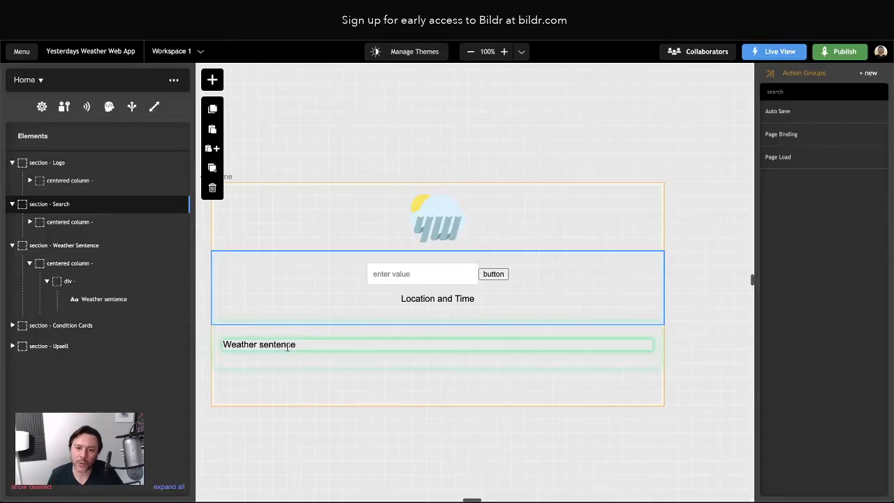
# Examine the styling of the Weather sentence paragraph, including the properties of its primary Text / Paragraph style class
pyautogui.click(287, 345)
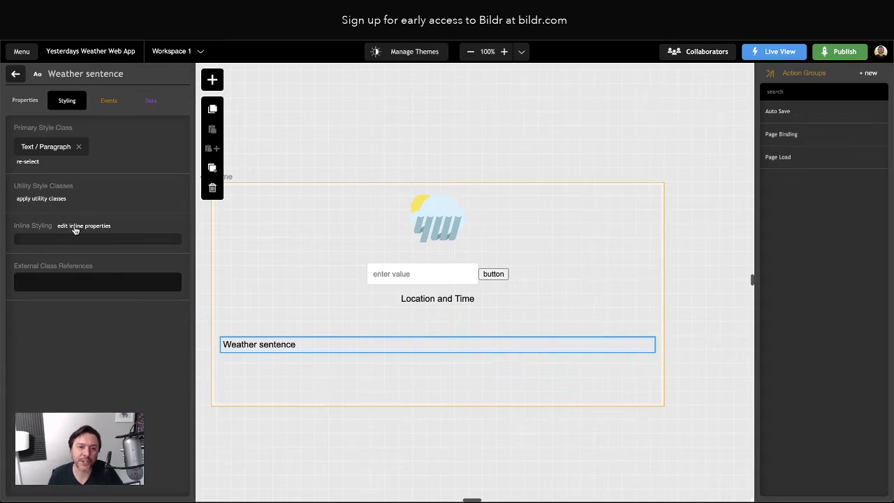
pyautogui.click(15, 76)
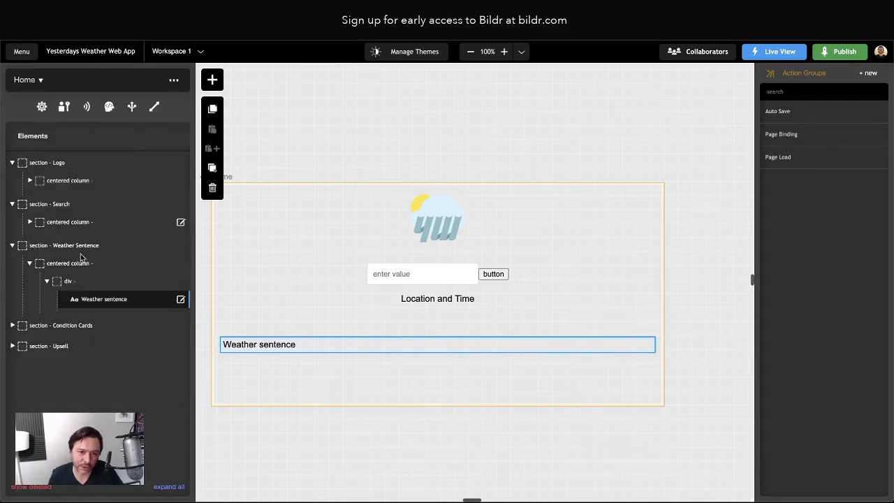
pyautogui.click(89, 299)
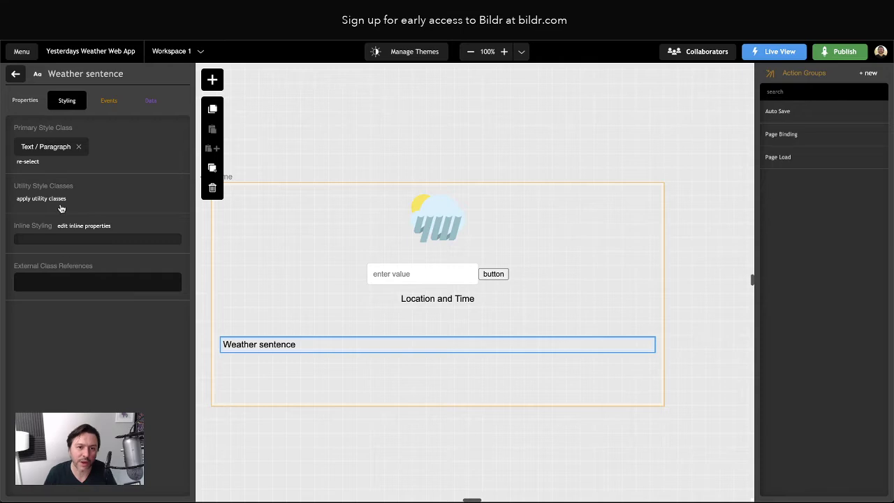
pyautogui.click(15, 74)
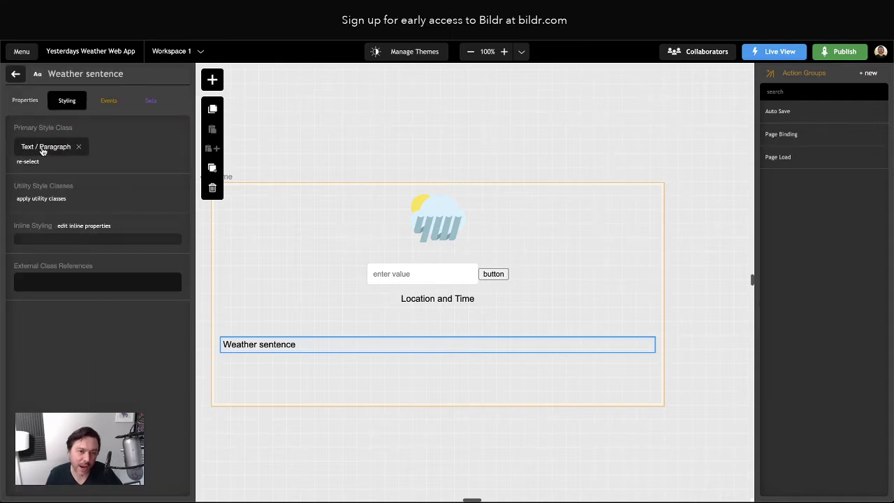
pyautogui.click(43, 149)
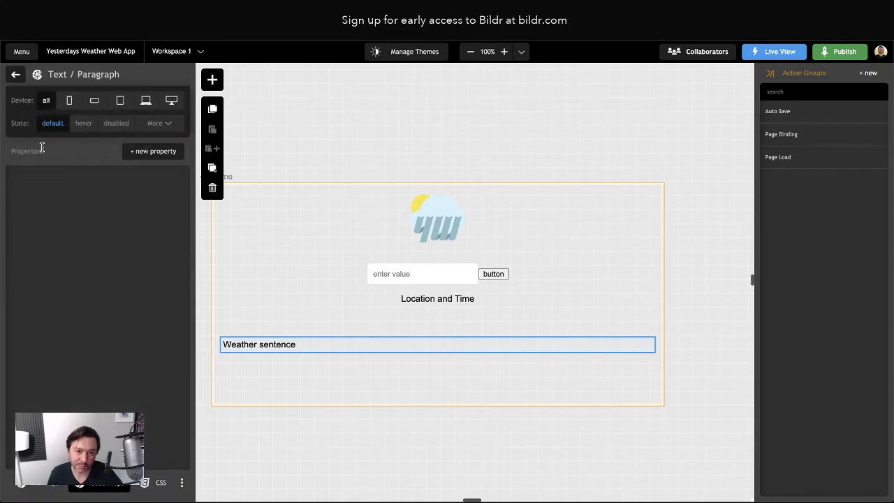
pyautogui.click(15, 74)
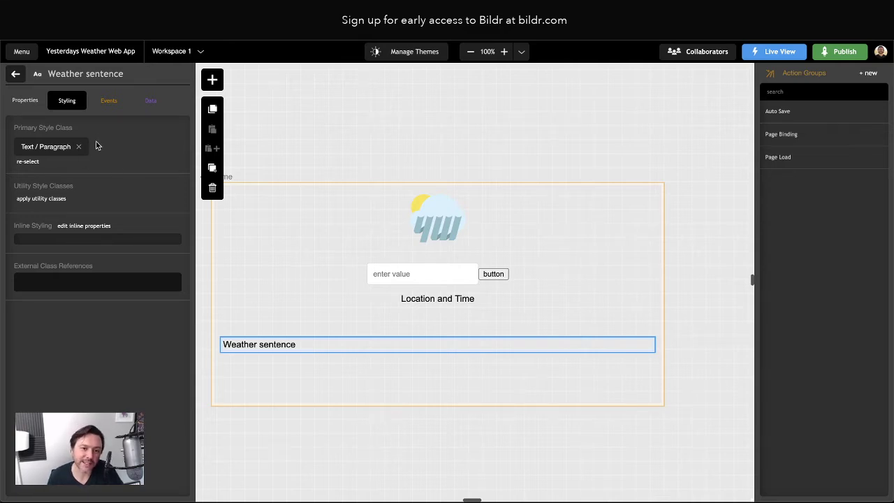
# Create a new utility style class named "Weather Sentence" for the Weather sentence paragraph
pyautogui.click(42, 201)
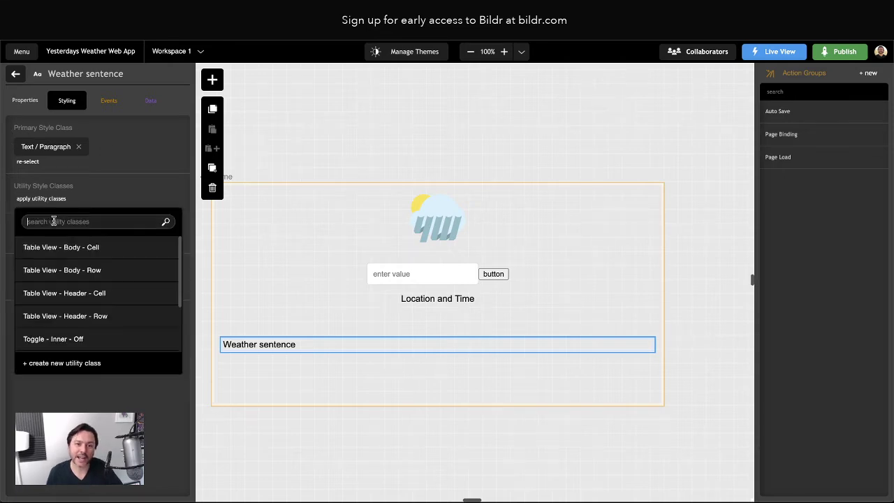
pyautogui.click(59, 364)
pyautogui.write('We')
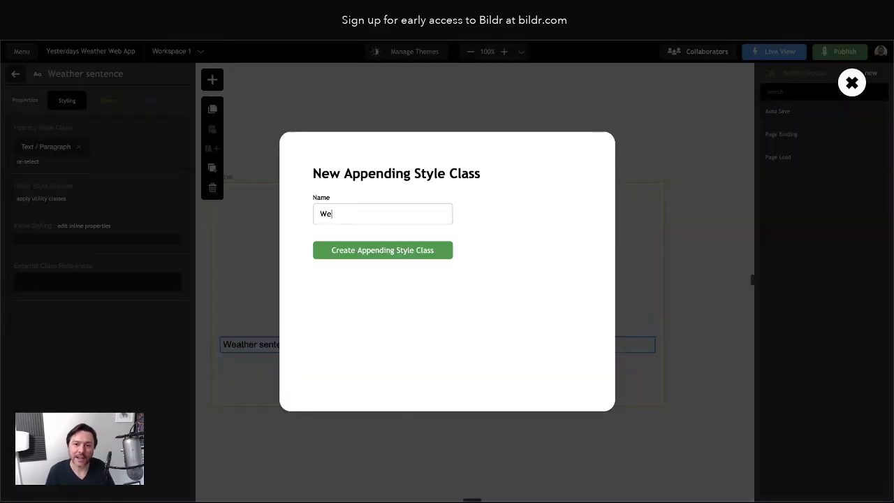
pyautogui.write('ather Sentence')
pyautogui.press('Return')
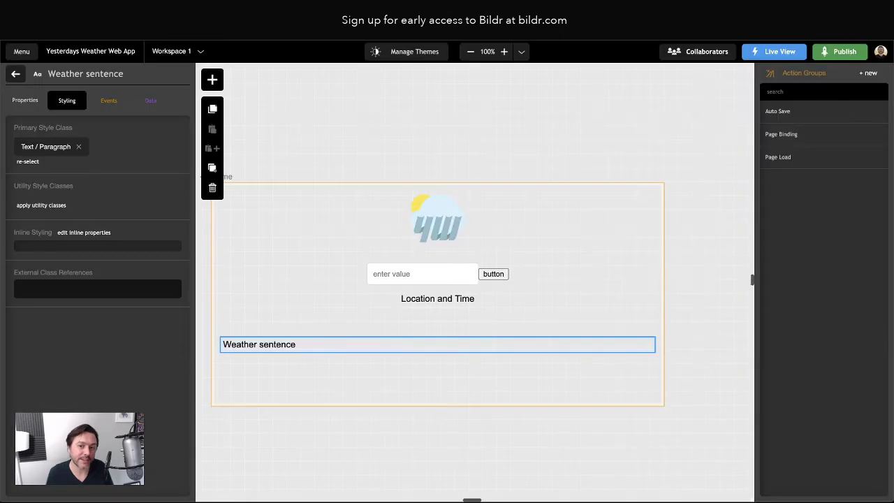
pyautogui.click(35, 147)
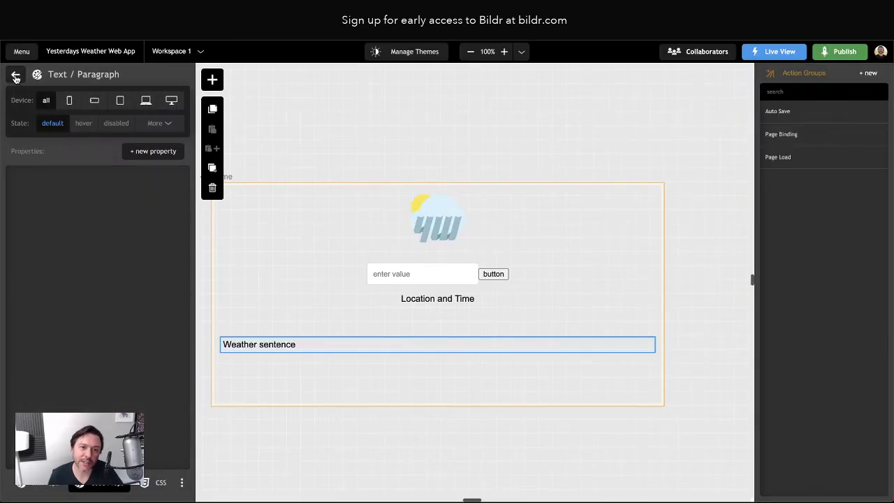
pyautogui.click(15, 74)
# Set the font size to 2 em in the Weather Sentence utility class's typography properties
pyautogui.click(48, 205)
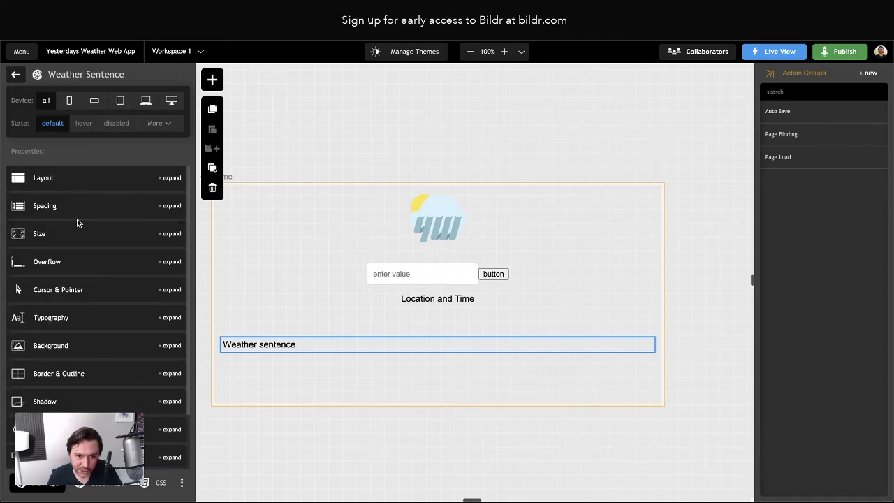
pyautogui.click(62, 325)
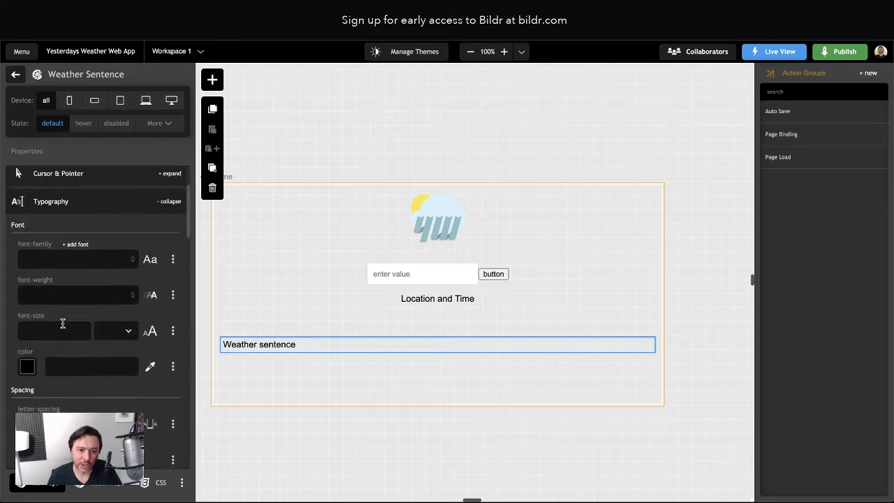
pyautogui.click(39, 308)
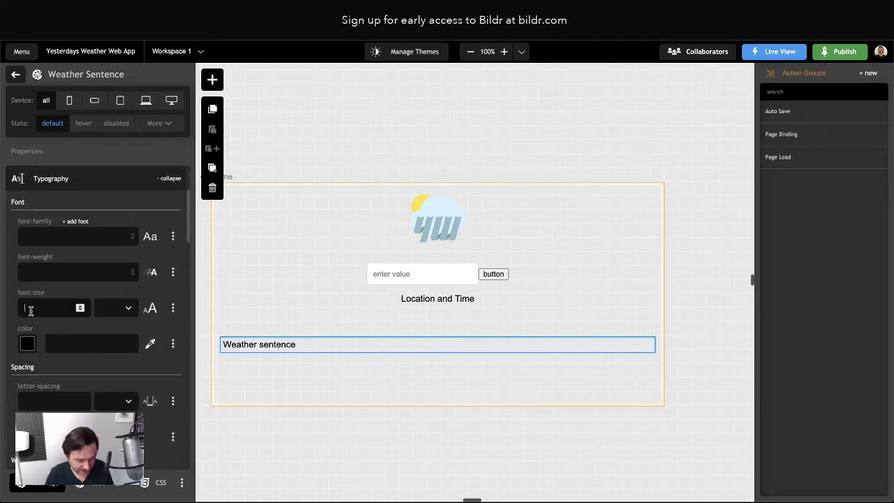
pyautogui.write('2')
pyautogui.click(120, 309)
pyautogui.scroll(-5, 109, 378)
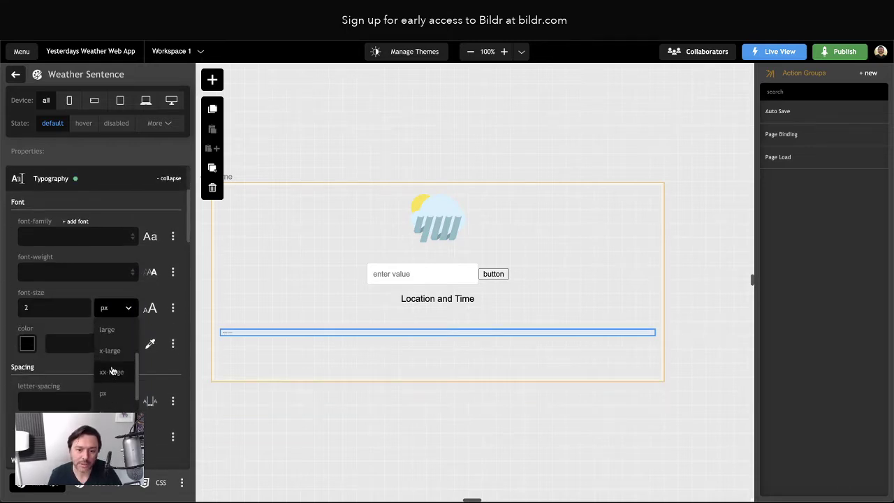
pyautogui.click(105, 386)
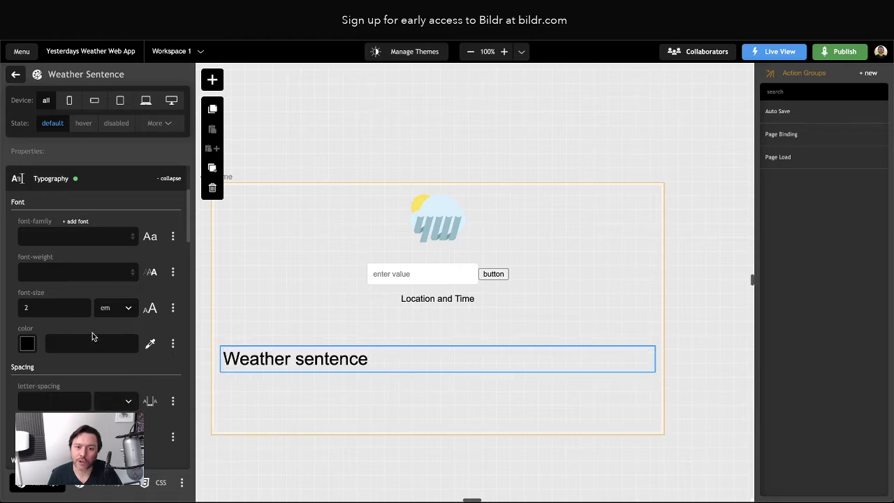
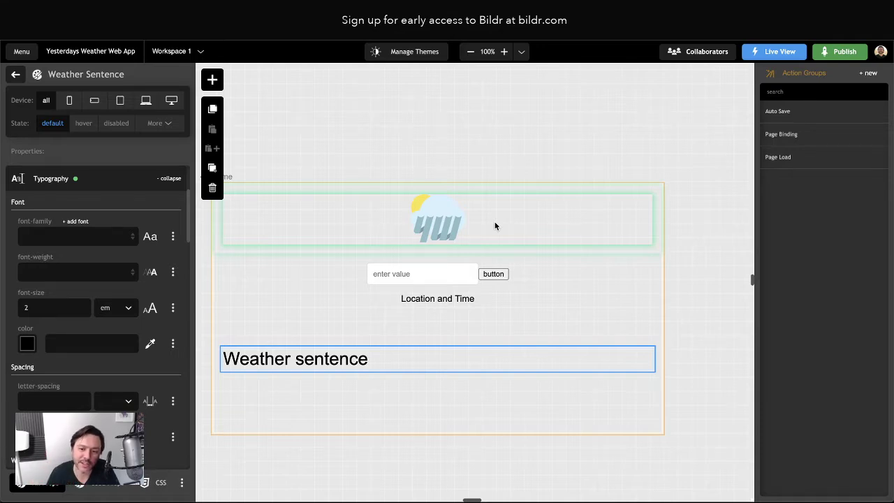
# Clear the Weather Sentence class's font-size value and re-enter it as 2
pyautogui.doubleClick(25, 308)
pyautogui.press('BackSpace')
pyautogui.write('2')
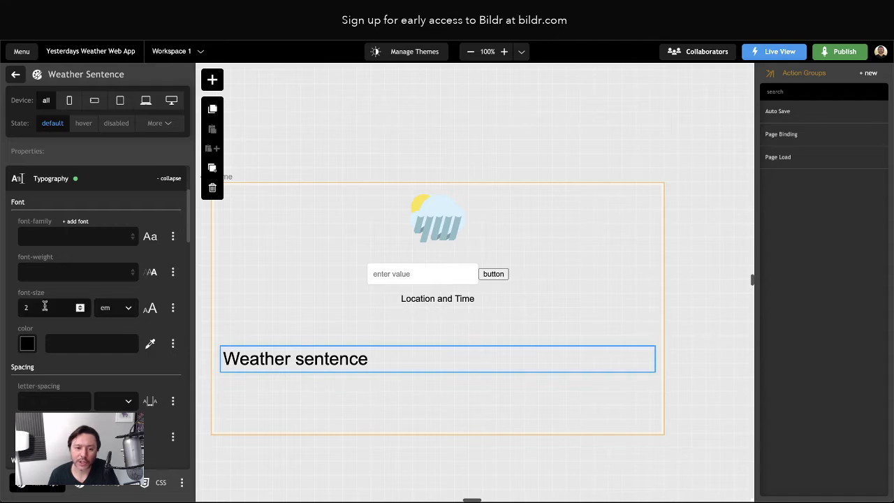
# Set text-align to center in the Weather Sentence utility class's alignment properties
pyautogui.scroll(-10, 79, 314)
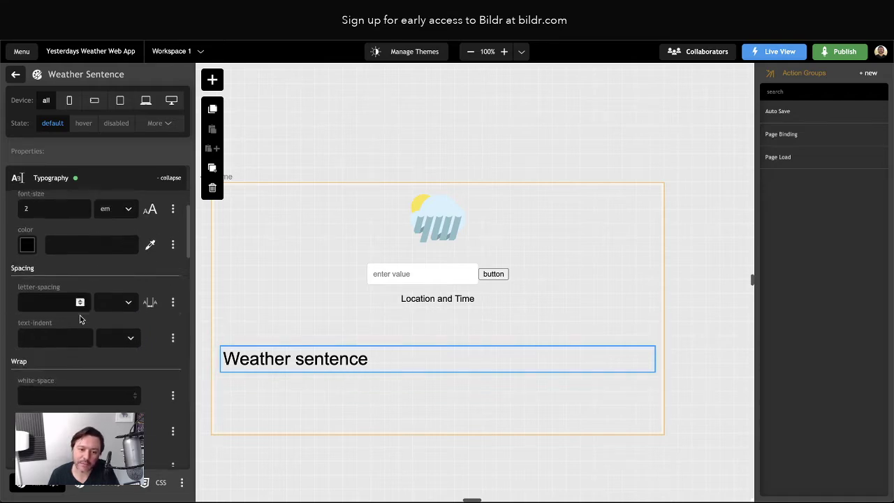
pyautogui.scroll(-4, 80, 315)
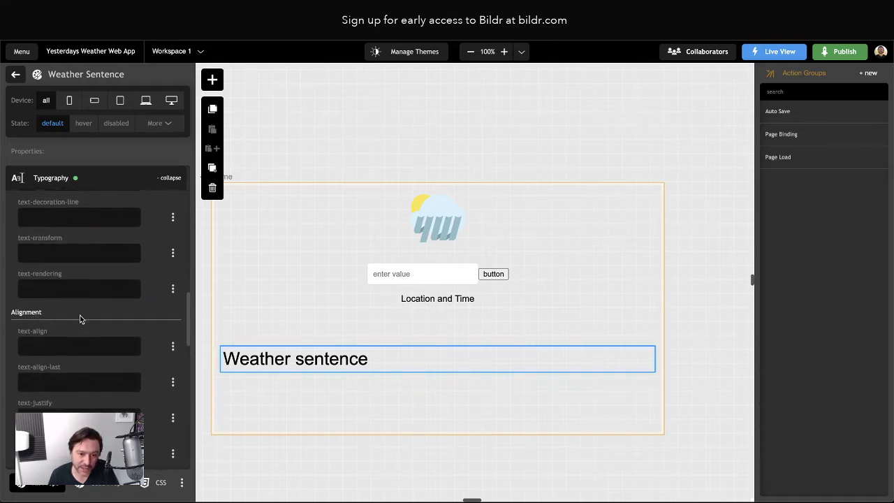
pyautogui.click(88, 300)
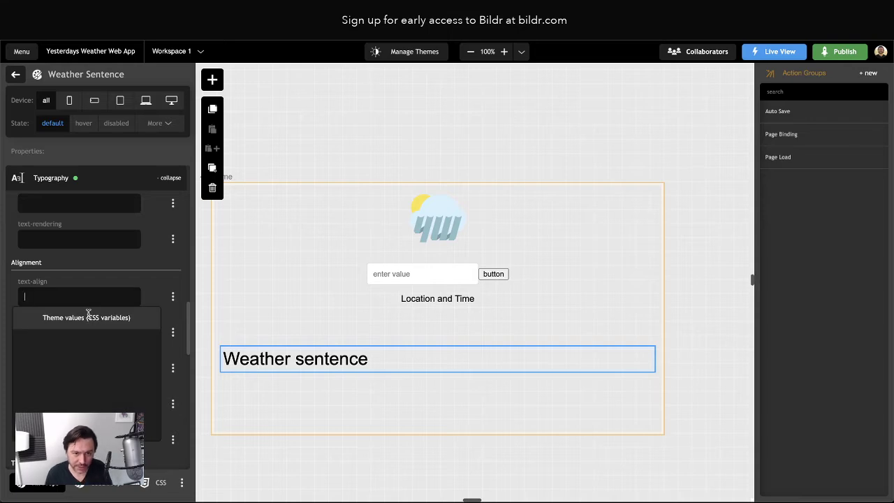
pyautogui.write('center')
pyautogui.click(107, 260)
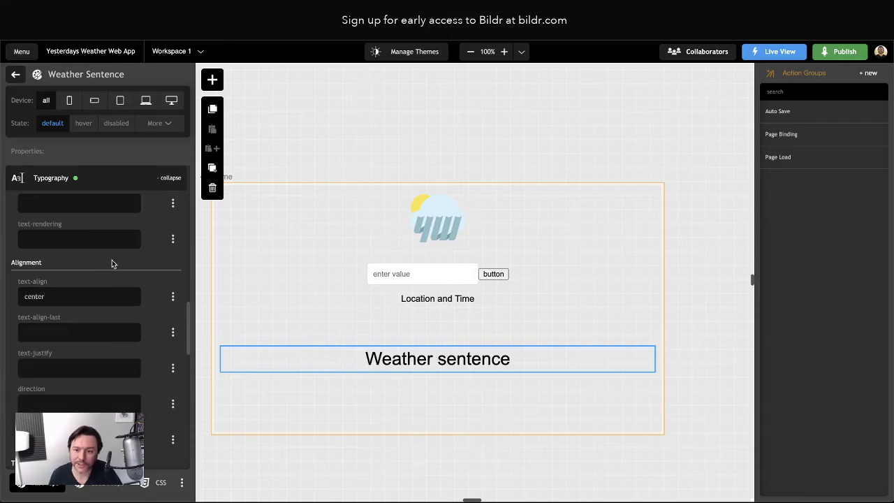
pyautogui.scroll(1, 366, 363)
pyautogui.scroll(-2, 365, 363)
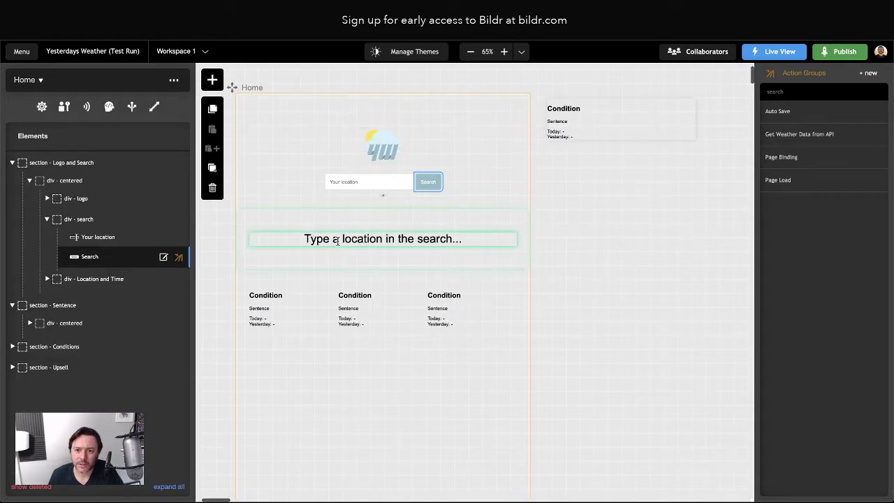
# Check the Weather Sentence utility class in the Yesterdays Weather (Test Run) project and reload the web app's live preview
pyautogui.click(181, 257)
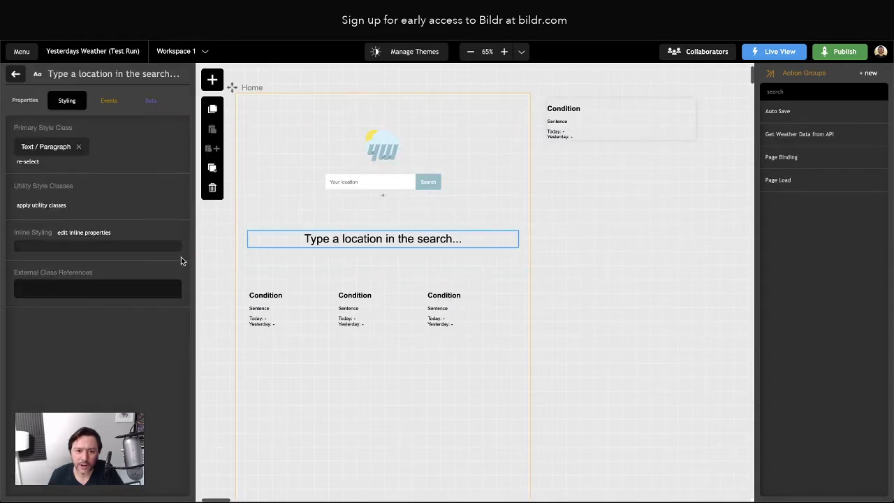
pyautogui.click(42, 202)
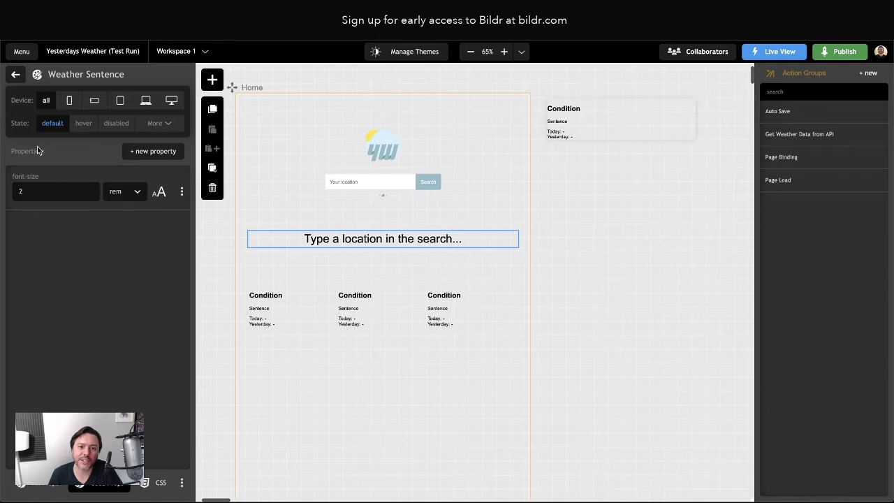
pyautogui.click(16, 74)
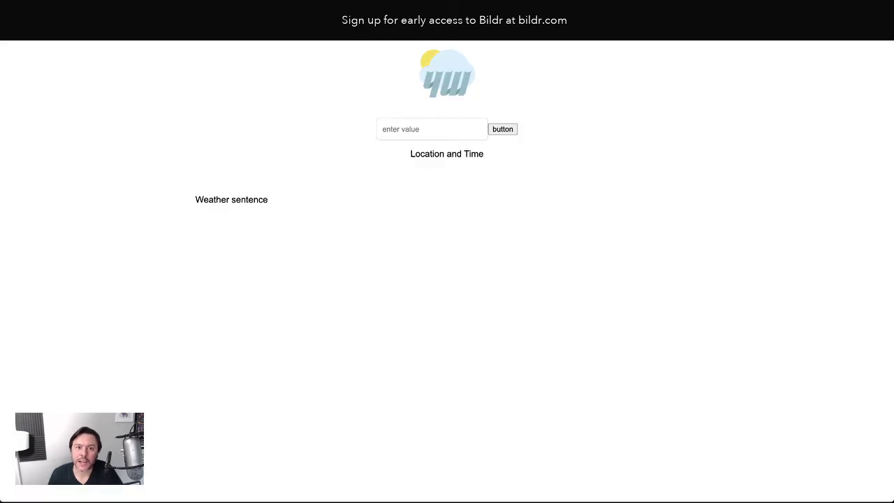
pyautogui.press('super+r')
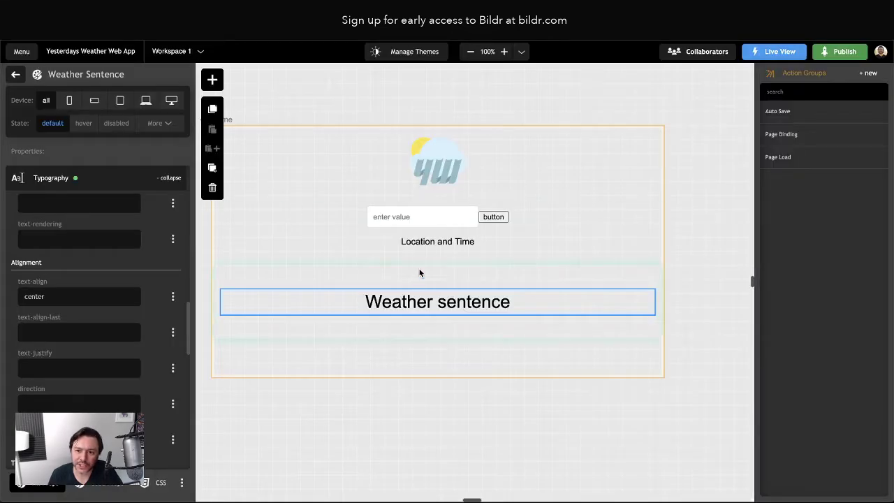
# Set the width to 100% in the Input - Field primary style class of the search input on the Home page
pyautogui.click(417, 214)
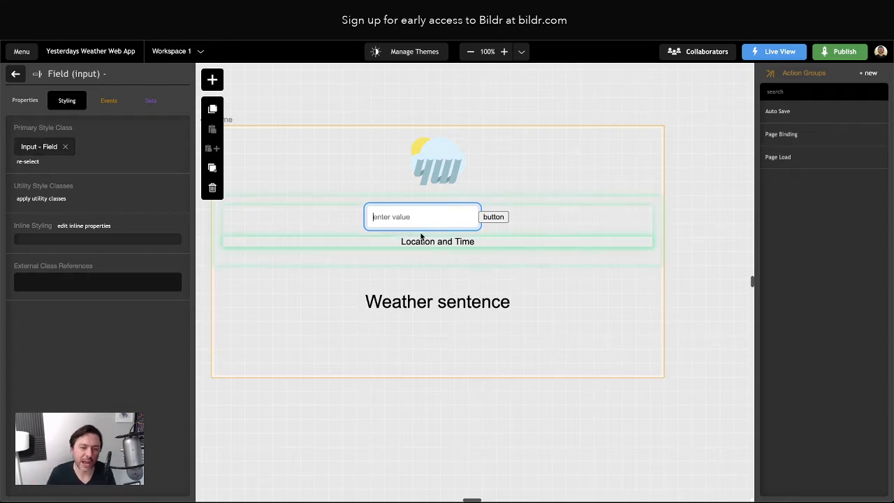
pyautogui.click(389, 217)
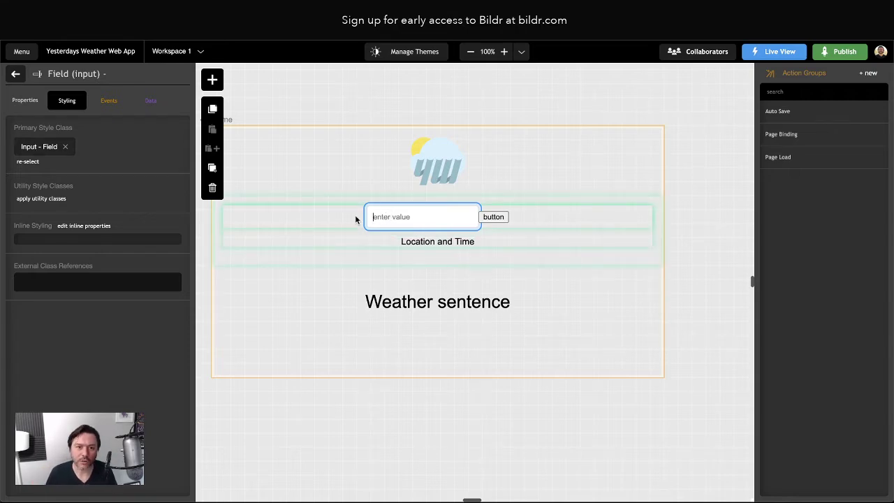
pyautogui.click(32, 147)
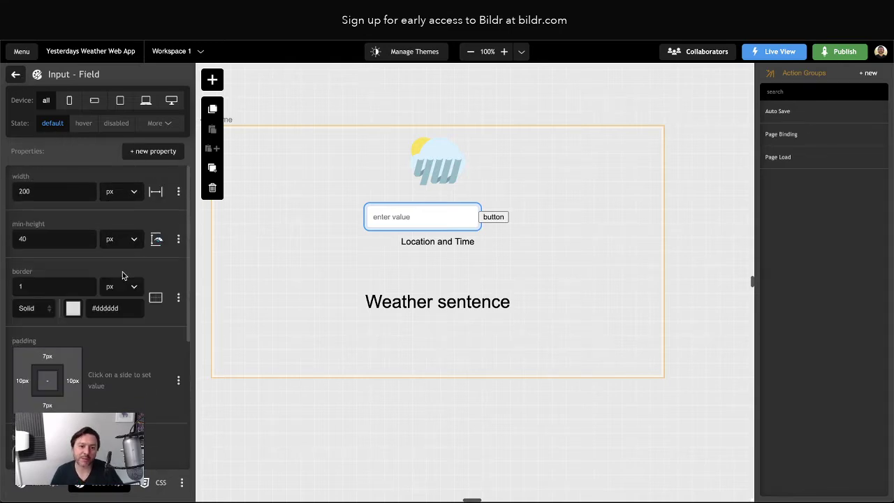
pyautogui.scroll(-3, 122, 275)
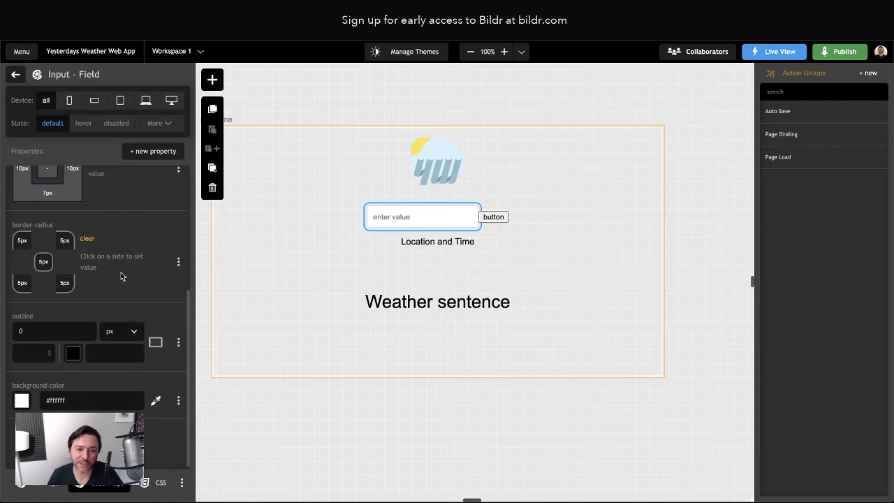
pyautogui.scroll(3, 121, 272)
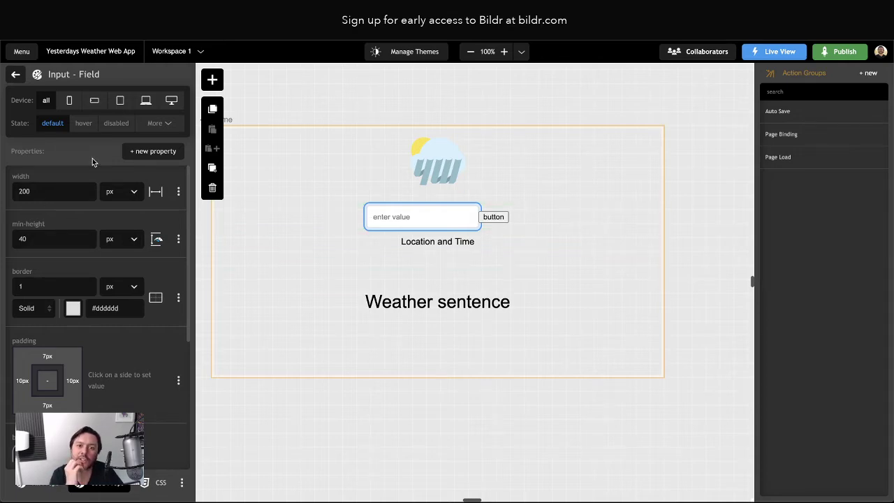
pyautogui.click(16, 75)
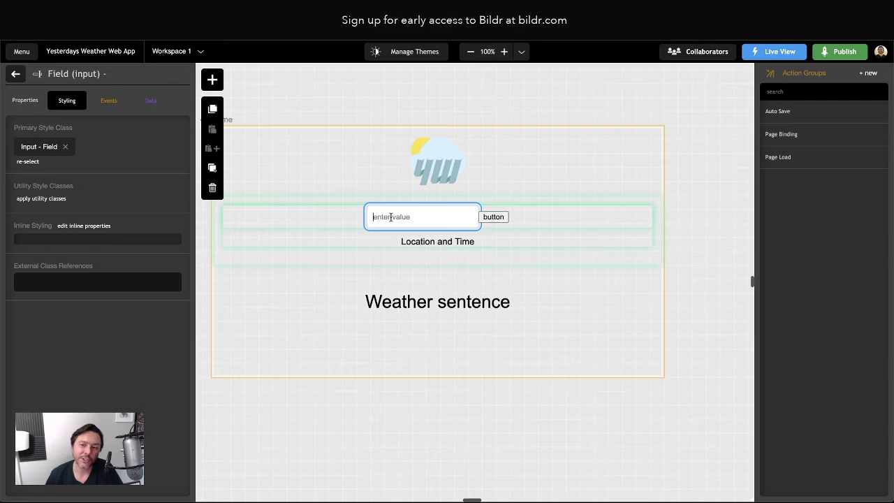
pyautogui.click(39, 149)
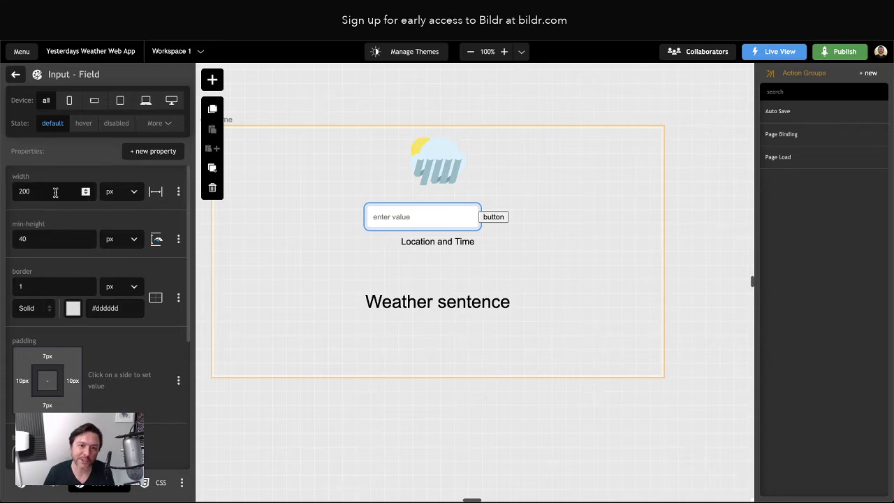
pyautogui.write('100')
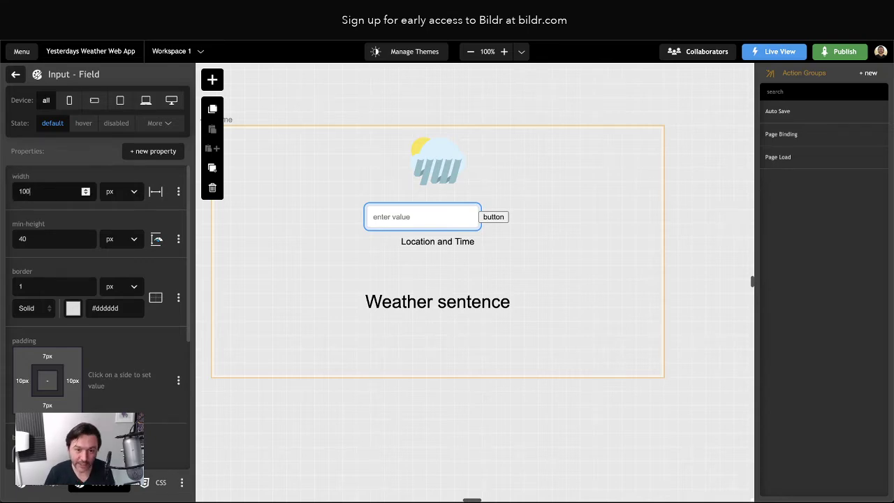
pyautogui.click(120, 192)
pyautogui.click(116, 236)
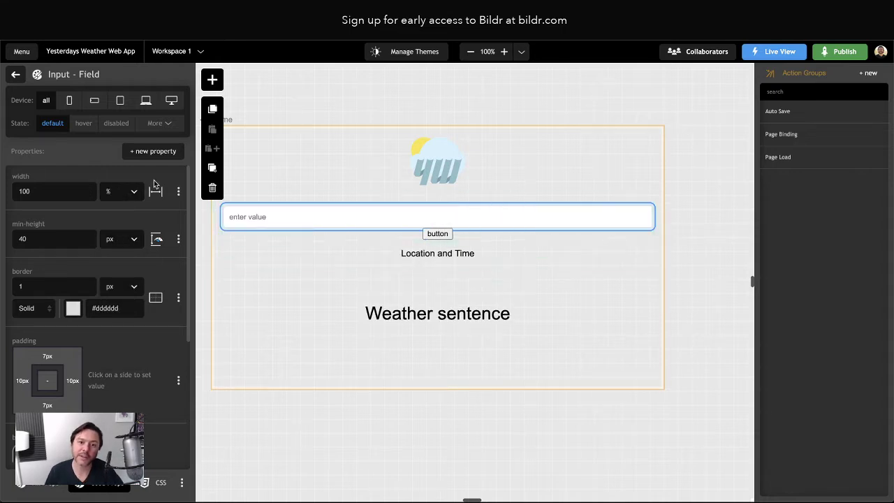
# Add a max-width property of 250 px to the Input - Field style class
pyautogui.click(141, 152)
pyautogui.write('max')
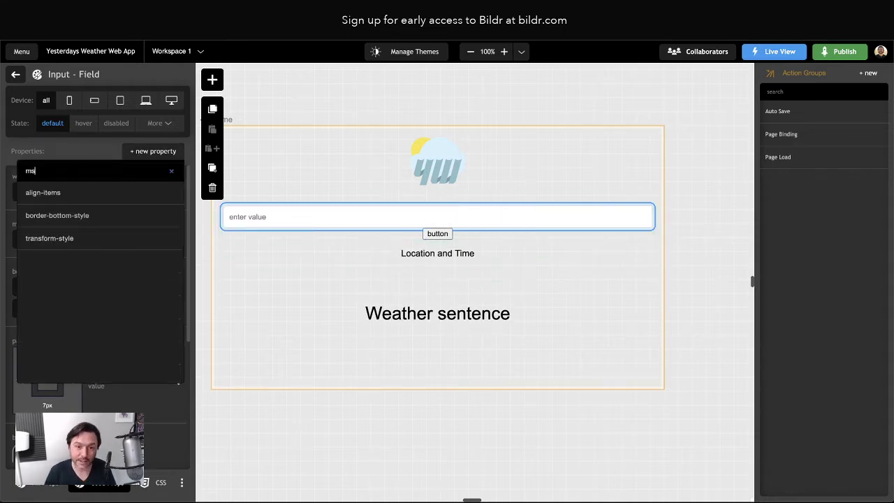
pyautogui.write('-ei')
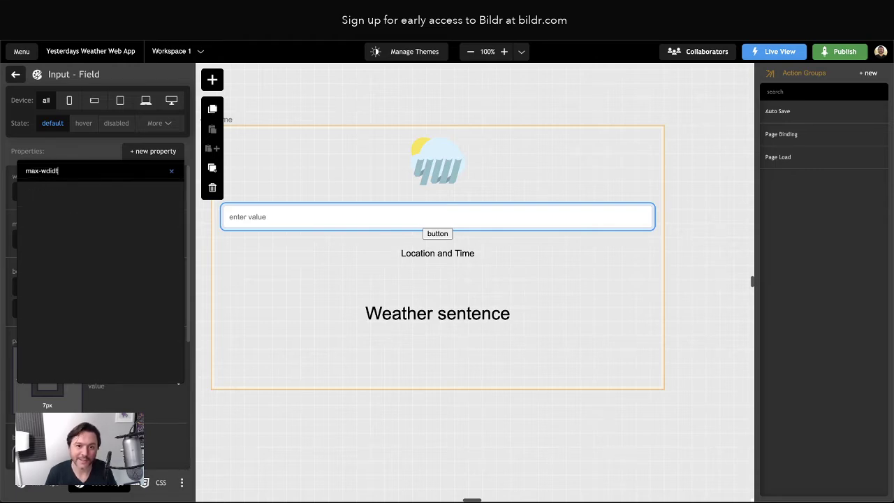
pyautogui.press('BackSpace')
pyautogui.press('BackSpace')
pyautogui.press('BackSpace')
pyautogui.press('BackSpace')
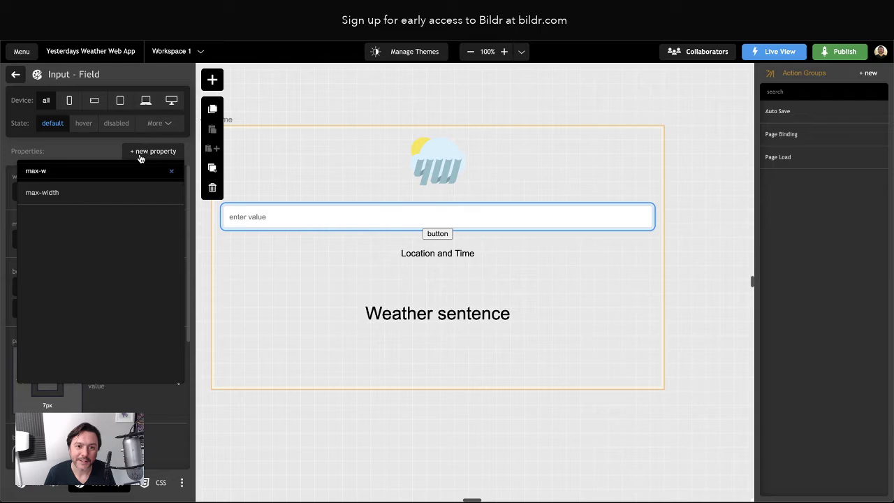
pyautogui.click(80, 193)
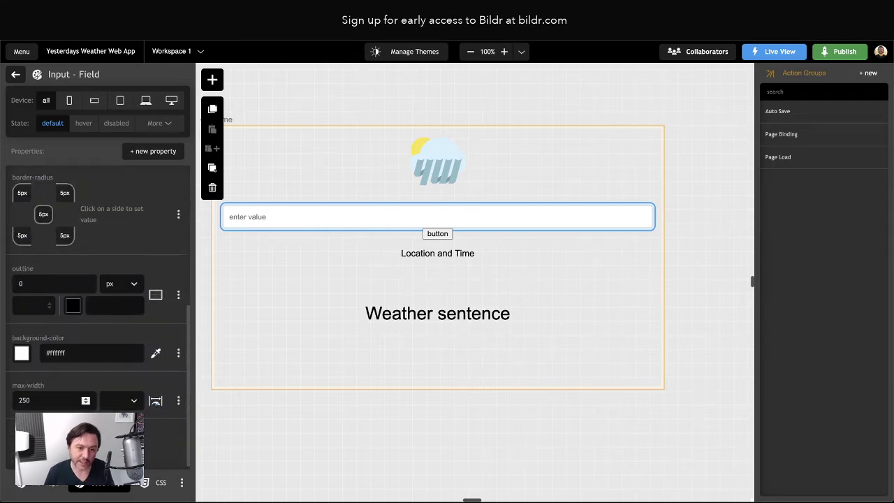
pyautogui.write('250')
pyautogui.press('Return')
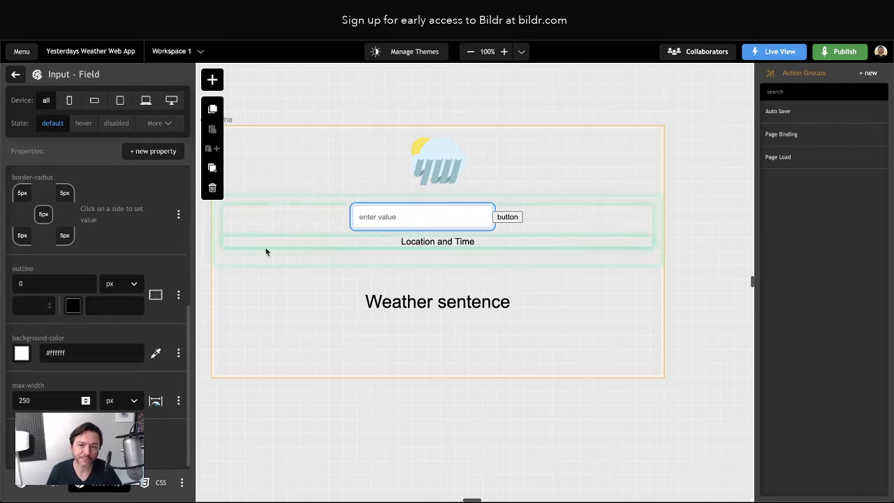
# Remove the min-height property from the Input - Field class and set its padding to 1 em on all sides
pyautogui.scroll(5, 47, 203)
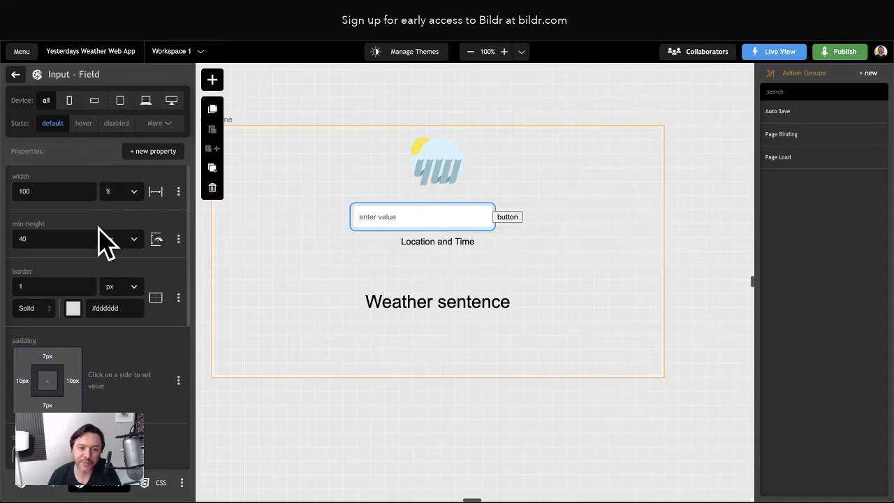
pyautogui.click(178, 239)
pyautogui.click(125, 309)
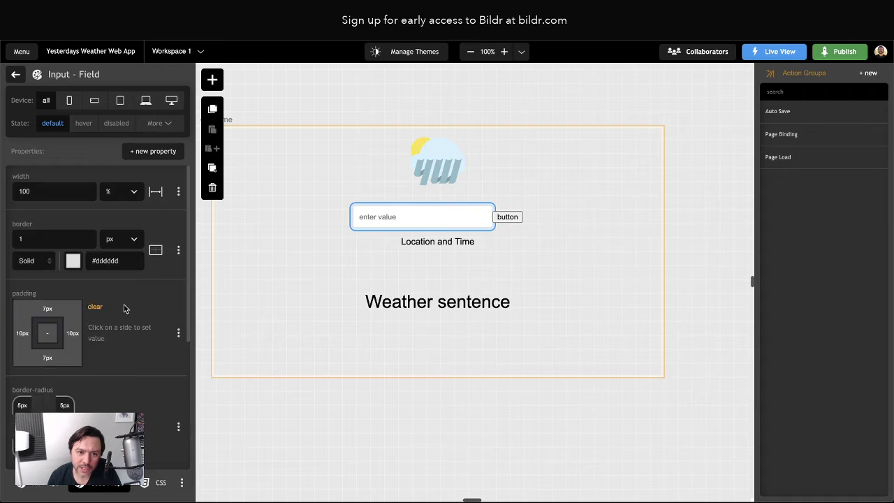
pyautogui.click(39, 330)
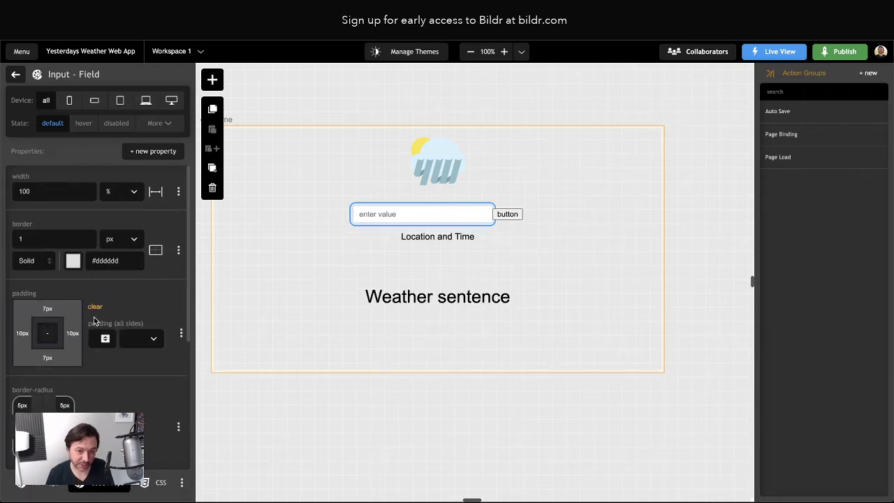
pyautogui.write('1')
pyautogui.click(143, 339)
pyautogui.scroll(-2, 138, 388)
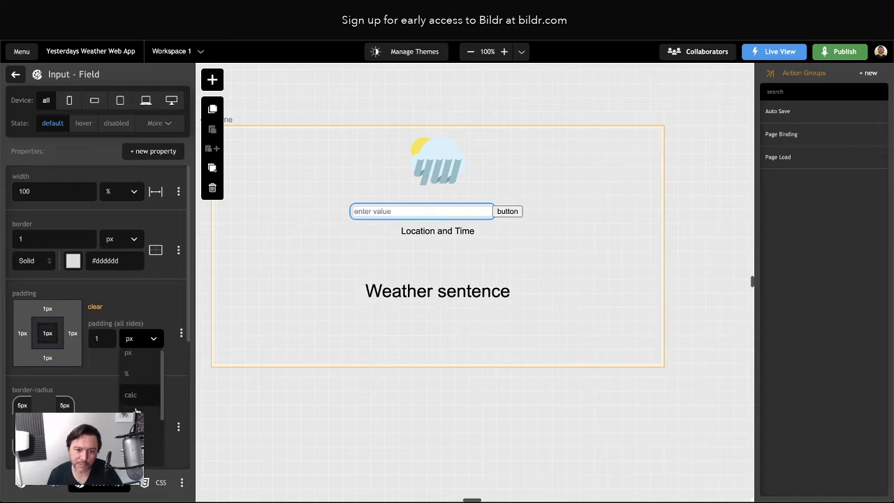
pyautogui.click(137, 410)
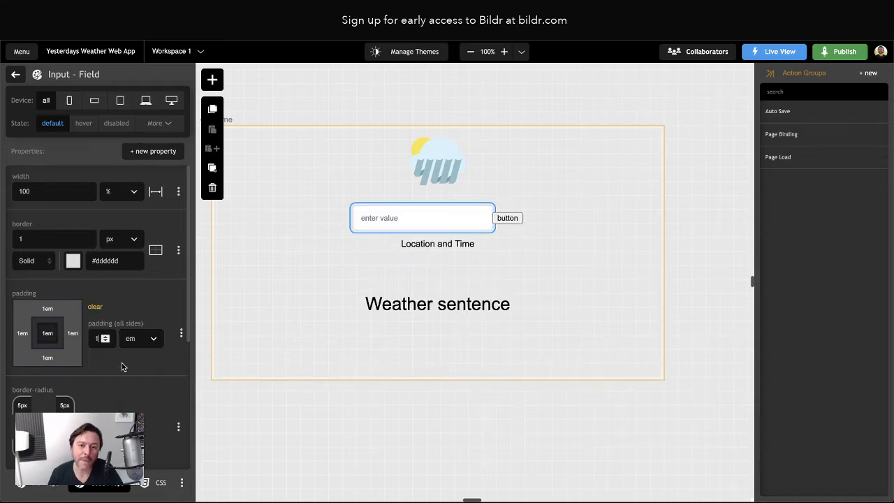
# Set the Input - Field class's border-radius to 0 on all sides and delete the border-radius property
pyautogui.scroll(-2, 121, 363)
pyautogui.click(43, 344)
pyautogui.press('BackSpace')
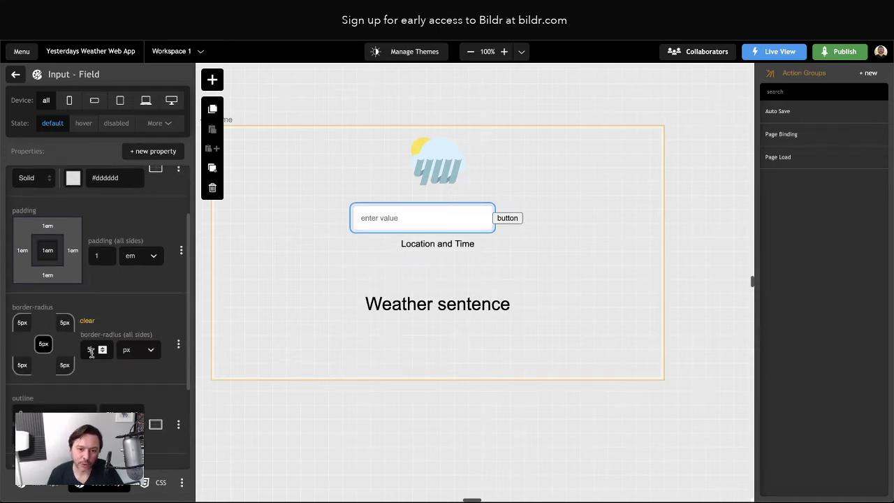
pyautogui.write('0')
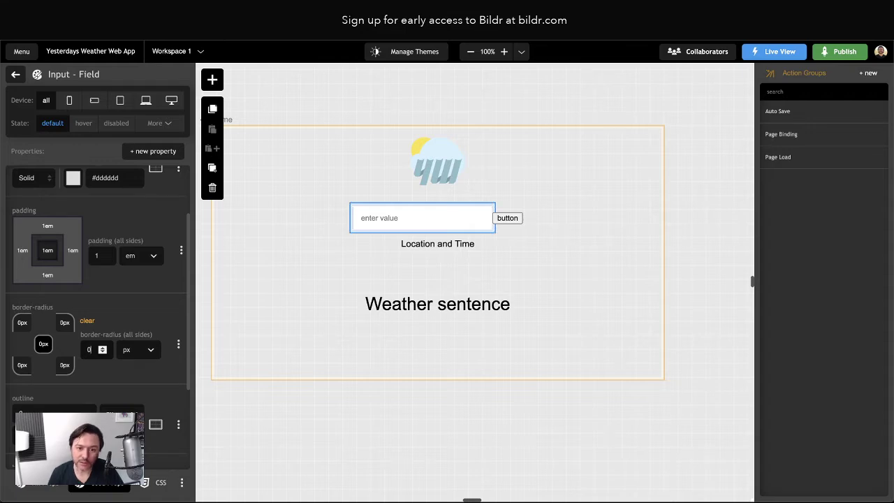
pyautogui.click(178, 344)
pyautogui.click(105, 409)
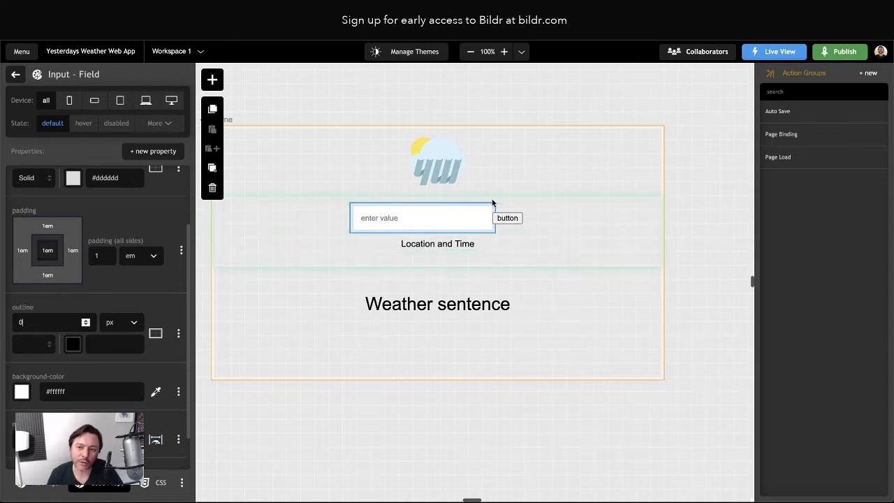
# Review the remaining Input - Field properties and deselect the input to inspect its appearance on the canvas
pyautogui.scroll(-2, 24, 323)
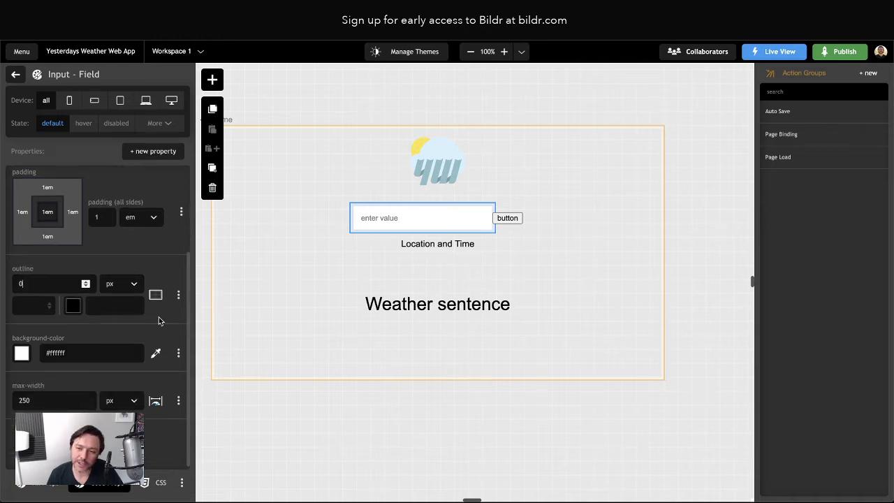
pyautogui.scroll(4, 86, 412)
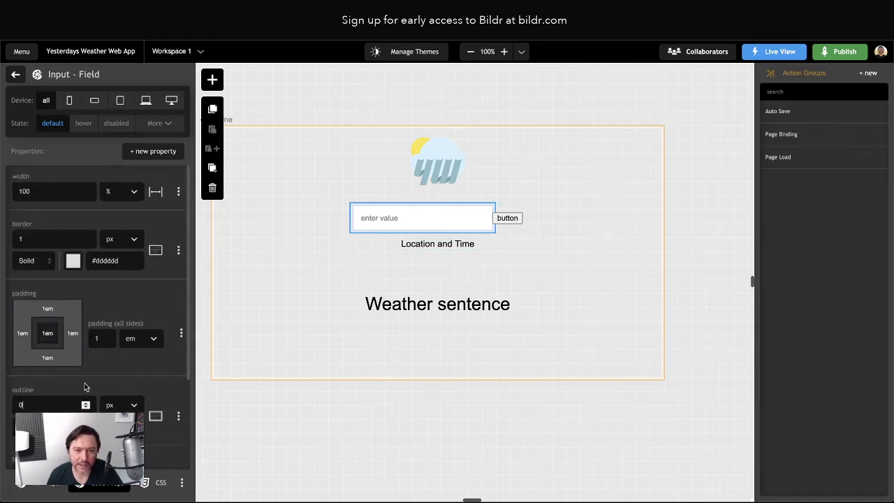
pyautogui.click(234, 402)
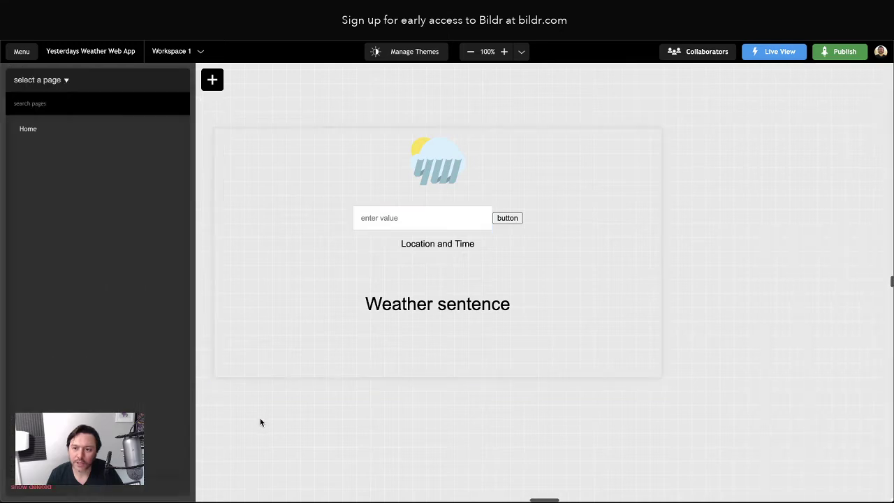
pyautogui.click(423, 217)
pyautogui.click(385, 445)
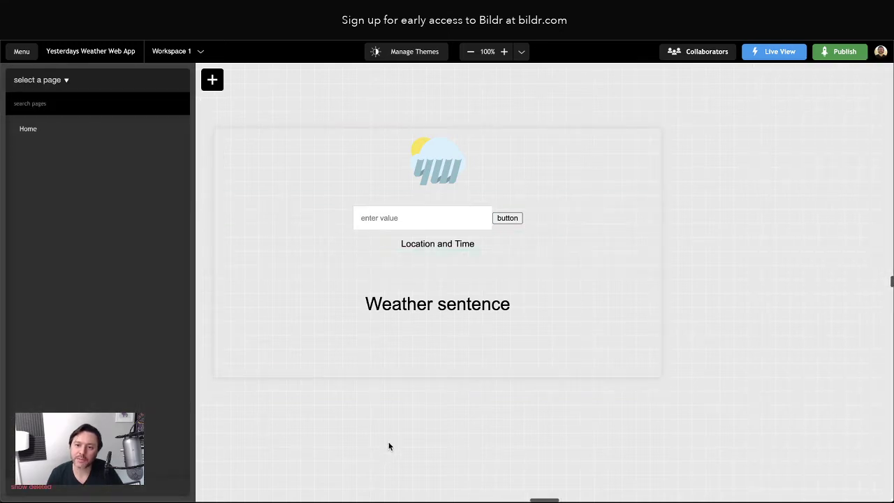
# Change the search input's placeholder text to "Type a location..."
pyautogui.click(409, 218)
pyautogui.click(31, 103)
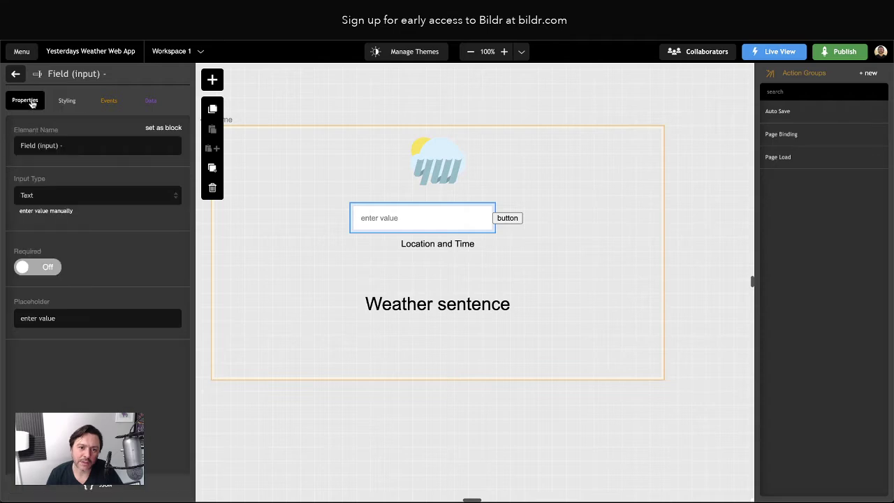
pyautogui.tripleClick(40, 320)
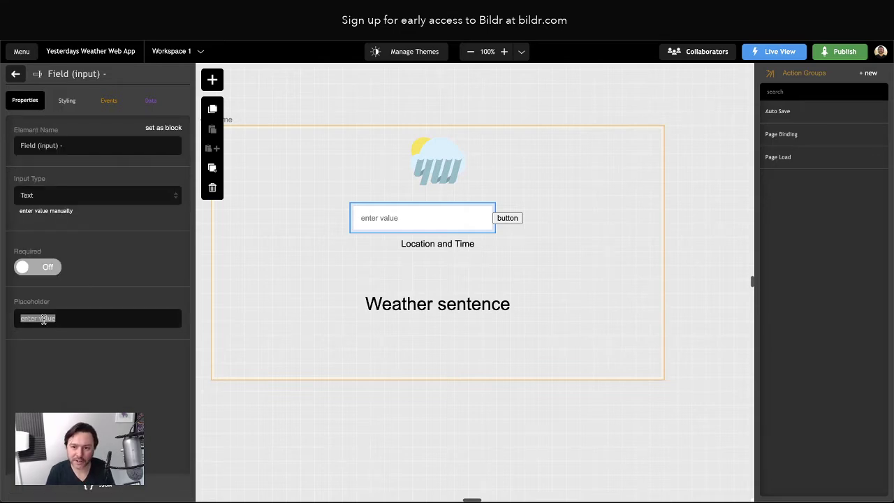
pyautogui.write('Type a location...')
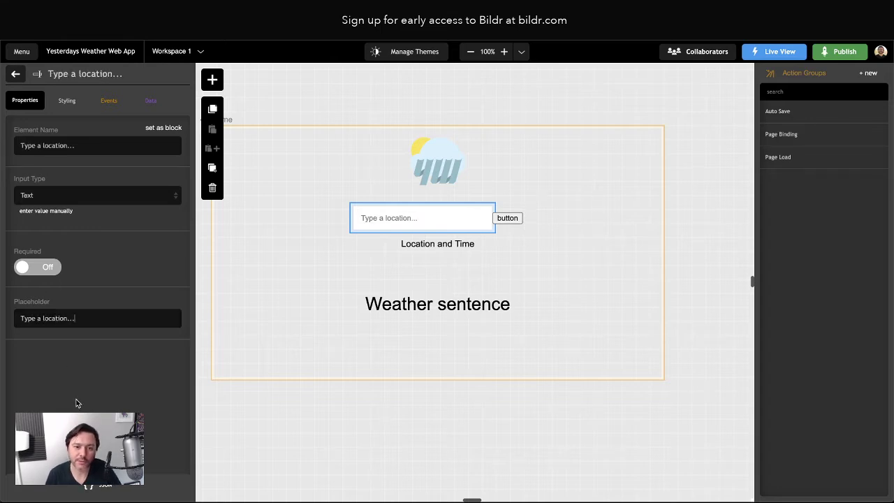
# Open the Button style class of the button beside the search input and add a border property of 0 px
pyautogui.click(508, 218)
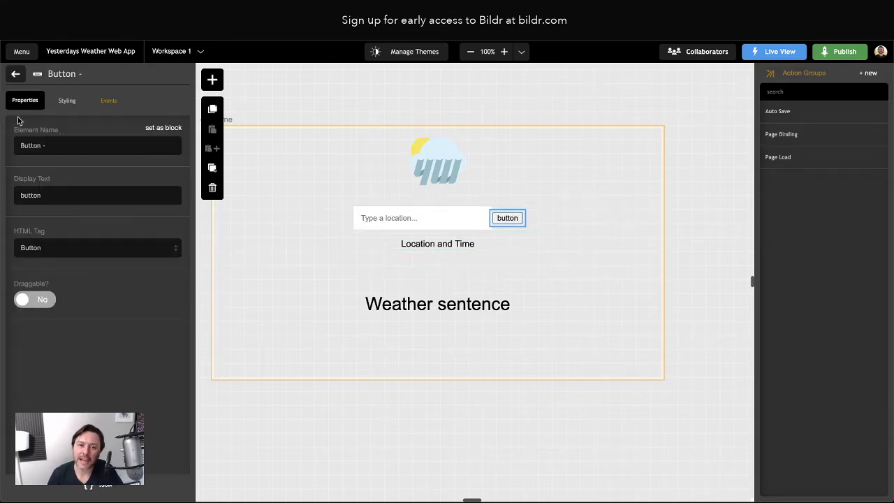
pyautogui.click(67, 102)
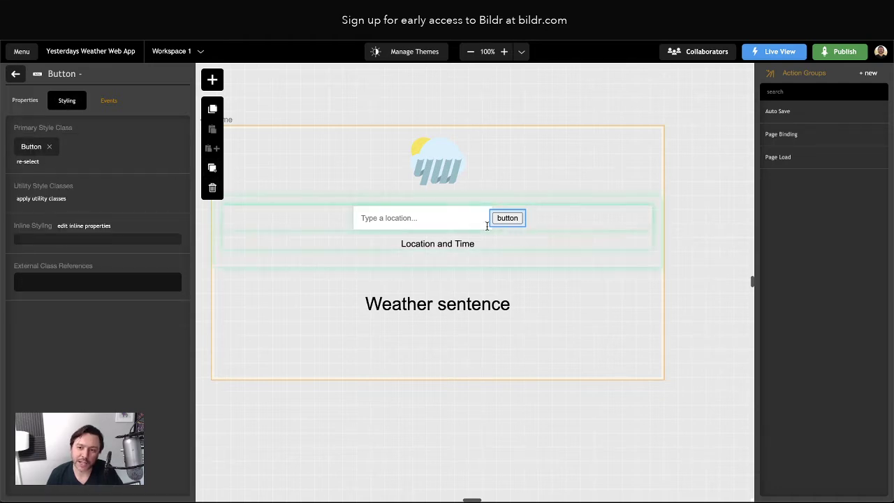
pyautogui.click(31, 149)
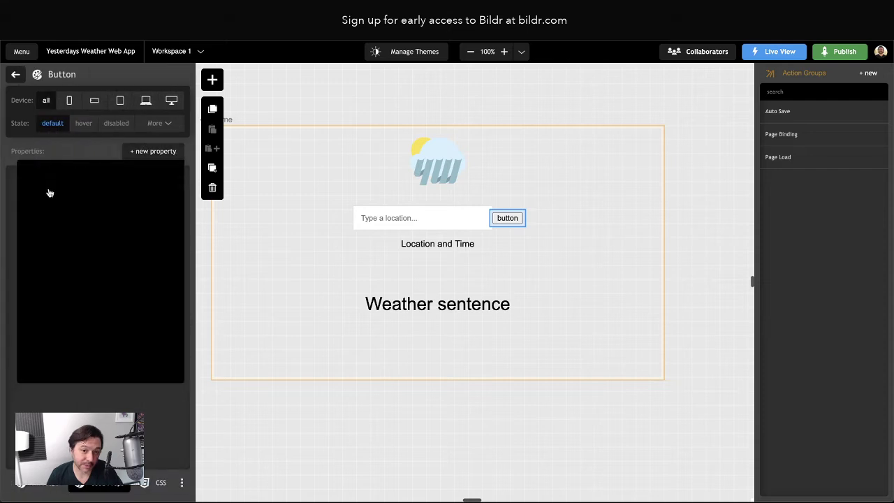
pyautogui.click(62, 138)
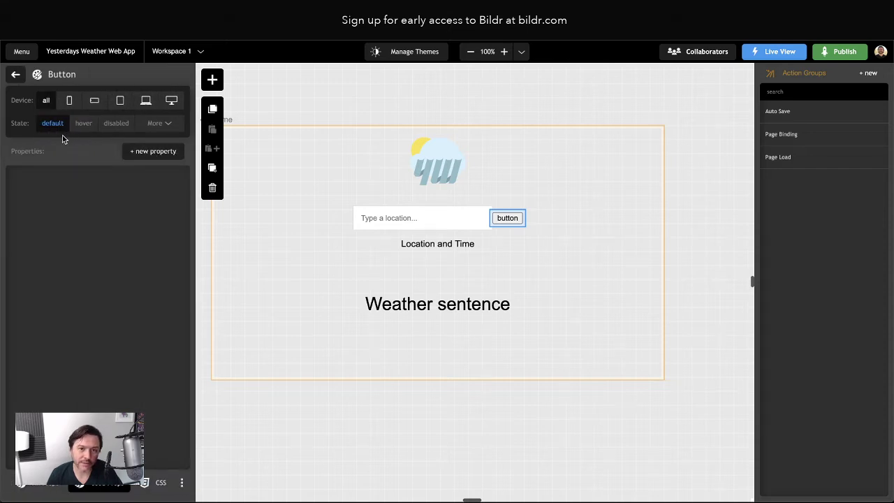
pyautogui.click(15, 74)
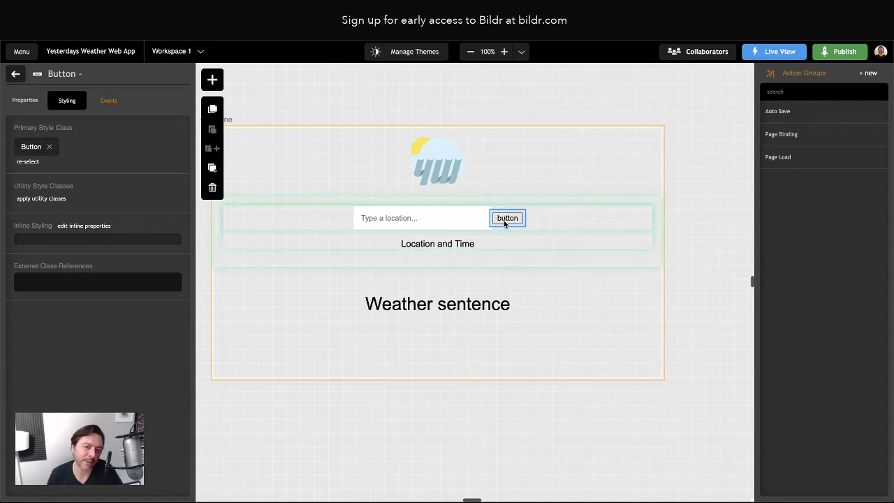
pyautogui.click(35, 147)
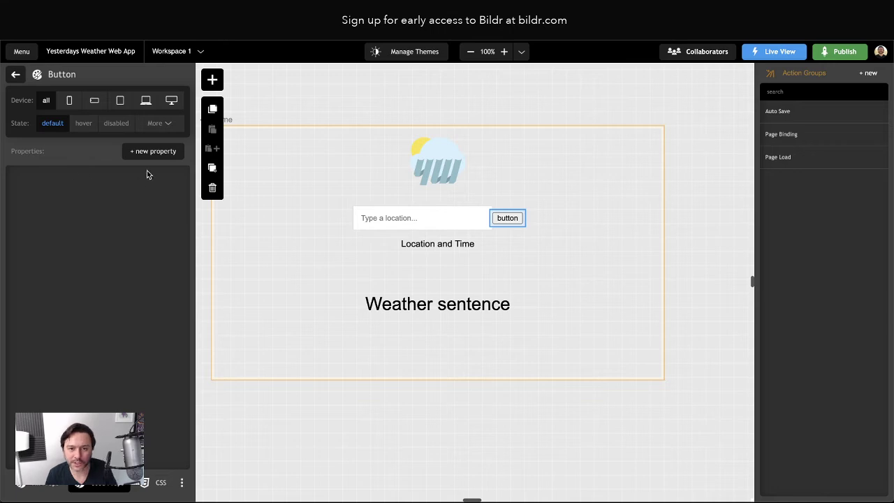
pyautogui.click(138, 152)
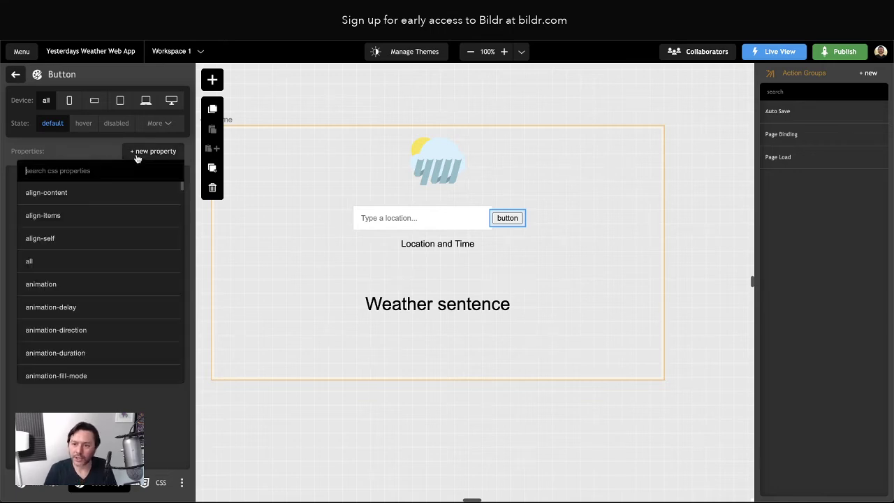
pyautogui.write('border')
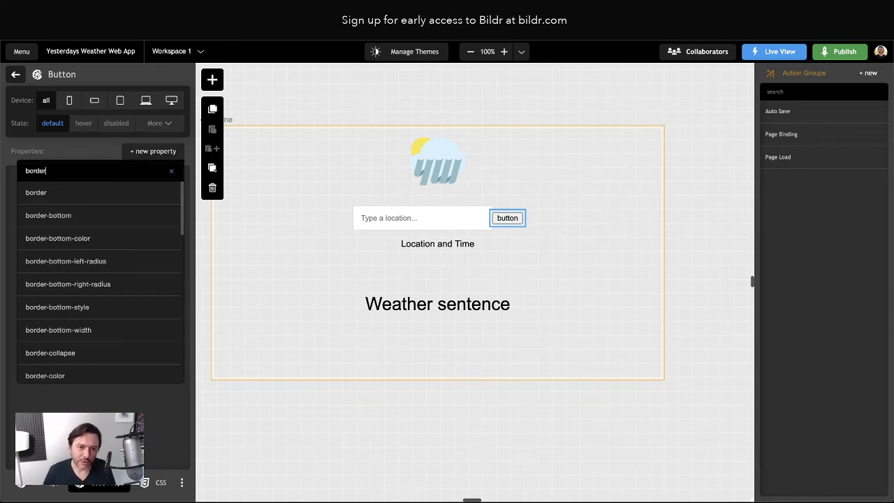
pyautogui.click(29, 188)
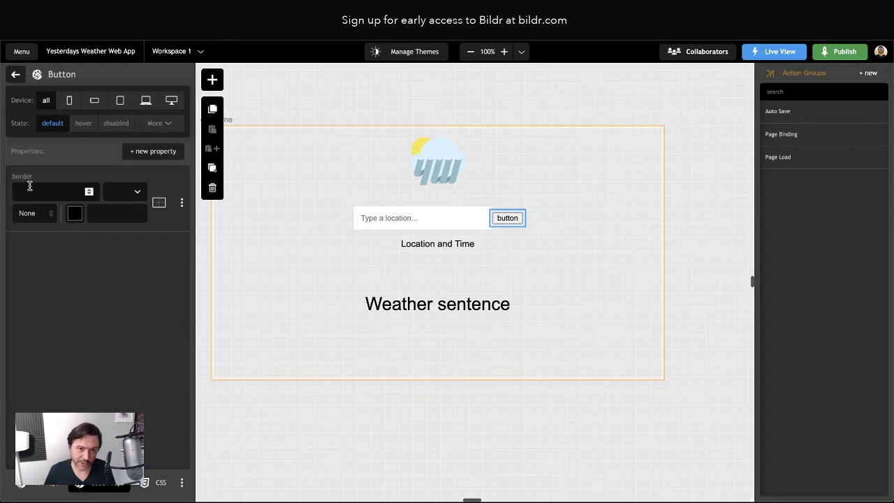
# Add an outline property to the Button style class
pyautogui.click(153, 151)
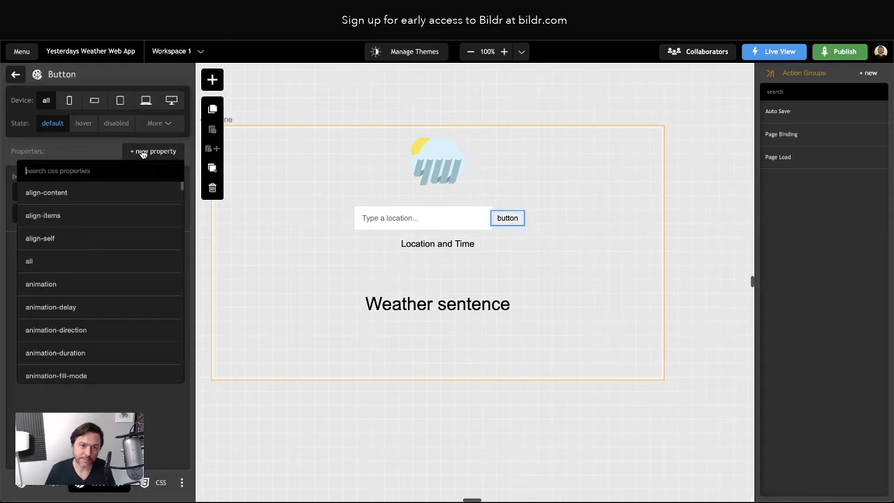
pyautogui.write('b')
pyautogui.press('BackSpace')
pyautogui.write('outline')
pyautogui.click(29, 192)
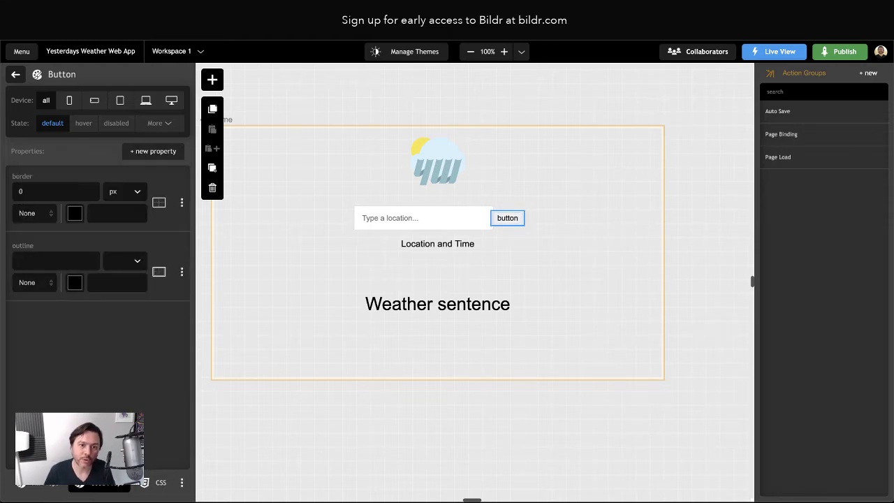
# Open the list of CSS properties for adding another one to the Button style class
pyautogui.click(161, 152)
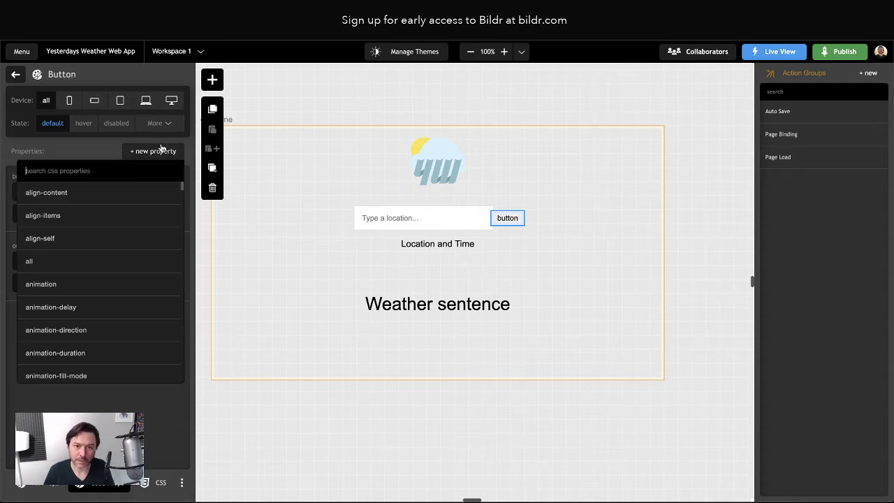
# Add a padding property to the Button style class and set it to 1 em on all sides
pyautogui.write('paddin')
pyautogui.click(38, 192)
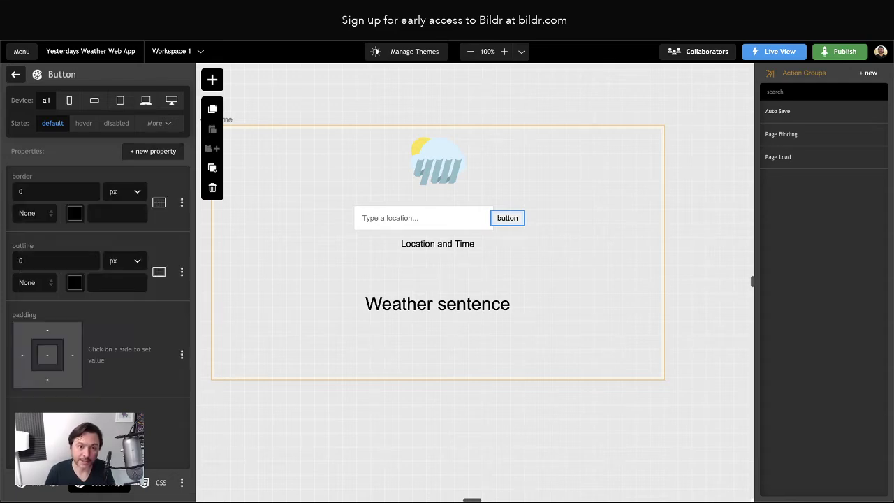
pyautogui.click(47, 356)
pyautogui.write('1')
pyautogui.click(140, 360)
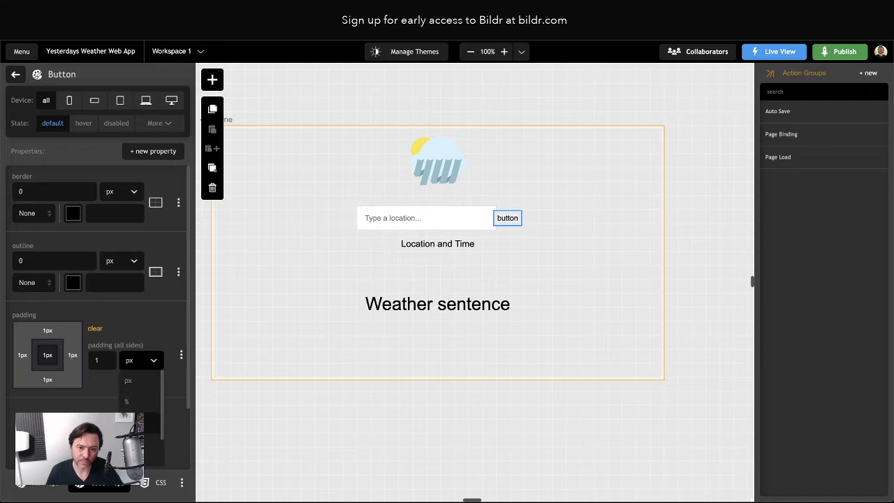
pyautogui.click(143, 417)
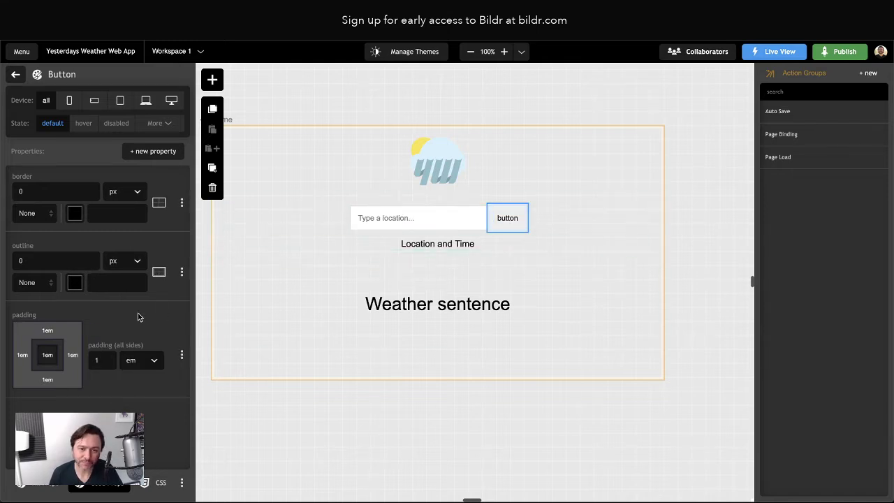
# Examine the Button style class's grouped properties, including Shadow and Background, and its CSS code view
pyautogui.click(21, 482)
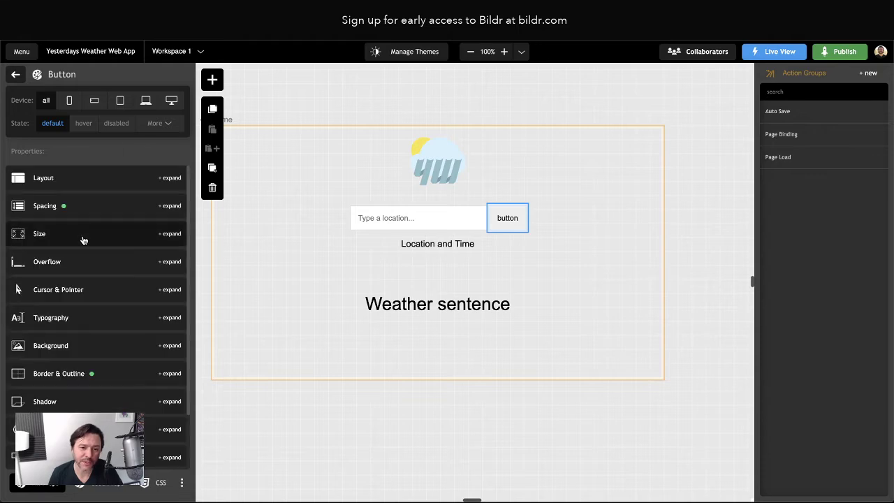
pyautogui.scroll(-2, 85, 263)
pyautogui.scroll(2, 85, 260)
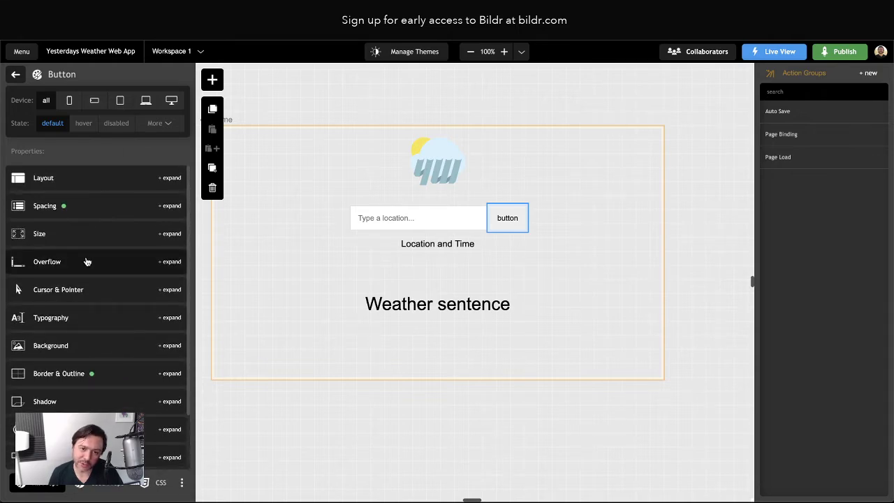
pyautogui.scroll(-2, 90, 261)
pyautogui.click(75, 340)
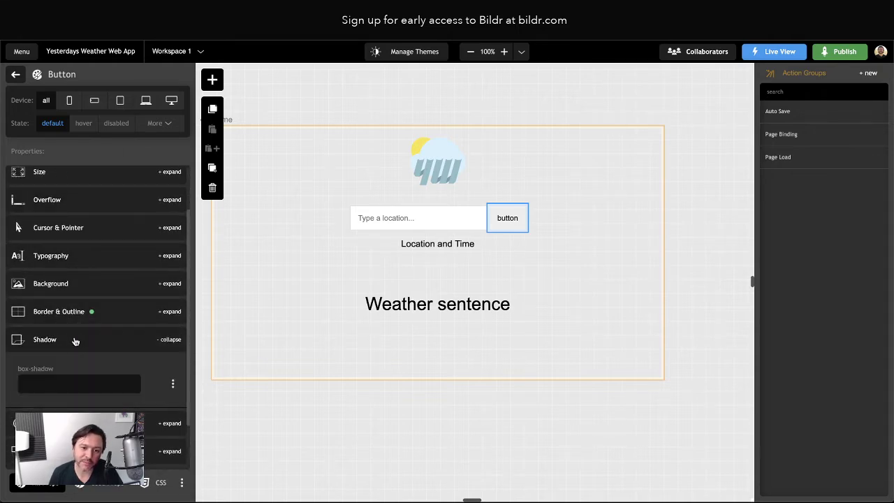
pyautogui.scroll(-2, 76, 340)
pyautogui.click(71, 228)
pyautogui.scroll(-2, 75, 236)
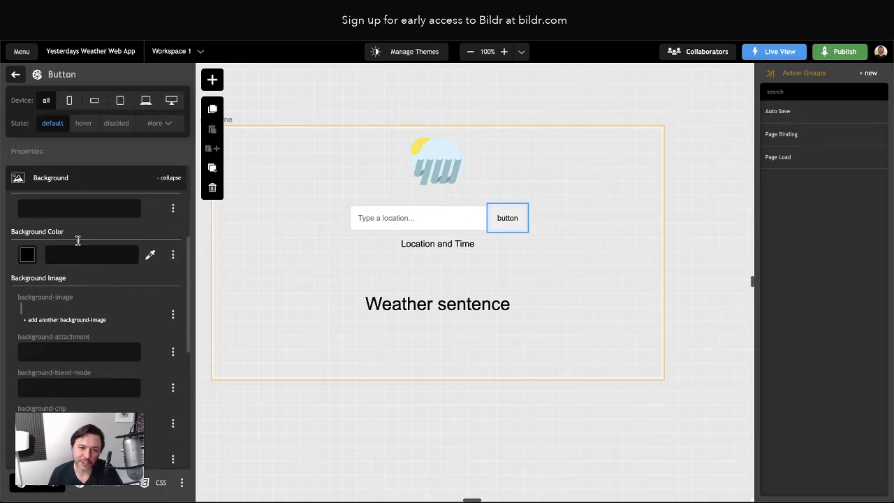
pyautogui.scroll(4, 78, 241)
pyautogui.click(100, 483)
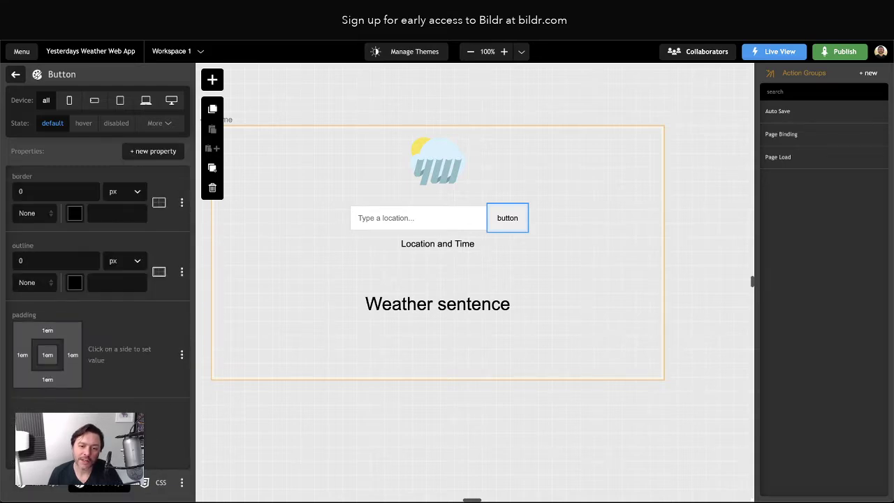
pyautogui.click(161, 482)
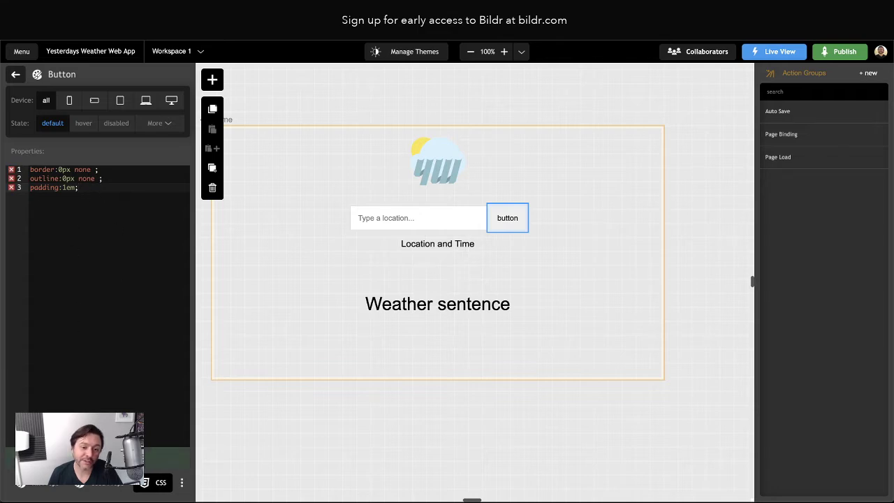
pyautogui.click(99, 483)
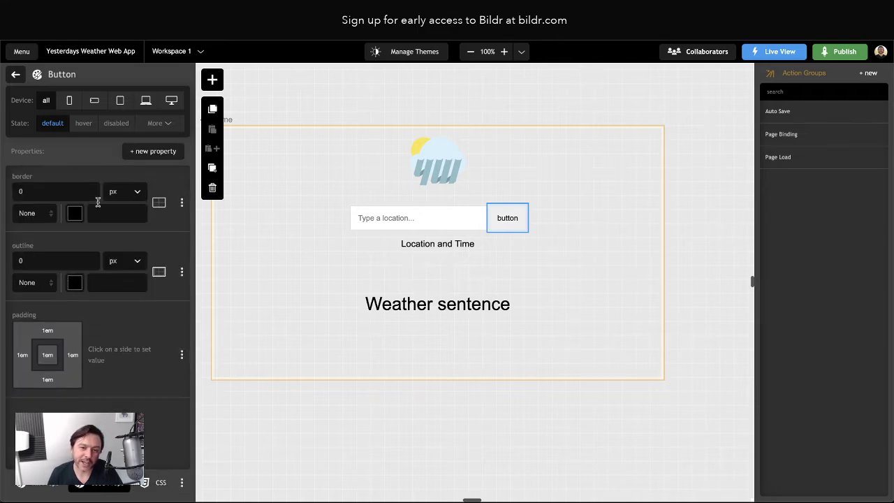
# Review the Button style class properties of the Search button in the Yesterdays Weather (Test Run) project
pyautogui.click(153, 151)
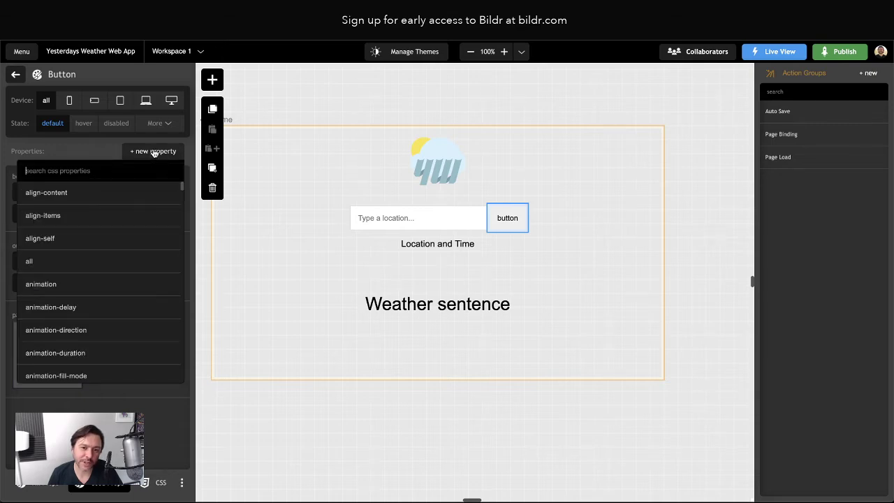
pyautogui.click(153, 153)
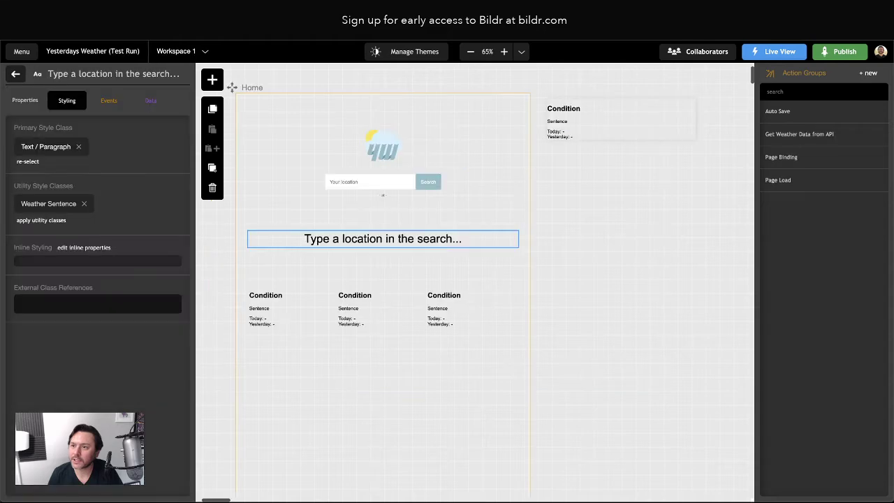
pyautogui.click(428, 181)
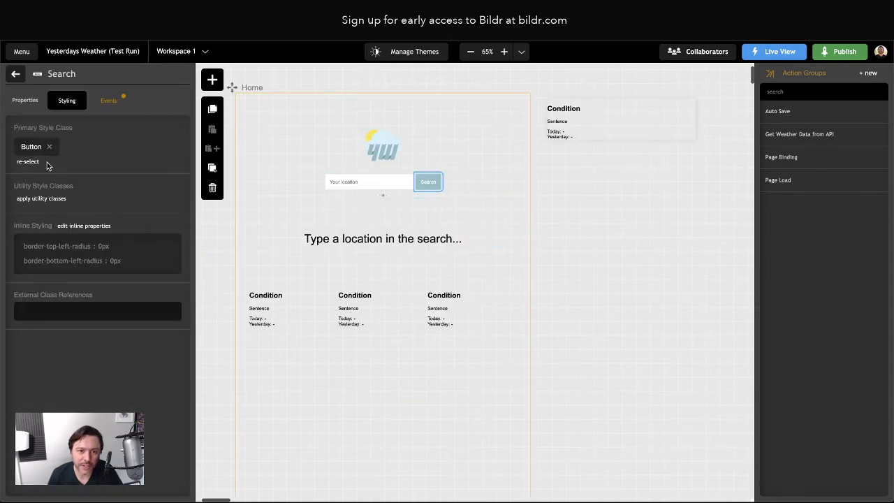
pyautogui.click(31, 147)
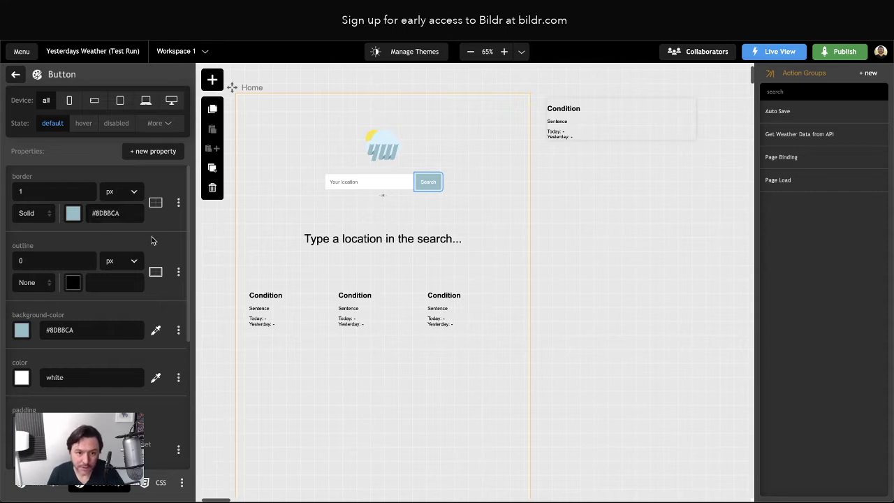
pyautogui.scroll(-3, 151, 258)
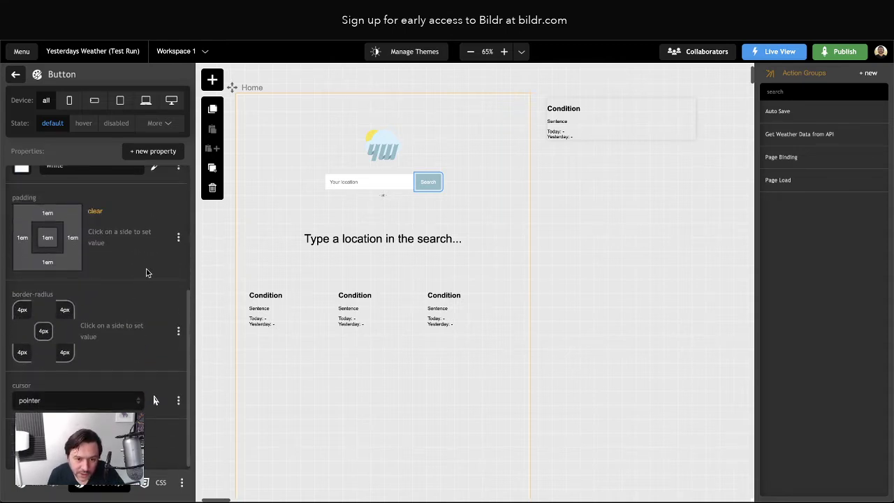
pyautogui.click(15, 74)
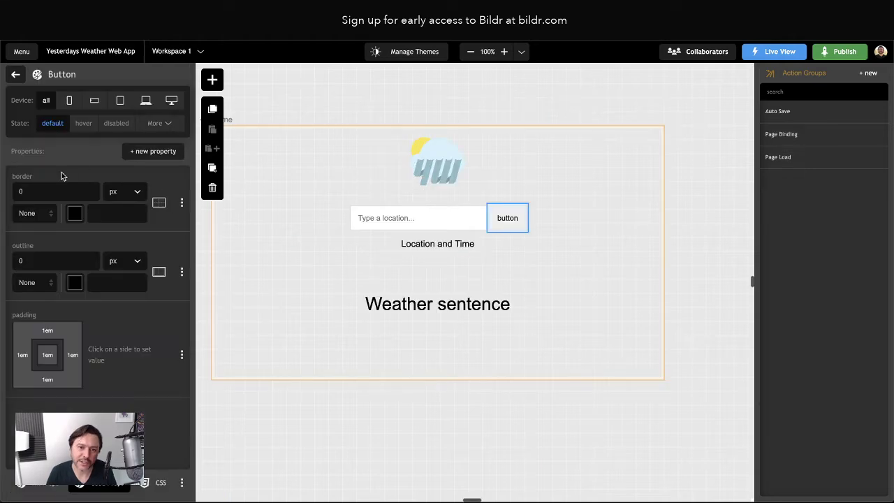
# Add a background-color property to the Button style class in Yesterdays Weather Web App and set it to #8DBBCA
pyautogui.click(145, 151)
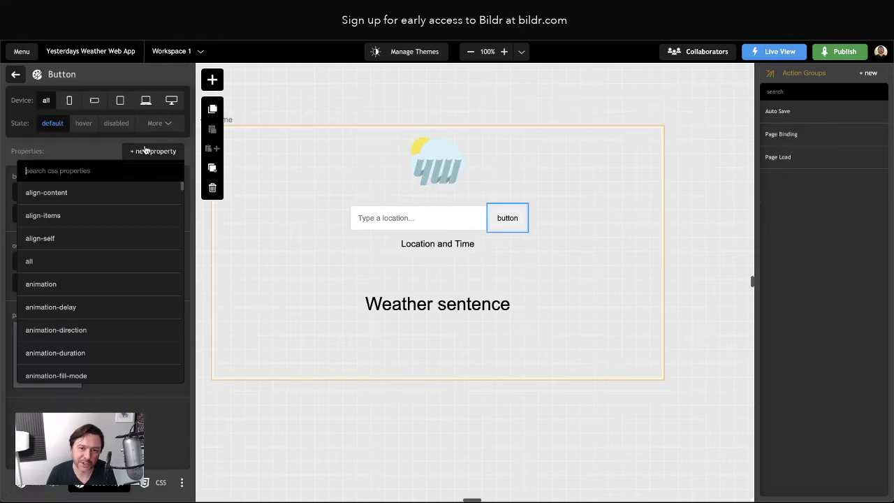
pyautogui.write('background-co')
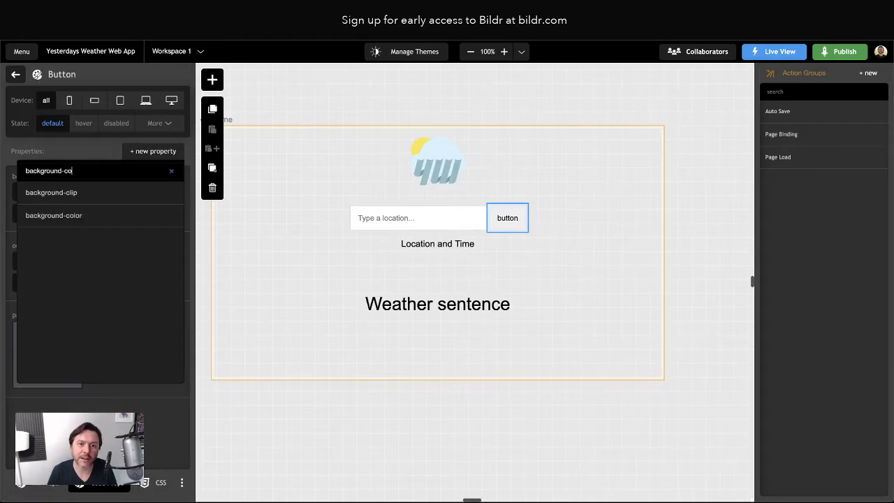
pyautogui.write('lor')
pyautogui.press('Return')
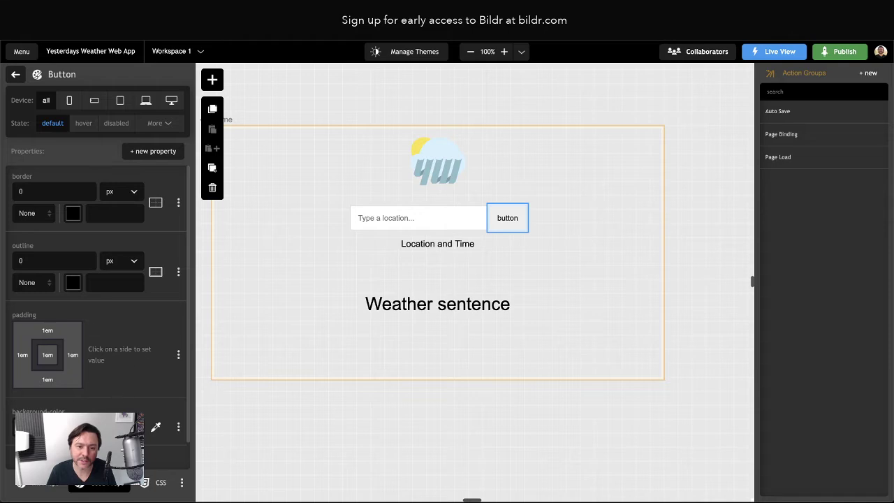
# Add a color property to the Button style class and set it to white
pyautogui.click(143, 151)
pyautogui.write('col')
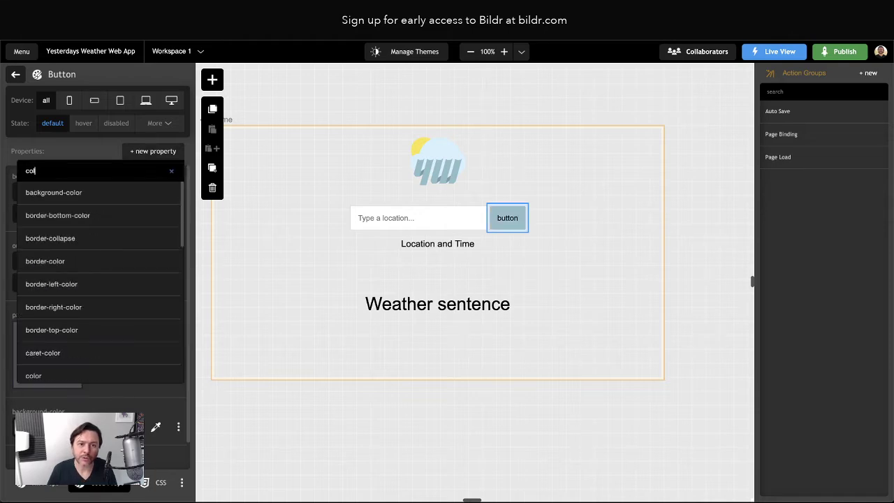
pyautogui.write('or')
pyautogui.press('Return')
pyautogui.write('w')
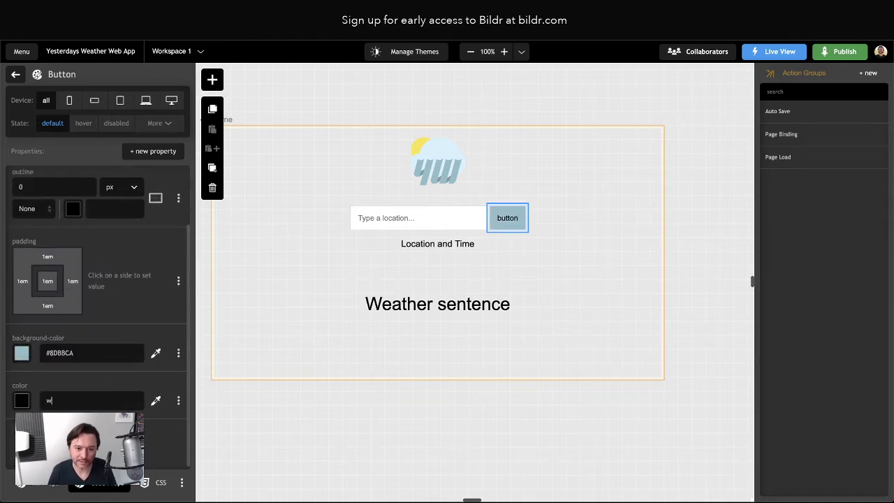
pyautogui.write('hite')
# Add a border-radius property to the Button style class and set it to 4 px on all corners
pyautogui.click(142, 150)
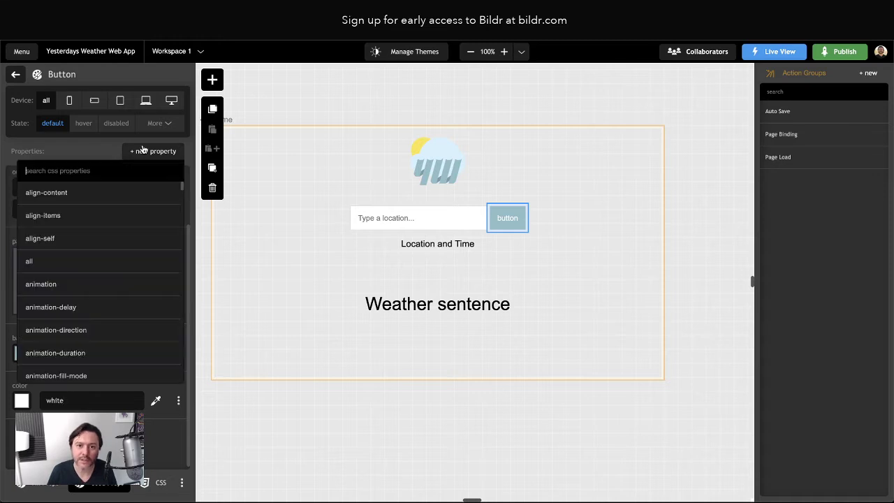
pyautogui.write('border-rad')
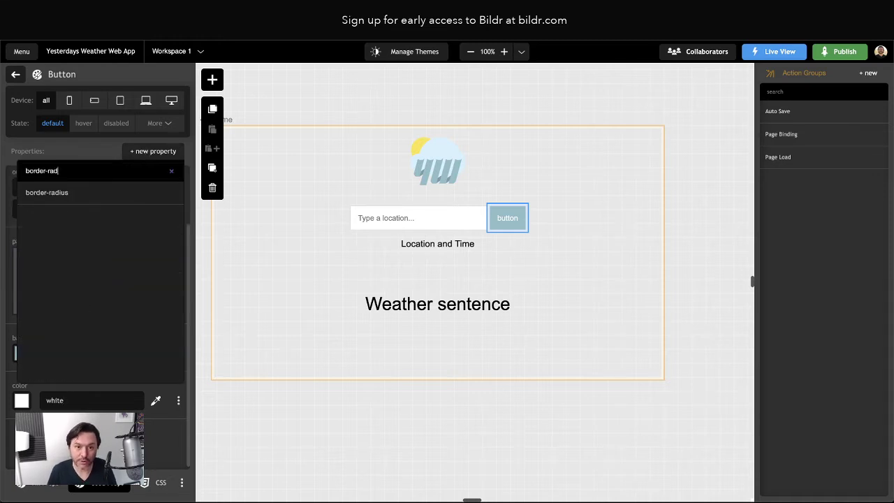
pyautogui.write('ius')
pyautogui.press('Return')
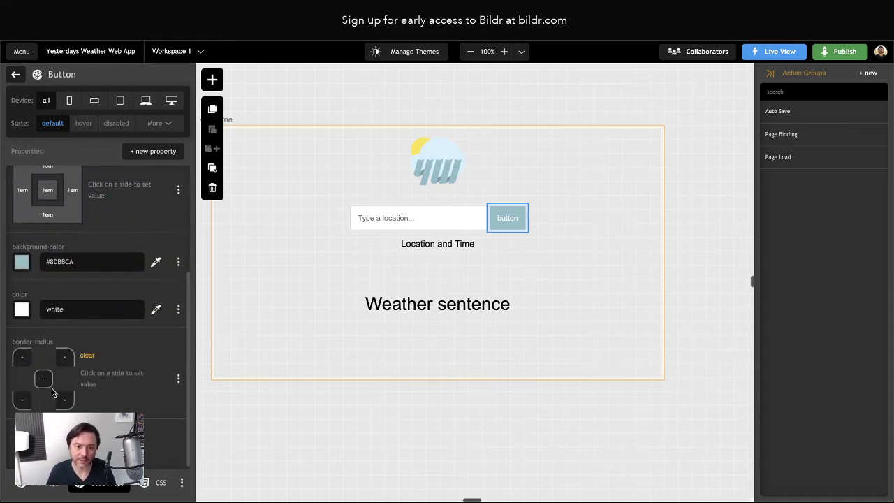
pyautogui.click(49, 385)
pyautogui.write('4')
pyautogui.click(133, 389)
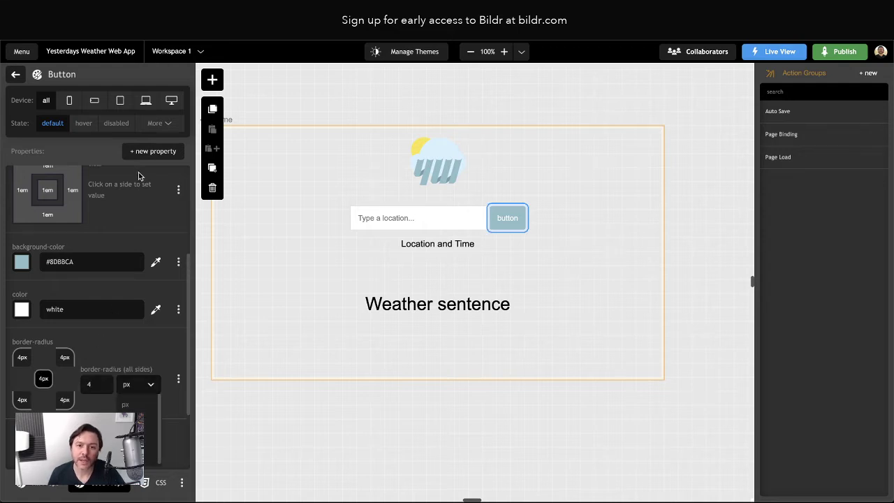
# Add a cursor property to the Button style class and set it to pointer
pyautogui.click(151, 151)
pyautogui.write('cursor')
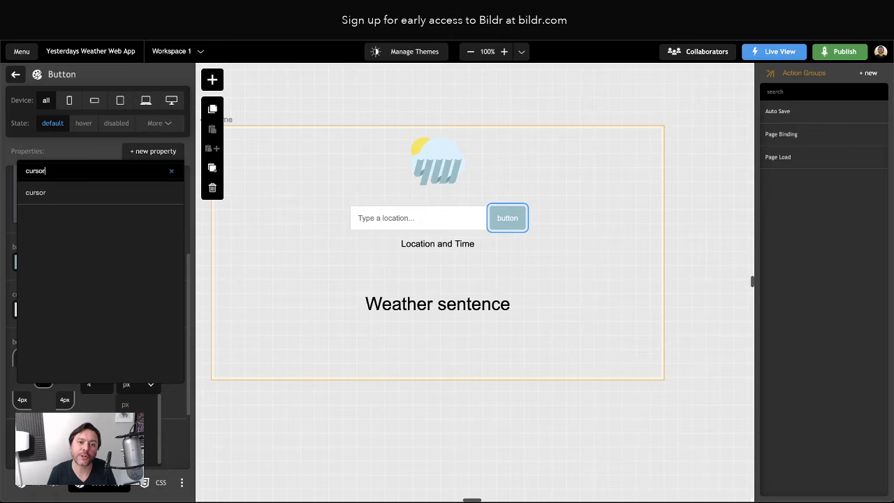
pyautogui.click(100, 190)
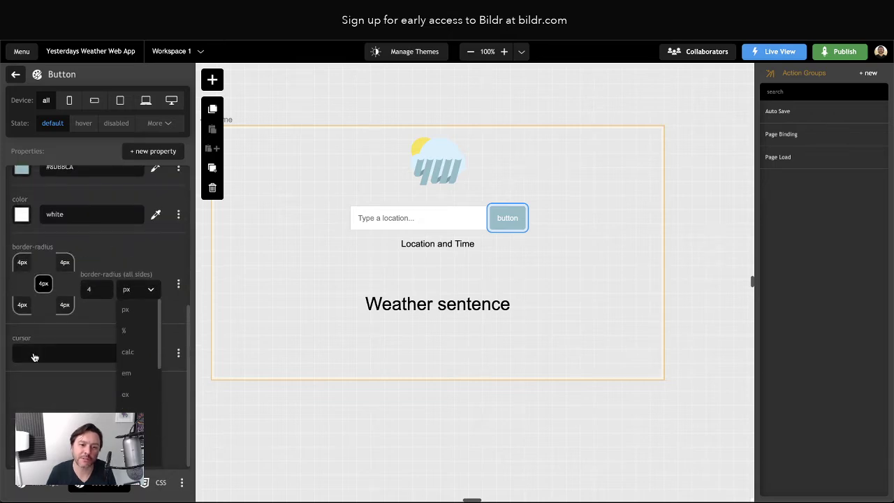
pyautogui.click(35, 357)
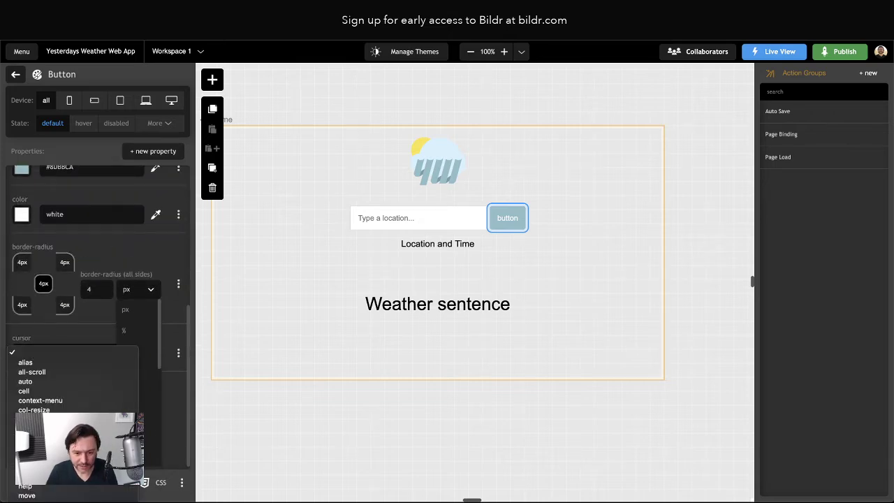
pyautogui.write('pointer')
pyautogui.press('Return')
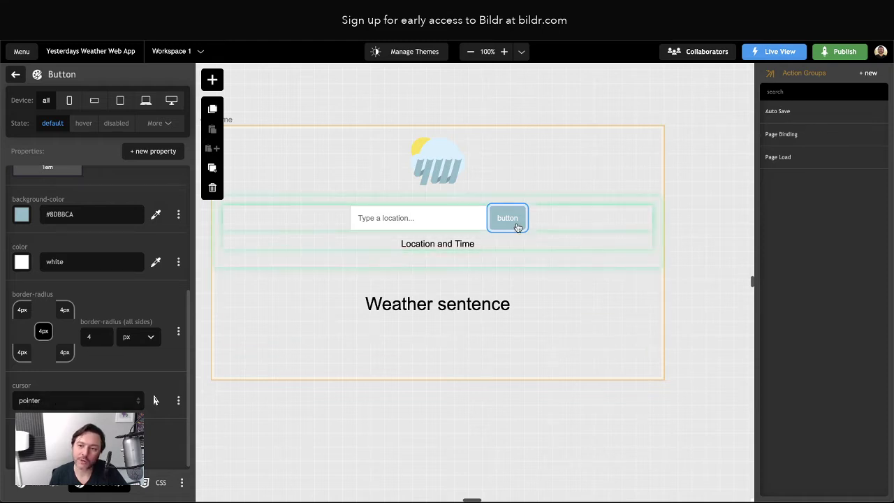
# Remove the cursor property from the Button style class and add it back
pyautogui.click(178, 401)
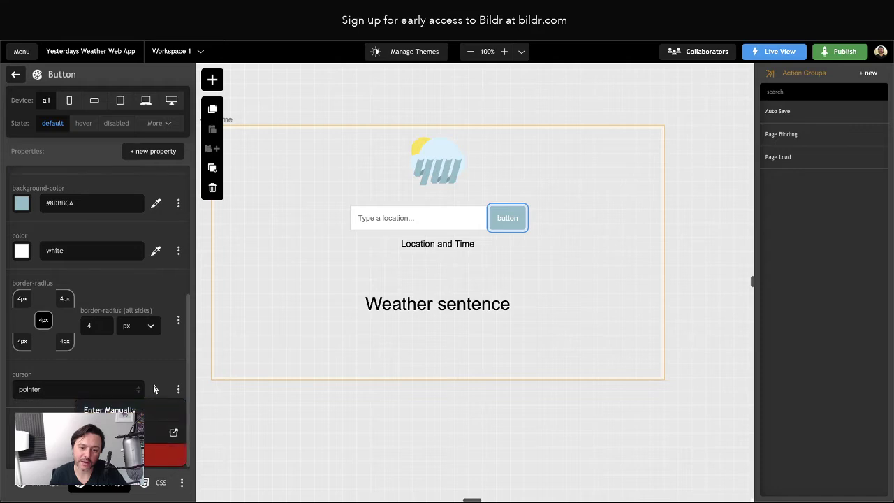
pyautogui.click(168, 453)
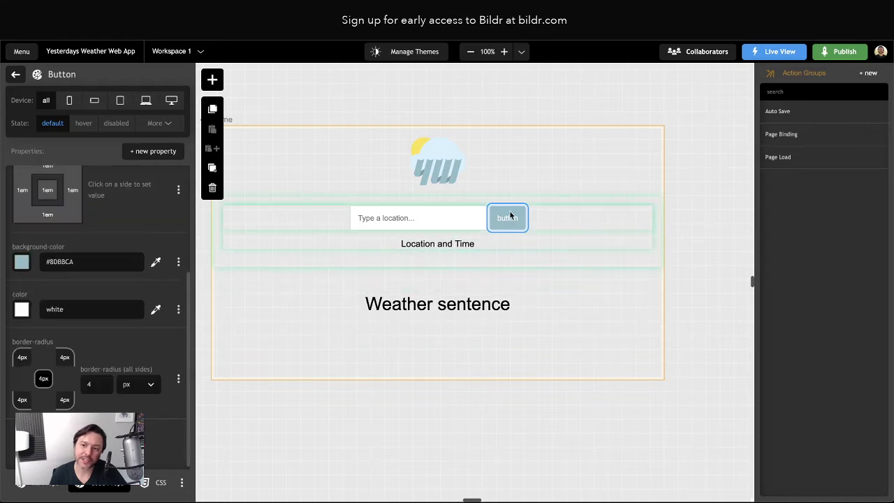
pyautogui.click(142, 151)
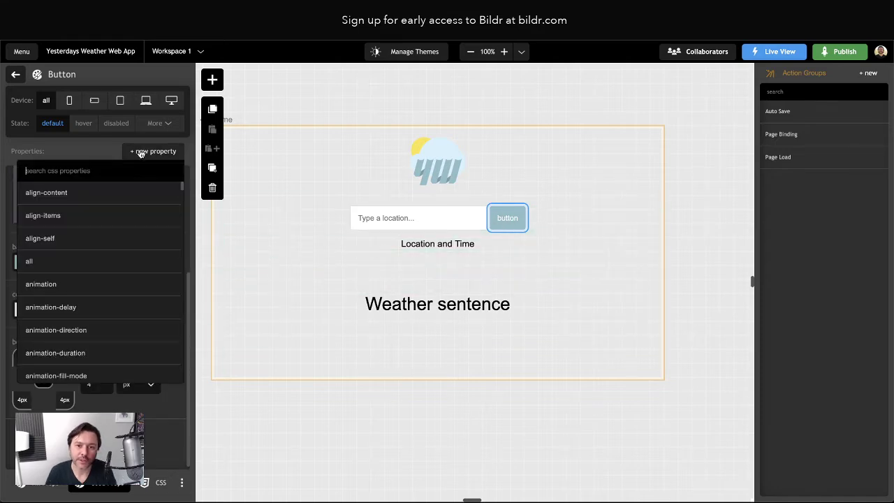
pyautogui.write('cursor')
pyautogui.press('Return')
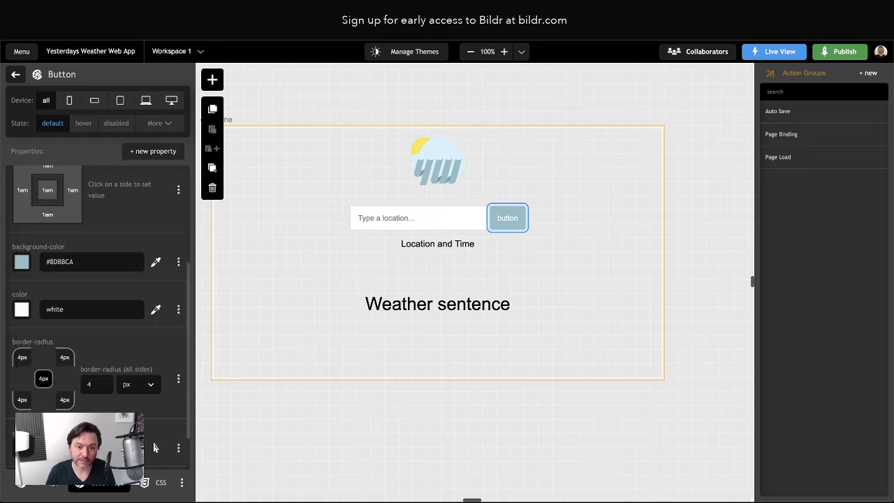
pyautogui.click(155, 448)
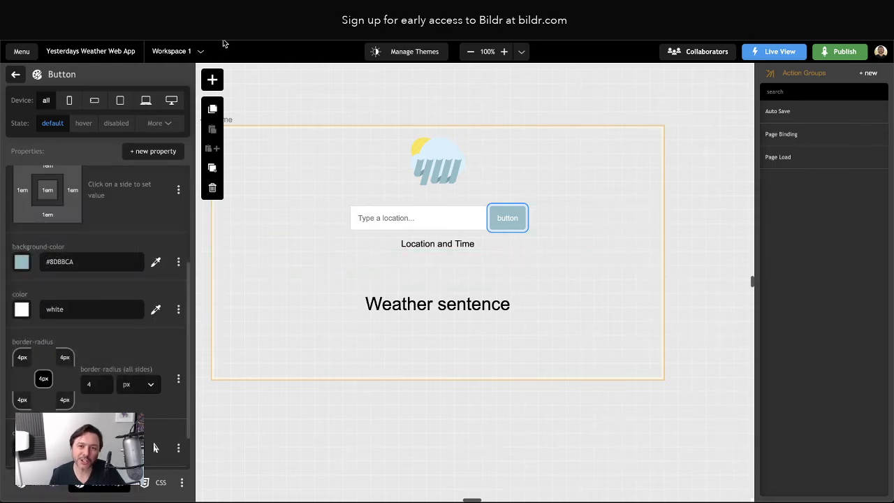
# Switch to the live page of the weather app to check the styled button
pyautogui.hotkey('ctrl', 'Tab')
pyautogui.click(51, 37)
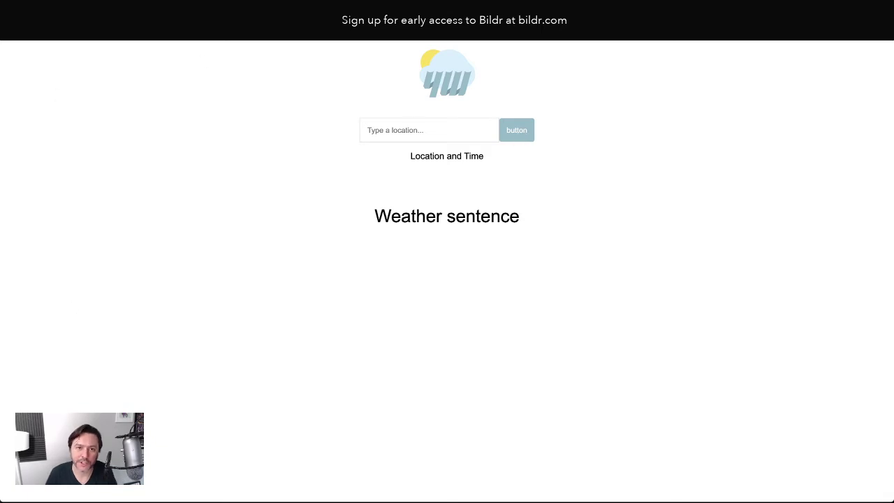
# Return to the editor and review the cursor property's options in the Button style class
pyautogui.hotkey('ctrl', 'Tab')
pyautogui.scroll(-1, 155, 400)
pyautogui.click(70, 403)
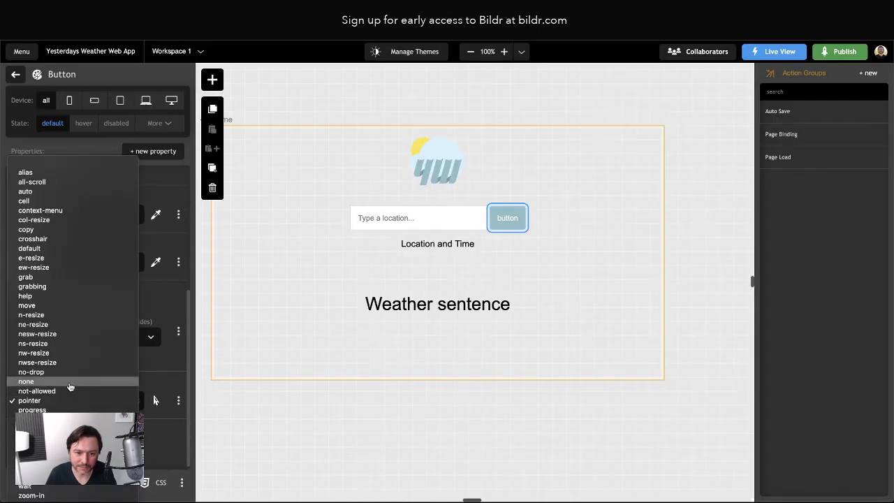
pyautogui.click(70, 383)
pyautogui.click(70, 400)
pyautogui.click(70, 419)
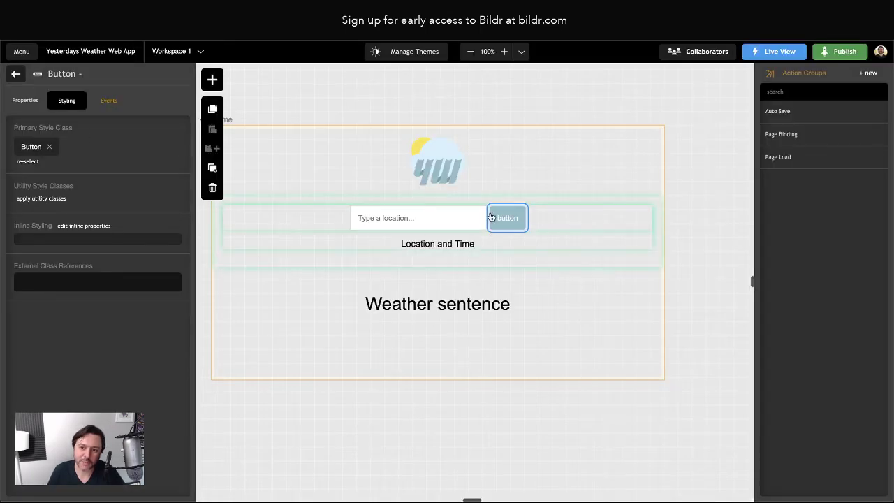
# Add a border-top-left-radius property to the search button's inline style
pyautogui.click(17, 74)
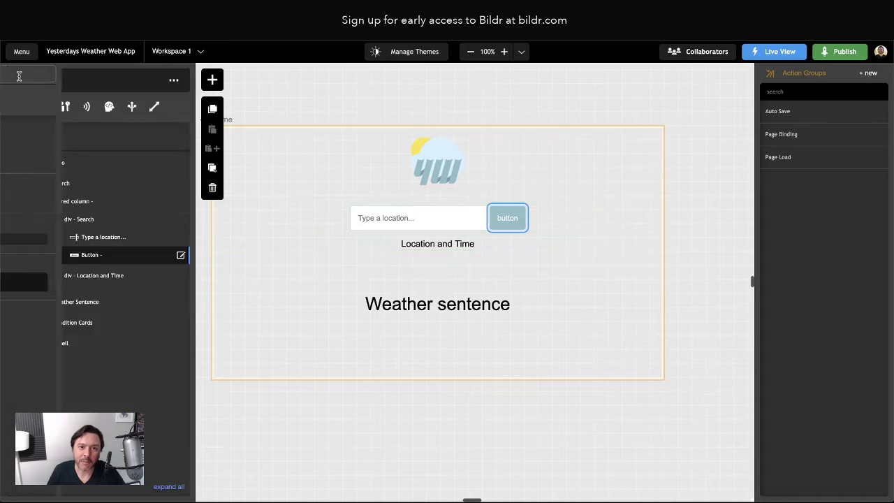
pyautogui.click(90, 255)
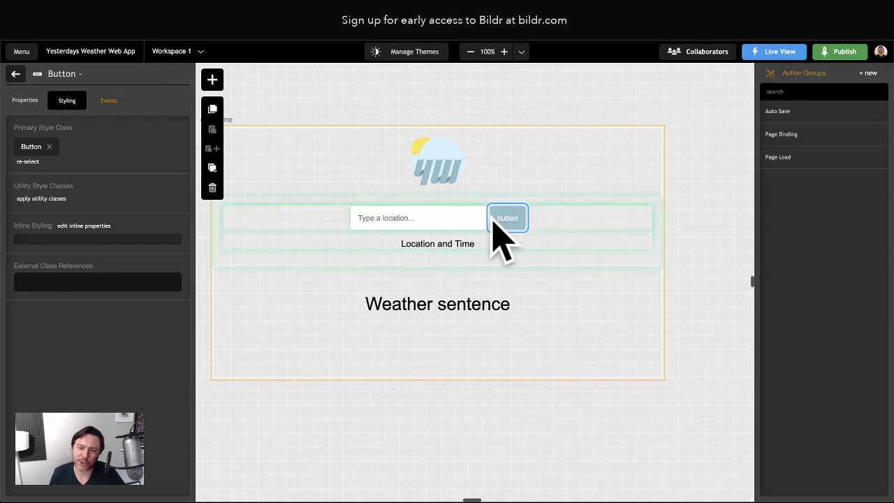
pyautogui.click(82, 227)
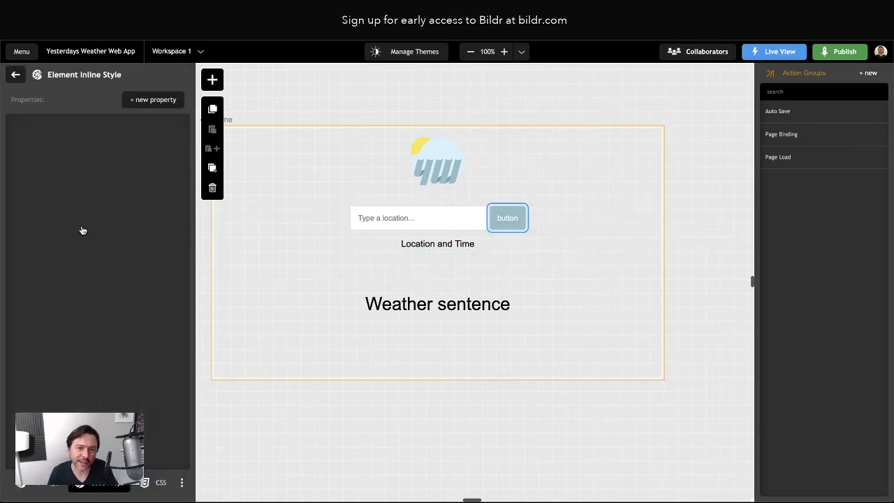
pyautogui.click(151, 102)
pyautogui.write('border')
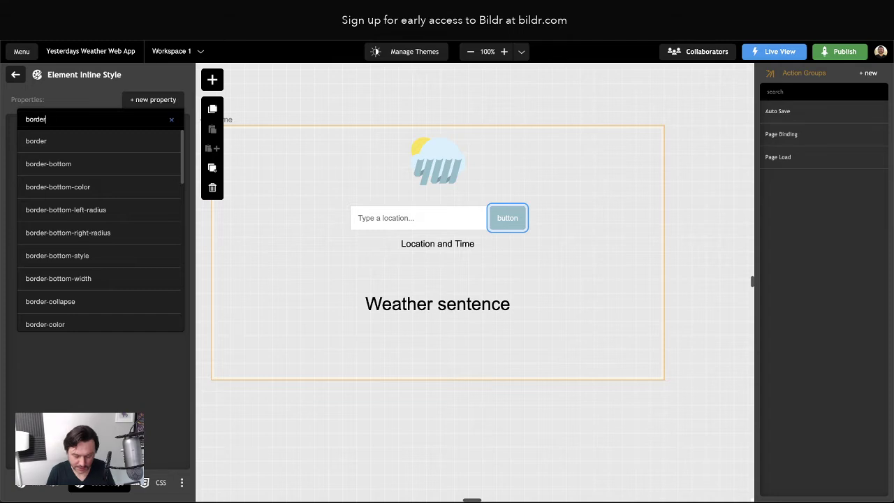
pyautogui.write('-top-left')
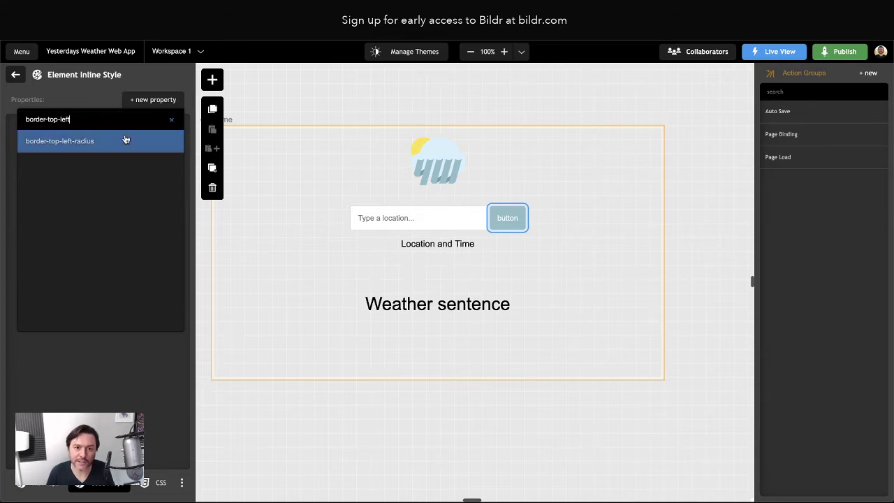
pyautogui.click(123, 140)
# Add a border-bottom-left-radius property to the button's inline style and set both left corner radii to 0
pyautogui.click(160, 101)
pyautogui.write('bor')
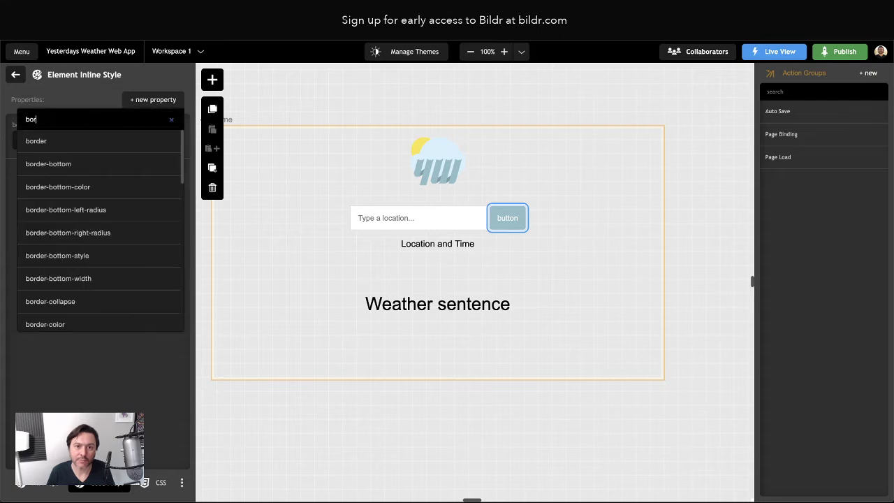
pyautogui.write('der-bot')
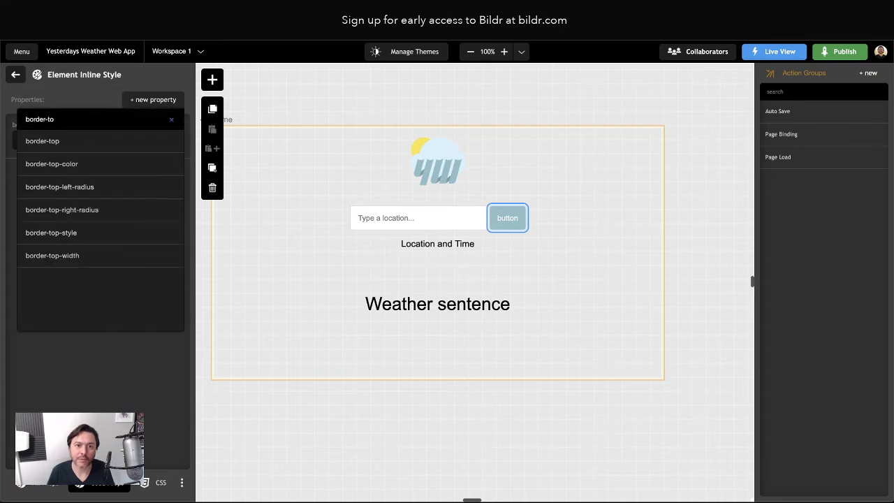
pyautogui.write('tom-left')
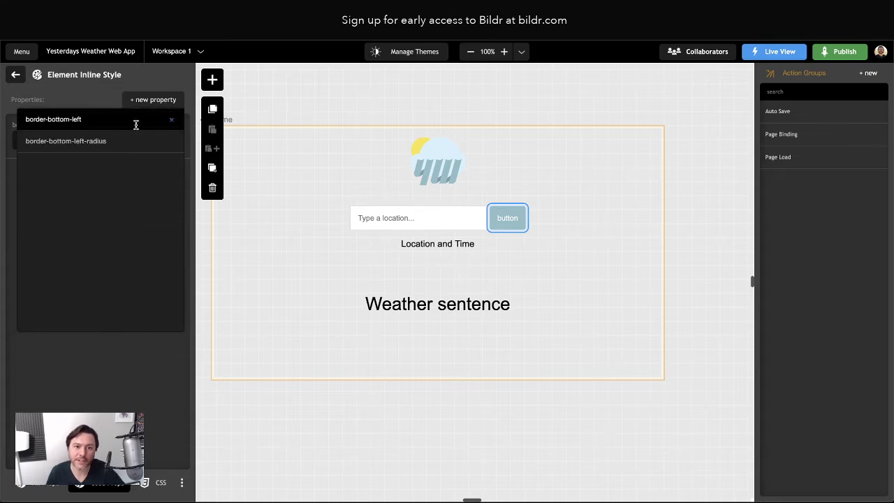
pyautogui.click(124, 140)
pyautogui.click(79, 139)
pyautogui.write('0')
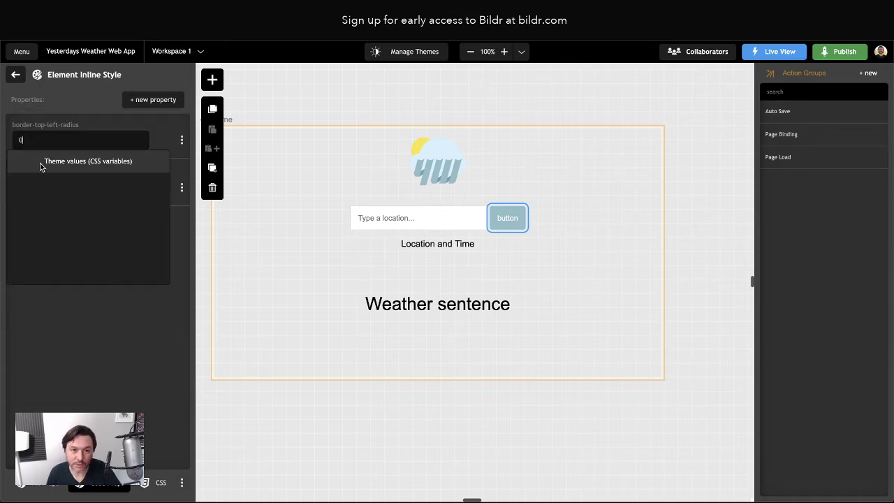
pyautogui.click(27, 210)
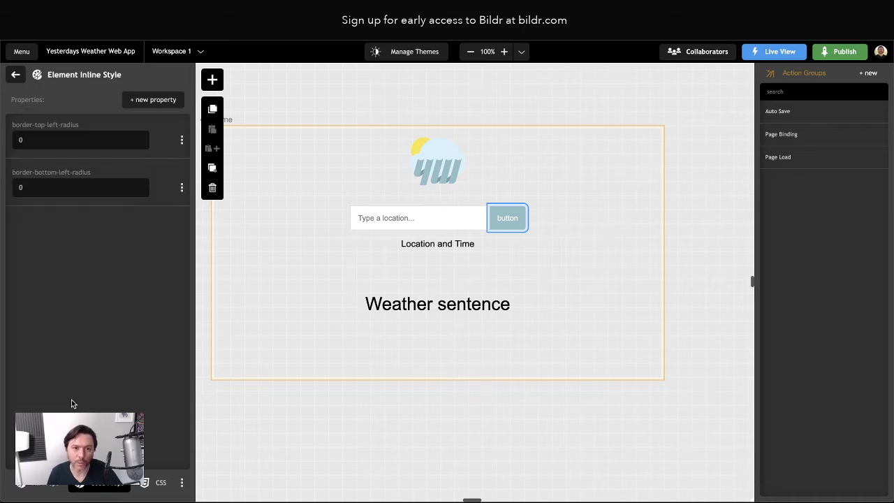
# Add a border-right property to the inline style of the "Type a location..." input field
pyautogui.click(597, 231)
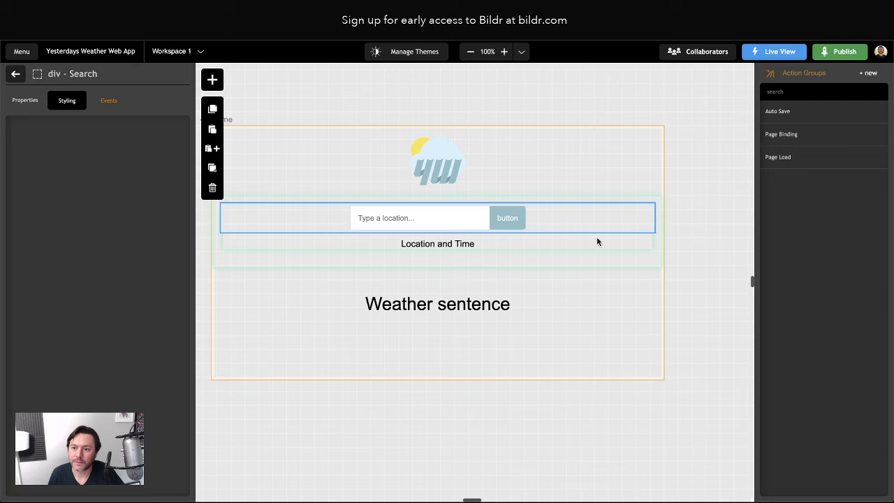
pyautogui.click(487, 221)
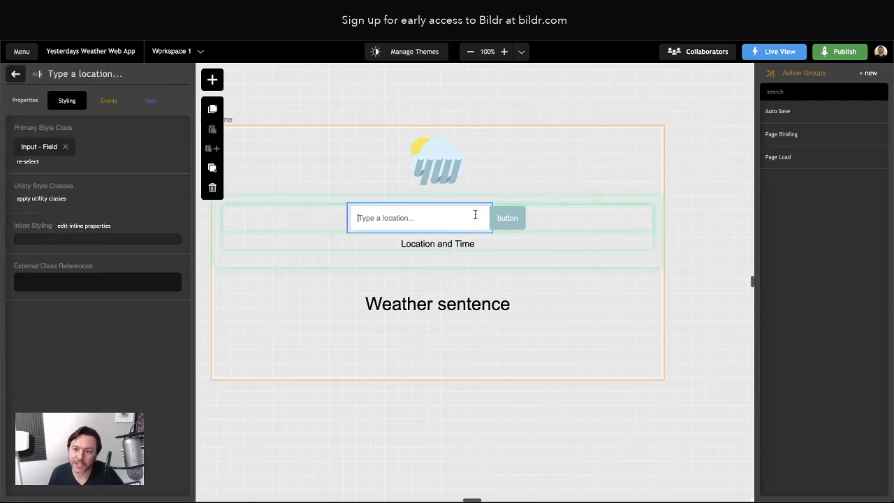
pyautogui.click(70, 227)
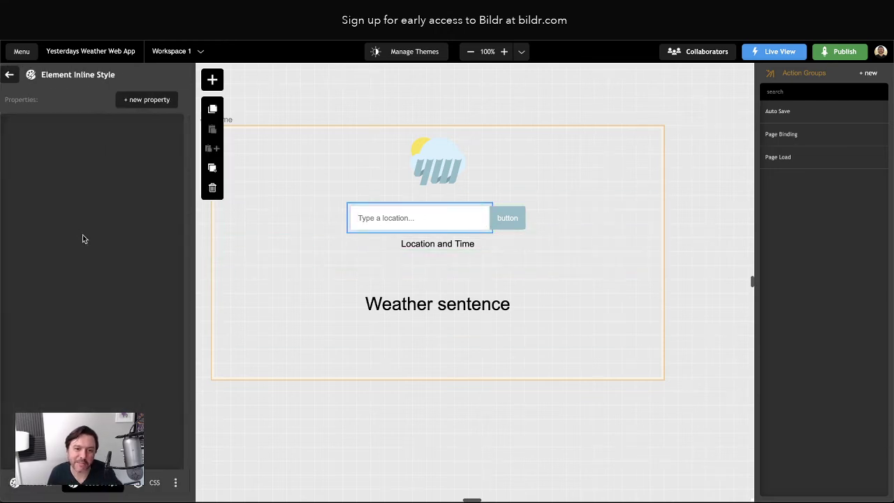
pyautogui.click(151, 105)
pyautogui.write('border')
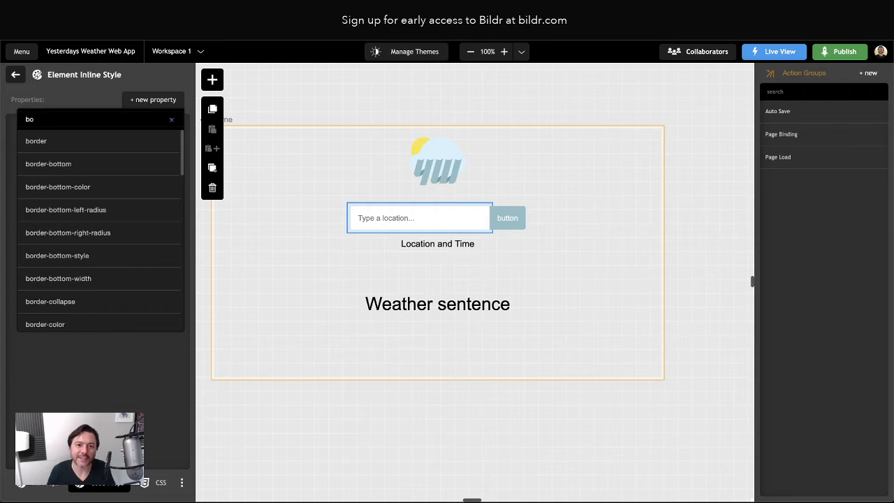
pyautogui.write('-right')
pyautogui.click(121, 140)
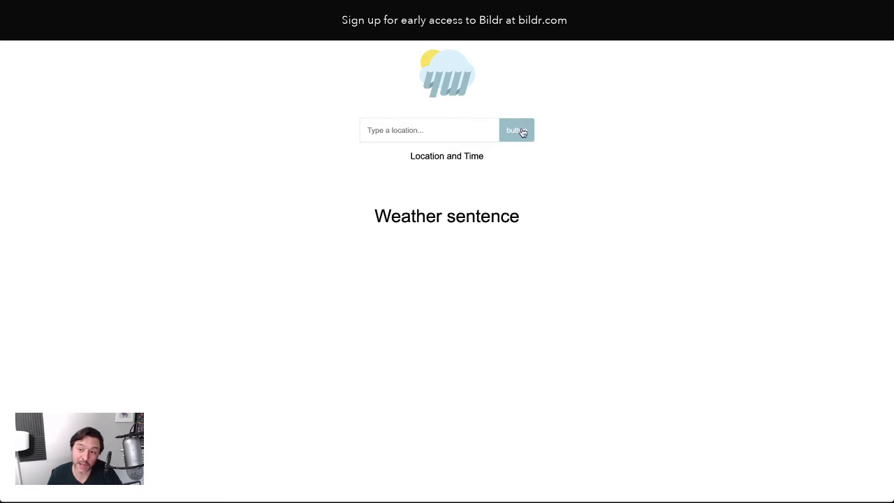
# Check how the location field and its button look in the live page, and return to the editor
pyautogui.doubleClick(439, 217)
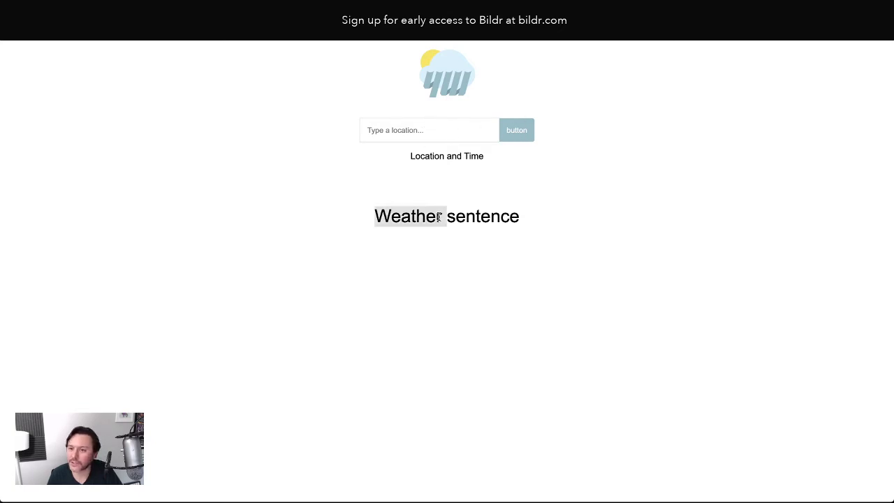
pyautogui.click(443, 217)
pyautogui.tripleClick(433, 156)
pyautogui.click(561, 231)
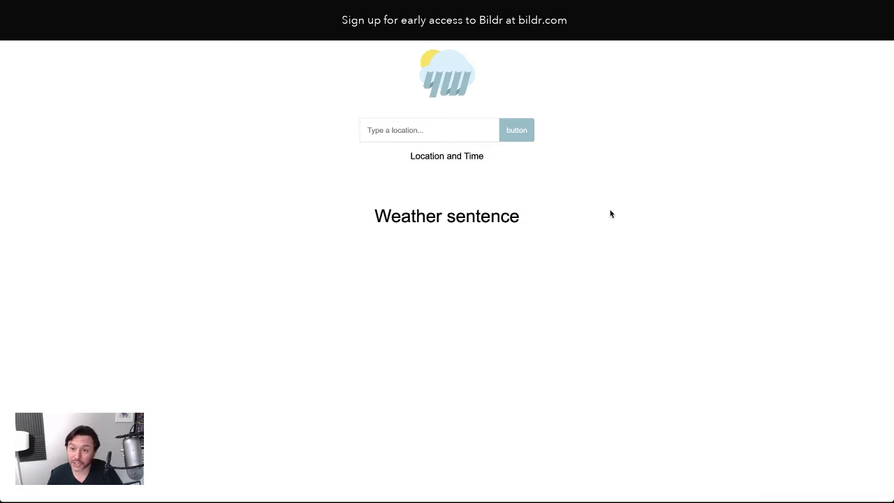
pyautogui.press('Escape')
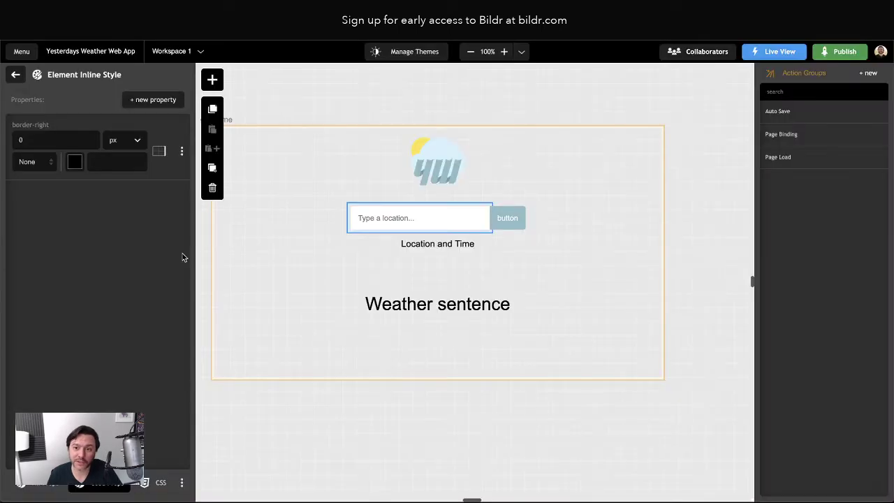
# Set the Button style class border to 1 px, Solid, with colour #8DBBCA
pyautogui.click(515, 222)
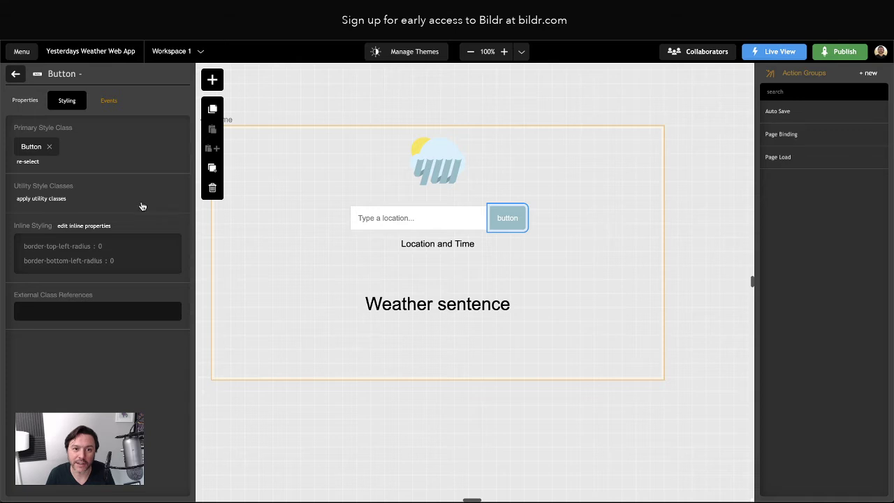
pyautogui.click(30, 147)
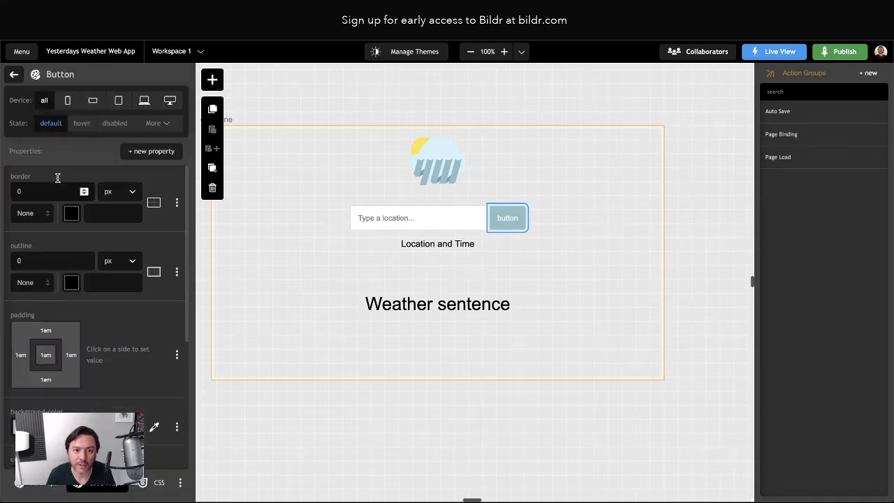
pyautogui.click(25, 215)
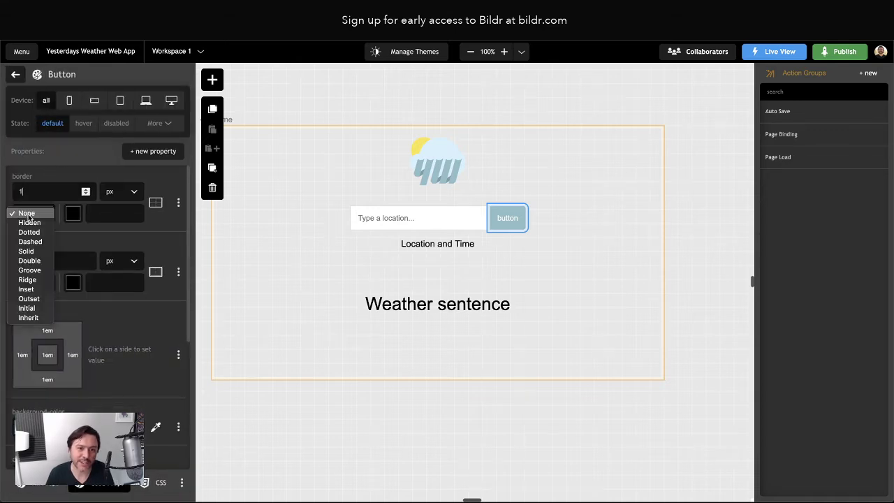
pyautogui.click(34, 251)
pyautogui.click(104, 219)
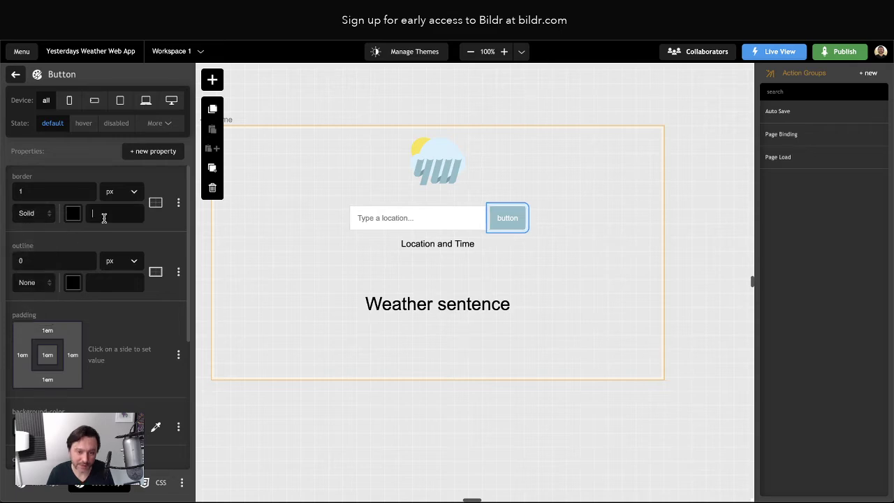
pyautogui.write('#8DBBCA')
pyautogui.click(153, 222)
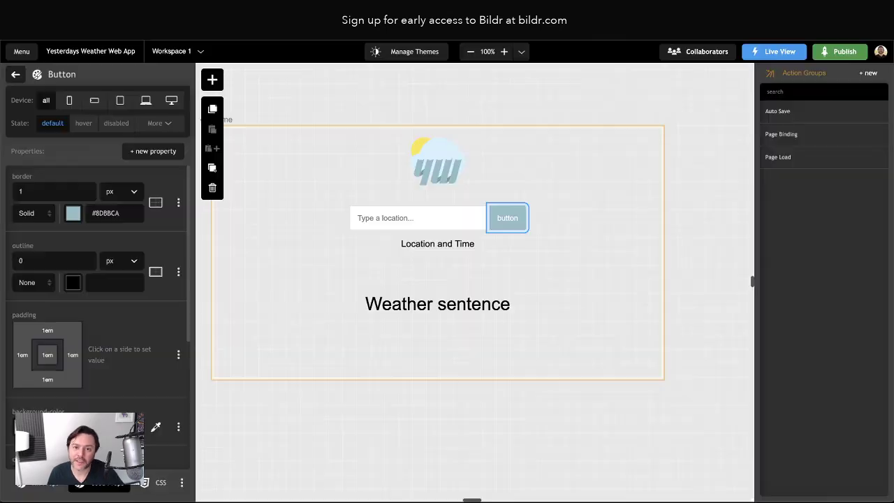
# Change the button's display text to "Search"
pyautogui.click(15, 74)
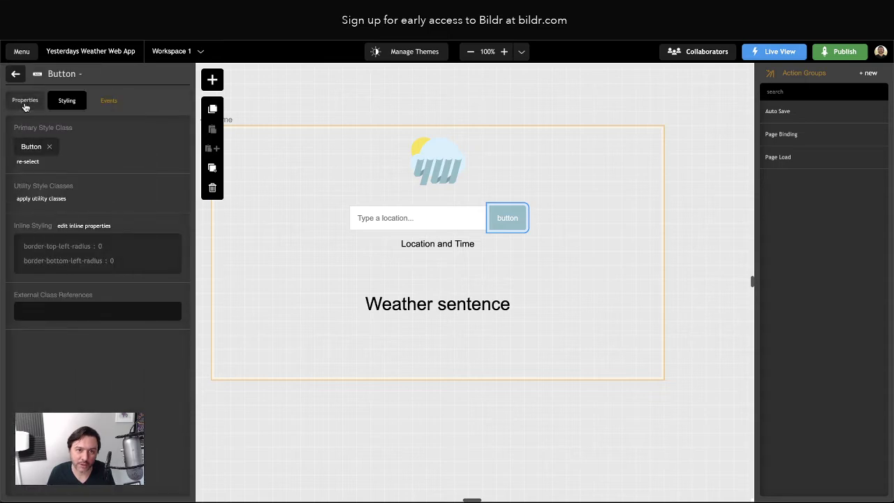
pyautogui.click(17, 75)
pyautogui.click(80, 256)
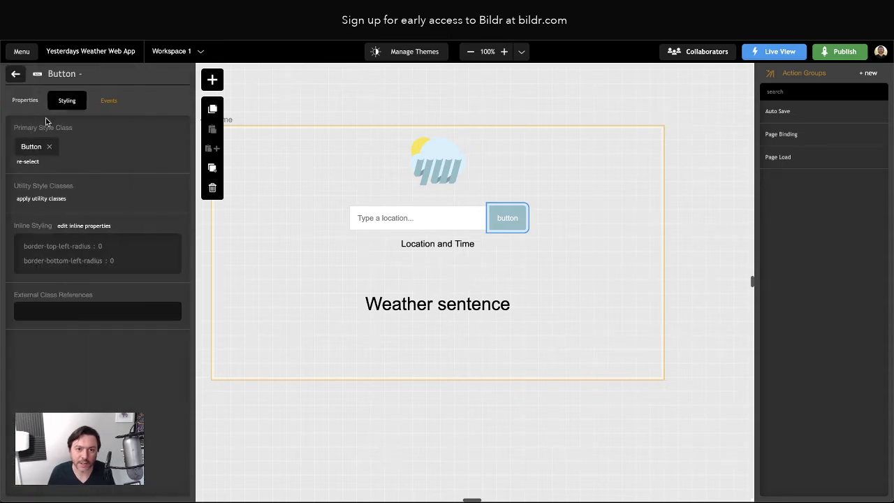
pyautogui.doubleClick(43, 196)
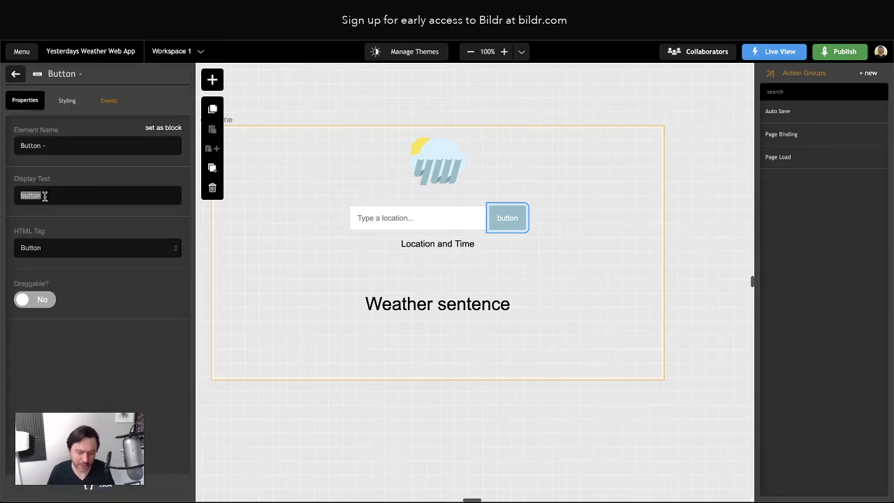
pyautogui.write('Search')
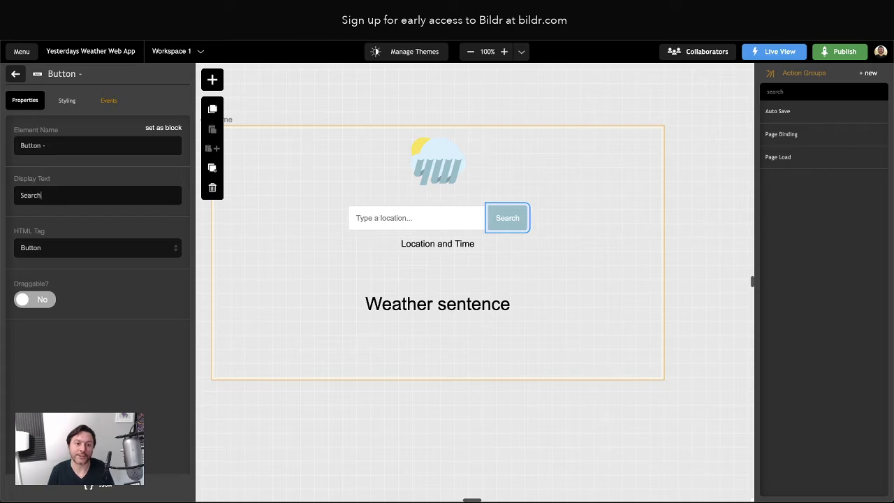
pyautogui.click(93, 388)
# Switch to the live page and check the Search button beside the location field
pyautogui.click(55, 35)
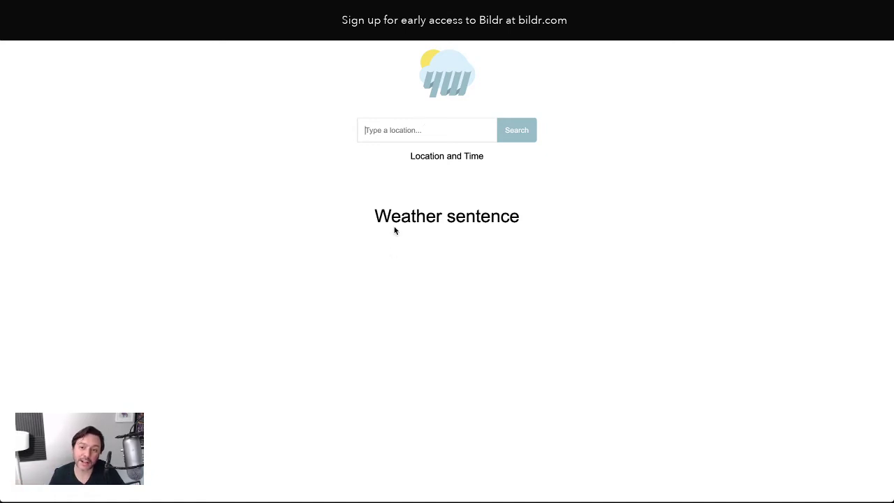
pyautogui.moveTo(394, 228); pyautogui.dragTo(508, 216)
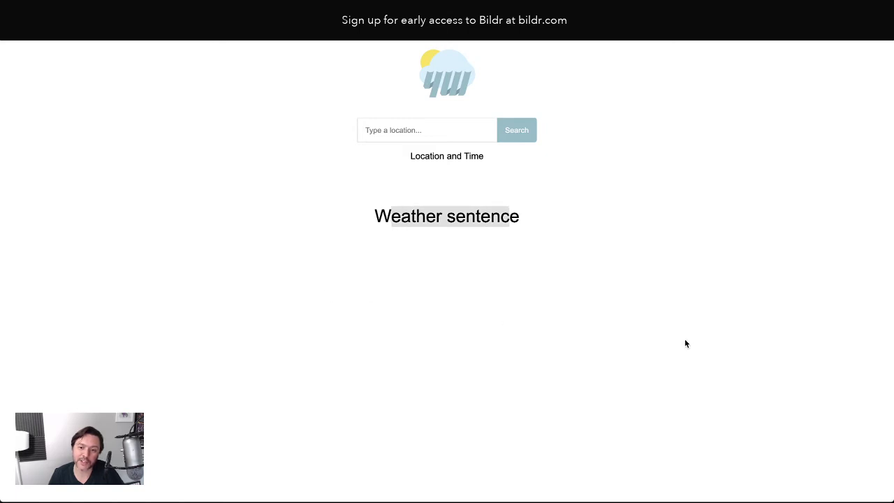
pyautogui.click(454, 363)
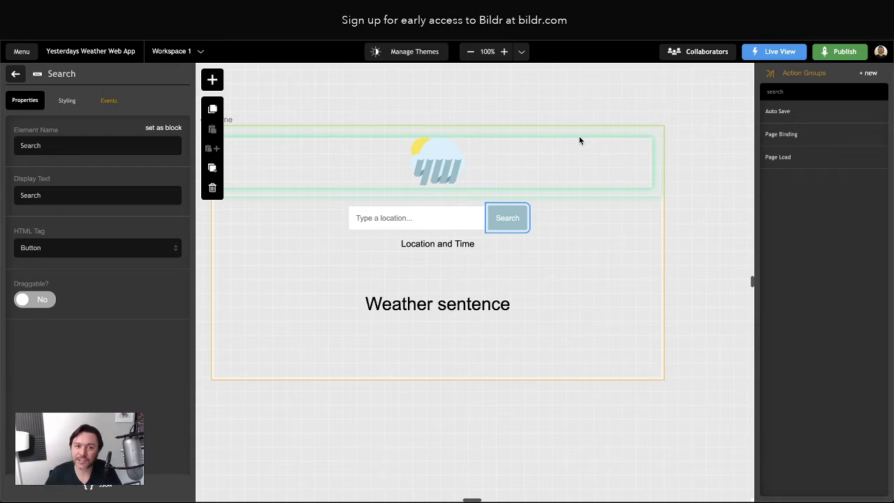
# Create a new action group for the Home page named "Get Weather Data", and return to the action group list
pyautogui.click(15, 74)
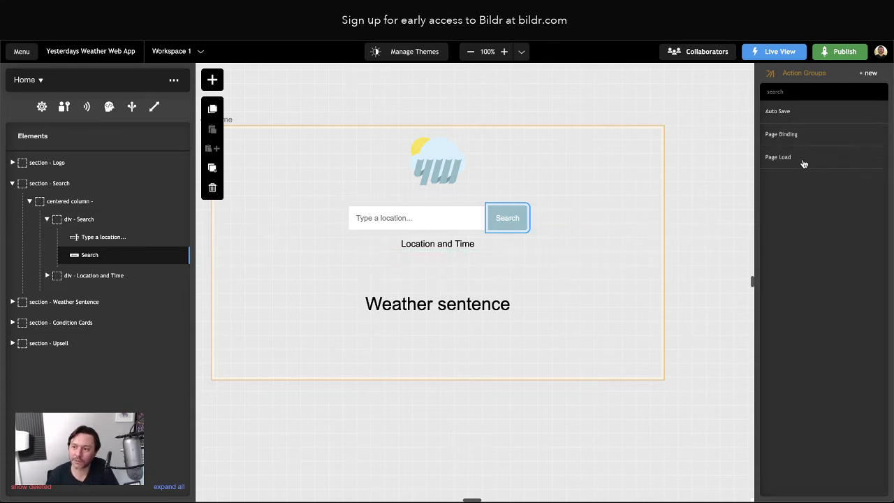
pyautogui.click(598, 115)
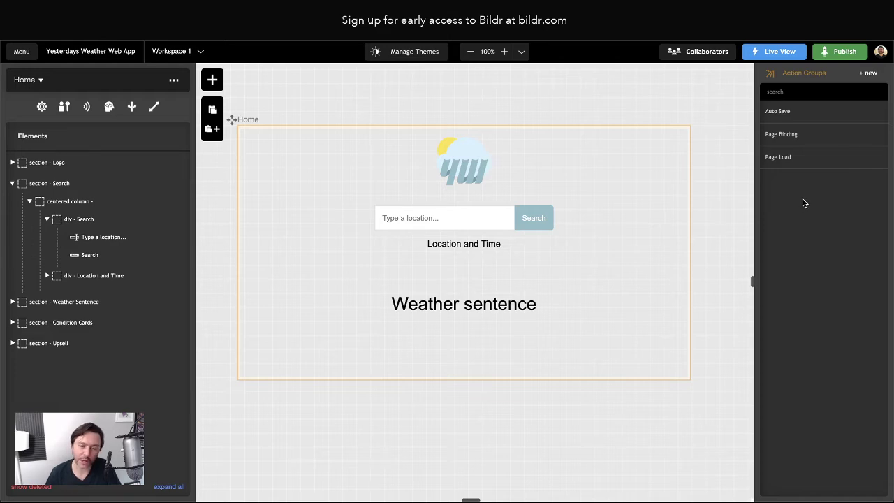
pyautogui.click(869, 74)
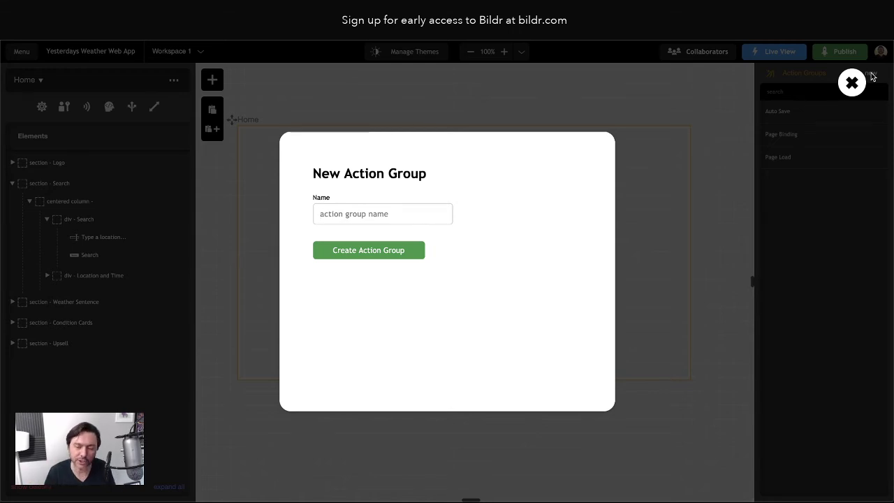
pyautogui.write('Get')
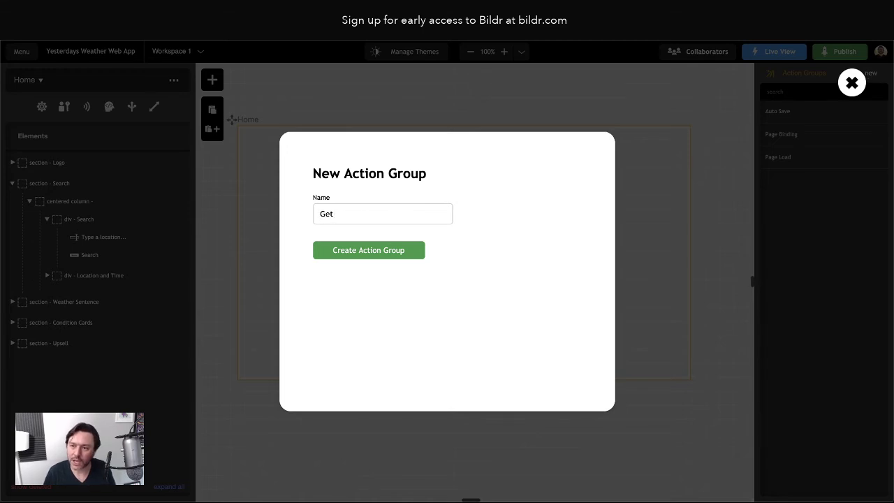
pyautogui.write(' Weather Data')
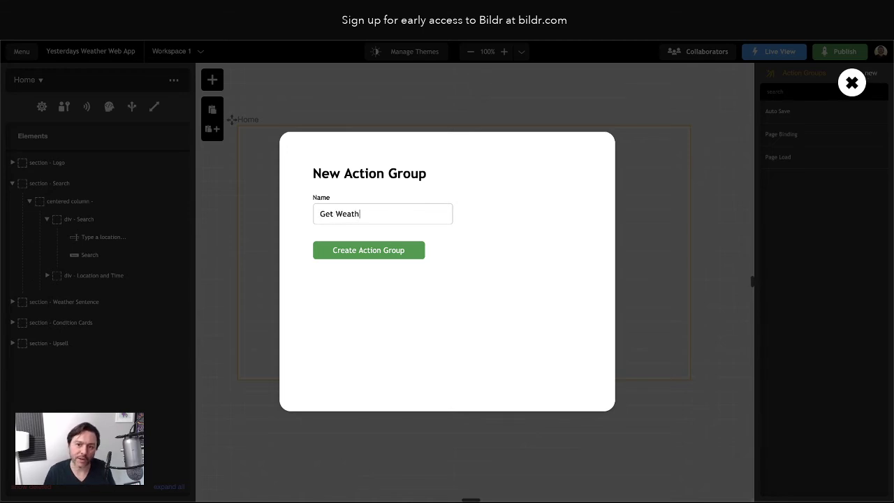
pyautogui.click(379, 251)
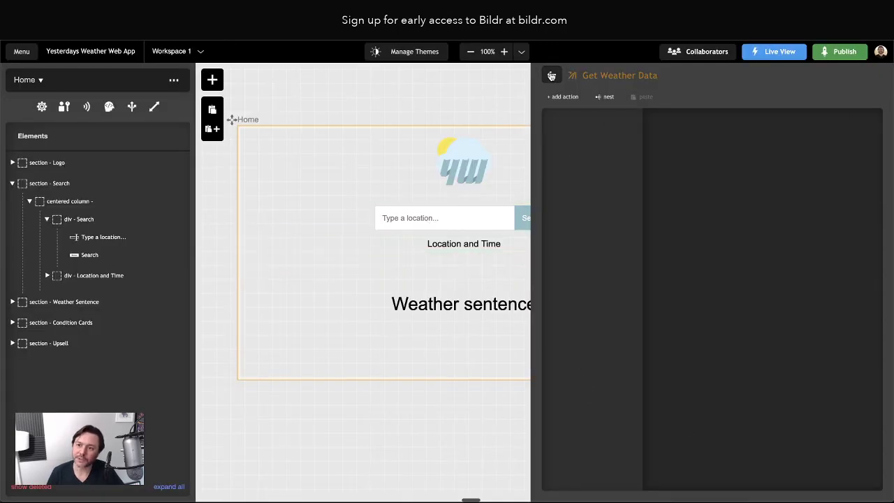
pyautogui.click(551, 75)
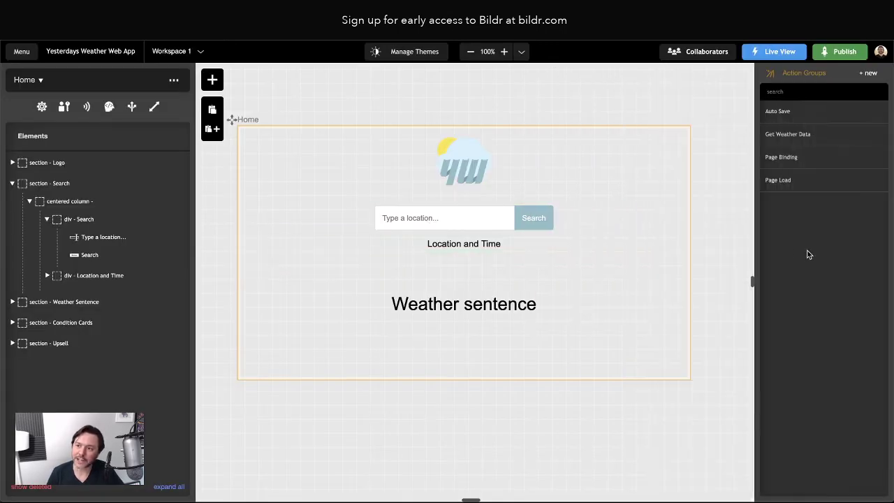
# Add an "Element - set value" action to the Get Weather Data action group
pyautogui.click(778, 139)
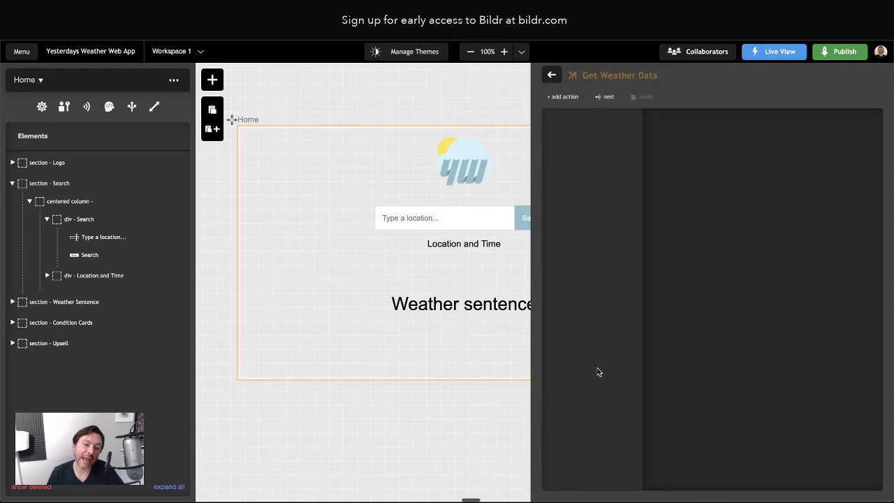
pyautogui.click(566, 99)
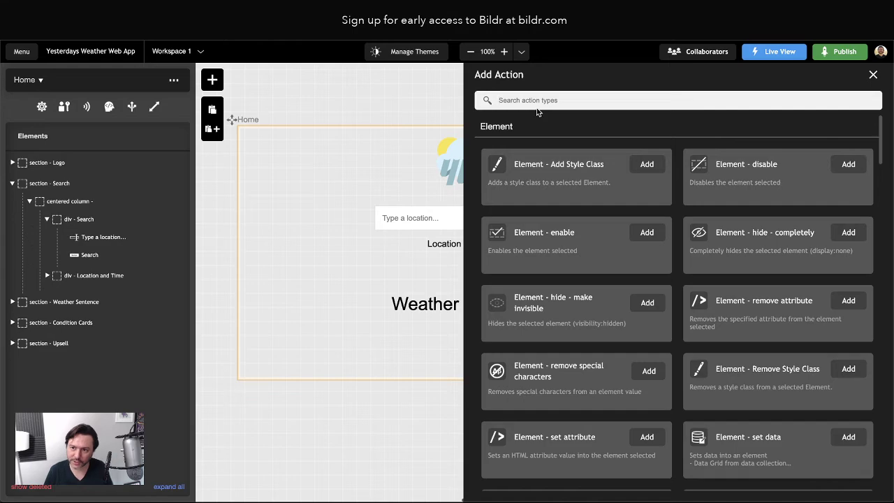
pyautogui.scroll(-15, 602, 247)
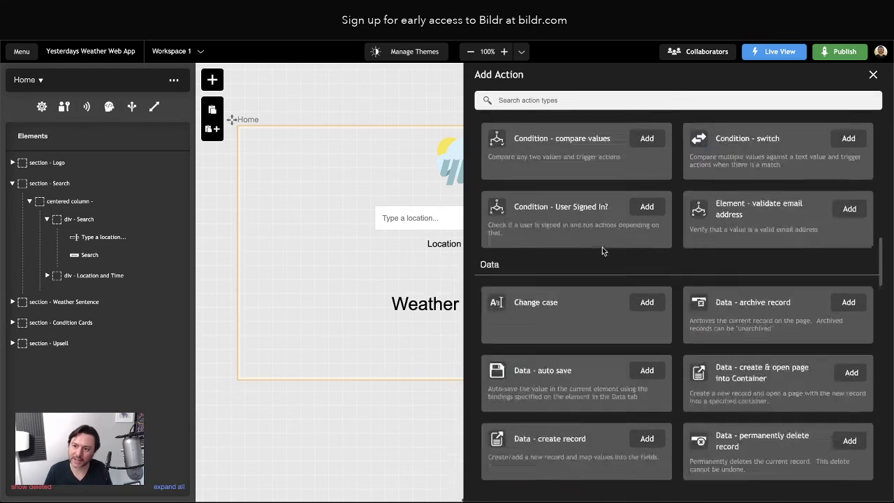
pyautogui.scroll(-2, 602, 247)
pyautogui.scroll(15, 601, 244)
pyautogui.click(526, 99)
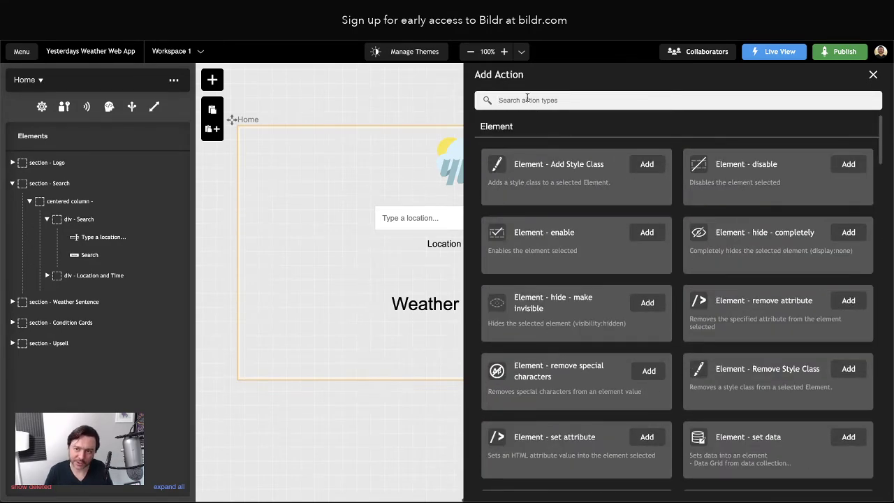
pyautogui.write('set value')
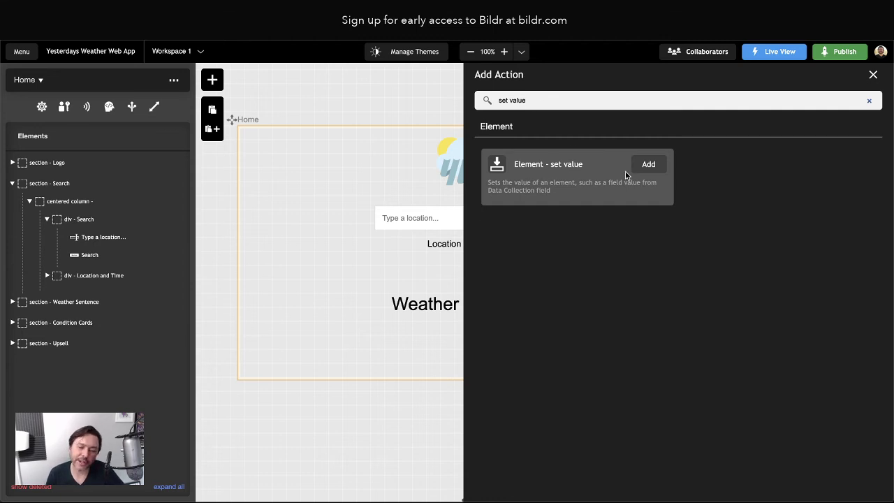
pyautogui.click(651, 167)
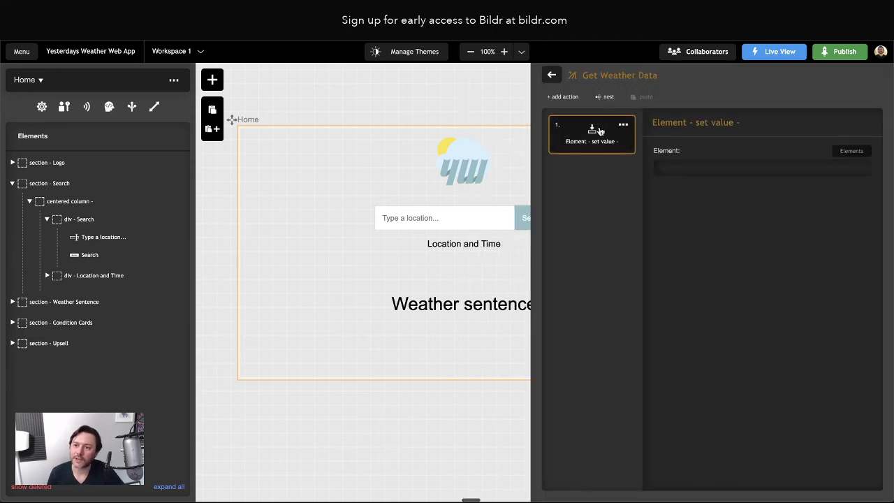
# Target the "Type a location..." input with the set value action and set its value to "TEST"
pyautogui.click(707, 178)
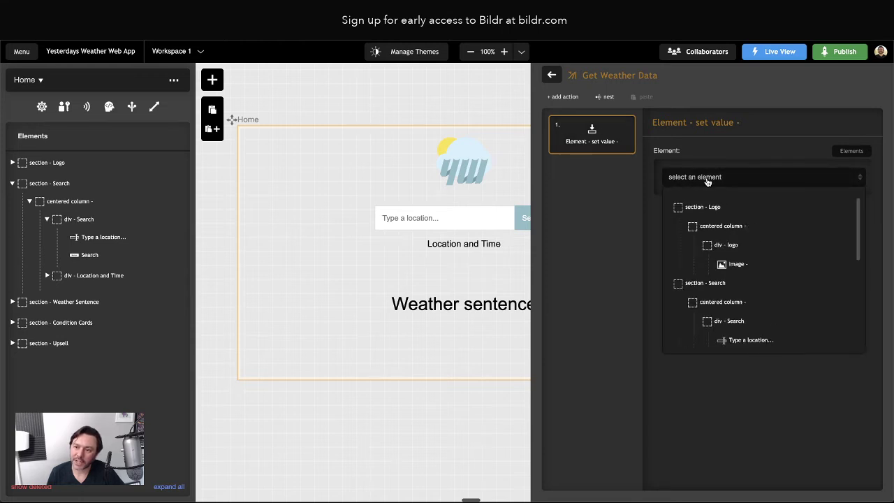
pyautogui.scroll(-2, 753, 260)
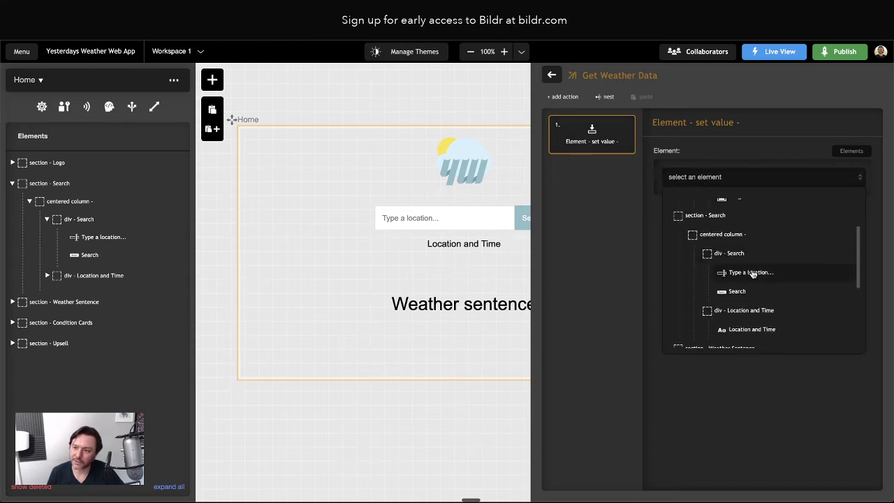
pyautogui.click(711, 180)
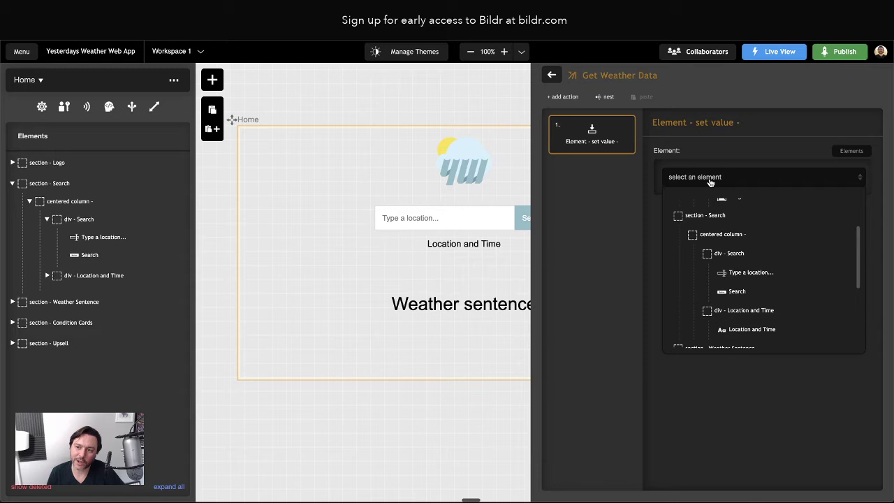
pyautogui.click(744, 274)
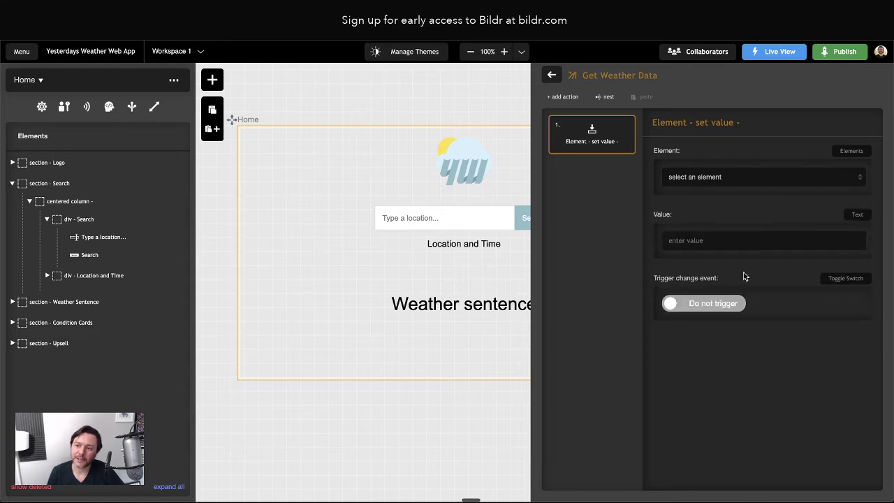
pyautogui.click(713, 178)
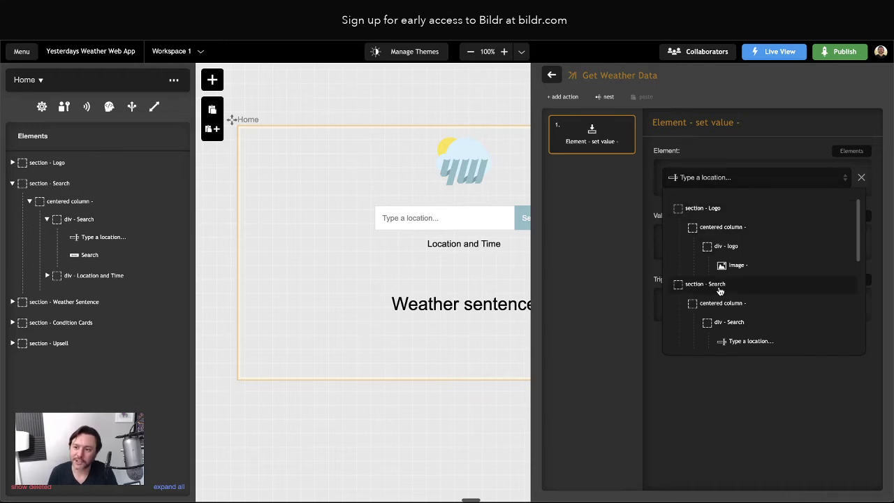
pyautogui.scroll(-5, 718, 286)
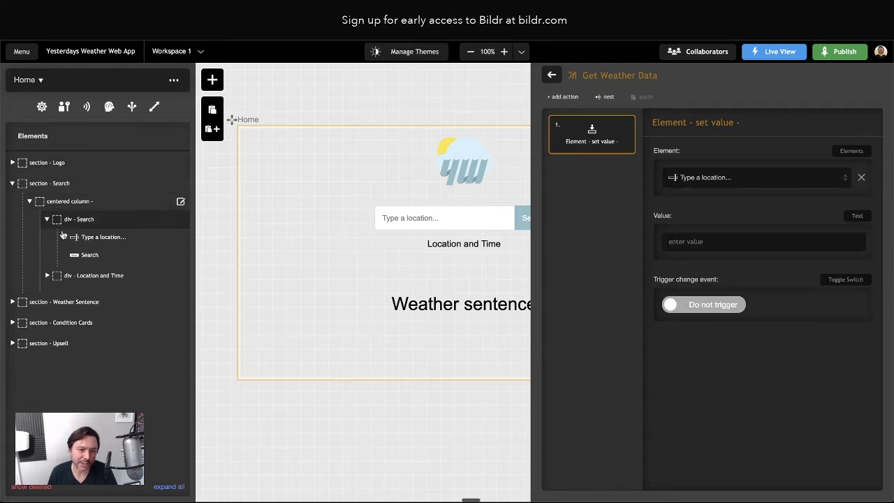
pyautogui.click(706, 179)
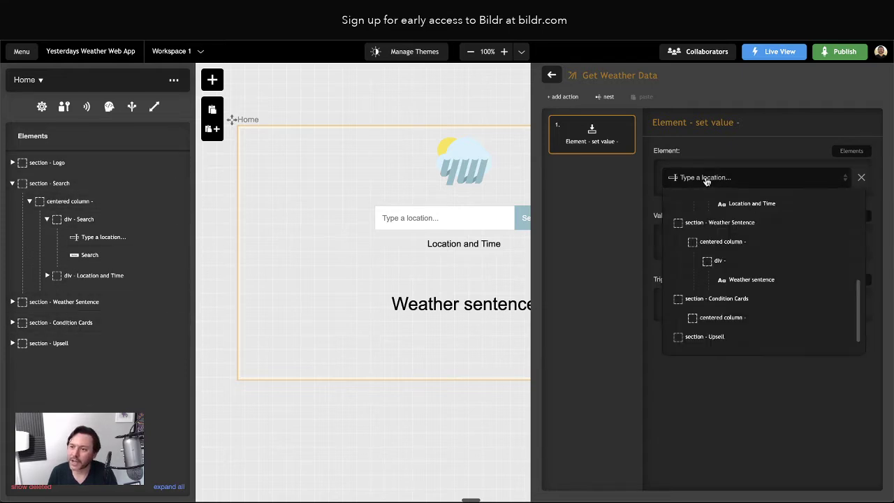
pyautogui.scroll(-1, 732, 237)
pyautogui.scroll(4, 733, 236)
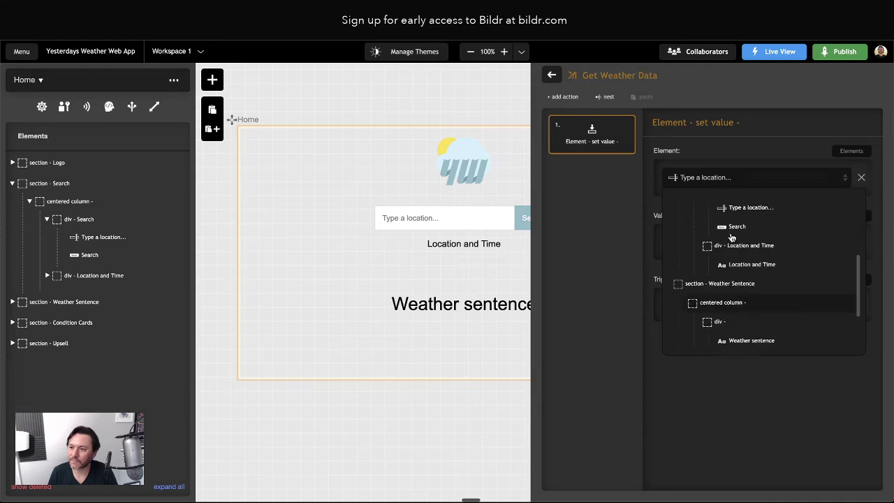
pyautogui.click(737, 265)
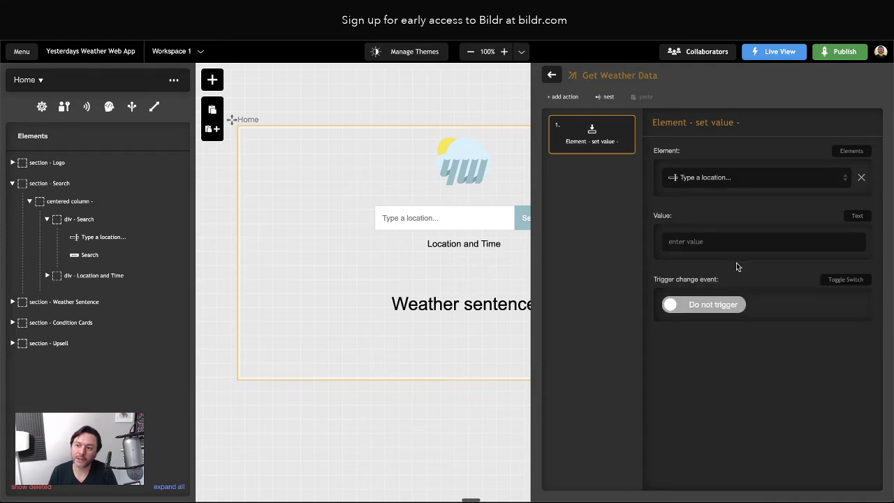
pyautogui.click(679, 239)
pyautogui.write('TEST')
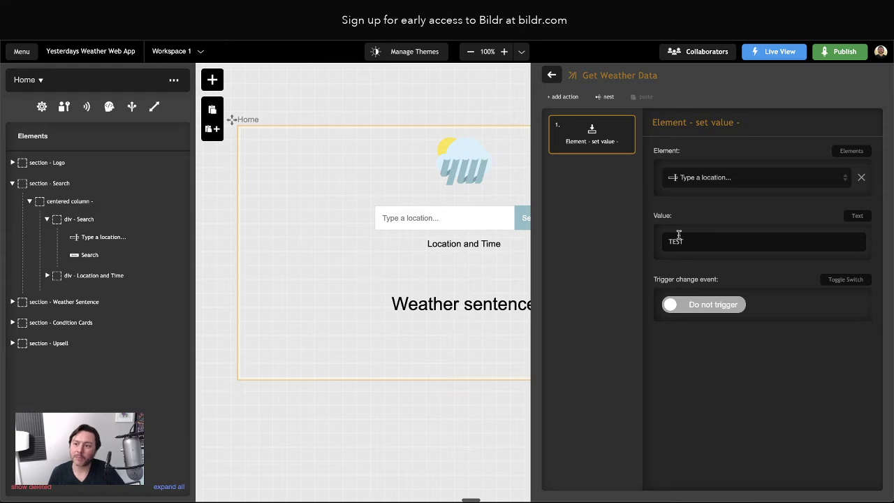
# Examine which input types are available for the value of the set value action
pyautogui.click(861, 218)
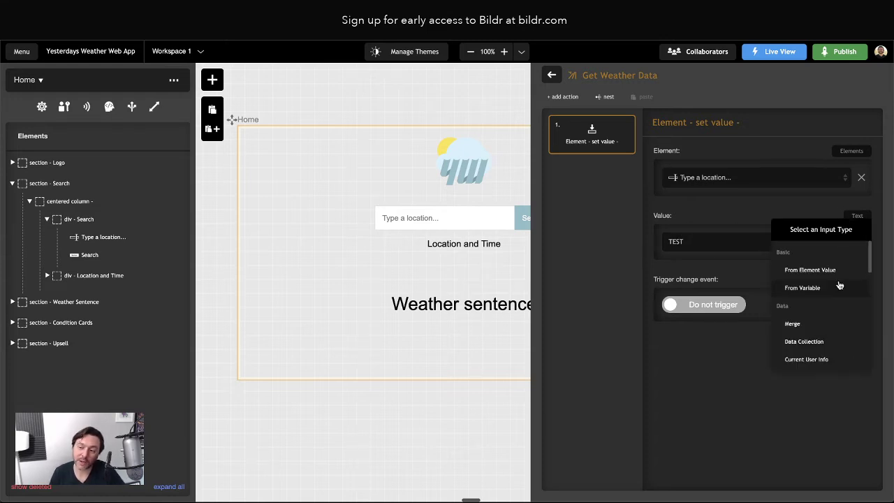
pyautogui.scroll(-2, 834, 308)
pyautogui.scroll(2, 834, 308)
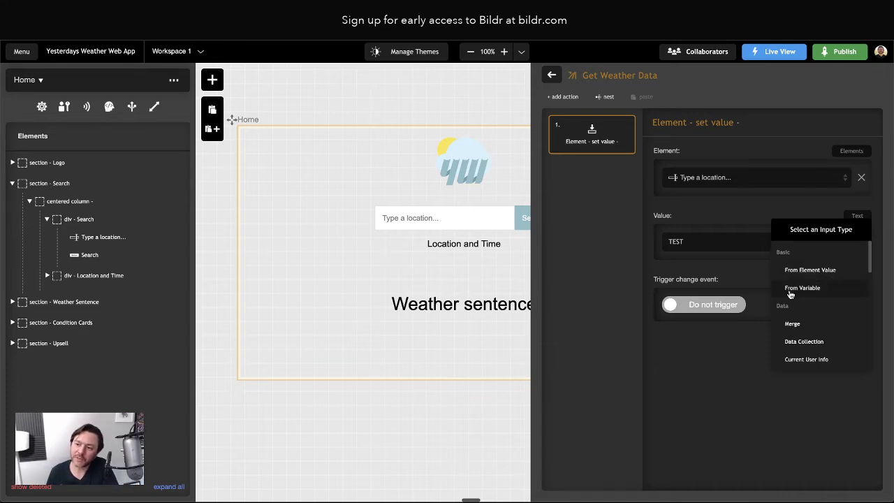
pyautogui.scroll(-1, 821, 297)
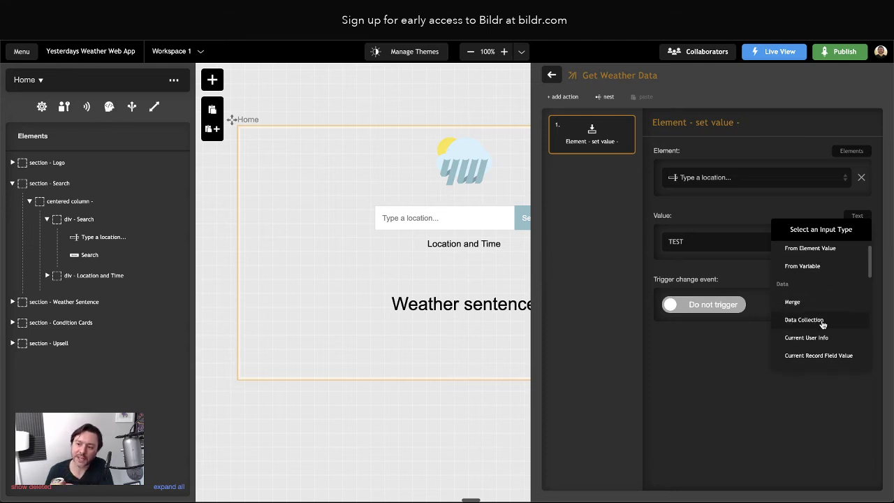
pyautogui.scroll(-3, 816, 293)
pyautogui.scroll(-3, 816, 287)
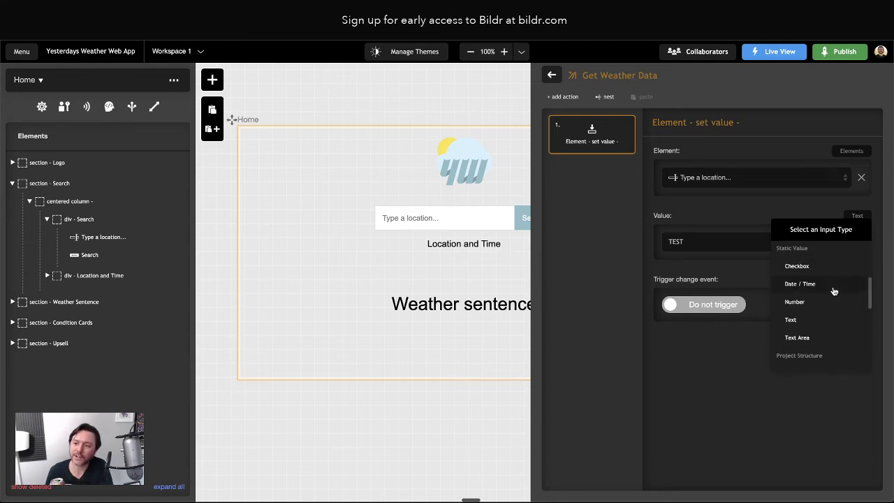
pyautogui.scroll(-5, 817, 288)
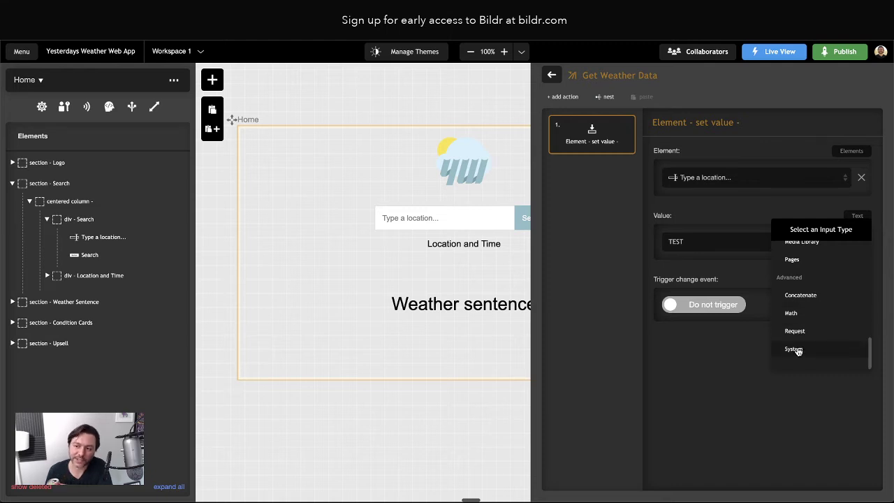
pyautogui.click(581, 321)
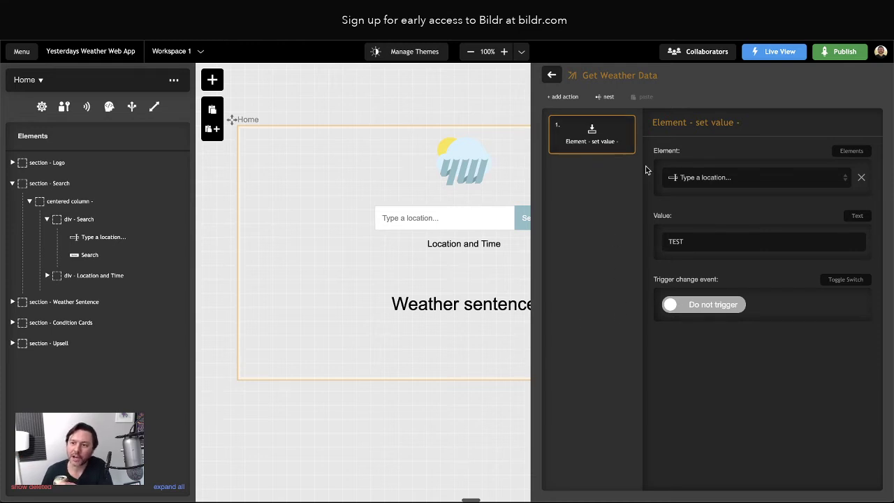
pyautogui.moveTo(689, 241); pyautogui.dragTo(668, 241)
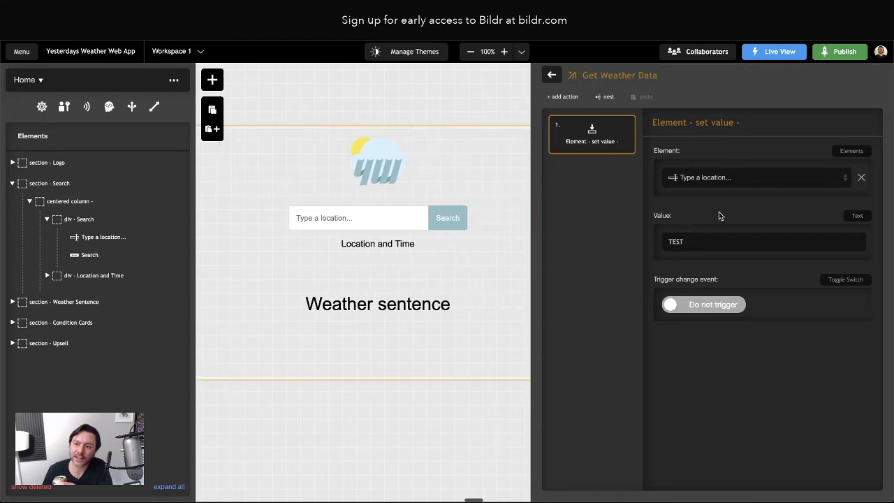
# Leave the Get Weather Data action group and open the event settings of the Search button
pyautogui.click(551, 74)
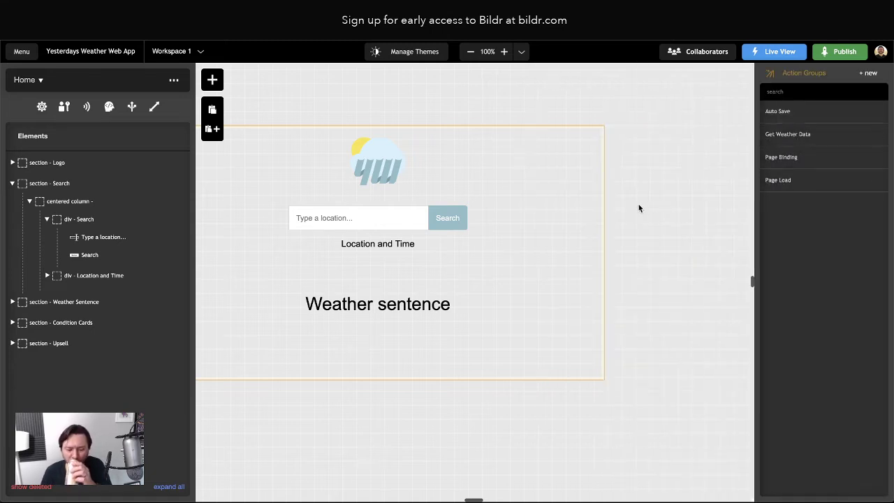
pyautogui.click(297, 218)
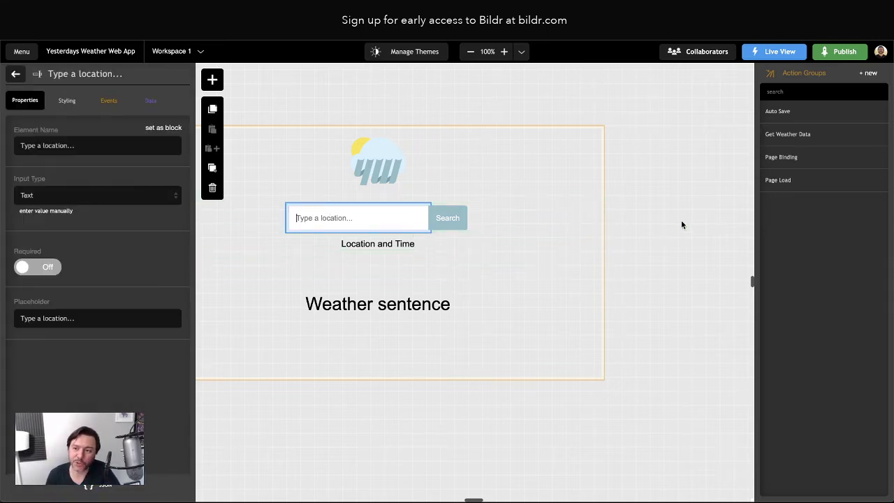
pyautogui.click(455, 222)
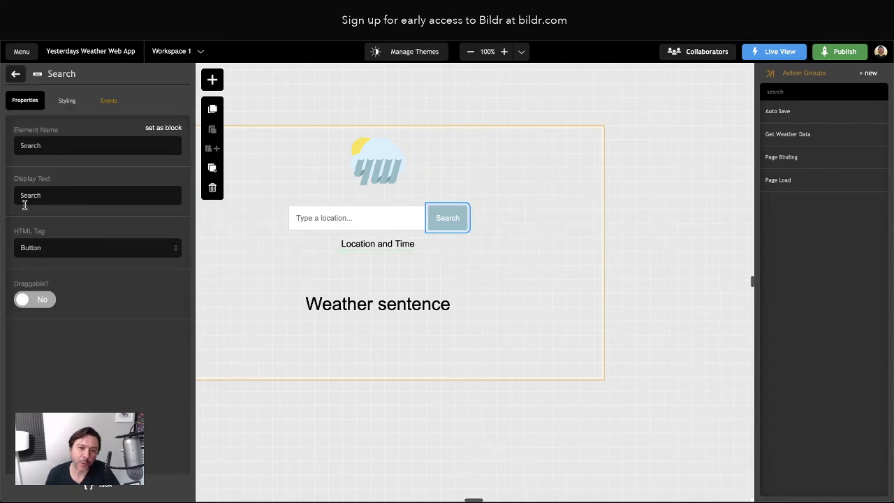
pyautogui.click(67, 101)
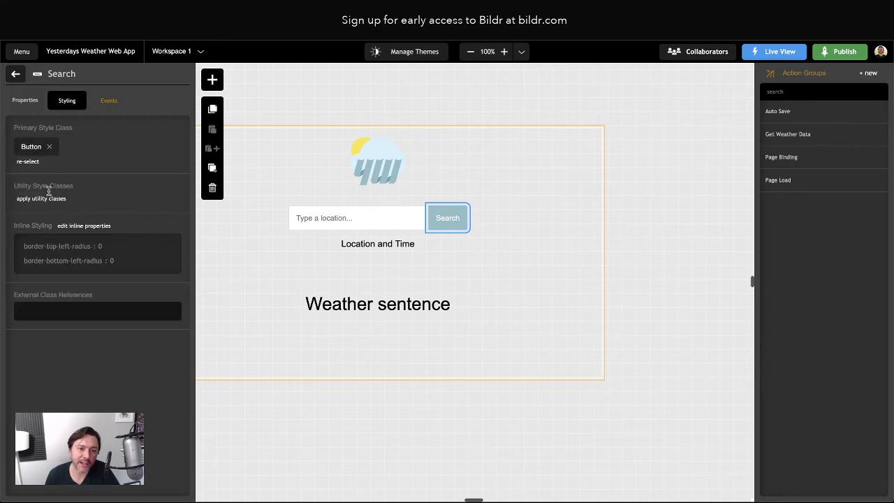
pyautogui.click(109, 101)
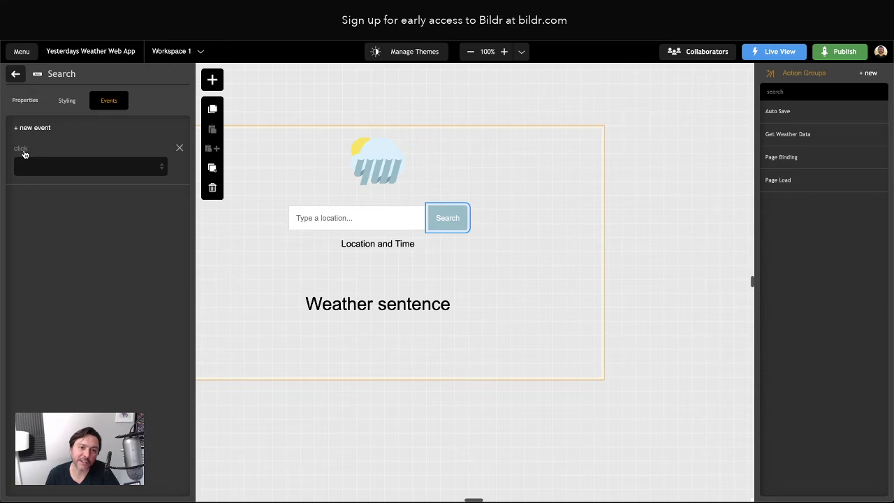
# Examine the event types offered for a new event on the Search button, then cancel without creating one
pyautogui.click(31, 128)
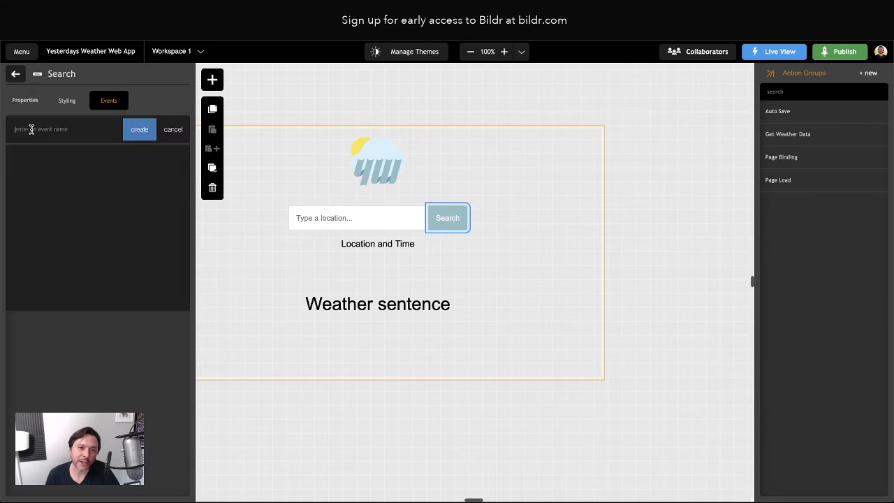
pyautogui.click(31, 128)
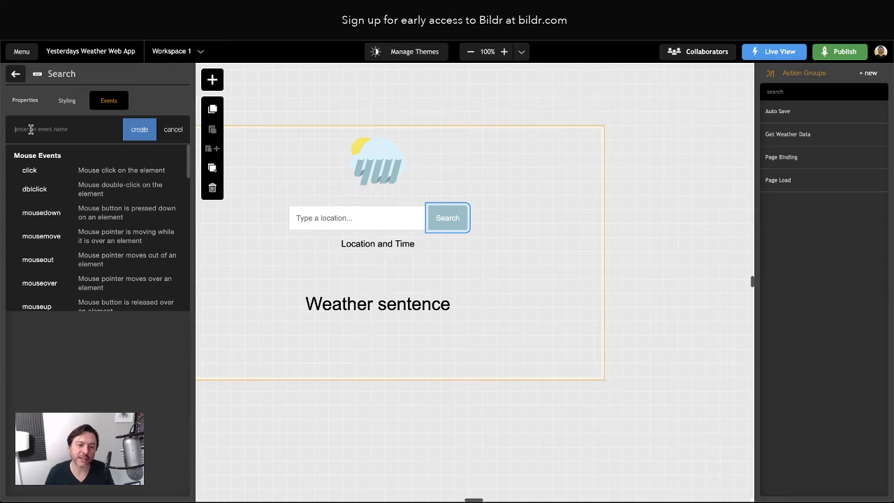
pyautogui.scroll(-10, 45, 191)
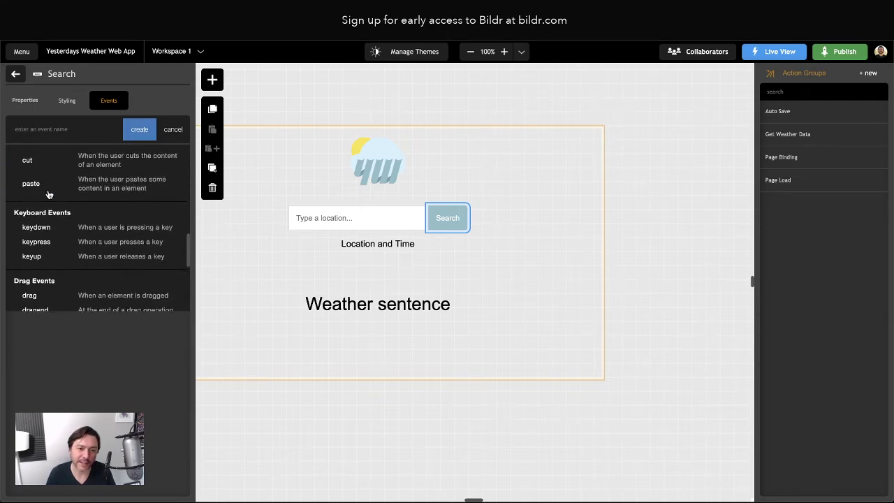
pyautogui.scroll(-4, 49, 194)
pyautogui.scroll(8, 51, 197)
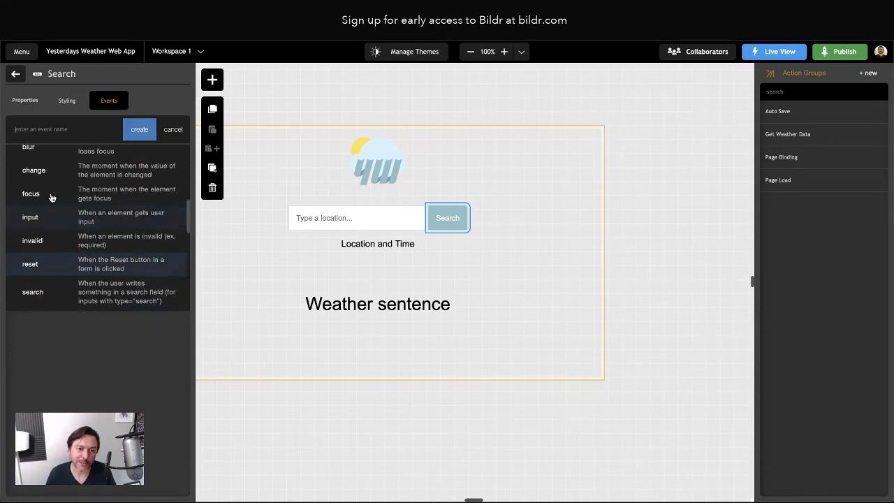
pyautogui.scroll(8, 51, 197)
pyautogui.write('asdf')
pyautogui.doubleClick(40, 131)
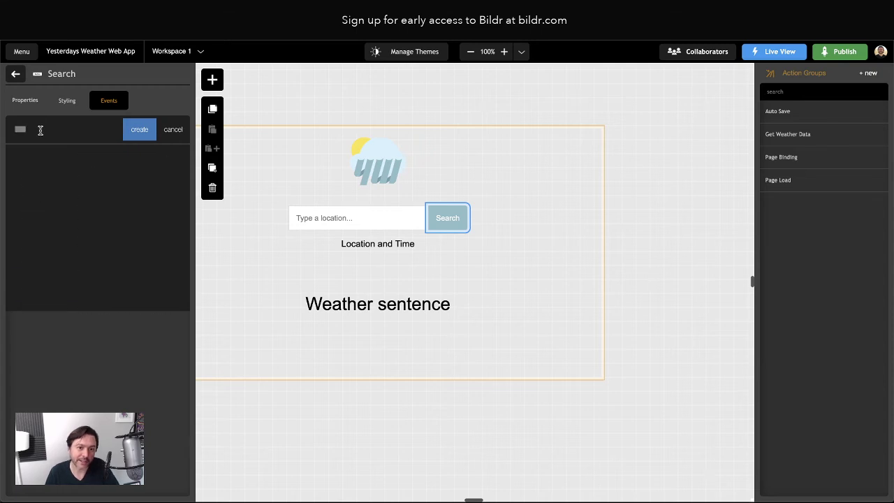
pyautogui.press('BackSpace')
pyautogui.click(172, 130)
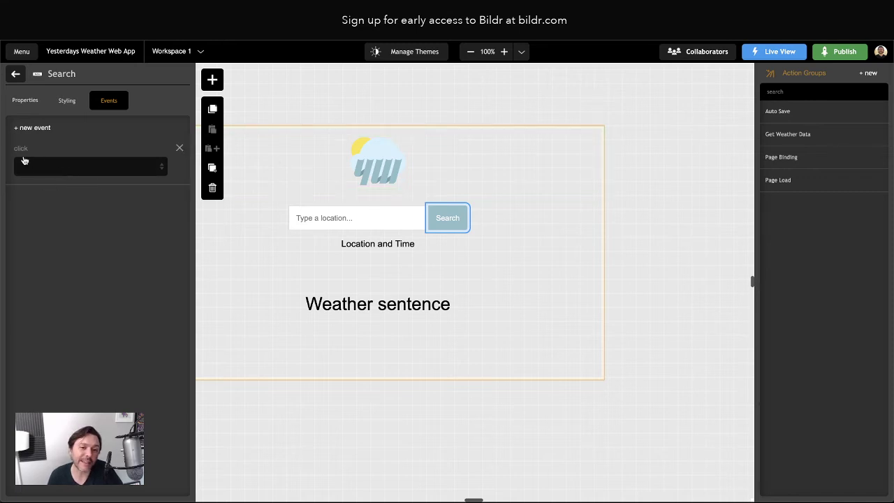
# Assign the Get Weather Data action group to the Search button's click event and return to the Elements list
pyautogui.click(53, 166)
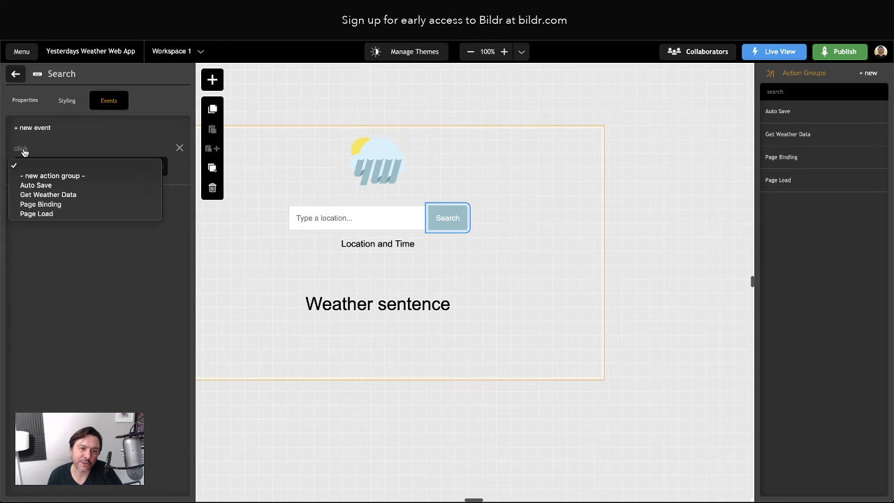
pyautogui.click(72, 197)
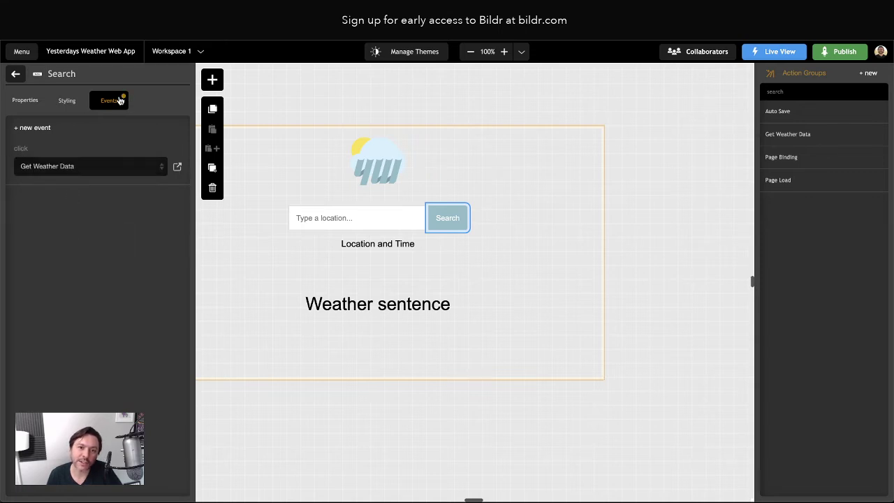
pyautogui.click(15, 74)
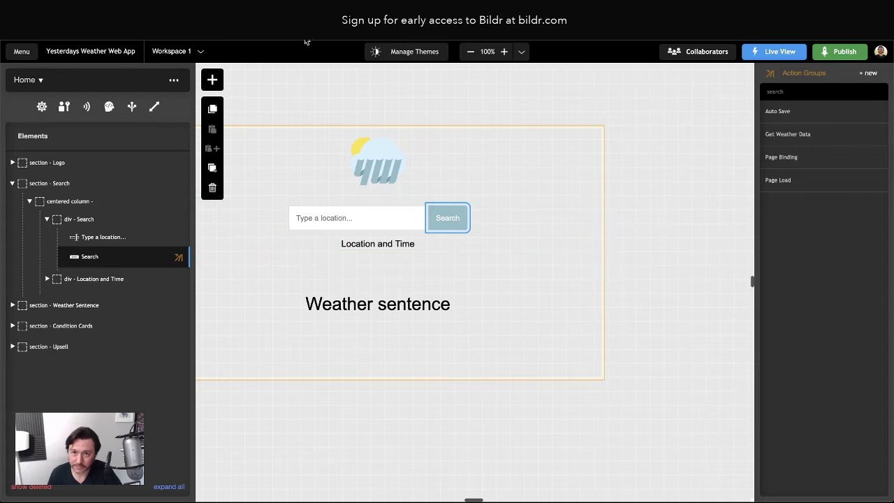
# Test the Search button on the live version of the page
pyautogui.click(295, 11)
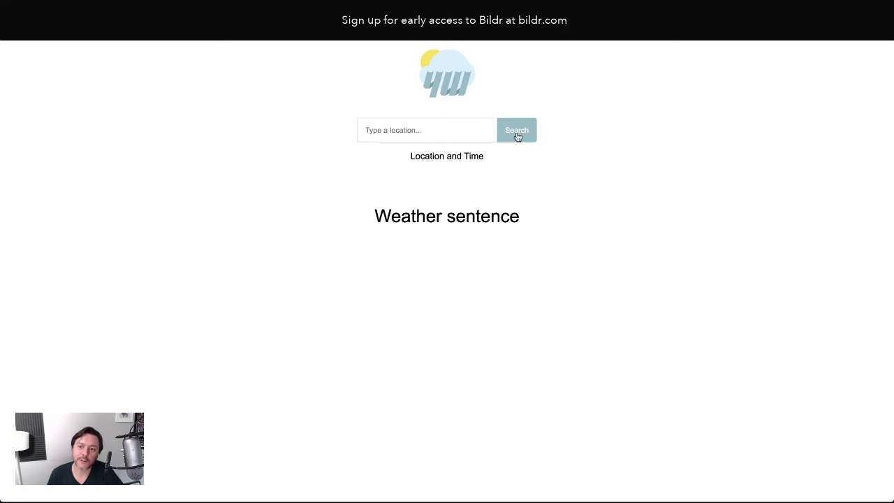
pyautogui.write('TEST')
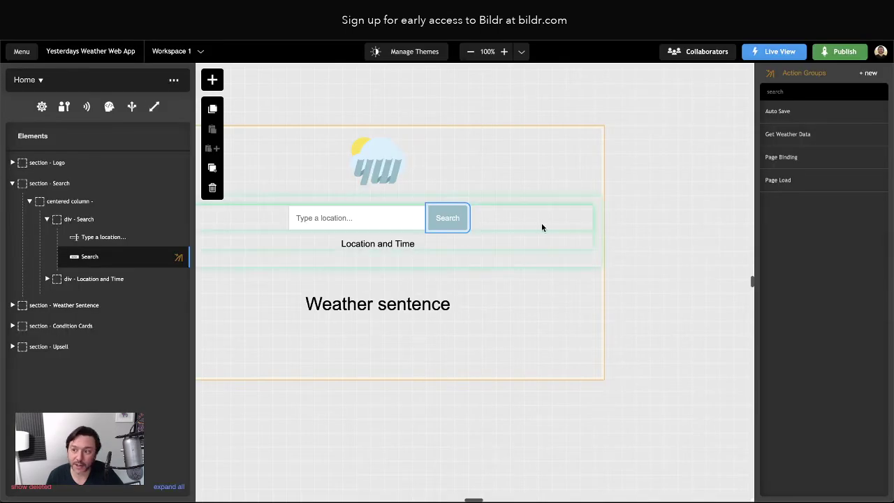
# Delete the set value action from the Get Weather Data action group
pyautogui.click(794, 133)
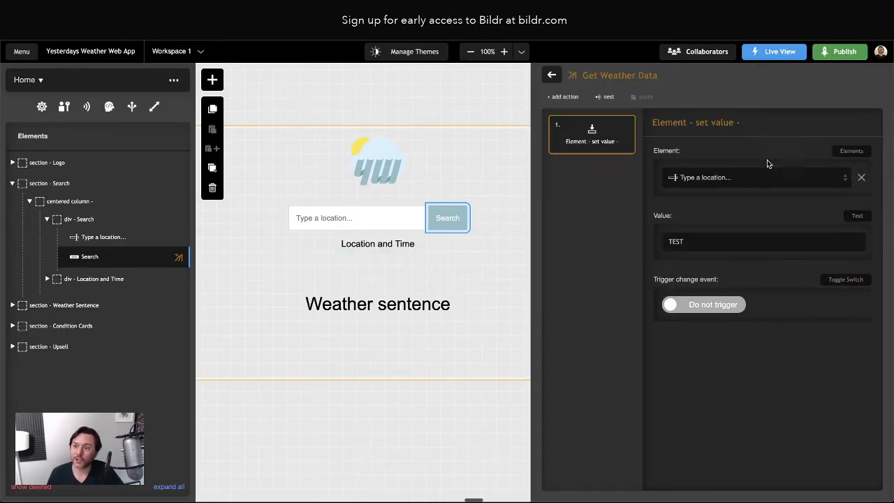
pyautogui.click(623, 127)
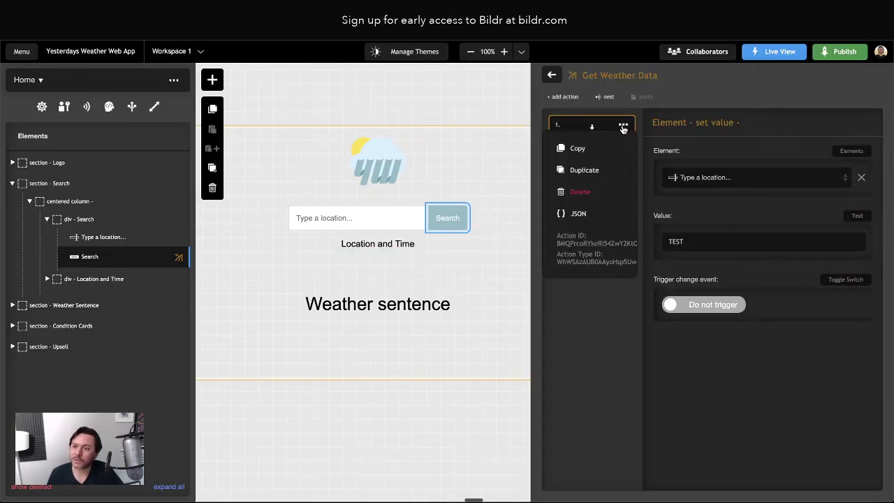
pyautogui.click(584, 192)
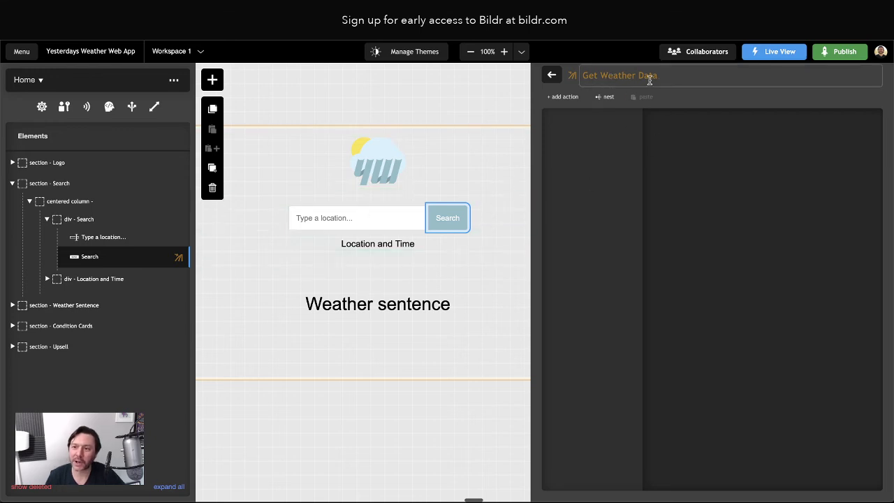
# Add a new "Element - set value" action to Get Weather Data and target the "Weather sentence" text element
pyautogui.hscroll(3, 426, 257)
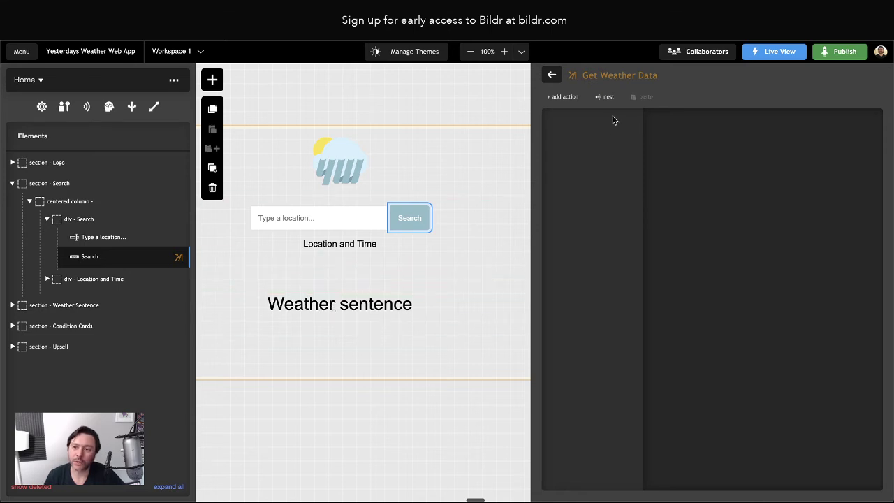
pyautogui.click(564, 97)
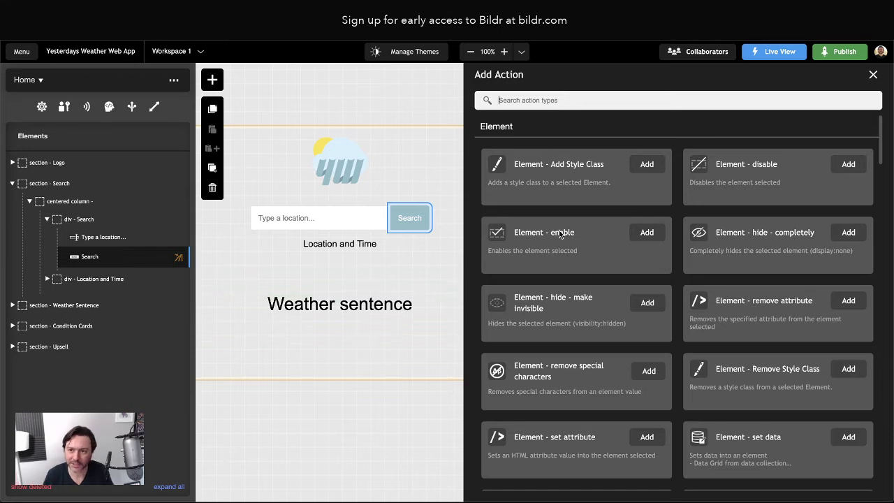
pyautogui.click(528, 102)
pyautogui.write('set value')
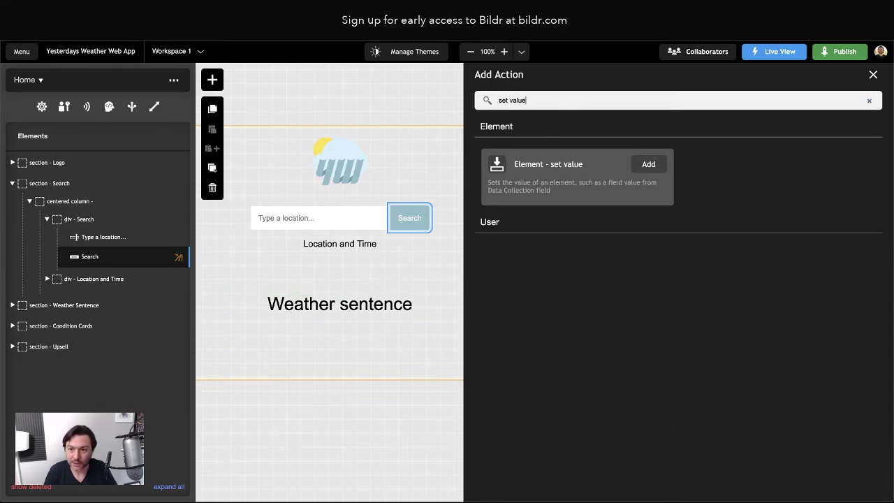
pyautogui.click(648, 165)
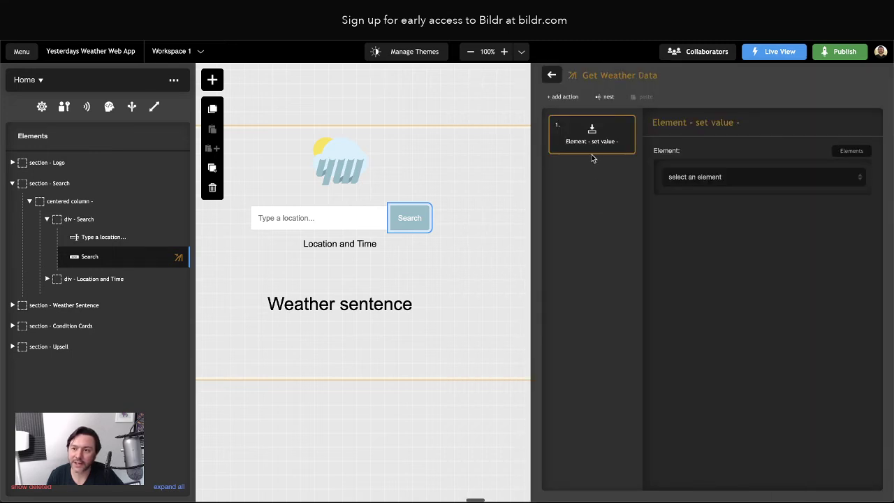
pyautogui.click(693, 177)
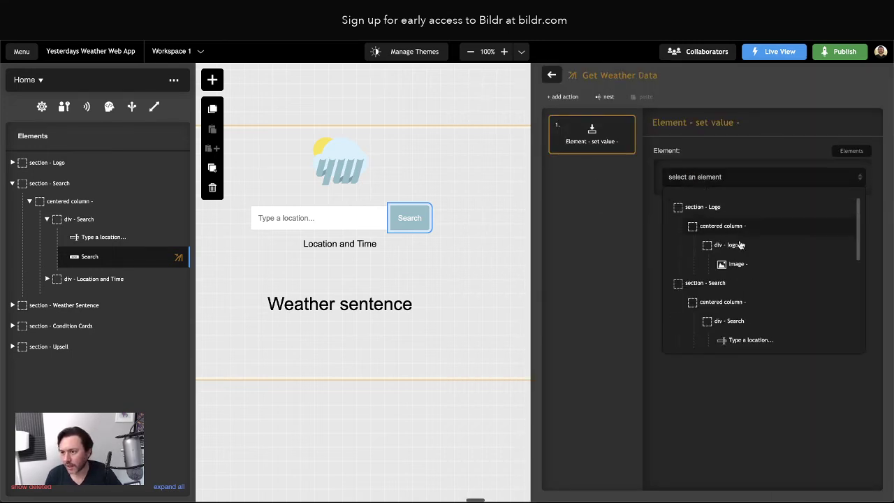
pyautogui.scroll(-5, 752, 253)
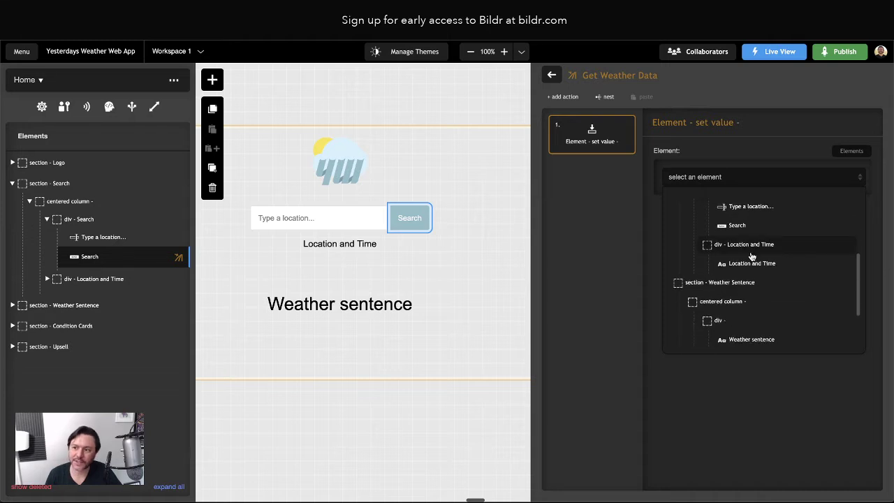
pyautogui.scroll(-3, 748, 258)
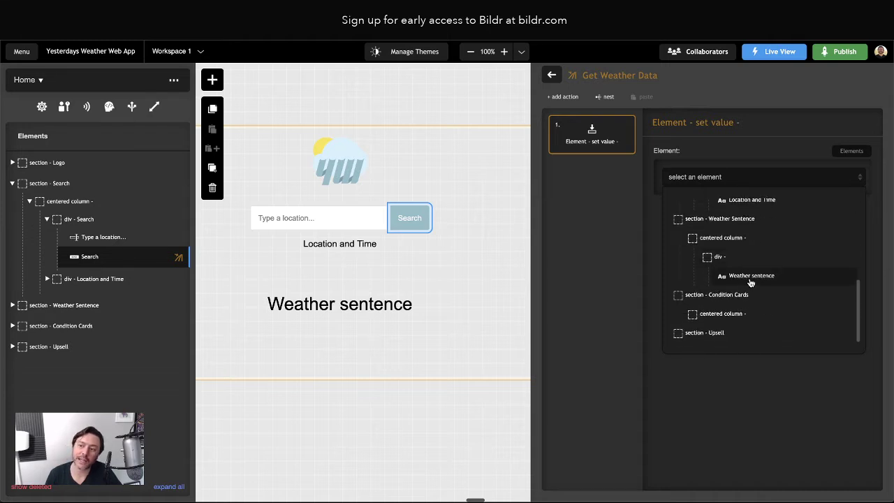
pyautogui.click(751, 282)
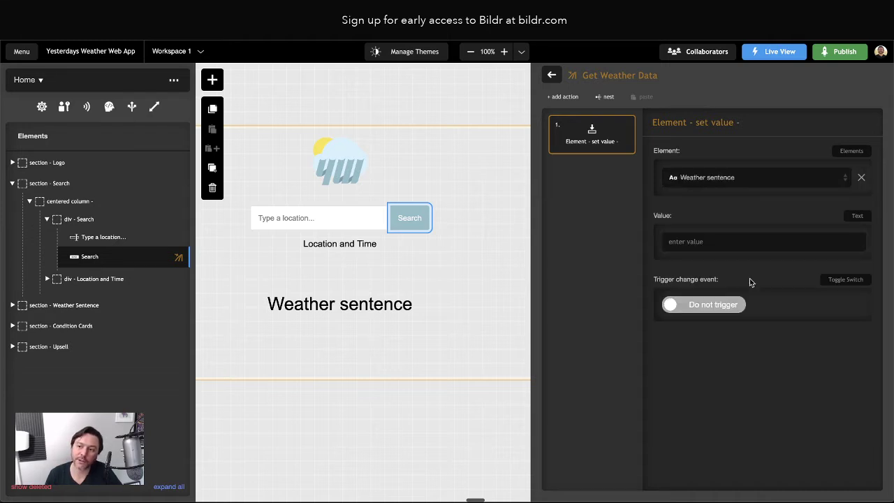
# Set the action's value to "Finding your weather..." and rename the action "Element - set value - weather sentence"
pyautogui.click(697, 243)
pyautogui.write('Finding ')
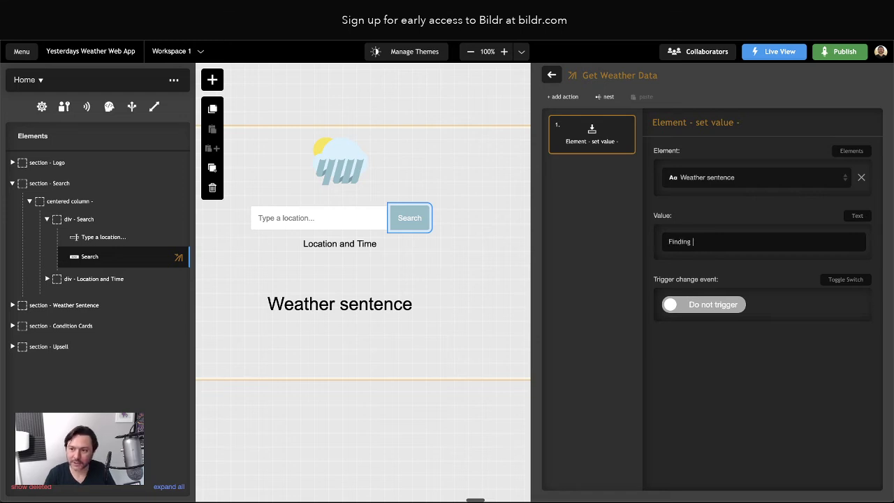
pyautogui.write('your weather...')
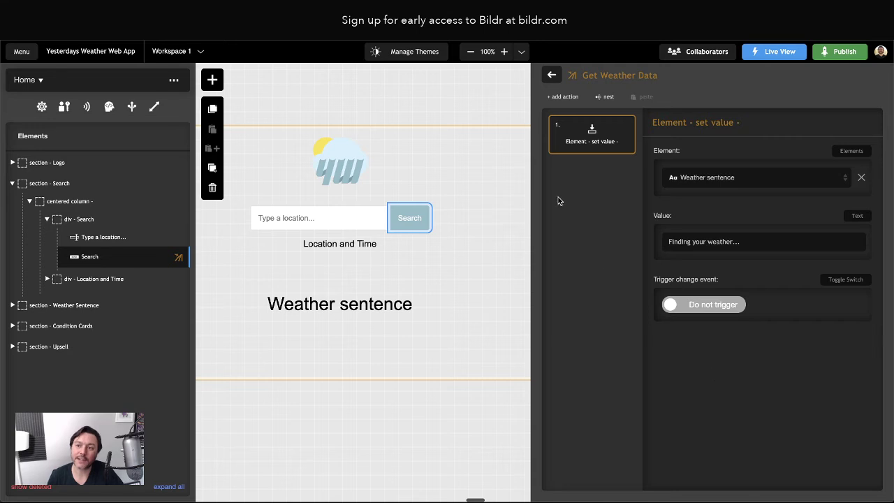
pyautogui.click(736, 123)
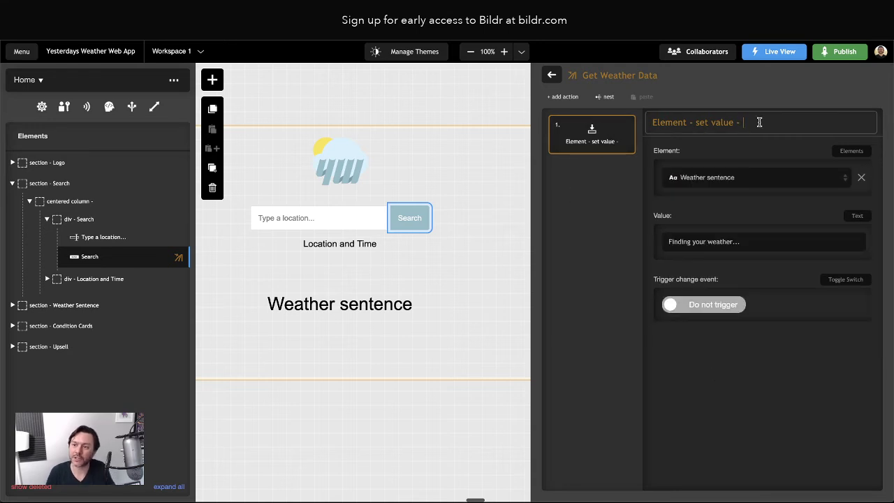
pyautogui.write('weather sentence')
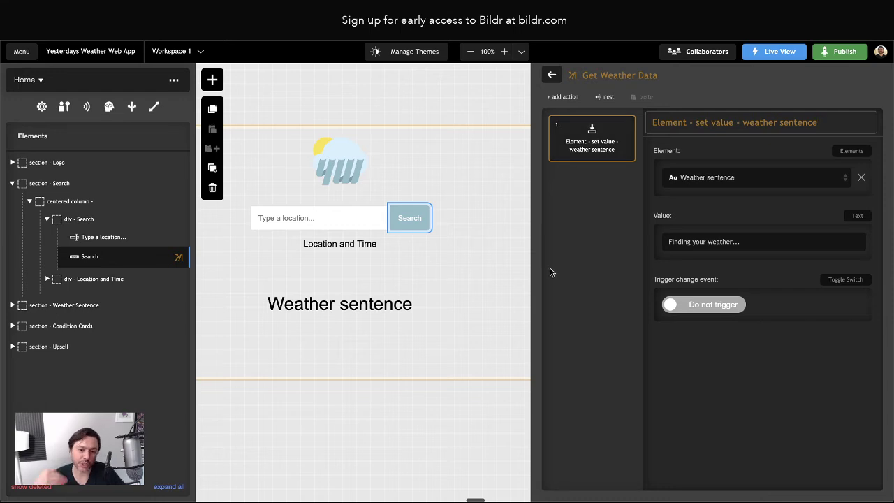
# Add an "API end point - get & set in variable" action to the Get Weather Data action group
pyautogui.click(563, 96)
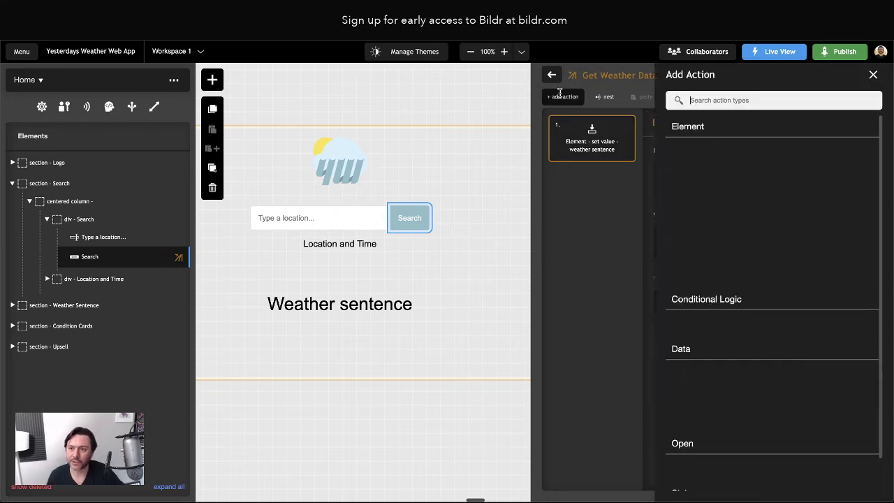
pyautogui.write('api')
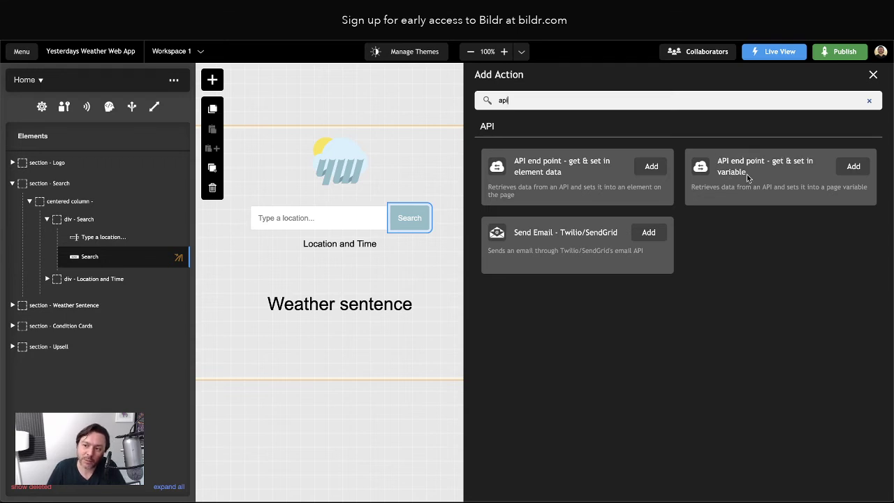
pyautogui.click(854, 167)
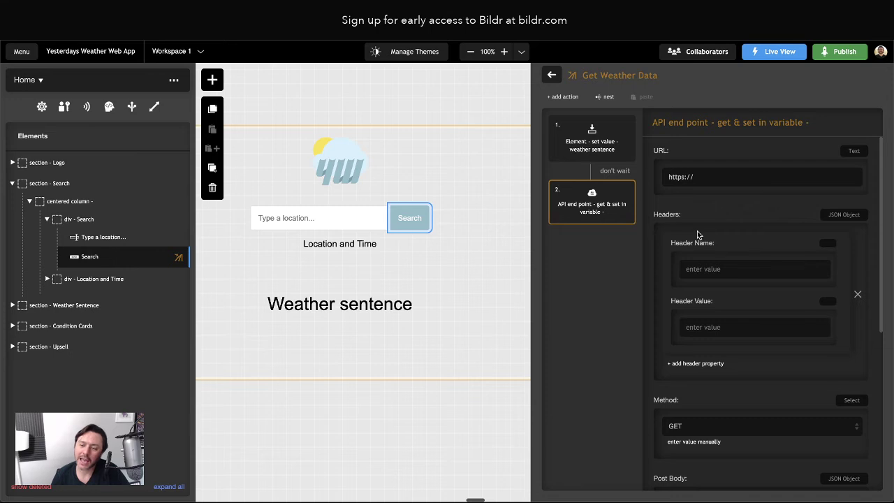
# Review the new API action's settings, from URL, headers and method to post body, target page and response variable
pyautogui.tripleClick(703, 176)
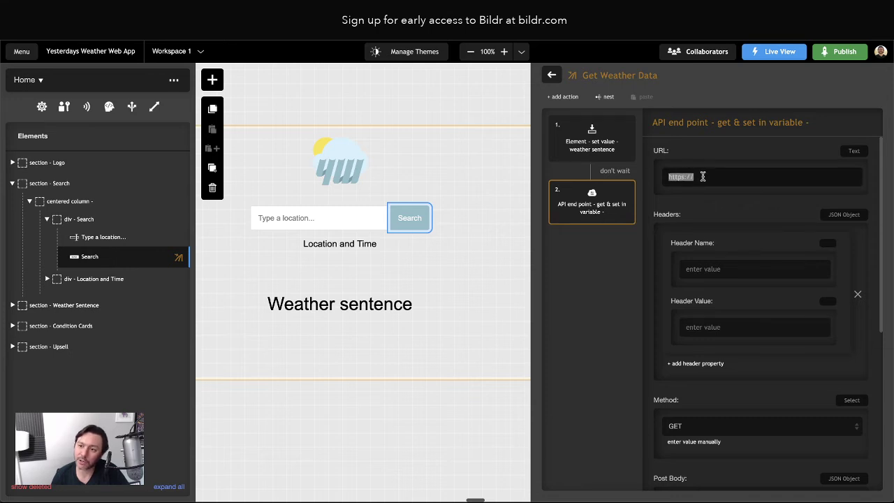
pyautogui.scroll(-1, 694, 234)
pyautogui.click(703, 272)
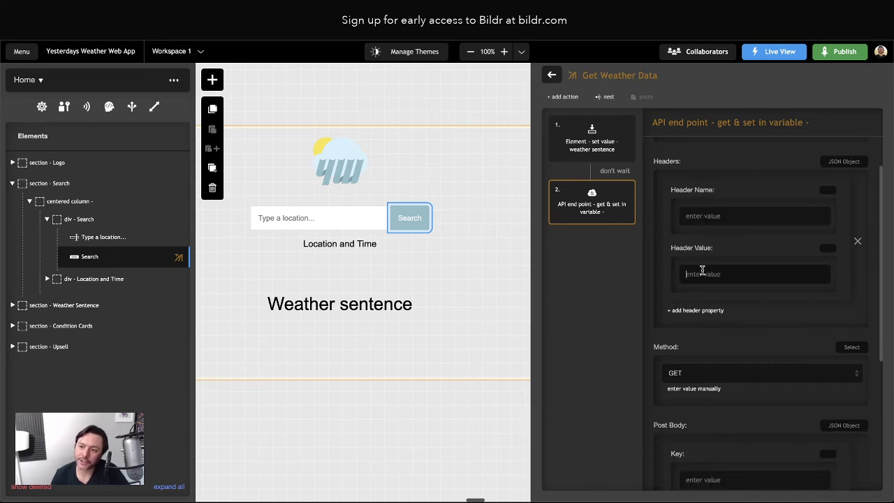
pyautogui.scroll(-3, 703, 272)
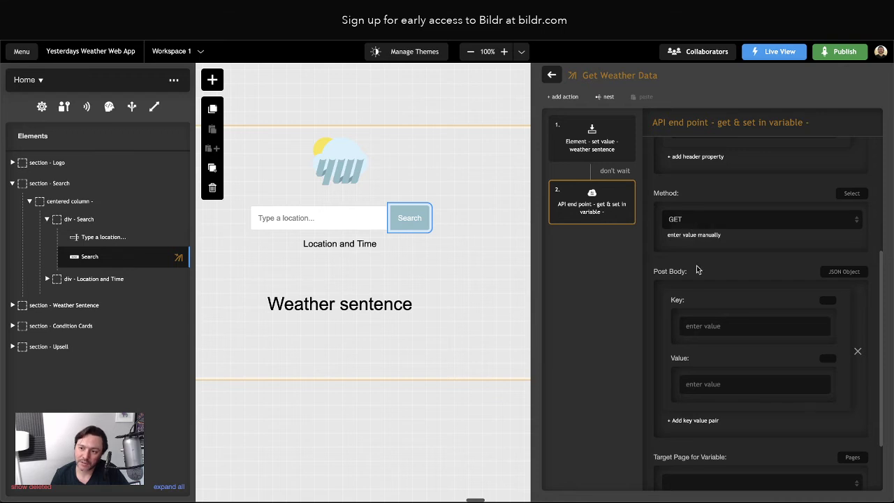
pyautogui.scroll(-2, 697, 270)
pyautogui.click(707, 248)
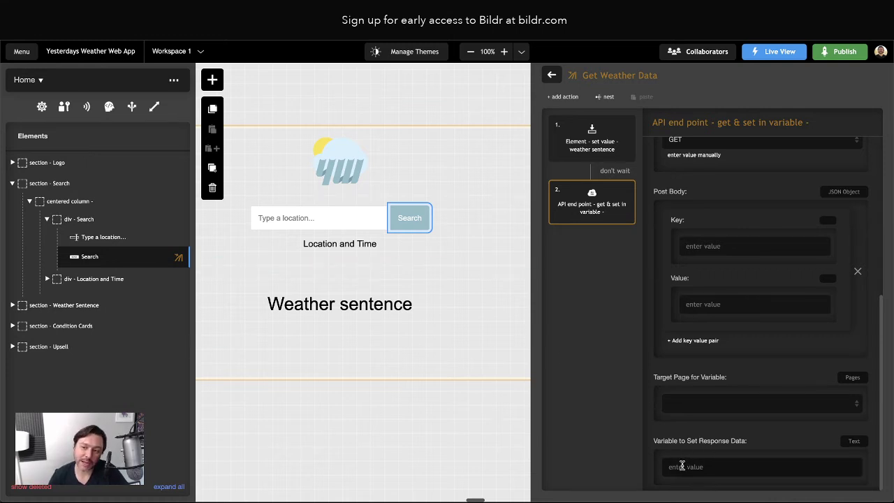
pyautogui.scroll(5, 703, 373)
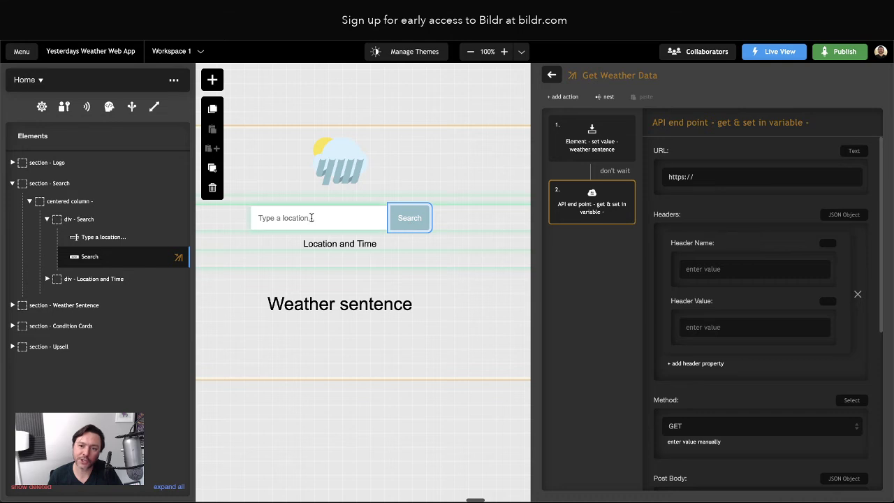
# Switch to the live version of the page, reload it and enter "austin, tx" as the location
pyautogui.hotkey('ctrl', 'Tab')
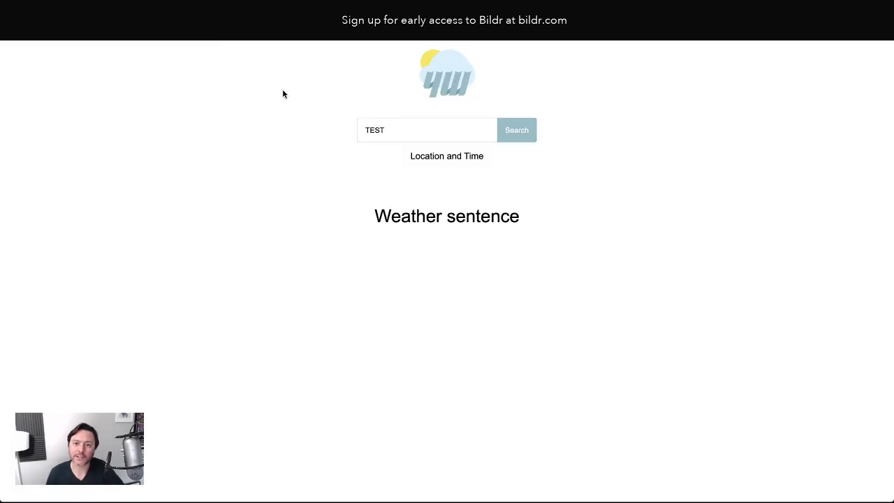
pyautogui.hotkey('ctrl', 'r')
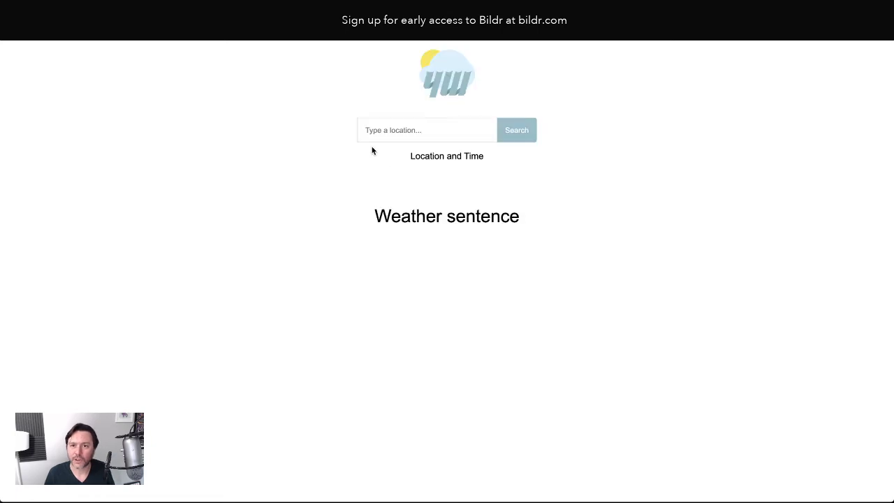
pyautogui.click(372, 130)
pyautogui.write('austin, tx')
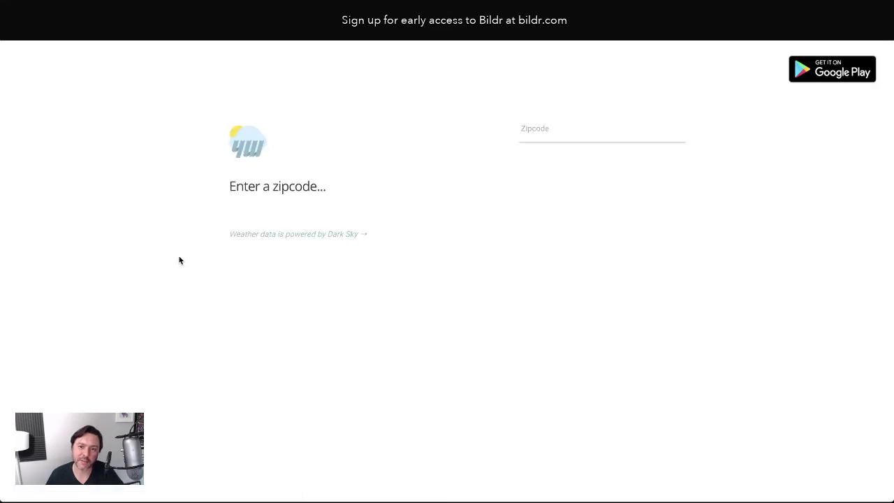
# Look up an Austin zip code on the existing Yesterday's Weather site and examine its summary sentence and condition cards
pyautogui.click(540, 128)
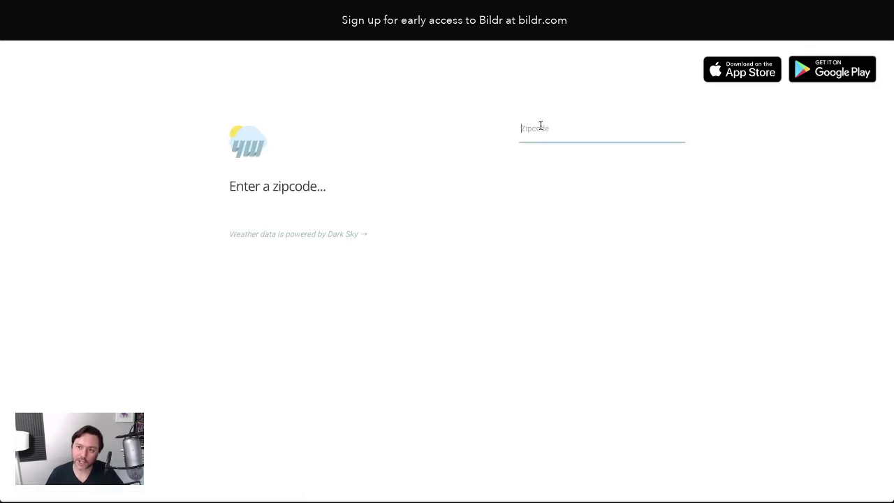
pyautogui.write('78757')
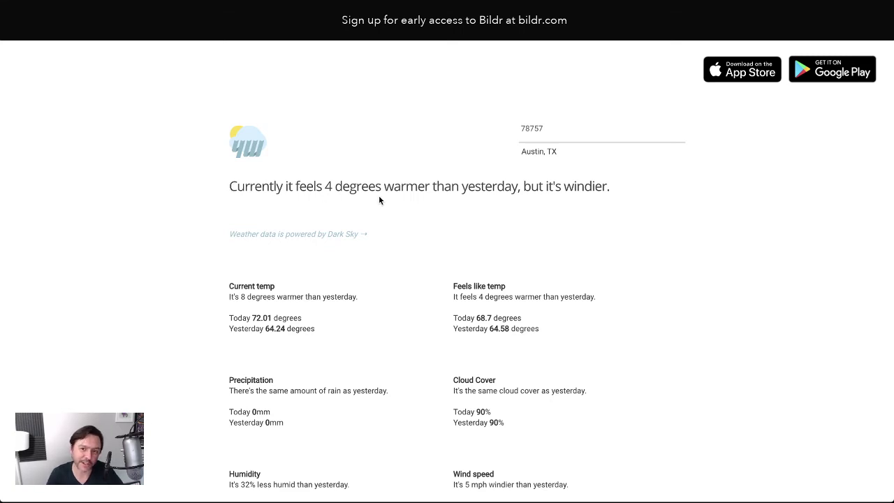
pyautogui.moveTo(230, 188); pyautogui.dragTo(608, 189)
pyautogui.click(614, 192)
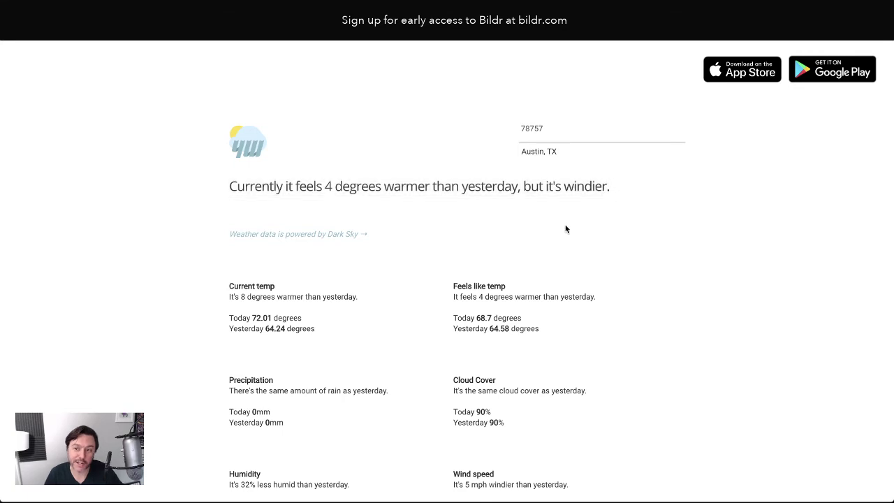
pyautogui.scroll(-2, 565, 228)
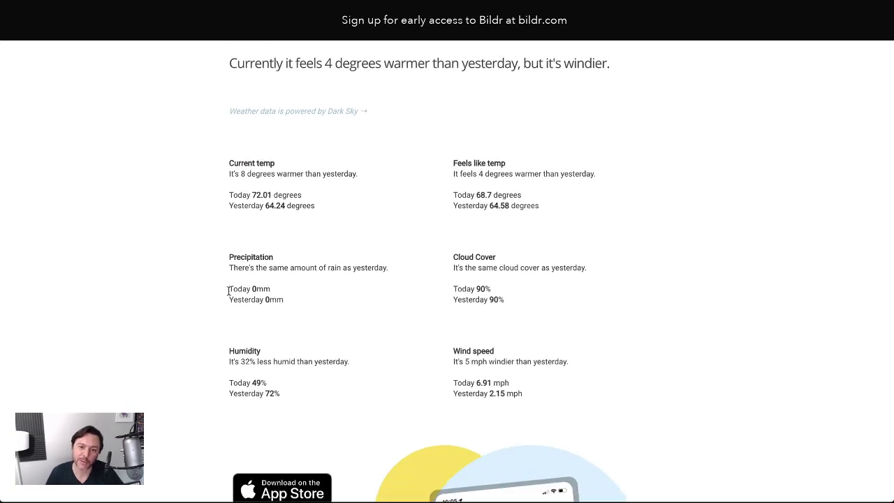
pyautogui.scroll(-2, 225, 291)
pyautogui.scroll(4, 289, 296)
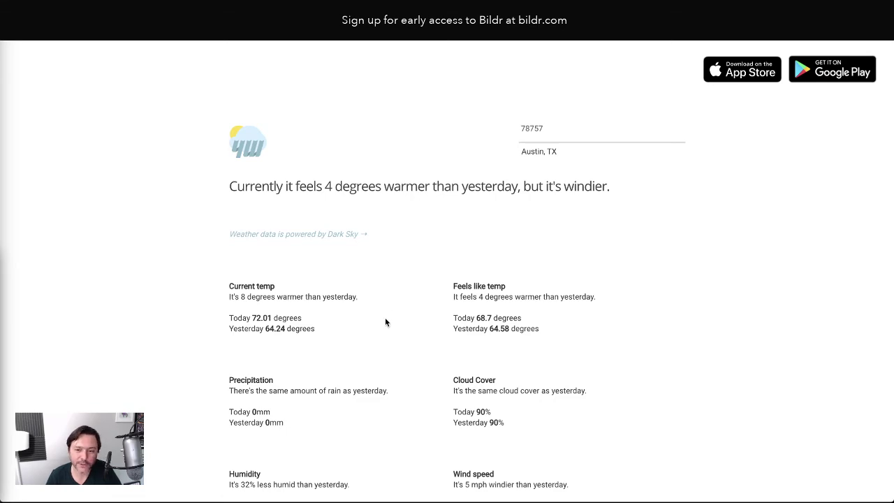
pyautogui.scroll(-3, 385, 321)
pyautogui.scroll(3, 291, 296)
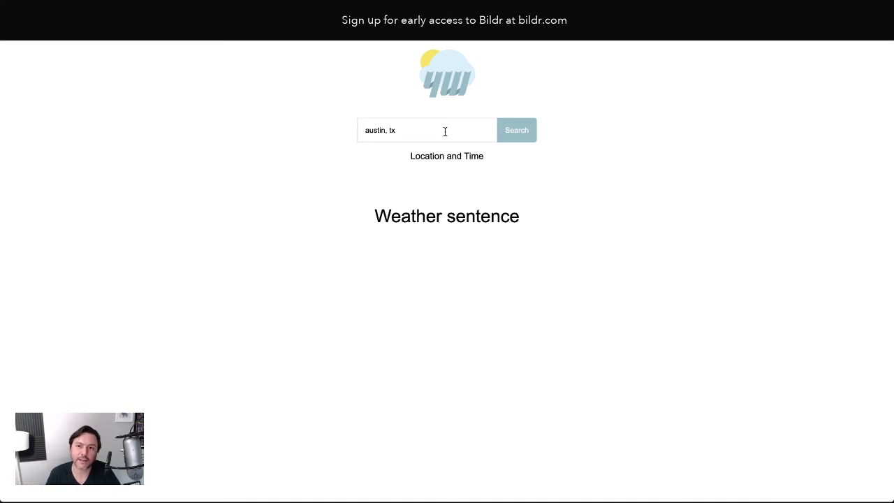
pyautogui.press('Return')
pyautogui.moveTo(230, 186); pyautogui.dragTo(618, 189)
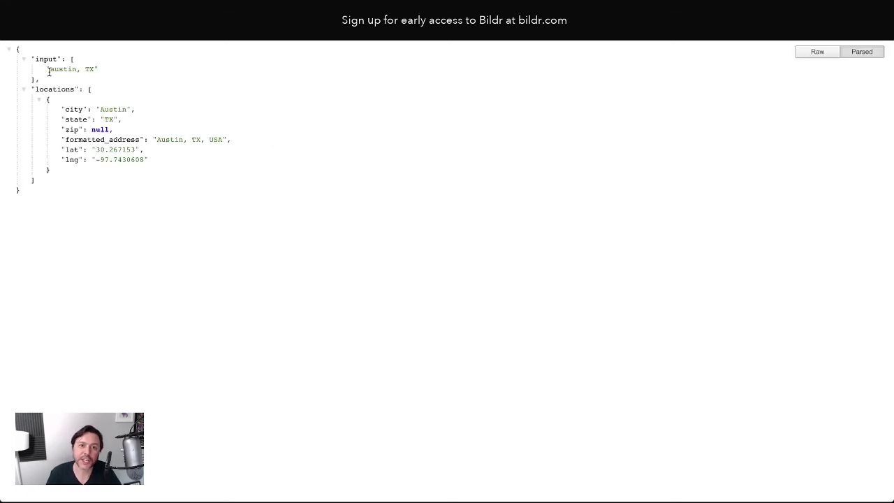
# Examine the location API response for Austin, including the input, the locations list, the formatted address and the coordinates
pyautogui.moveTo(49, 69); pyautogui.dragTo(93, 69)
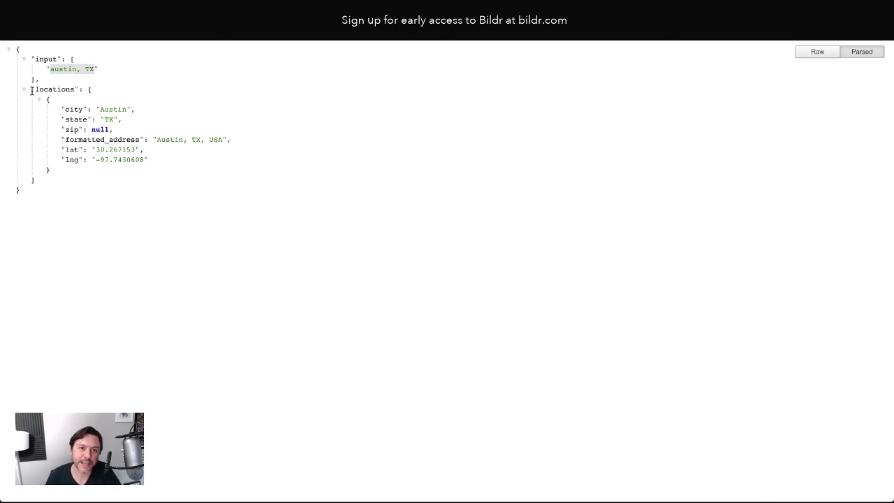
pyautogui.moveTo(31, 89); pyautogui.dragTo(110, 162)
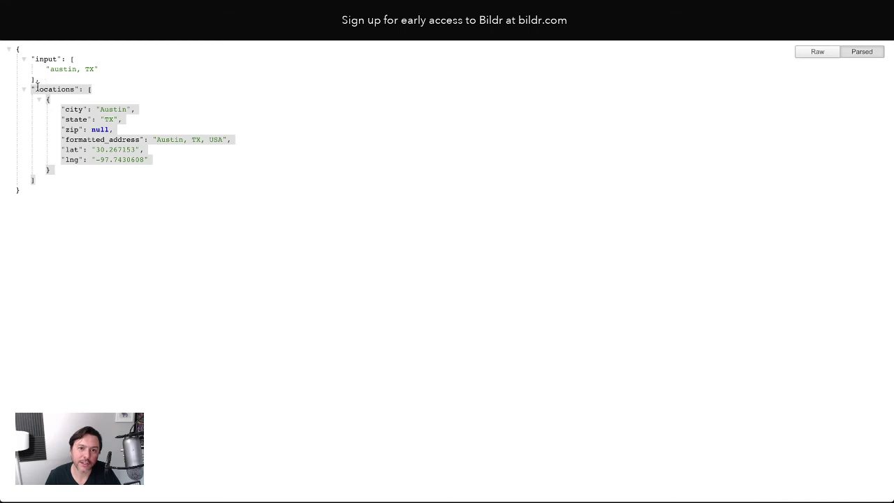
pyautogui.moveTo(42, 89); pyautogui.dragTo(66, 89)
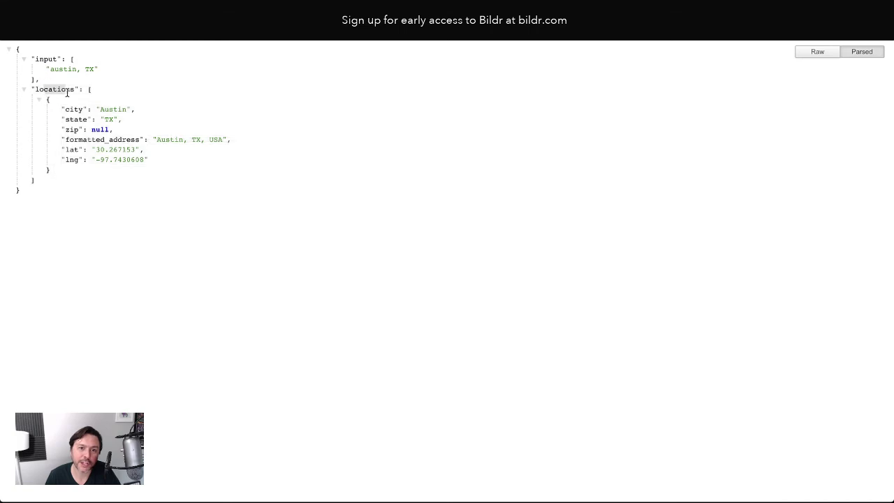
pyautogui.click(109, 109)
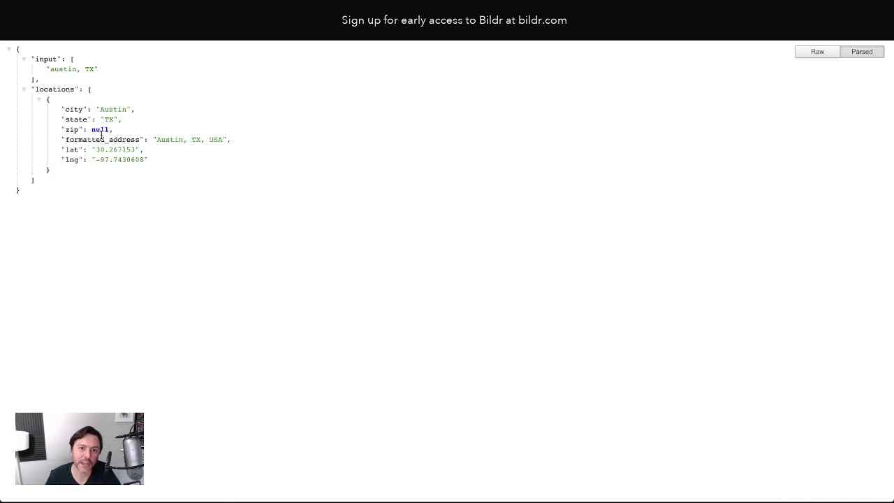
pyautogui.moveTo(152, 139); pyautogui.dragTo(227, 140)
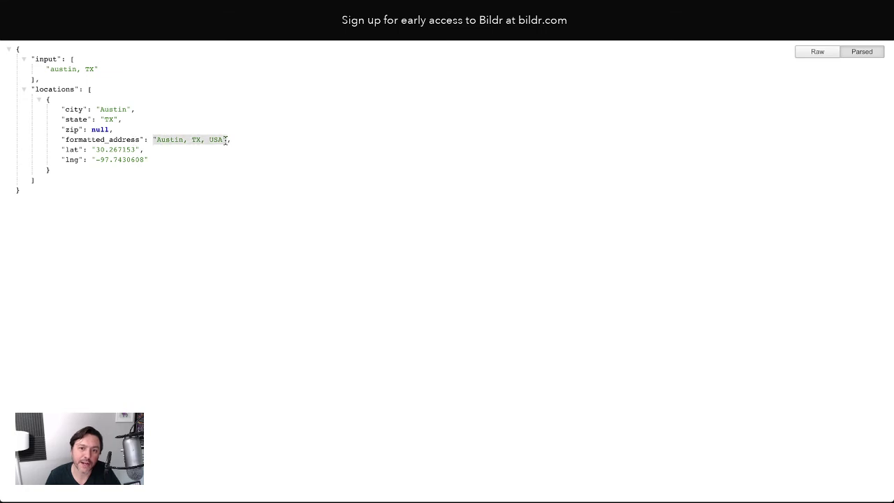
pyautogui.click(96, 150)
pyautogui.moveTo(96, 151); pyautogui.dragTo(147, 159)
pyautogui.click(147, 159)
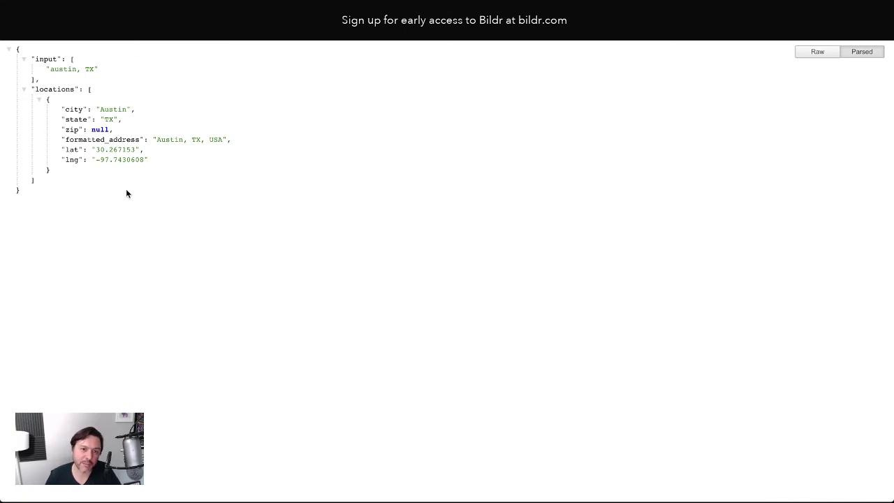
pyautogui.moveTo(113, 160); pyautogui.dragTo(132, 159)
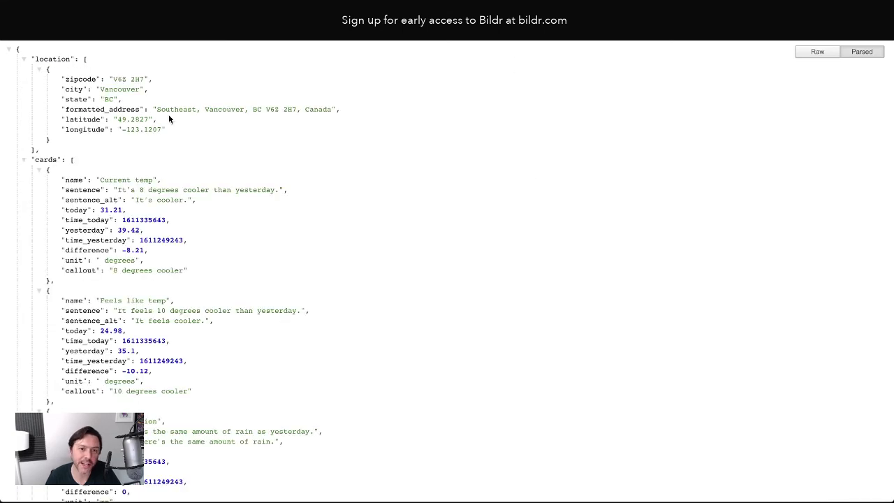
# Examine the location and summary sections of the weather API response for Vancouver, with the cards and forecast lists collapsed
pyautogui.moveTo(126, 128); pyautogui.dragTo(165, 130)
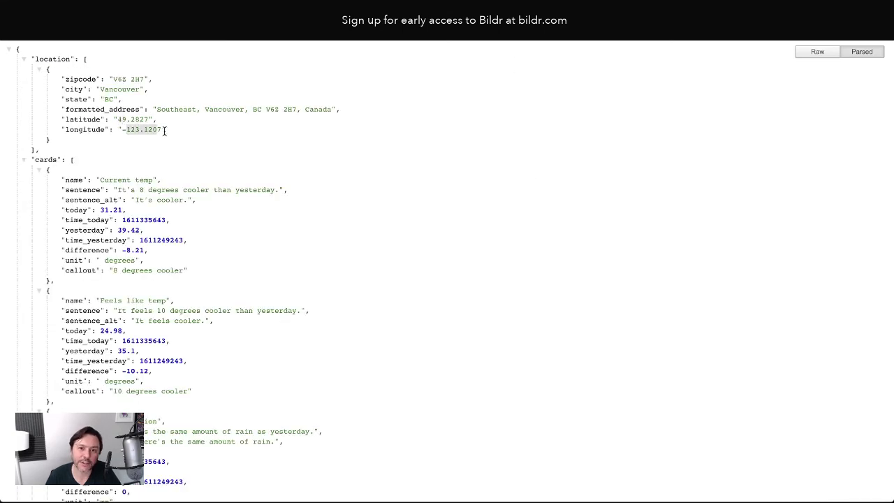
pyautogui.click(23, 160)
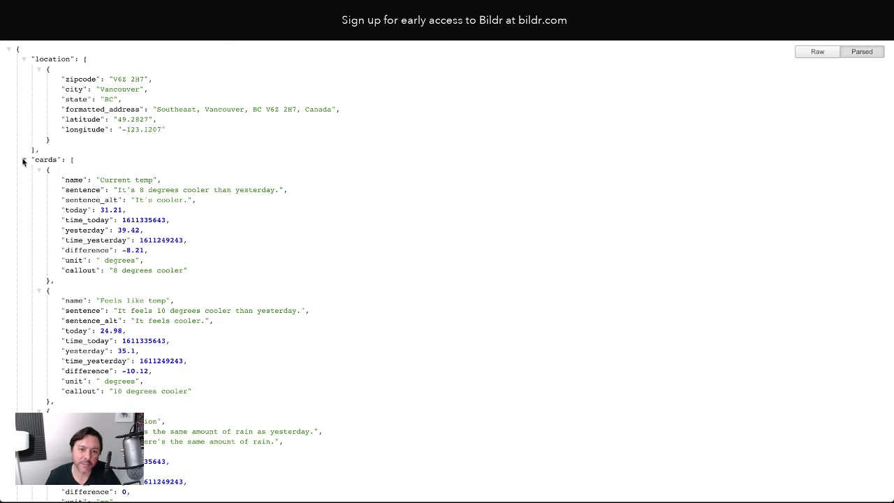
pyautogui.click(23, 170)
pyautogui.click(25, 180)
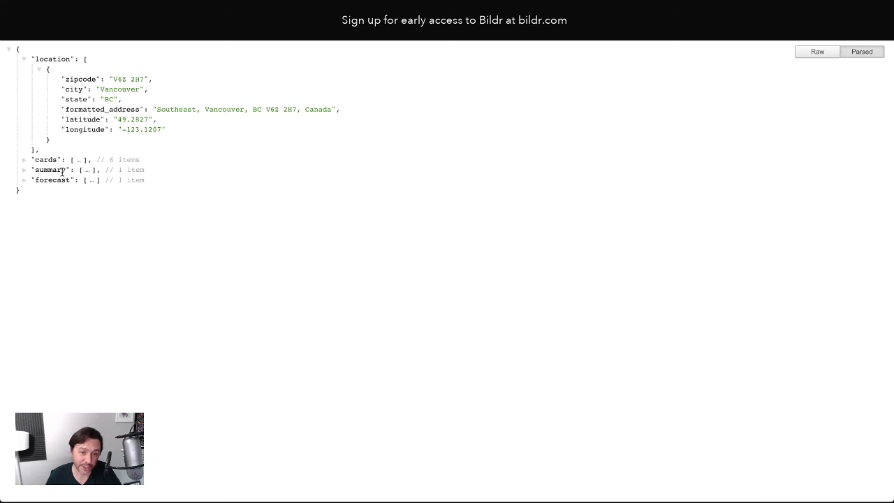
pyautogui.click(25, 170)
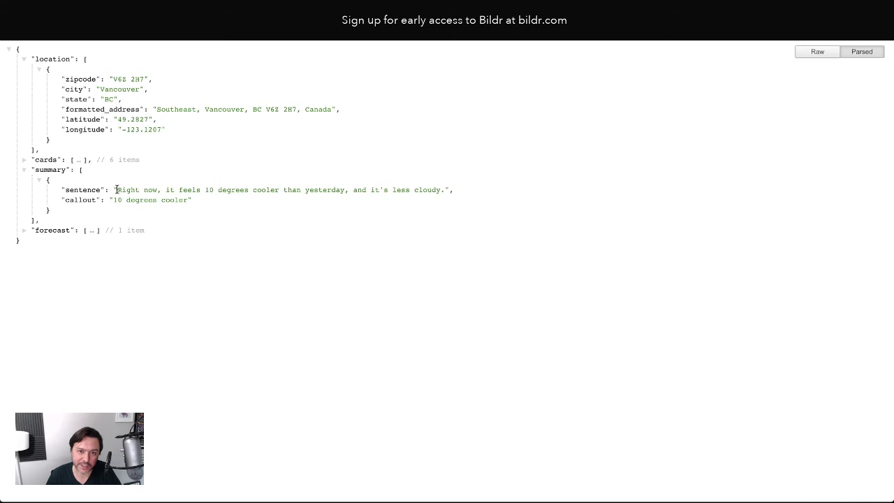
pyautogui.moveTo(117, 189); pyautogui.dragTo(447, 189)
pyautogui.click(405, 220)
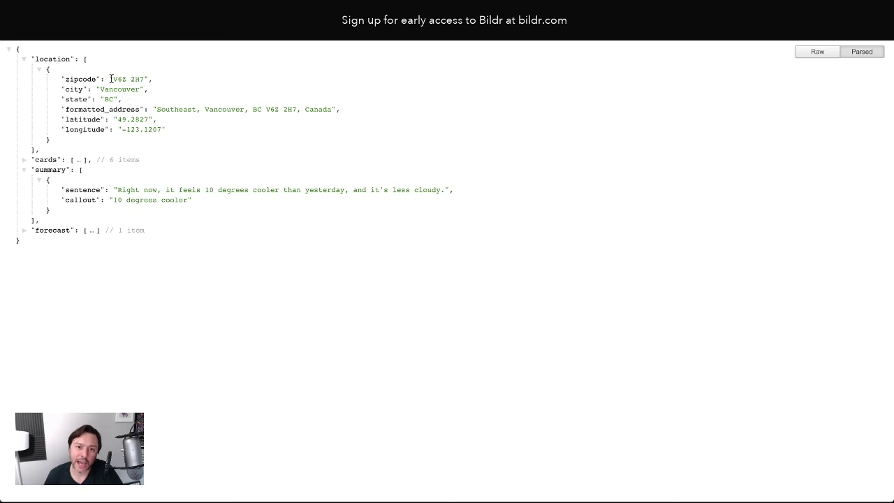
pyautogui.moveTo(113, 79); pyautogui.dragTo(146, 80)
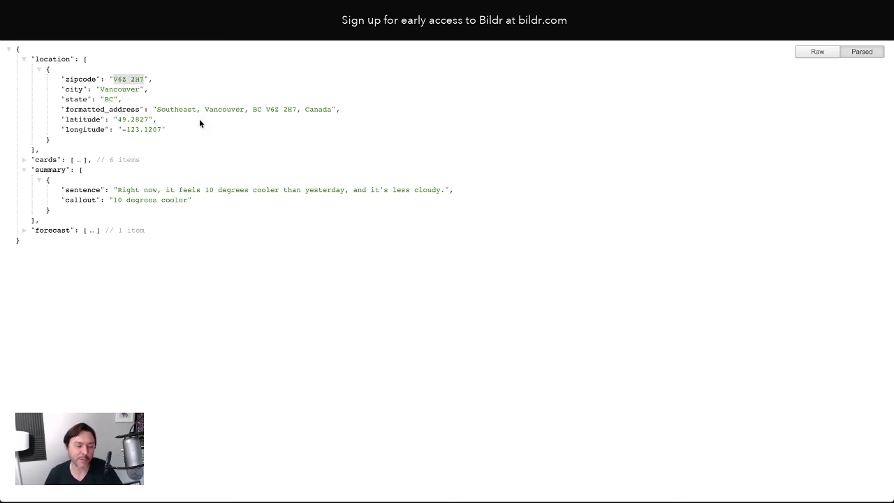
pyautogui.click(209, 140)
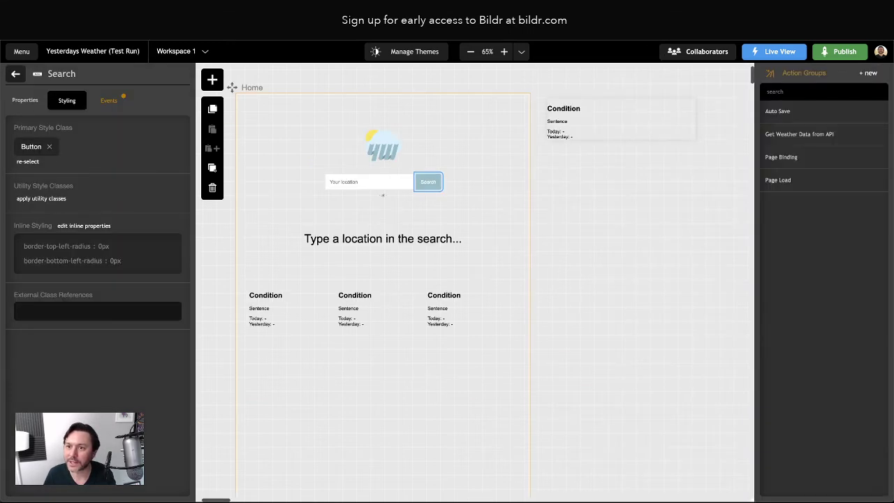
# In the "Yesterdays Weather (Test Run)" project, open the "Get Weather Data from API" group's Get lat/lng action and select its location URL text
pyautogui.click(805, 139)
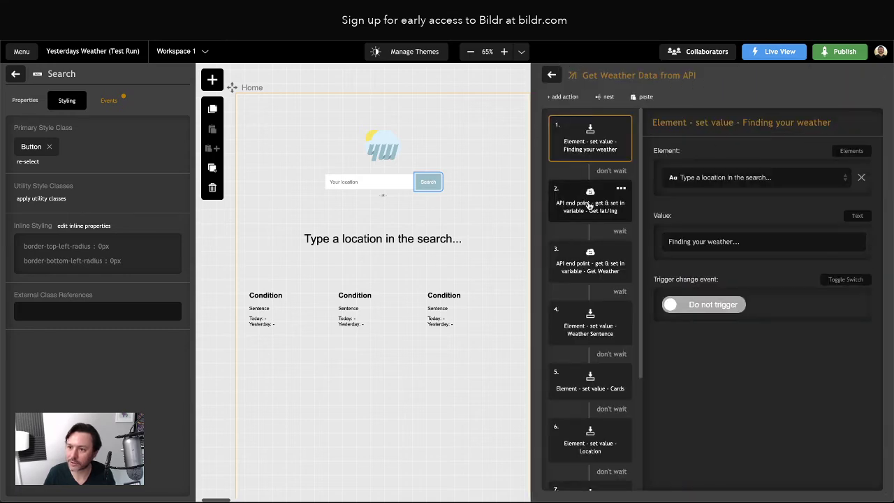
pyautogui.click(584, 207)
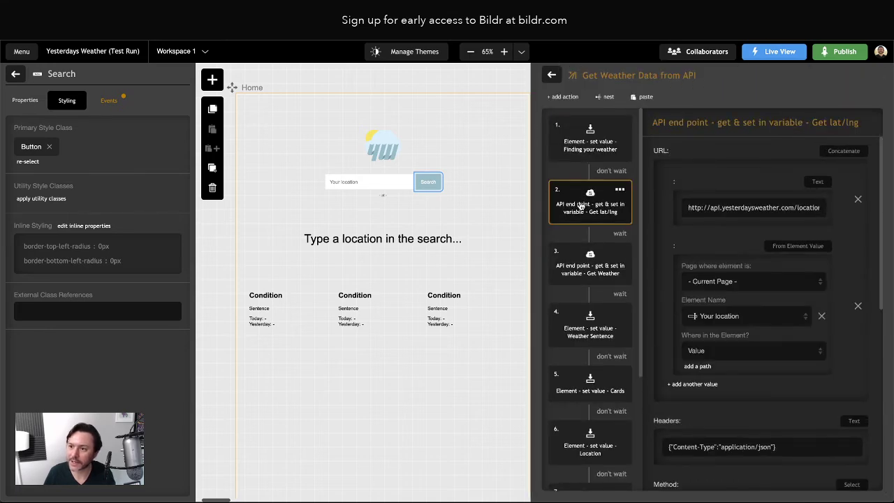
pyautogui.tripleClick(749, 208)
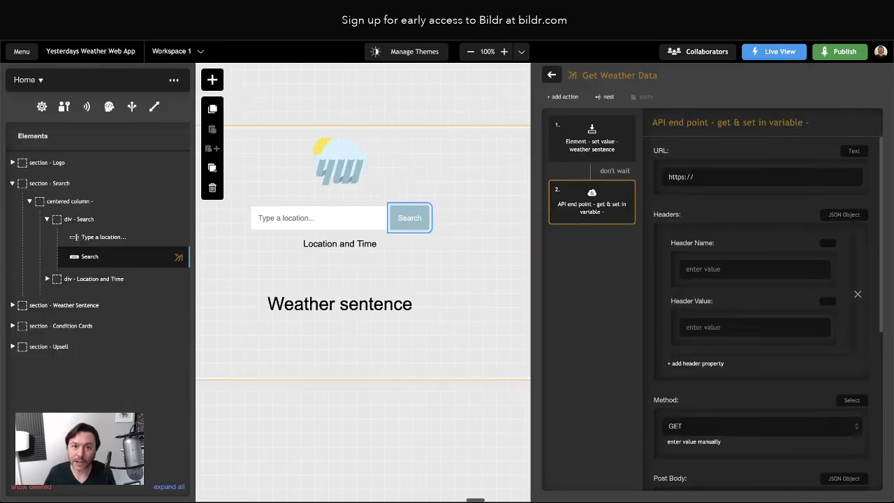
pyautogui.click(726, 173)
pyautogui.write('http://api.yesterdaysweather.com/locations?input=')
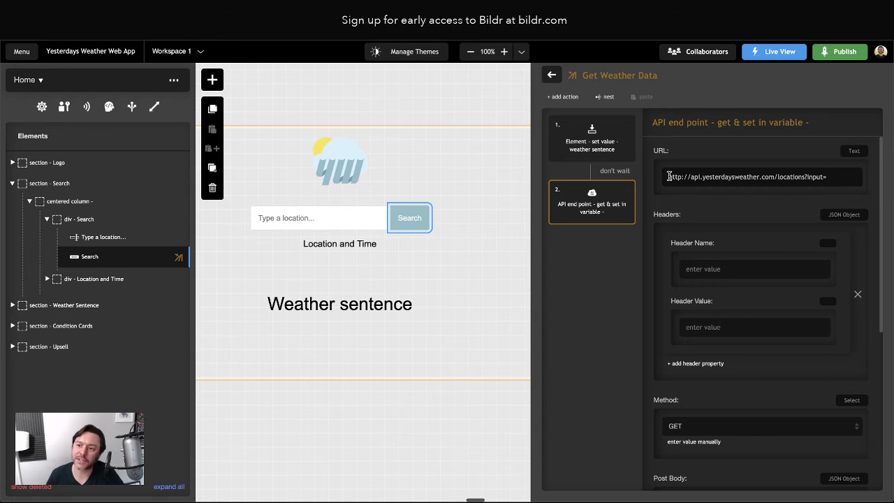
pyautogui.moveTo(697, 176); pyautogui.dragTo(790, 176)
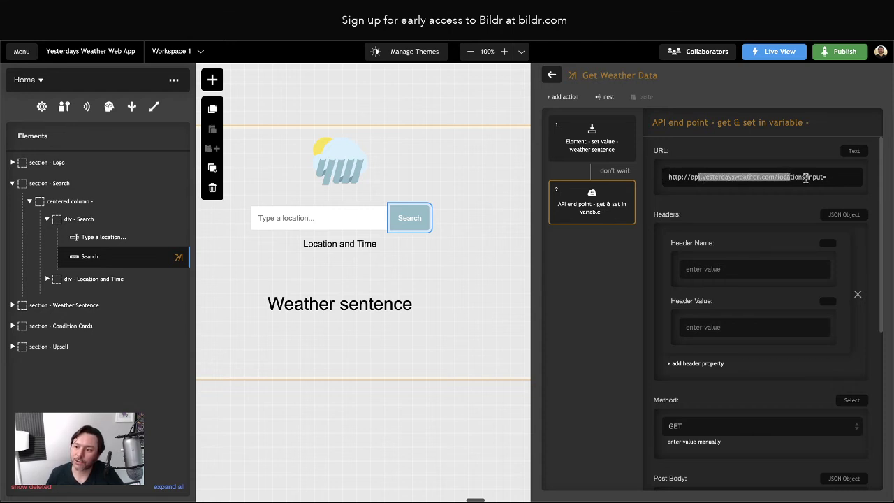
pyautogui.click(812, 178)
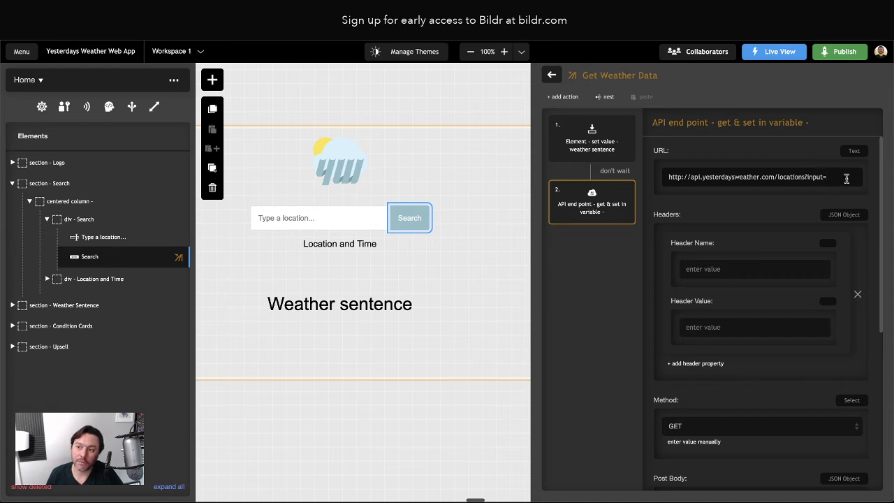
pyautogui.scroll(-1, 808, 181)
pyautogui.scroll(1, 804, 180)
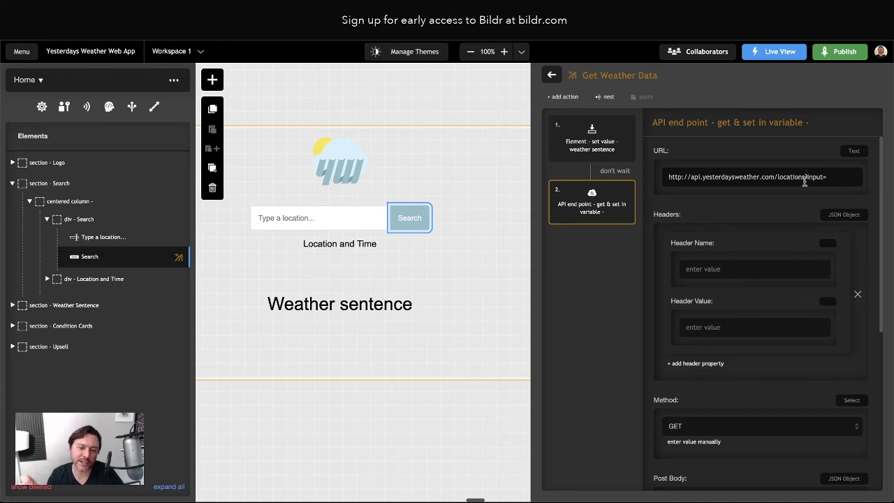
pyautogui.moveTo(803, 179); pyautogui.dragTo(846, 176)
pyautogui.scroll(-2, 768, 176)
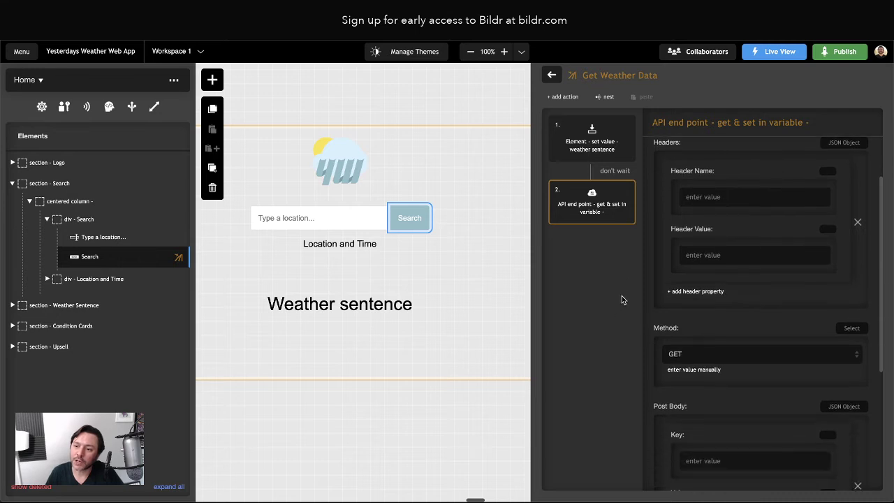
pyautogui.scroll(-5, 654, 324)
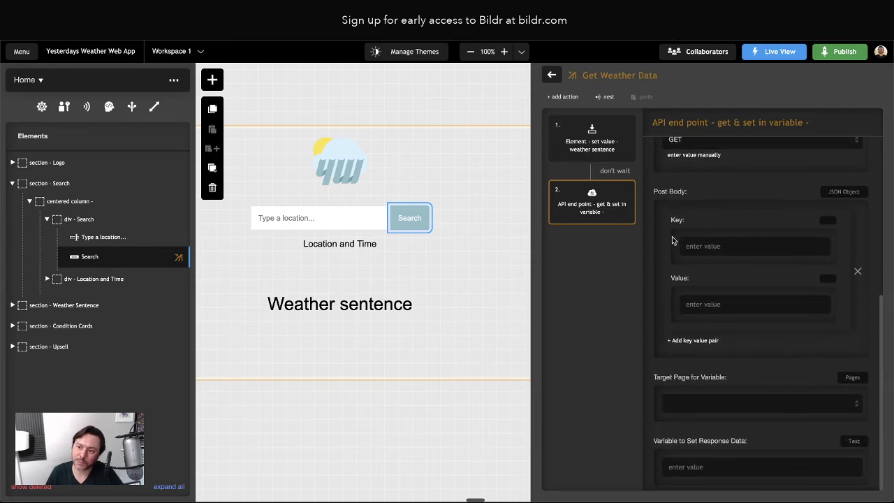
pyautogui.click(694, 245)
pyautogui.write('inpu')
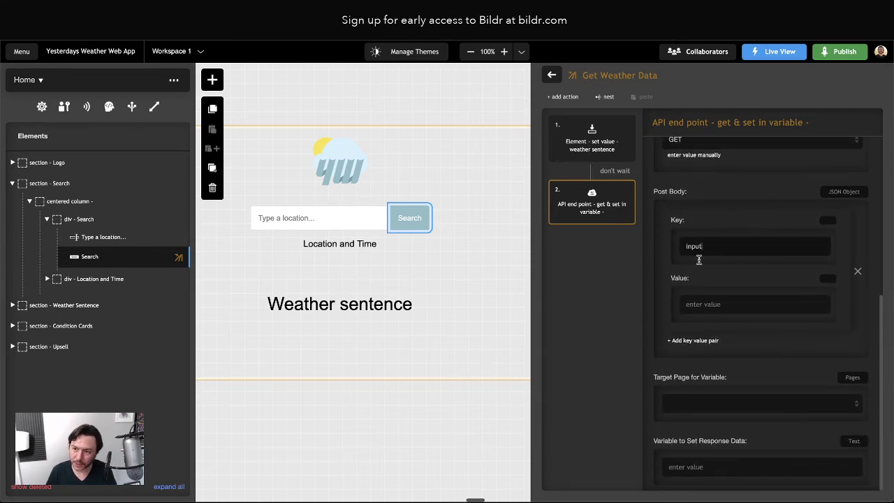
pyautogui.write('t')
pyautogui.doubleClick(707, 245)
pyautogui.press('BackSpace')
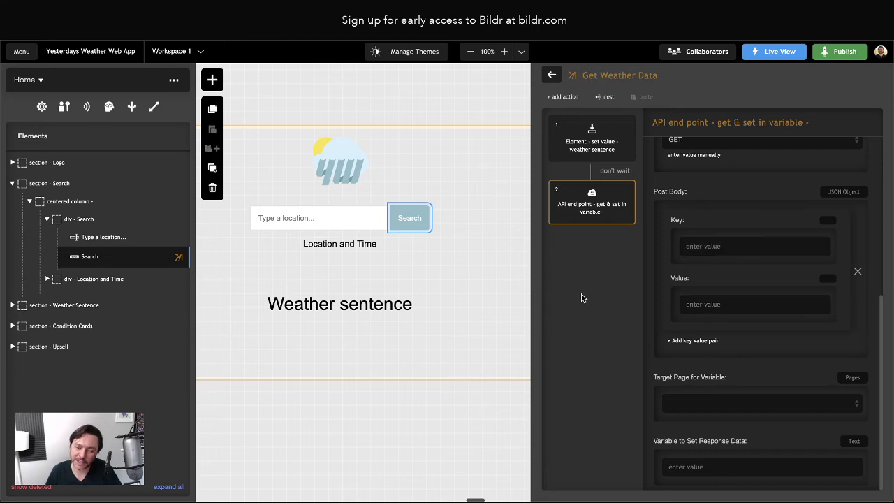
pyautogui.scroll(5, 712, 290)
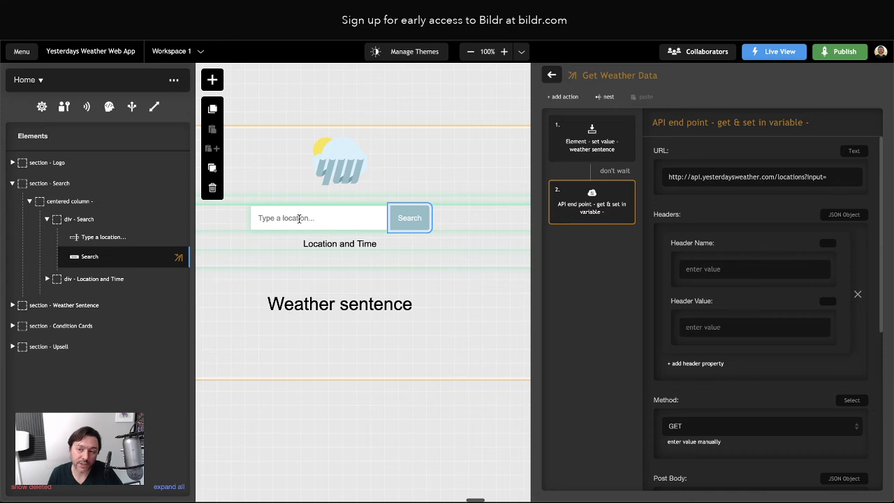
pyautogui.click(854, 151)
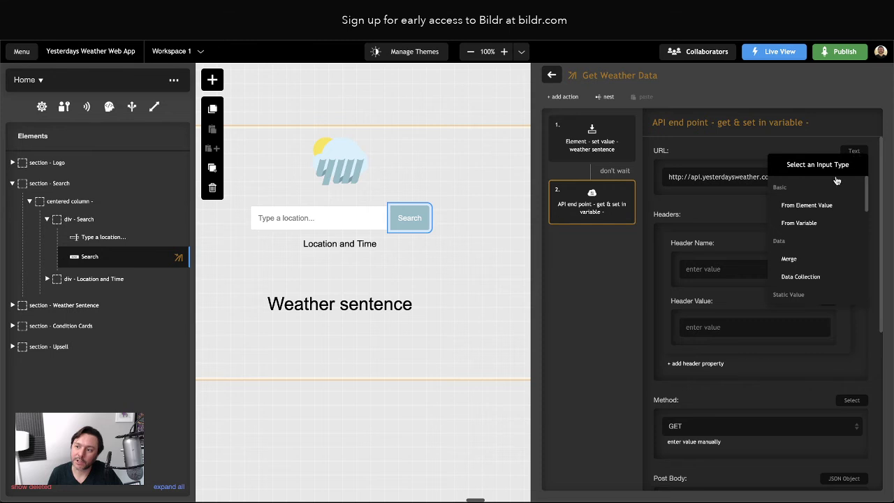
pyautogui.scroll(-5, 817, 286)
pyautogui.click(803, 233)
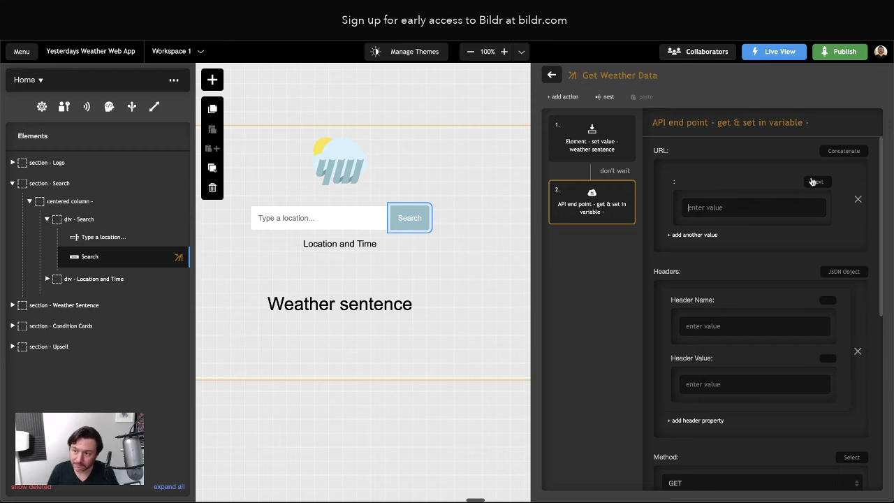
pyautogui.hotkey('ctrl', 'v')
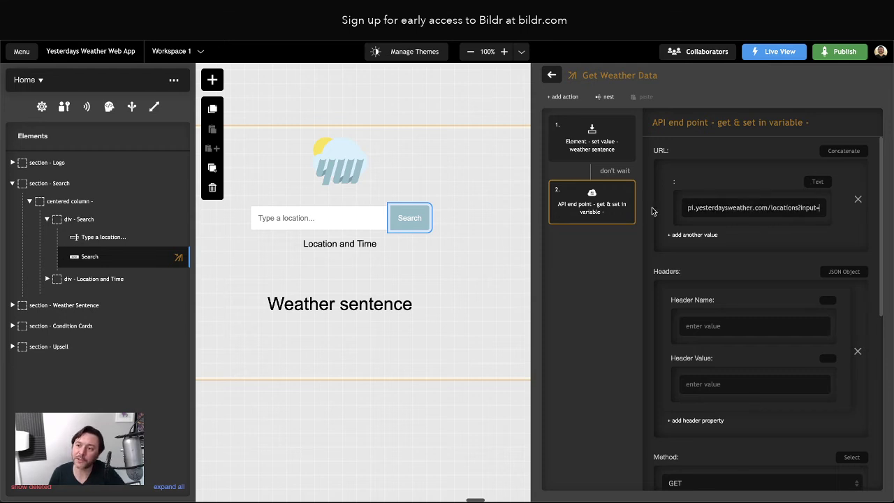
# Add a second URL part from an element value, using the Value of the "Type a location..." input on the current page
pyautogui.click(699, 236)
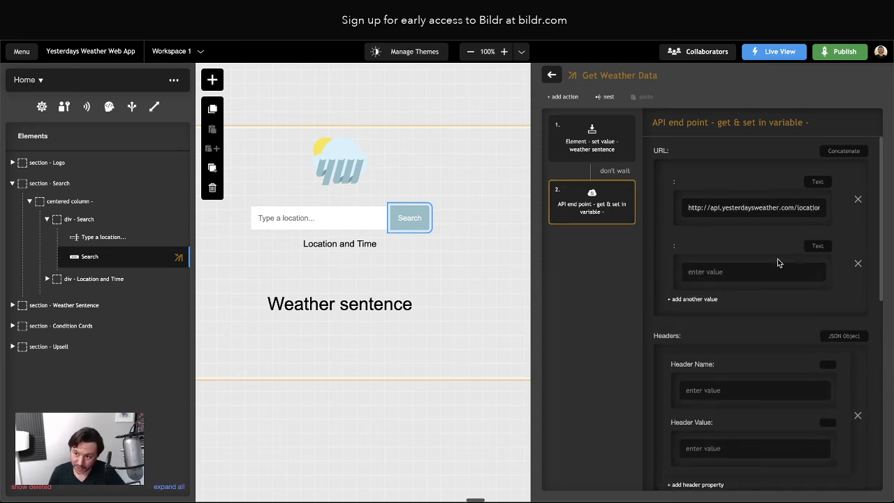
pyautogui.click(818, 248)
pyautogui.click(779, 299)
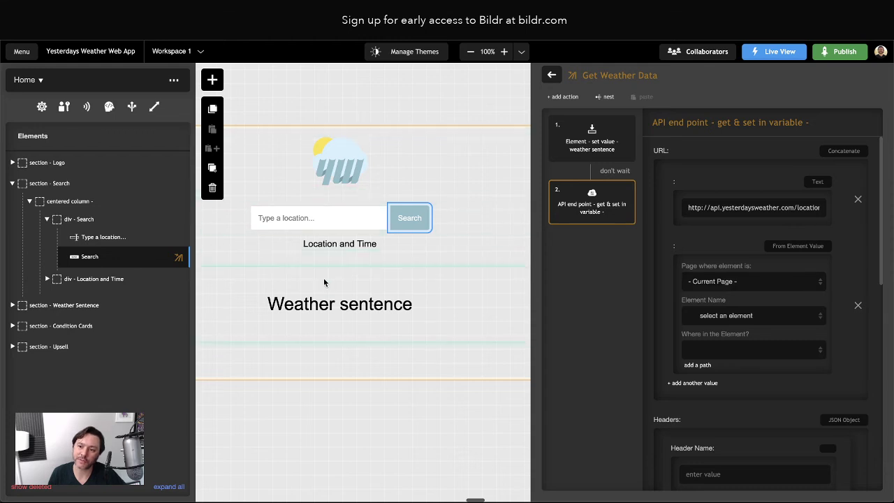
pyautogui.click(704, 316)
pyautogui.scroll(-3, 755, 391)
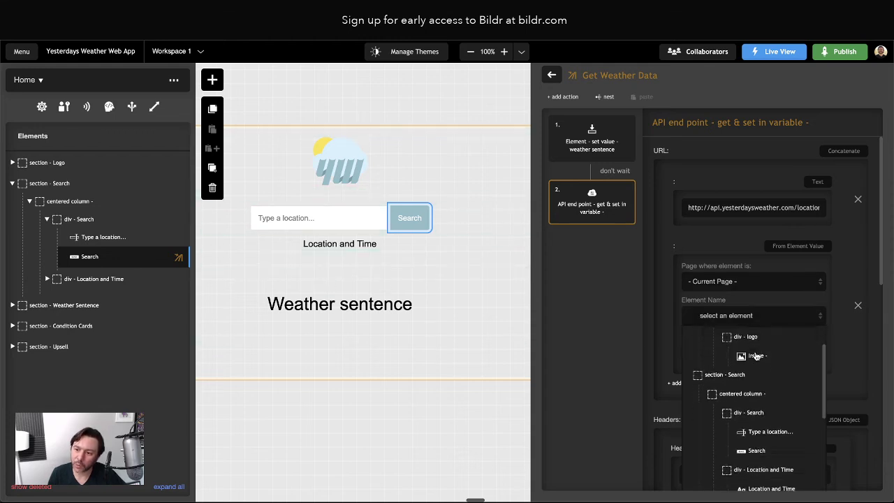
pyautogui.click(761, 409)
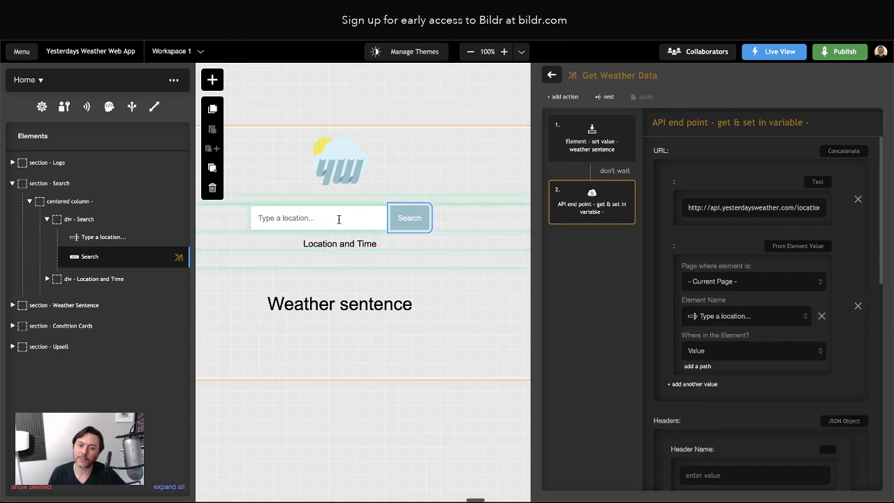
# Review the properties of the "Type a location..." input element and return to the elements list
pyautogui.click(99, 238)
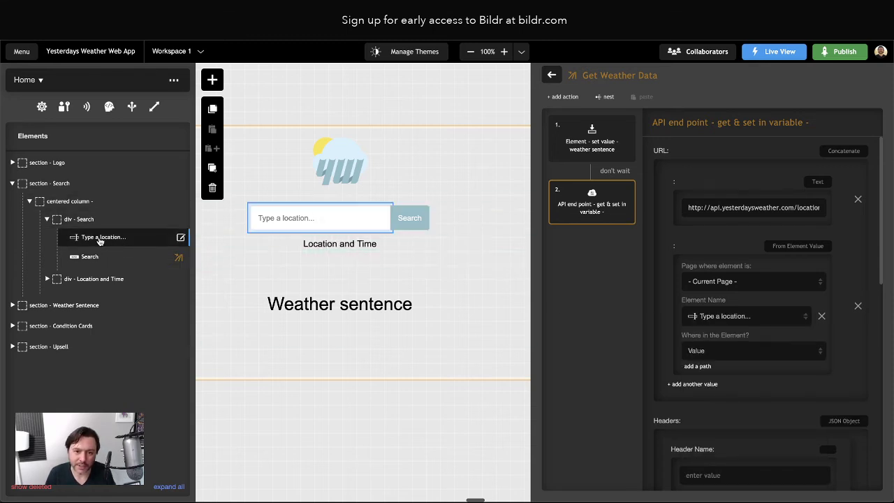
pyautogui.click(99, 239)
pyautogui.click(28, 103)
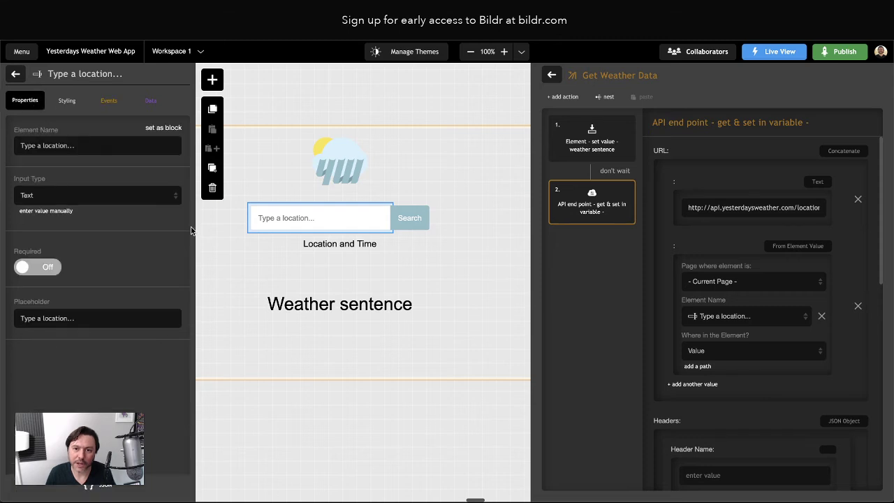
pyautogui.click(16, 74)
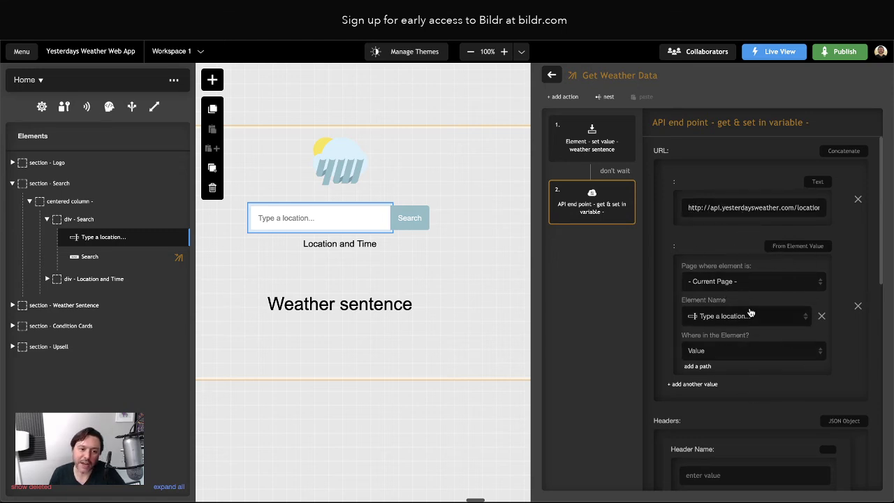
# Review the URL's first text part, and in the live preview replace "austin, tx" in the location field with digits starting 787
pyautogui.moveTo(687, 208); pyautogui.dragTo(796, 208)
pyautogui.click(796, 208)
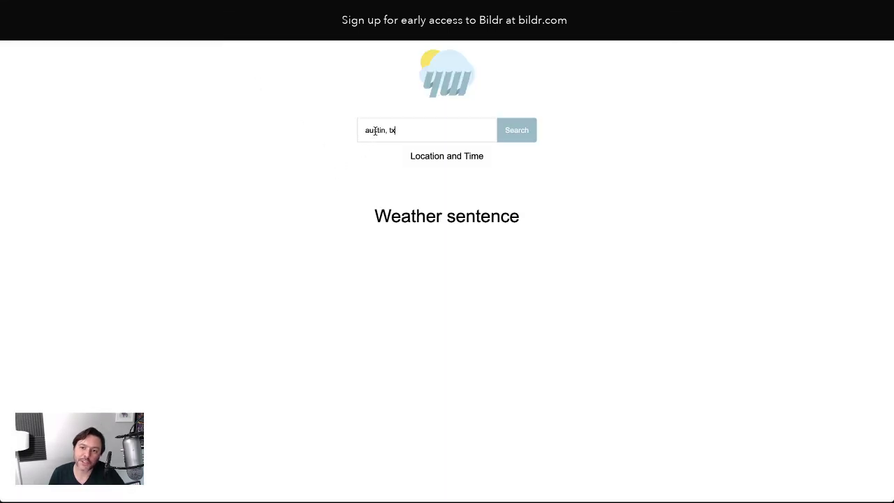
pyautogui.tripleClick(399, 129)
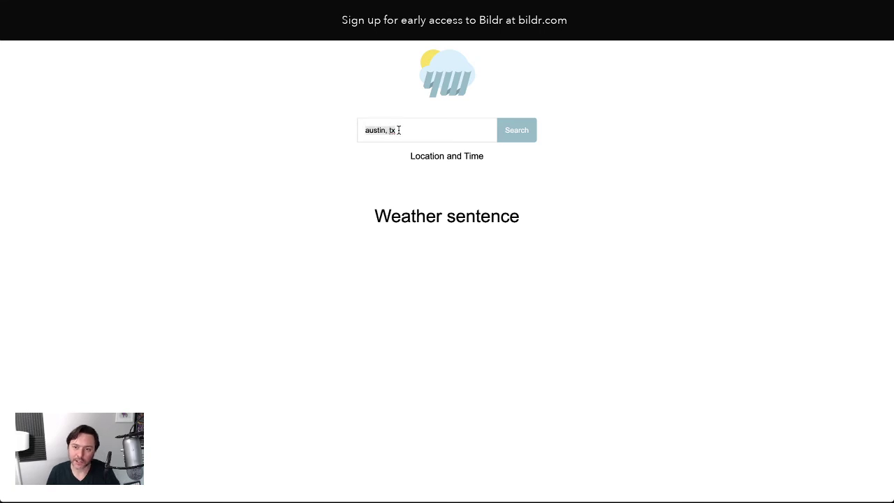
pyautogui.write('787')
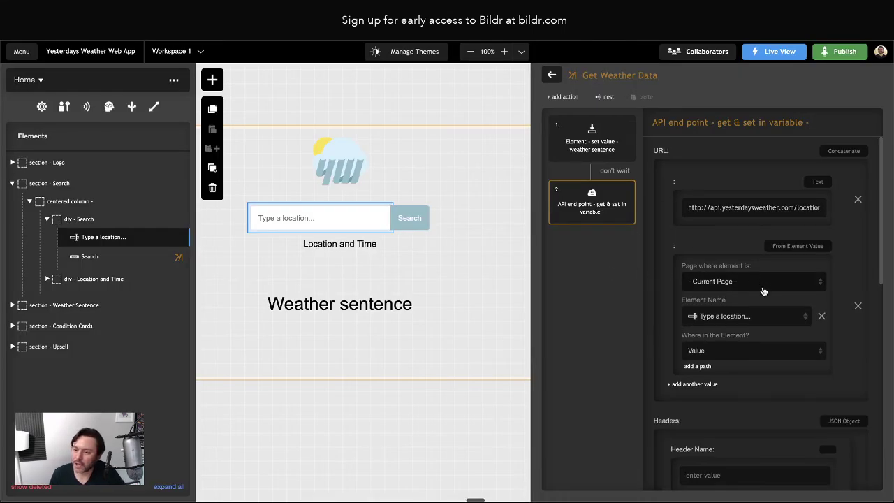
# Set the API request's header name to "Content-Type" and its header value to "application/json"
pyautogui.scroll(-1, 763, 291)
pyautogui.scroll(1, 775, 328)
pyautogui.scroll(-4, 752, 322)
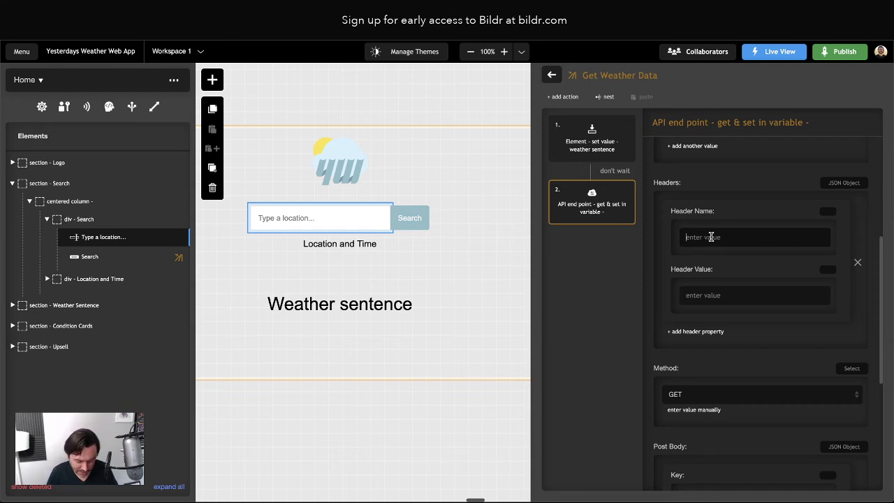
pyautogui.write('Content-Type')
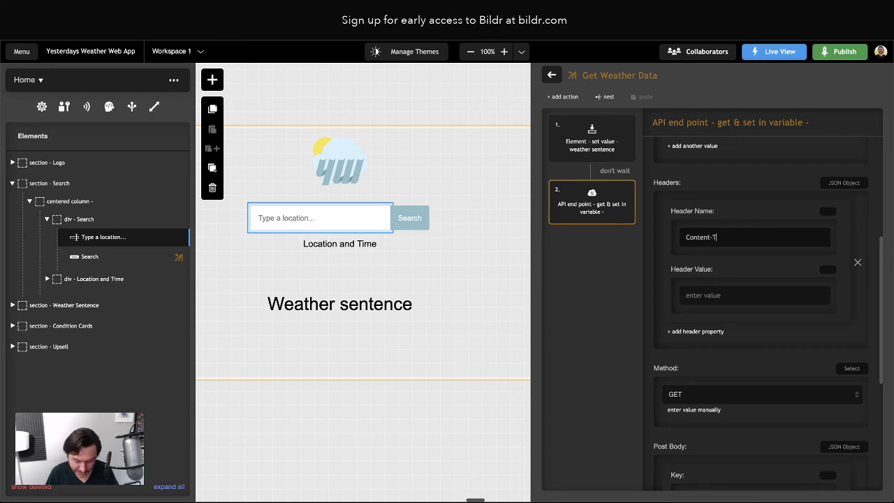
pyautogui.click(711, 295)
pyautogui.write('a')
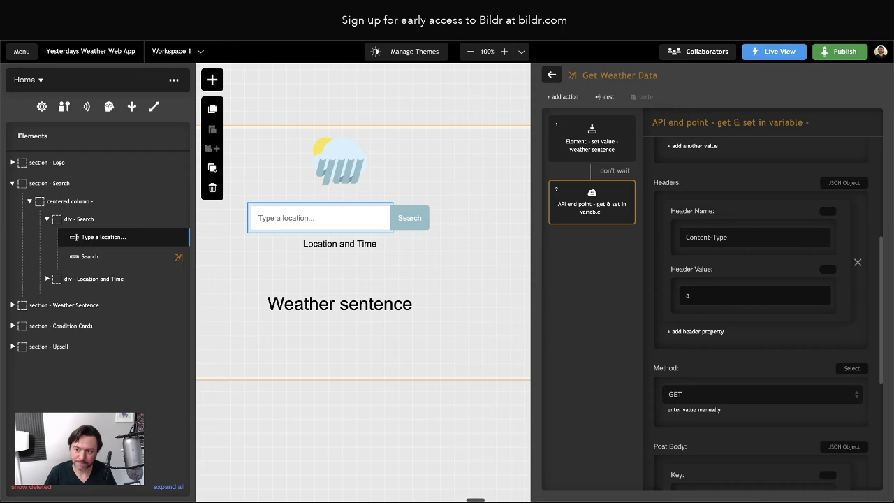
pyautogui.write('pplication/')
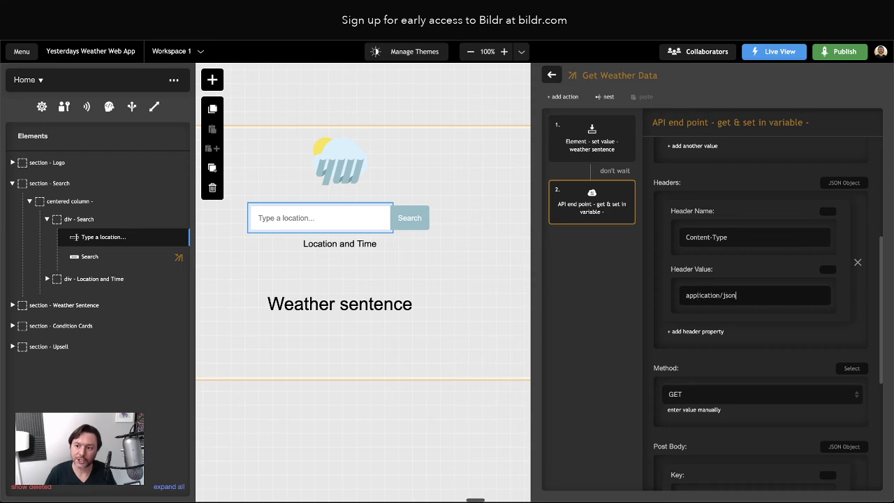
pyautogui.write('json')
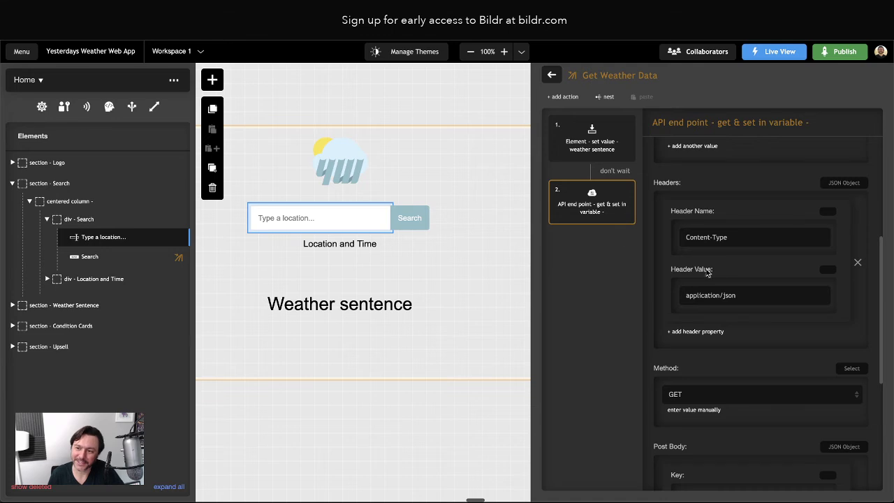
# Set the target page for the variable to Current Page and name the response data variable "locationResponse"
pyautogui.scroll(-3, 719, 290)
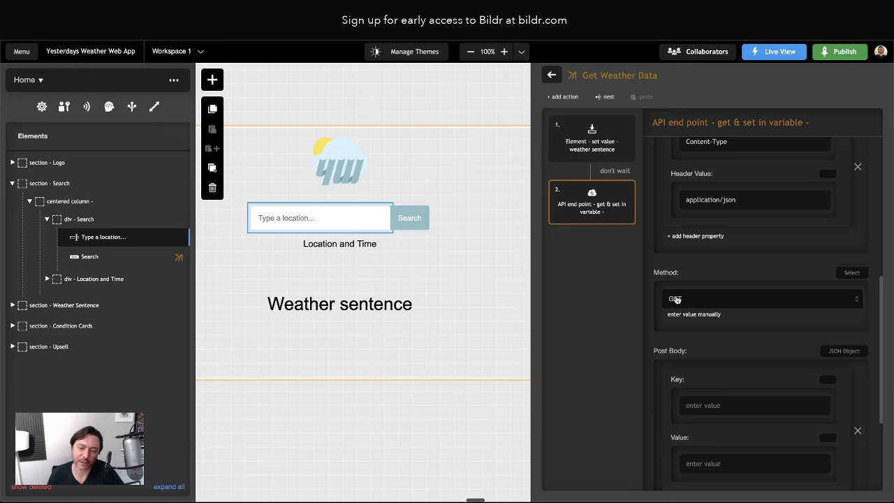
pyautogui.scroll(-5, 698, 301)
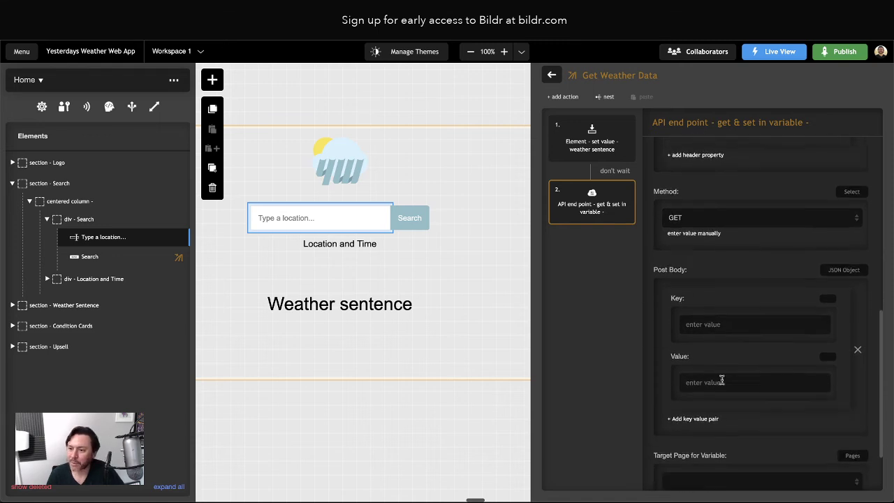
pyautogui.scroll(15, 723, 297)
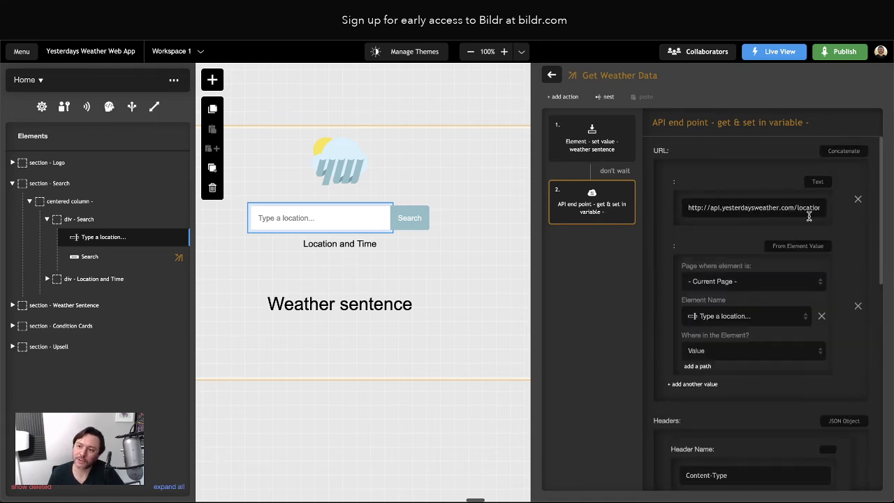
pyautogui.scroll(-15, 765, 251)
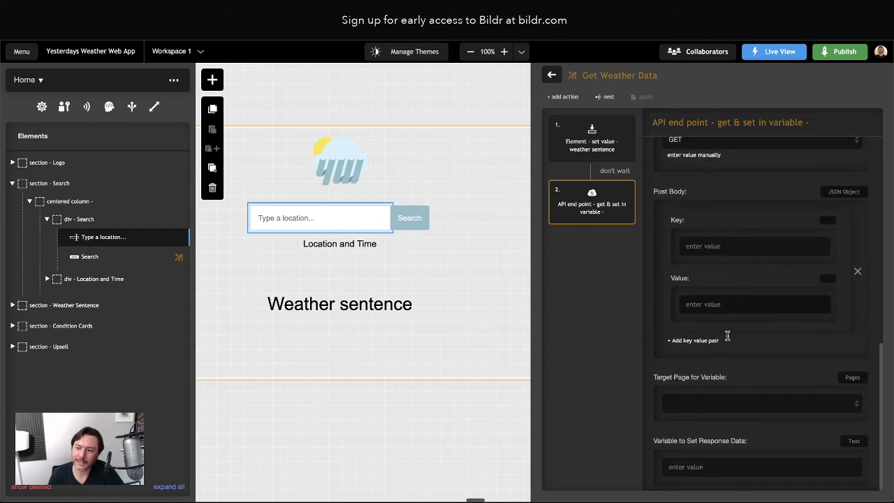
pyautogui.click(694, 415)
pyautogui.click(697, 411)
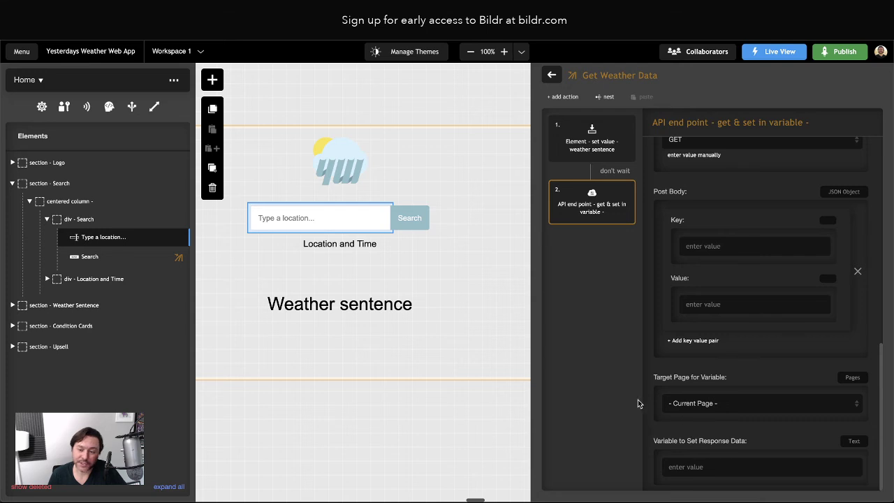
pyautogui.click(679, 403)
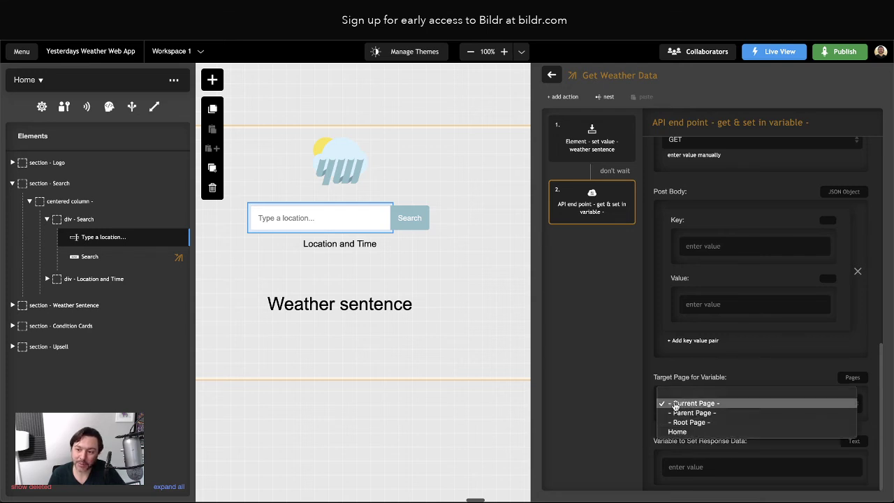
pyautogui.click(686, 404)
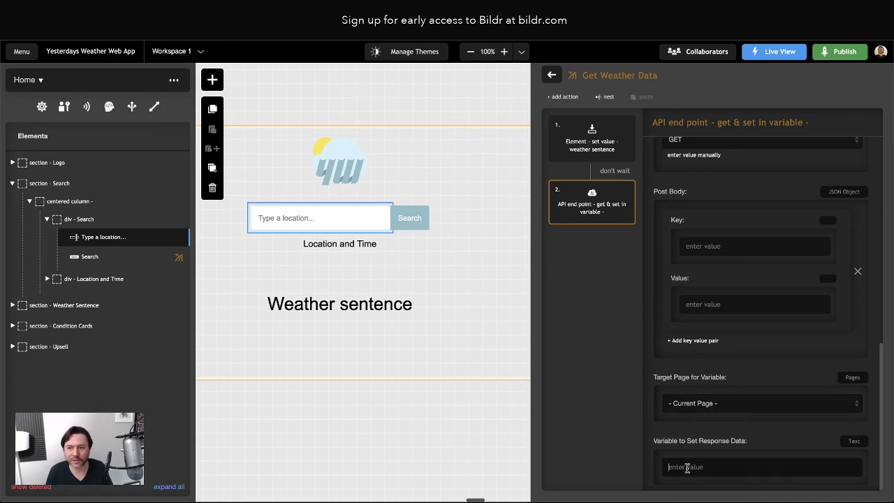
pyautogui.write('locationResponse')
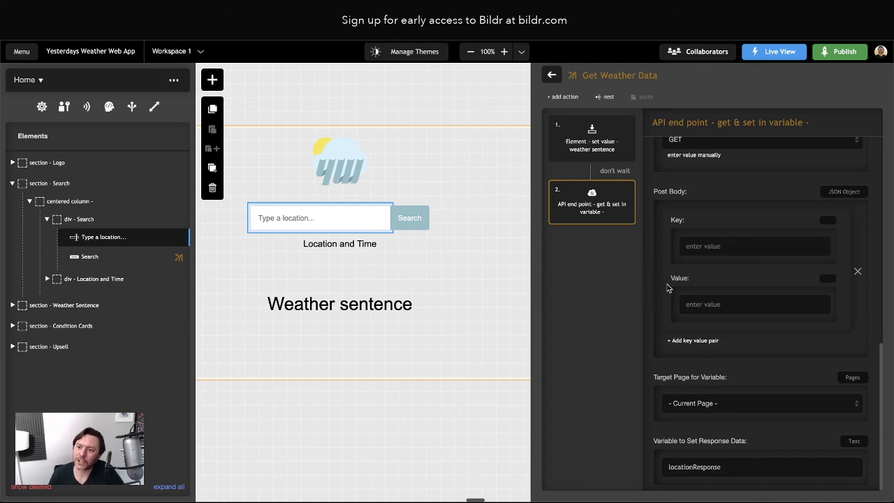
# Reload the live preview and run a weather search for the location "austin, tx"
pyautogui.scroll(10, 684, 283)
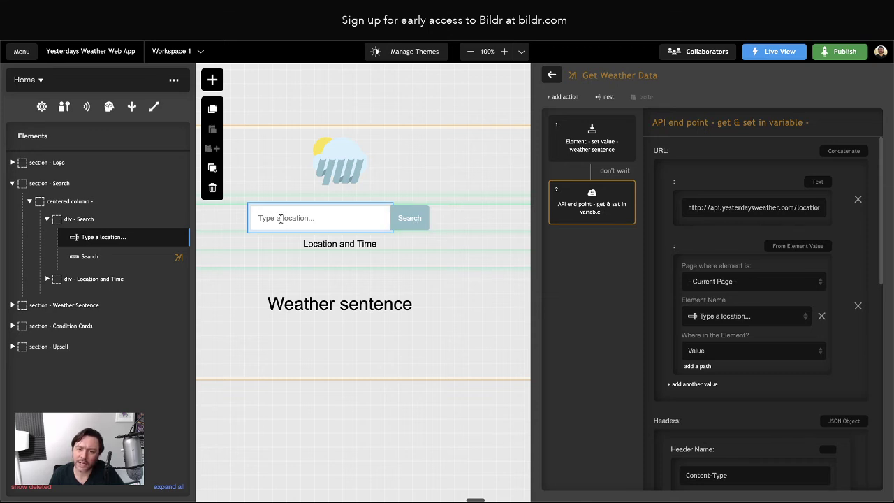
pyautogui.scroll(-8, 761, 391)
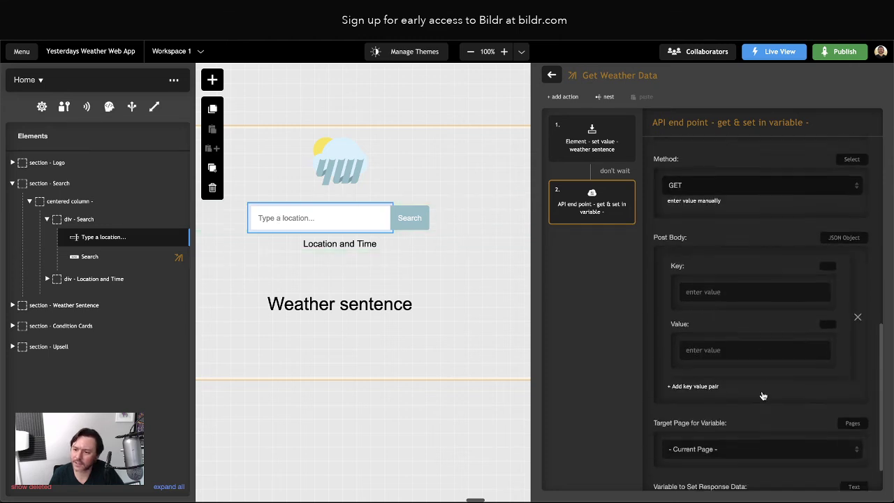
pyautogui.scroll(-1, 763, 396)
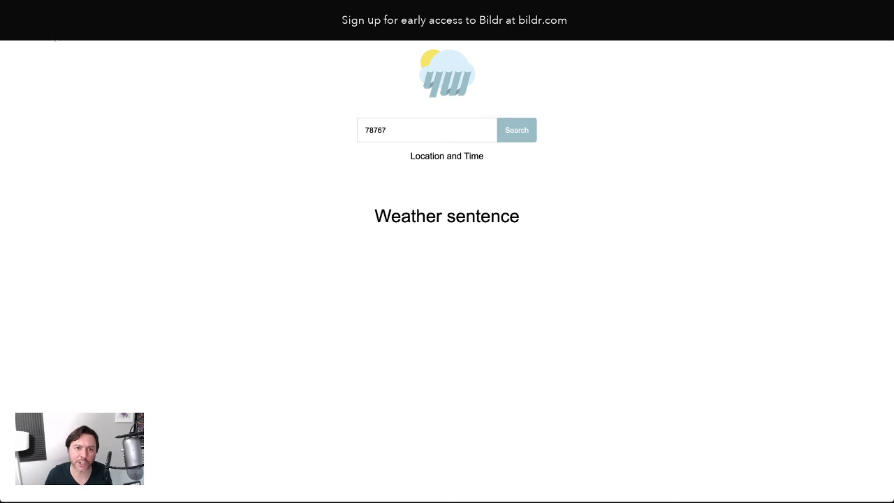
pyautogui.press('Return')
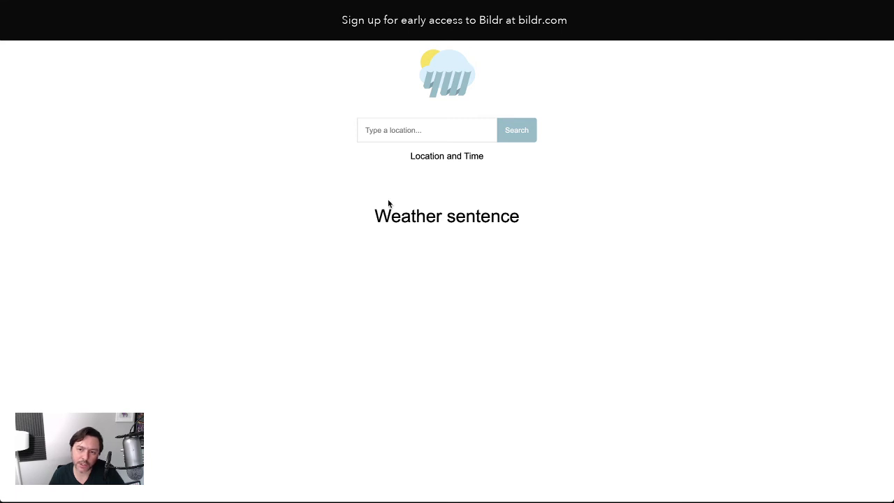
pyautogui.click(386, 131)
pyautogui.write('austin, tx')
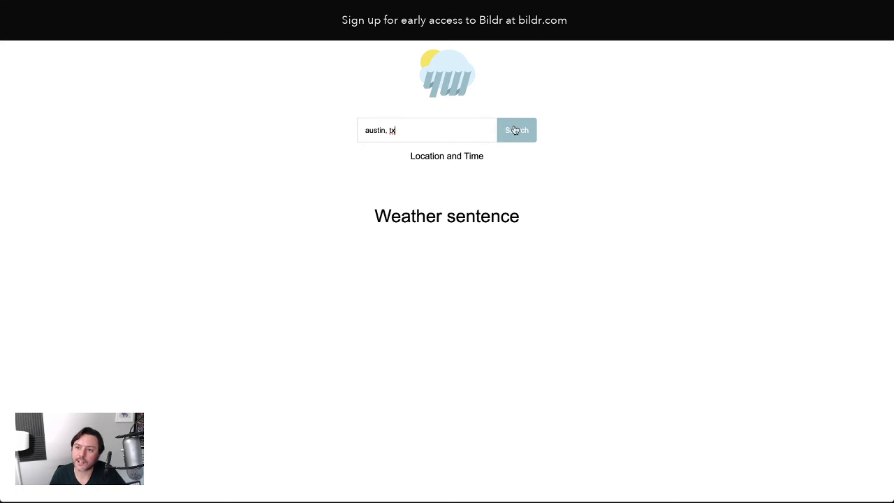
pyautogui.click(514, 130)
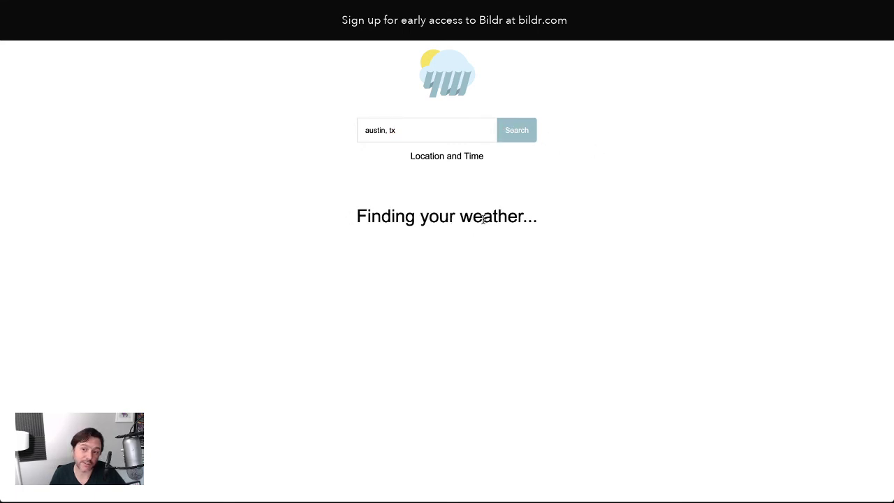
# Inspect the preview page with the browser's developer tools and evaluate brwFormRoot._vars in the console
pyautogui.rightClick(586, 171)
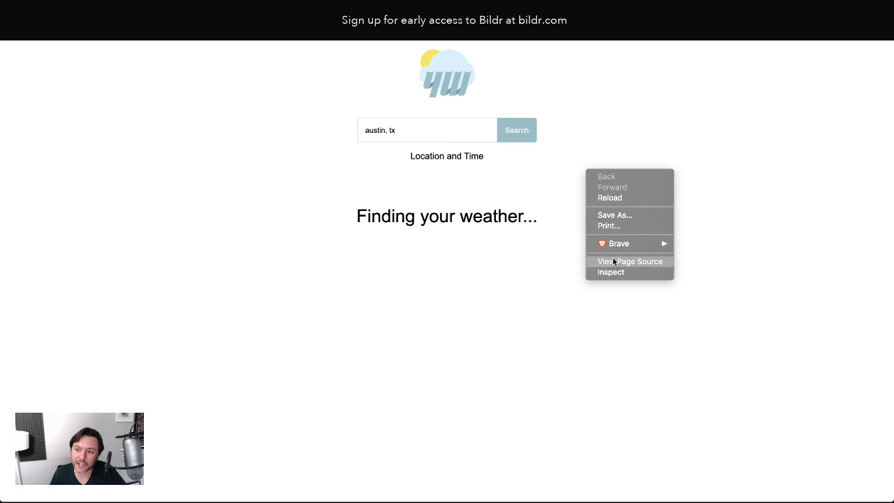
pyautogui.click(609, 272)
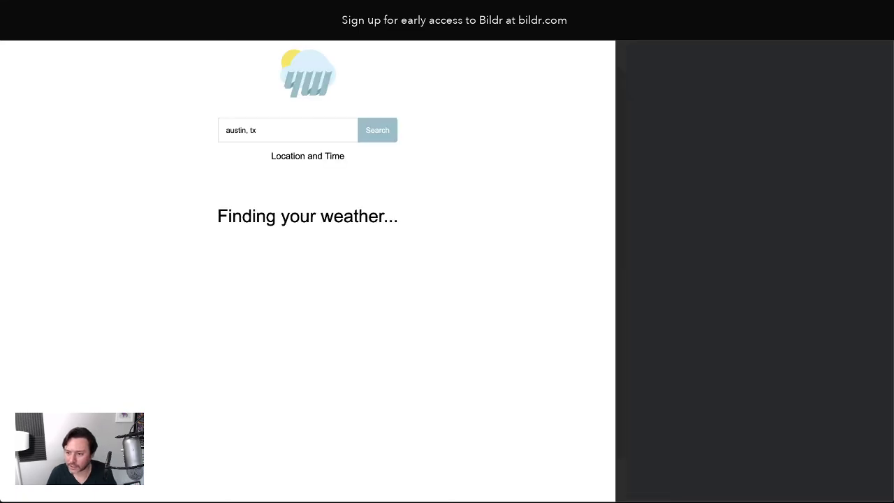
pyautogui.write('b')
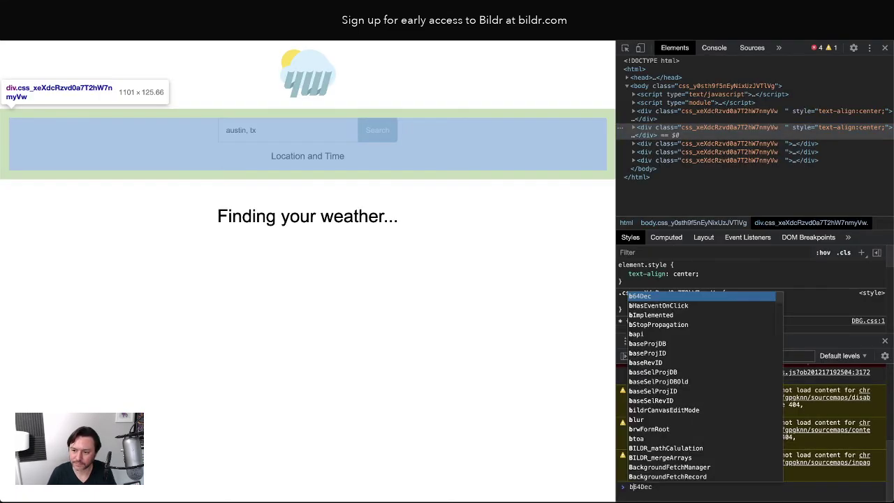
pyautogui.write('rwFormRoot._vars')
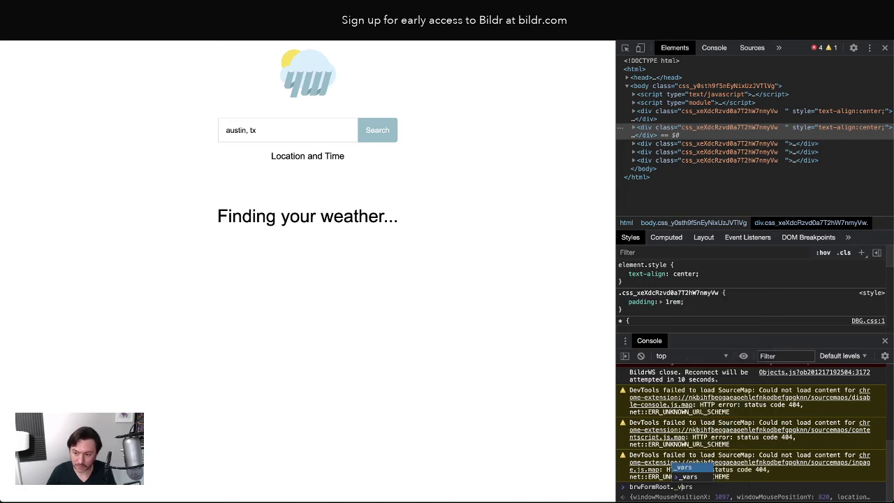
pyautogui.press('Return')
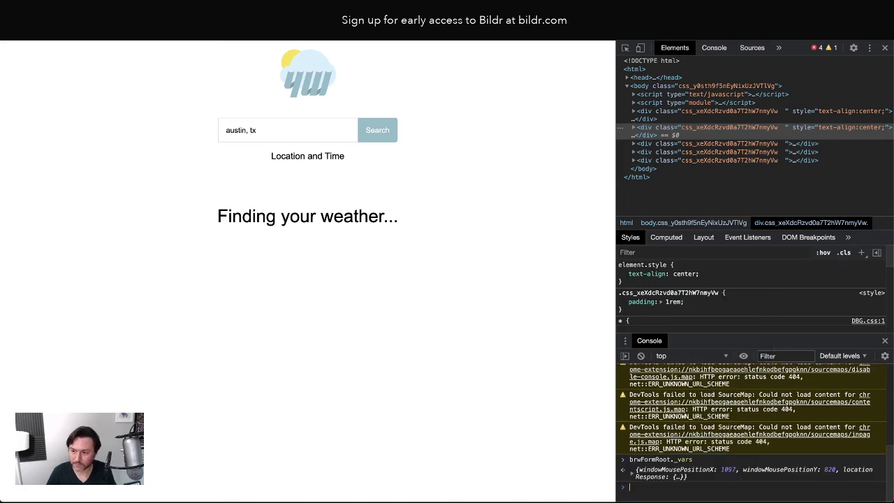
# Expand locationResponse in the console output and examine its input and the lat and lng of its first location
pyautogui.click(633, 474)
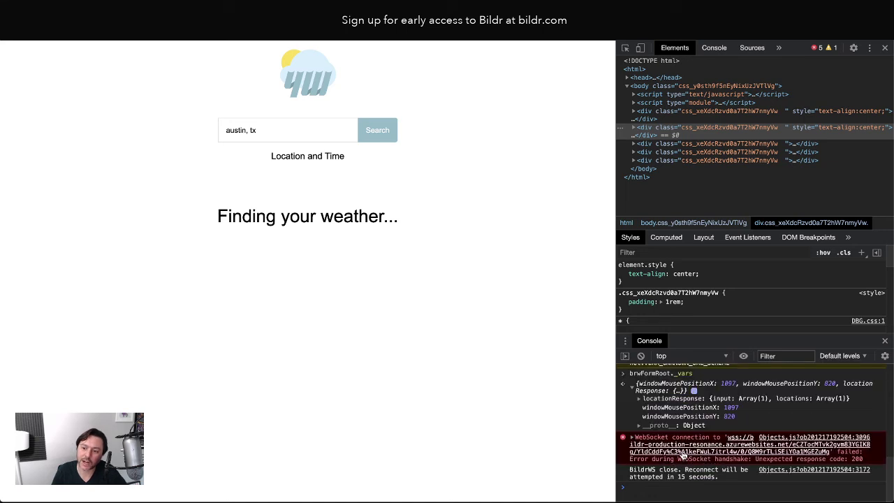
pyautogui.click(639, 398)
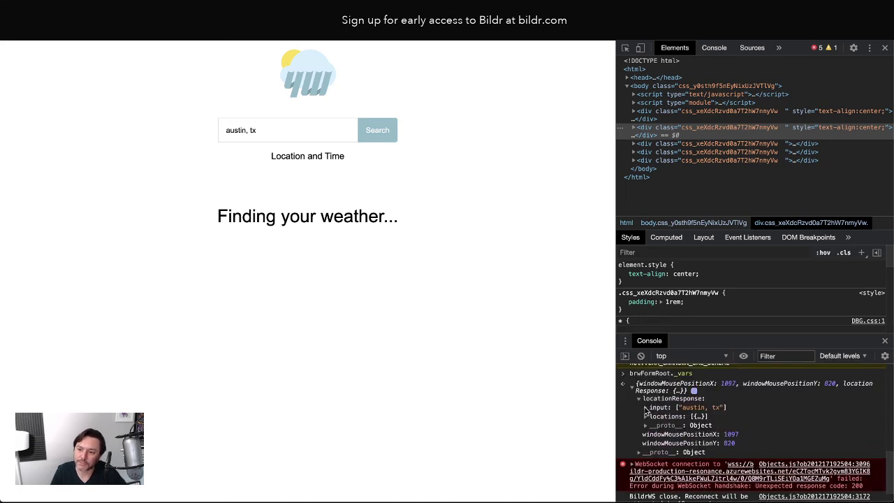
pyautogui.click(648, 408)
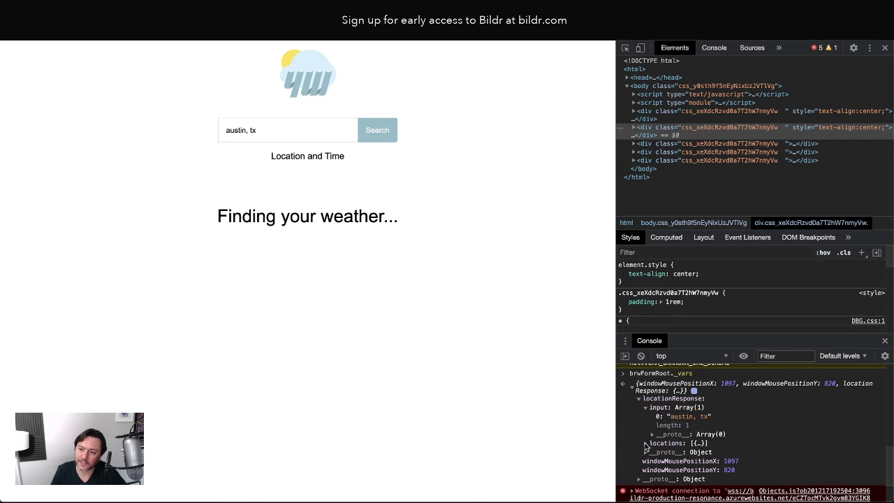
pyautogui.click(645, 445)
pyautogui.click(654, 418)
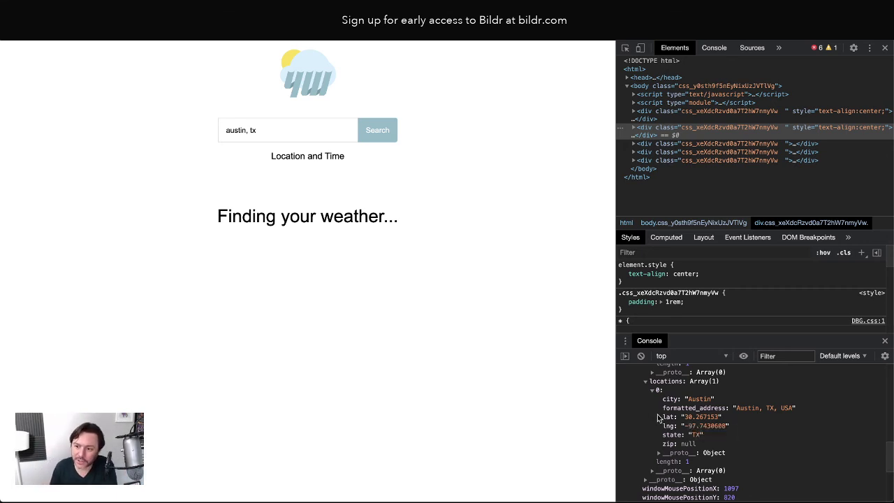
pyautogui.moveTo(659, 417); pyautogui.dragTo(719, 417)
pyautogui.moveTo(663, 427); pyautogui.dragTo(720, 429)
pyautogui.click(719, 428)
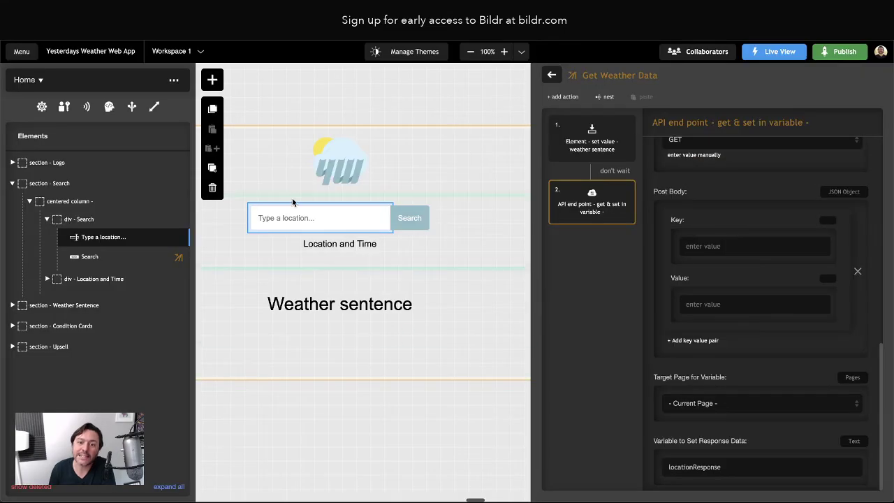
# Add another "API end point - get & set in variable" action to Get Weather Data and make it wait for the preceding API action
pyautogui.moveTo(572, 207)
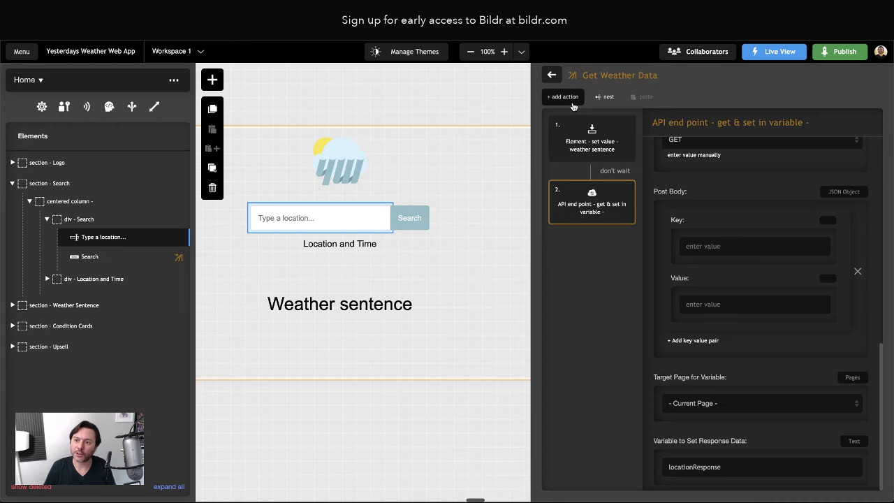
pyautogui.click(572, 104)
pyautogui.write('api')
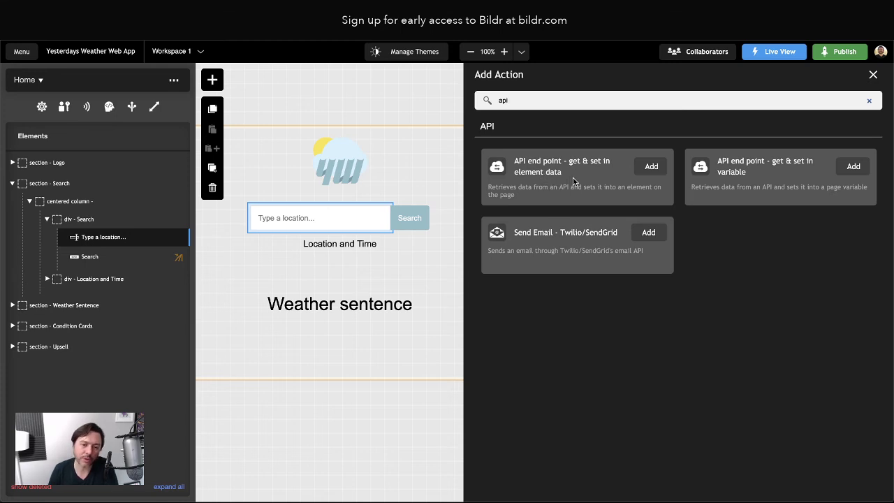
pyautogui.click(853, 167)
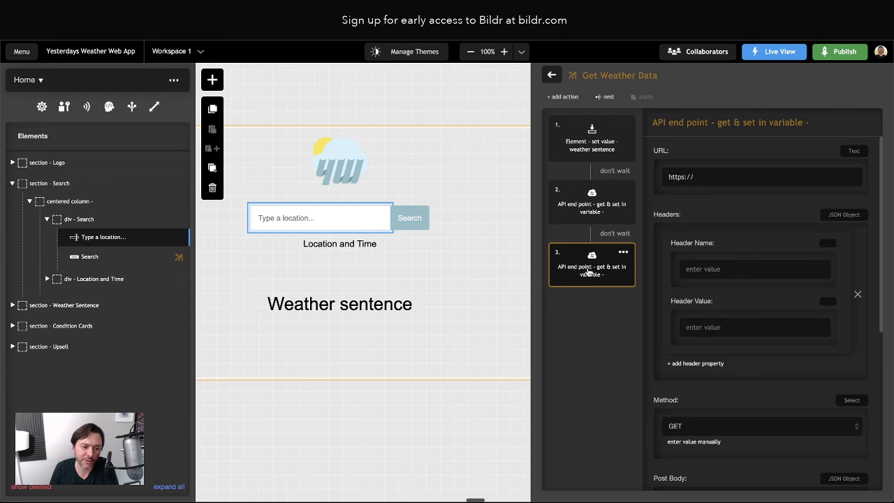
pyautogui.click(614, 238)
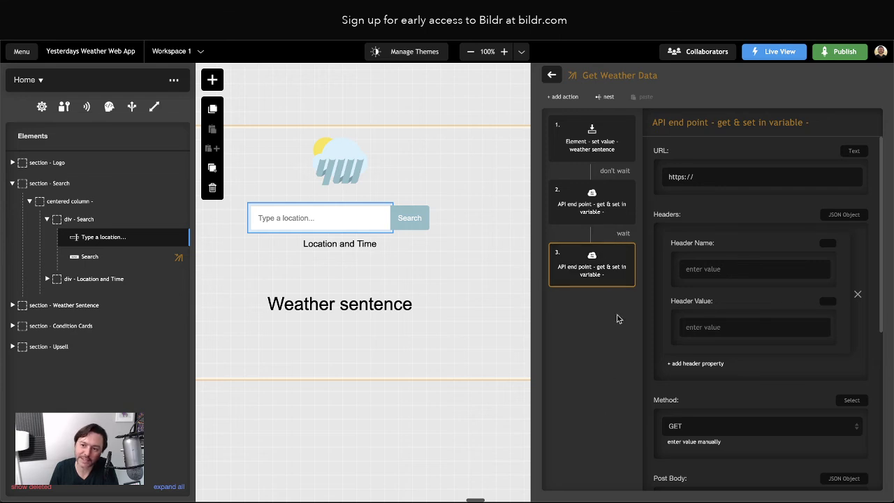
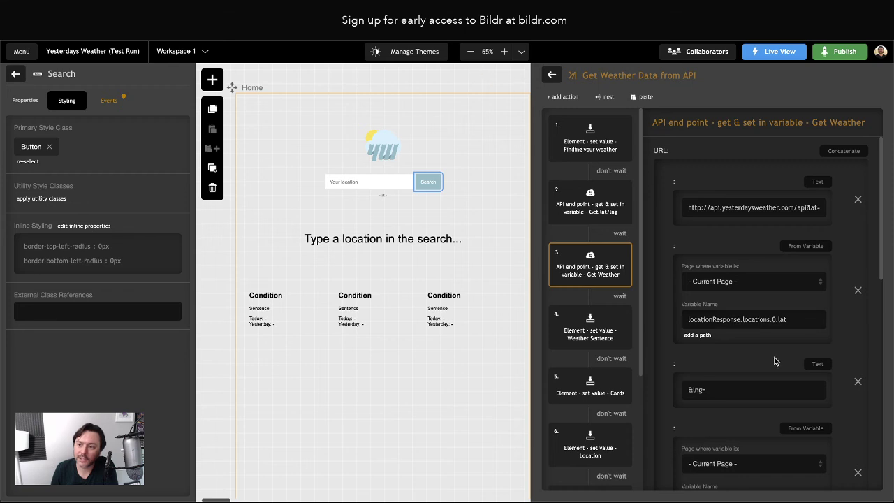
pyautogui.click(785, 319)
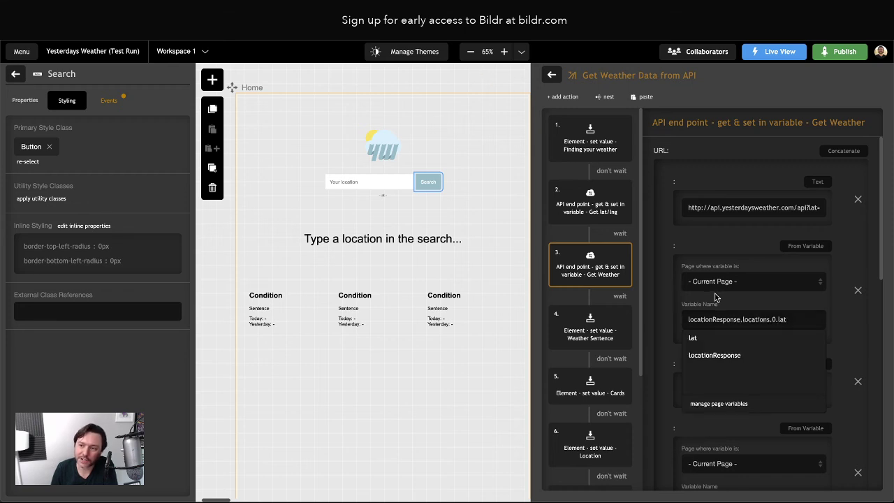
pyautogui.tripleClick(727, 209)
pyautogui.hotkey('ctrl', 'c')
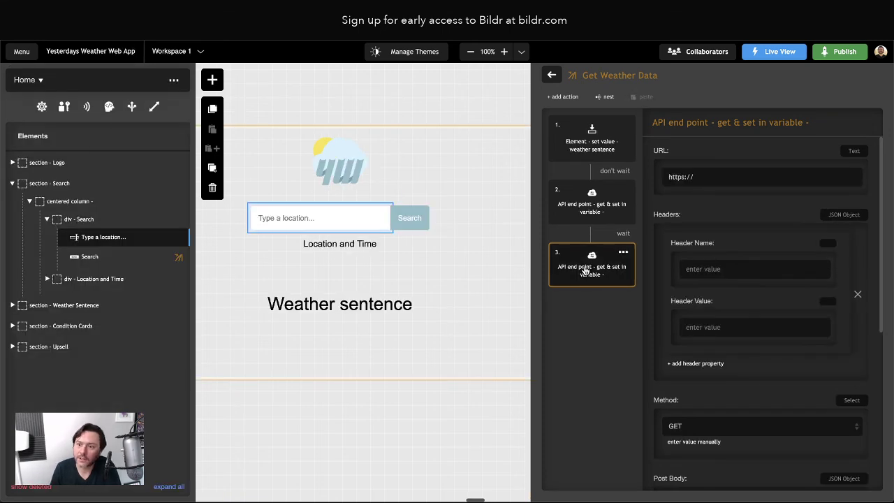
pyautogui.click(859, 153)
pyautogui.scroll(-3, 804, 262)
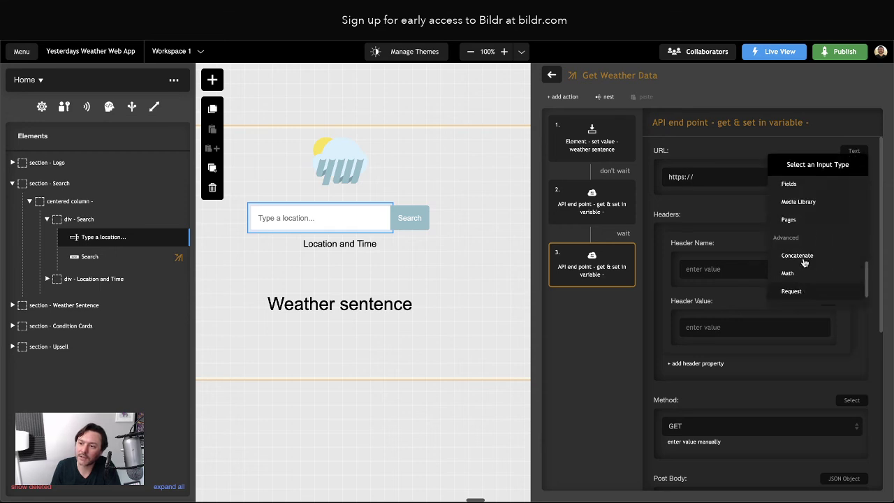
pyautogui.click(793, 282)
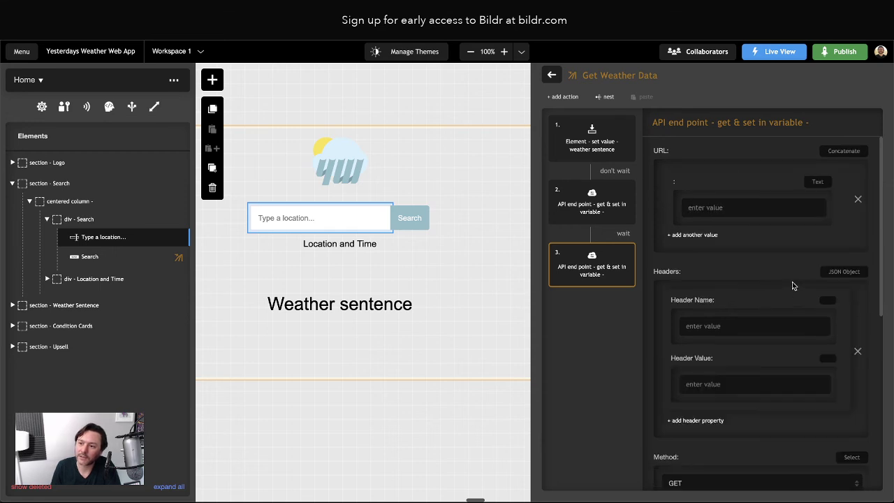
pyautogui.click(700, 207)
pyautogui.hotkey('ctrl', 'v')
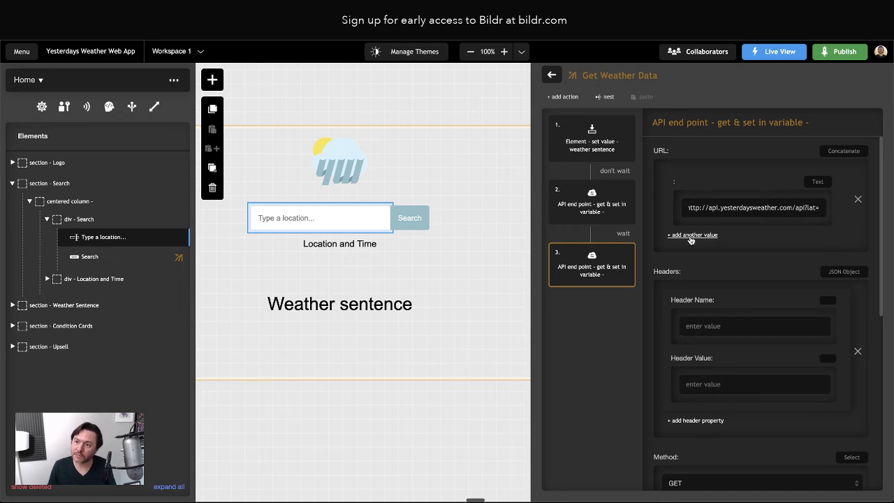
# Add a second URL value of type From Variable, using the Current Page variable locationResponse
pyautogui.click(691, 235)
pyautogui.click(815, 248)
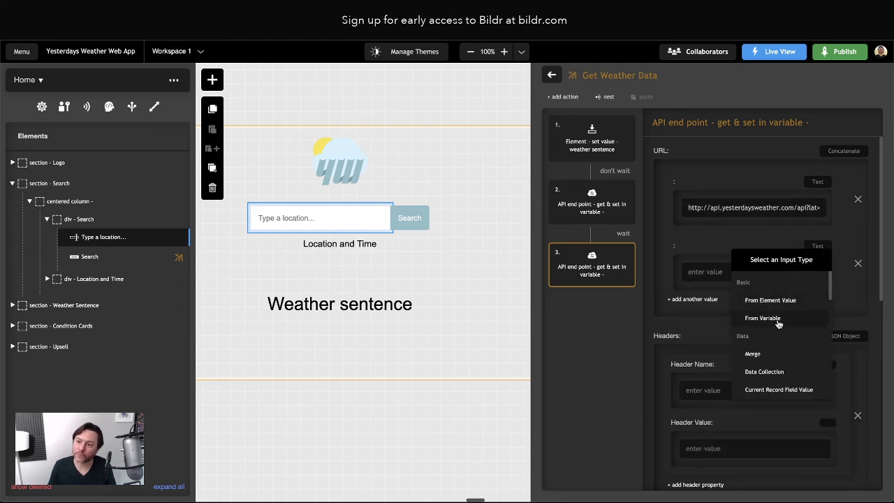
pyautogui.click(777, 321)
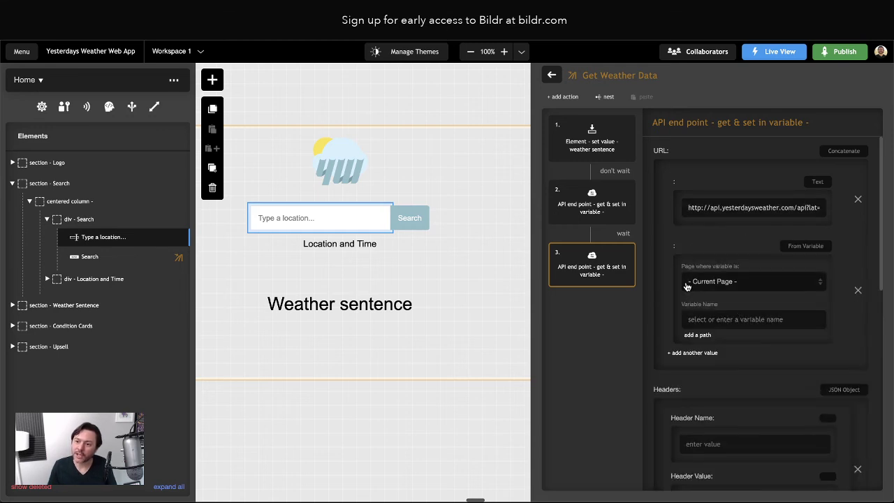
pyautogui.click(702, 319)
pyautogui.write('location')
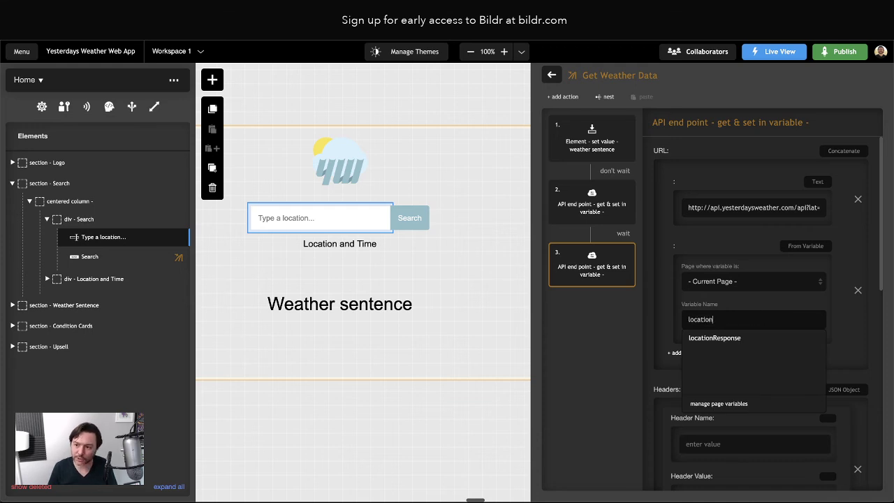
pyautogui.click(716, 339)
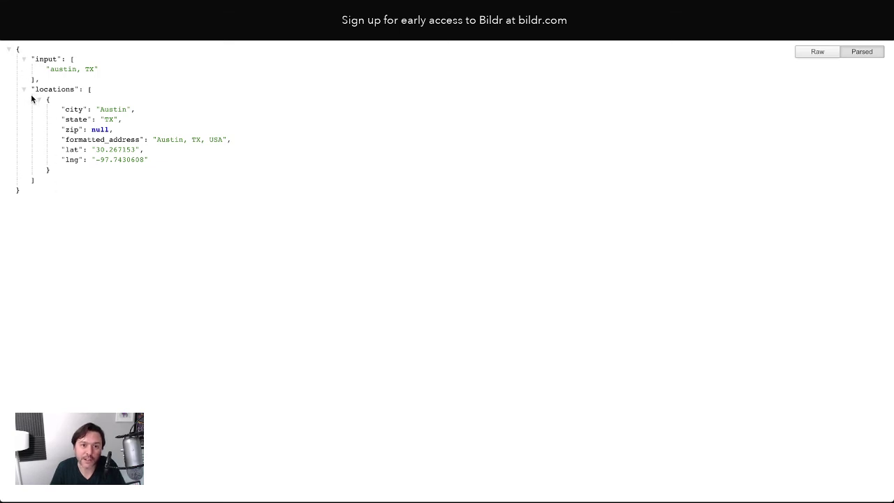
# Examine the parsed location API response for the path from locations to the lat value
pyautogui.moveTo(33, 90); pyautogui.dragTo(74, 90)
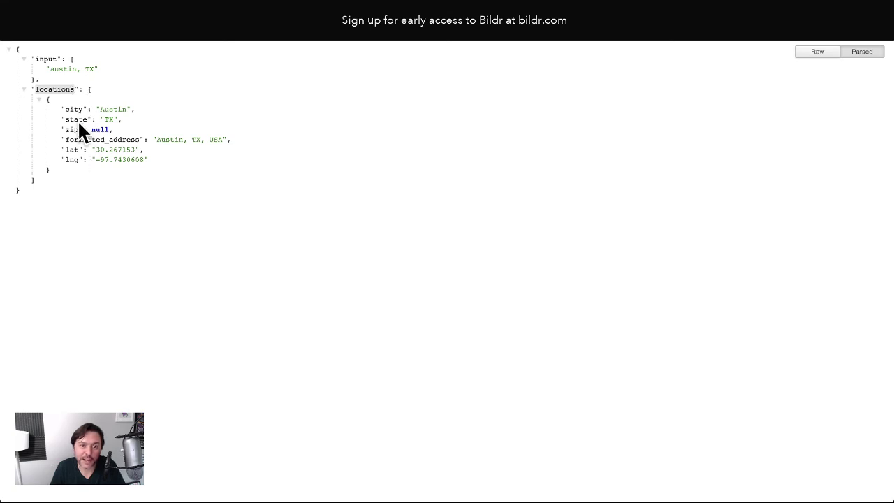
pyautogui.moveTo(65, 149); pyautogui.dragTo(78, 150)
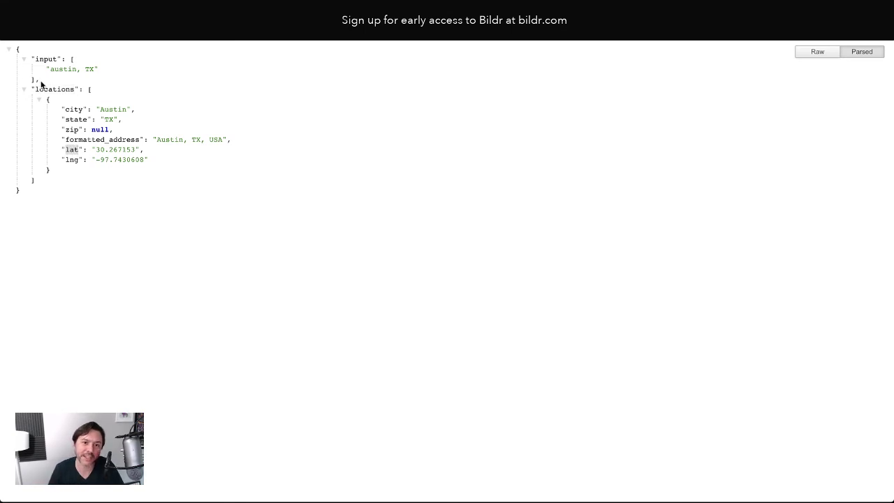
pyautogui.click(113, 160)
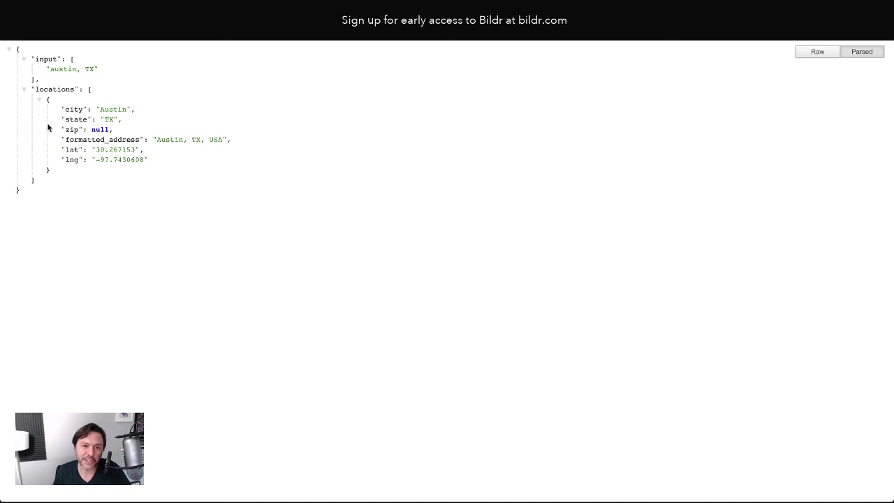
pyautogui.moveTo(66, 150); pyautogui.dragTo(98, 149)
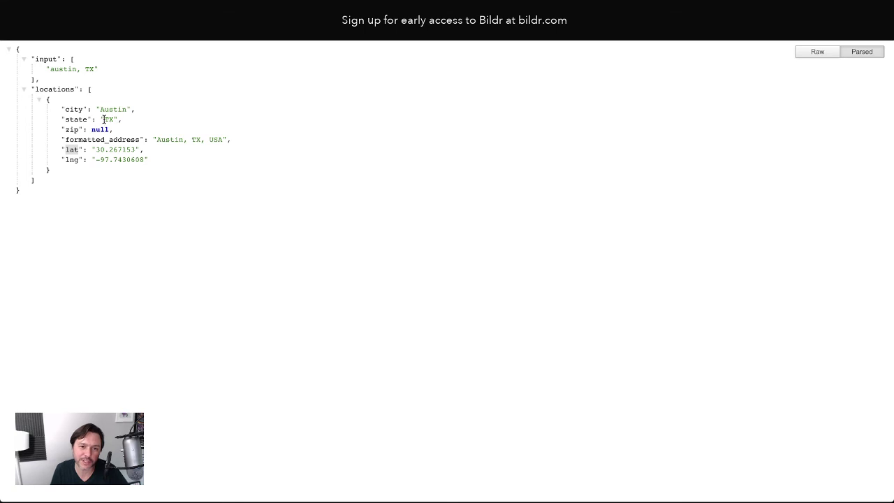
pyautogui.tripleClick(71, 150)
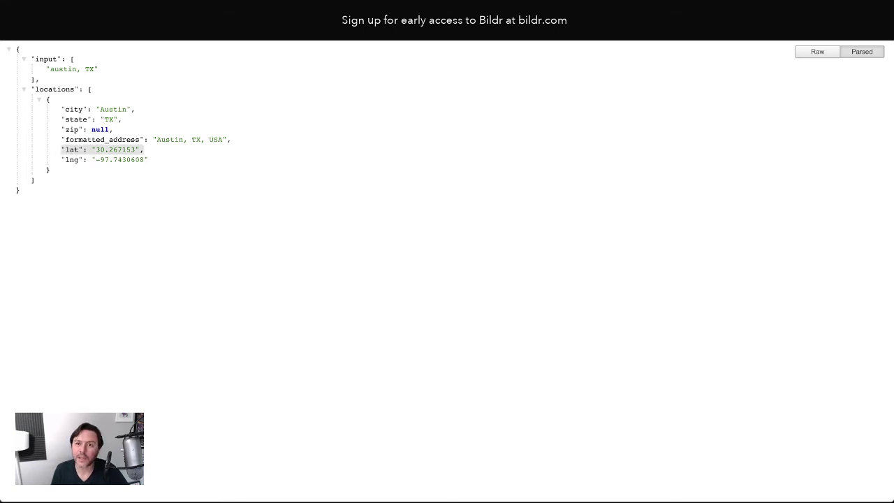
# Extend the second URL value's variable name to locationResponse.locations.0.lat in the third action
pyautogui.hotkey('ctrl', 'Tab')
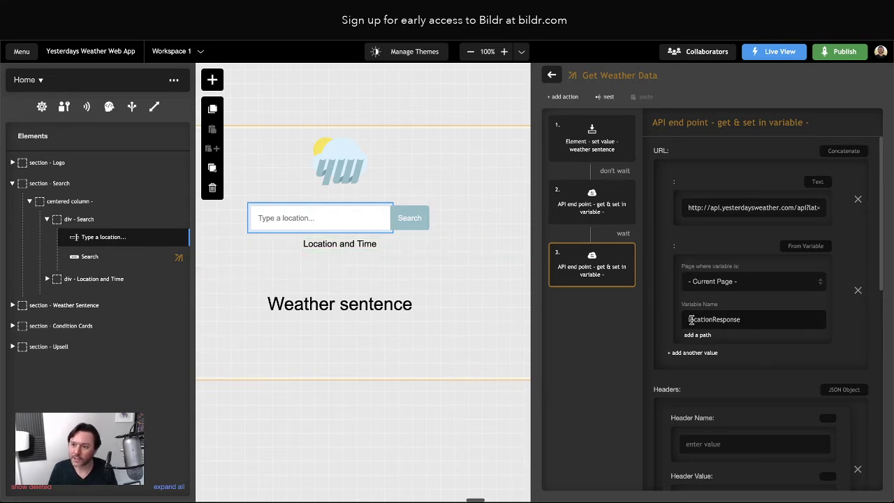
pyautogui.click(741, 320)
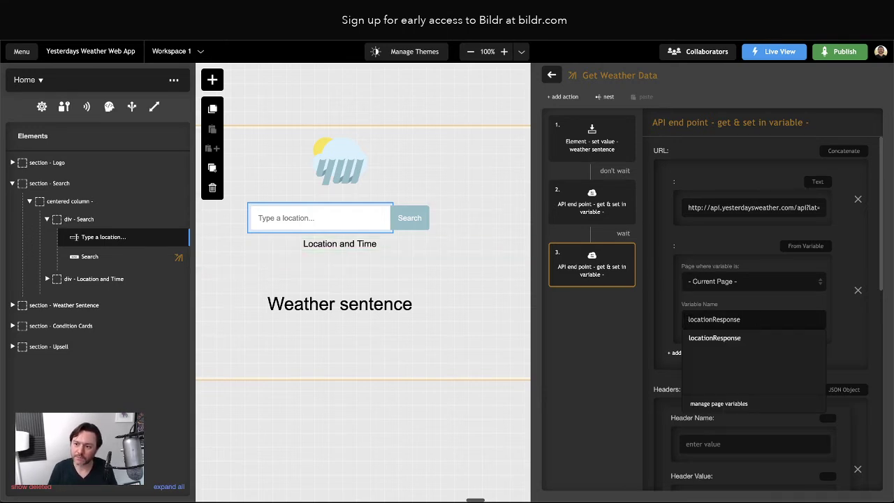
pyautogui.write('.locations.')
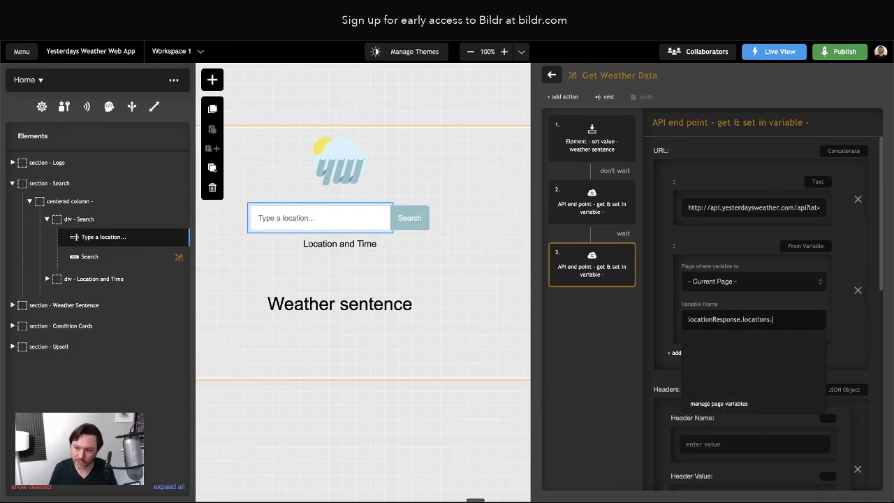
pyautogui.write('0.lat')
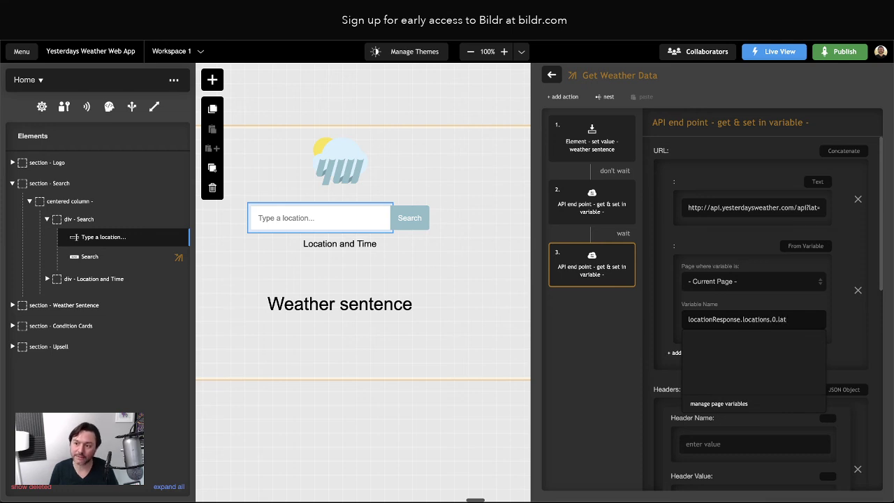
pyautogui.click(604, 326)
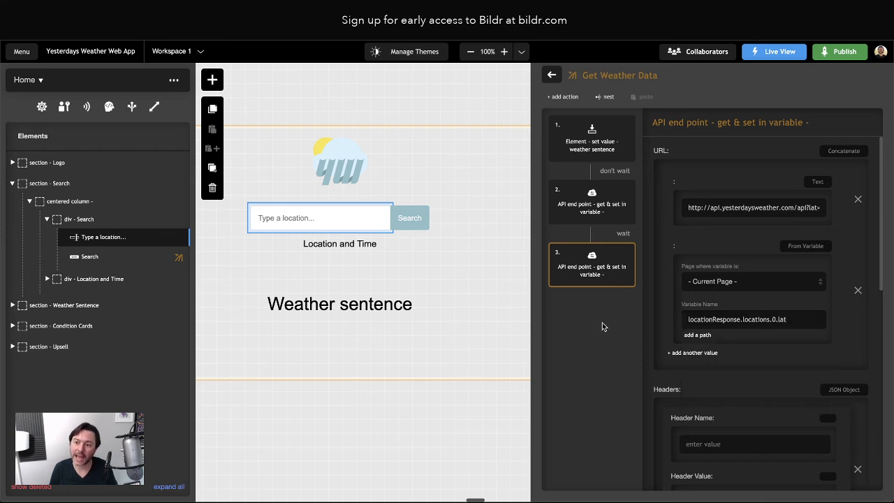
# Move locations.0.lat out of the second URL value's variable name, leaving locationResponse, and save it as the value's parsing path
pyautogui.click(741, 319)
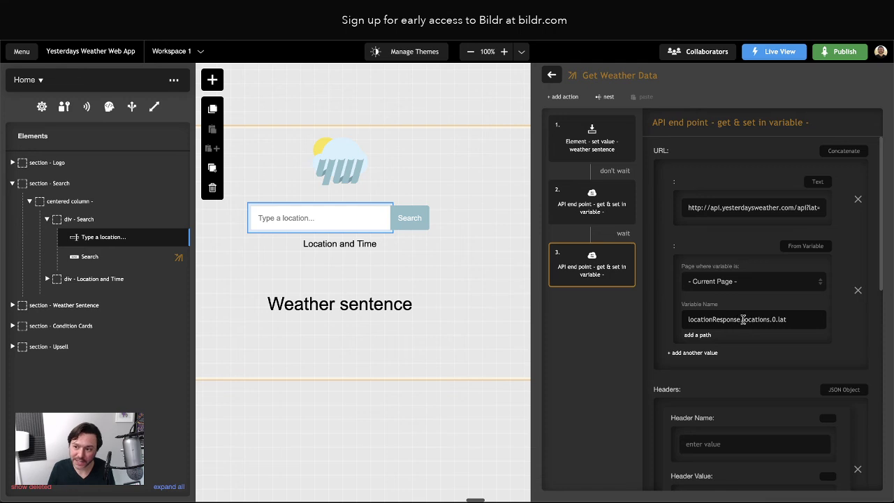
pyautogui.click(799, 319)
pyautogui.moveTo(799, 319); pyautogui.dragTo(743, 320)
pyautogui.hotkey('ctrl', 'c')
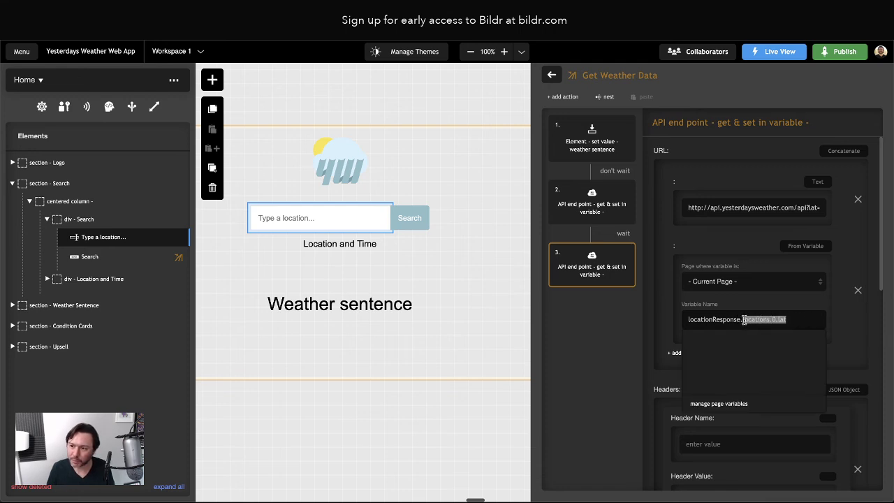
pyautogui.press('BackSpace')
pyautogui.press('BackSpace')
pyautogui.click(714, 338)
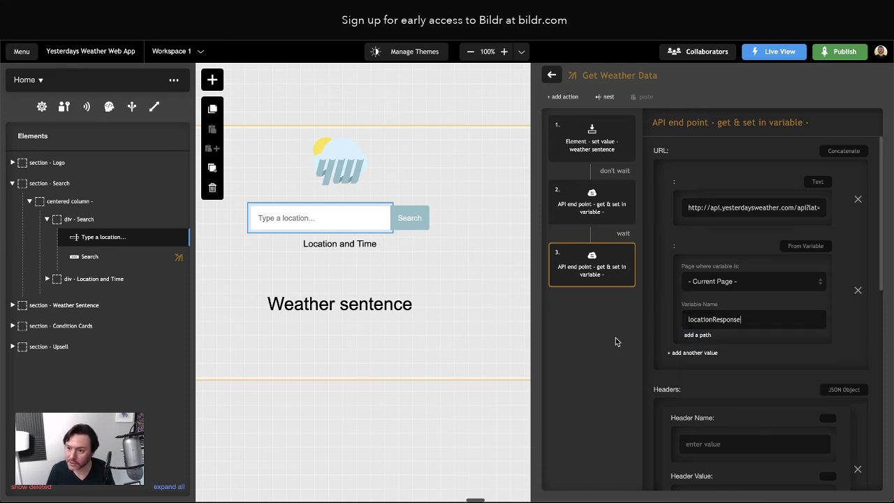
pyautogui.click(698, 336)
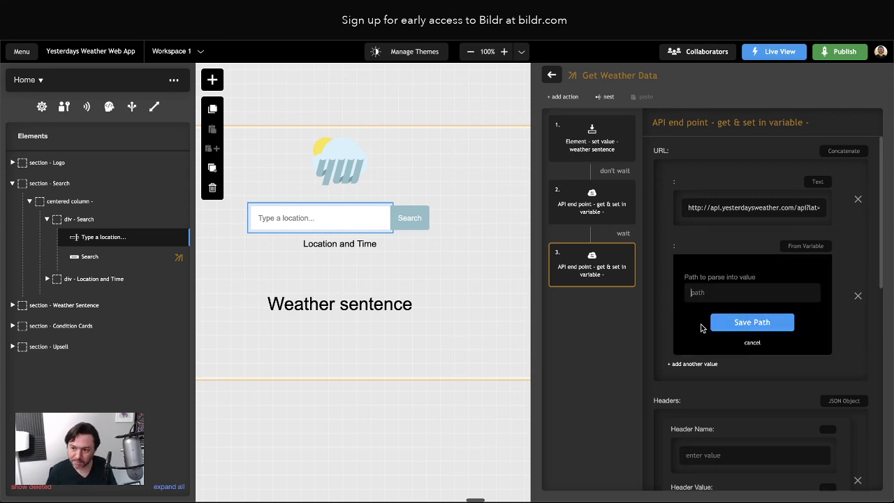
pyautogui.hotkey('ctrl', 'v')
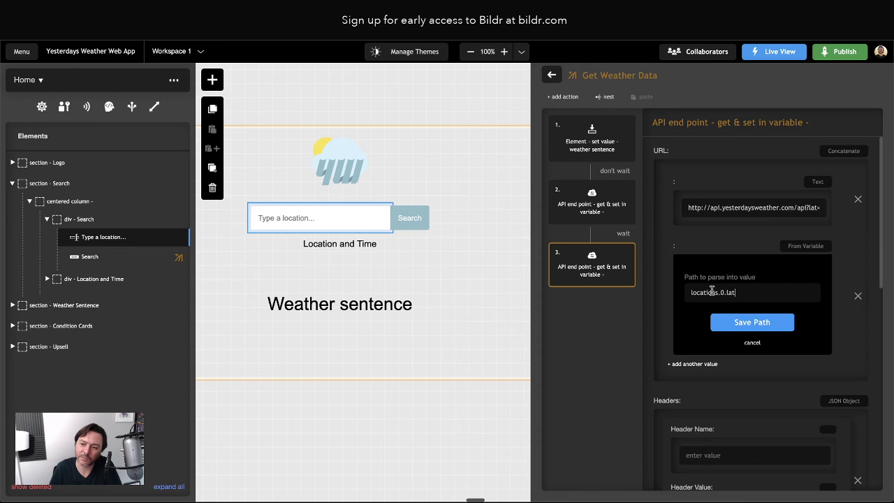
pyautogui.click(739, 322)
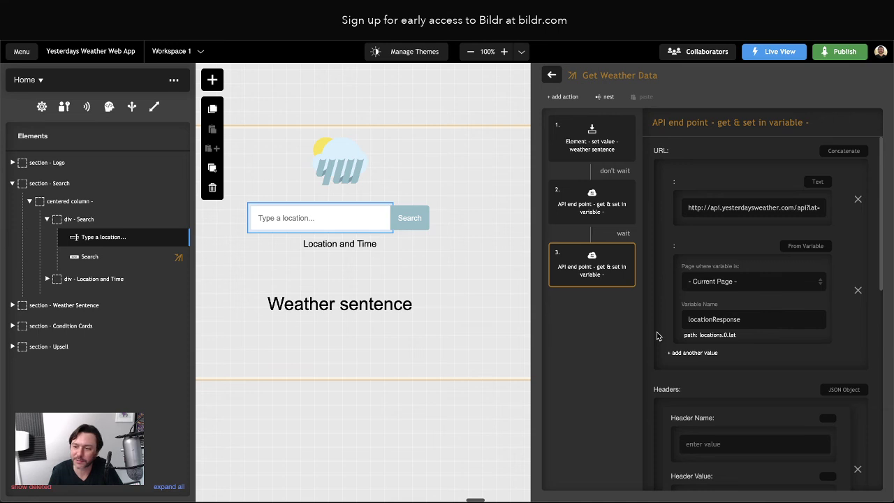
# Copy the saved path and append it to the variable name, making it locationResponse.locations.0.lat
pyautogui.click(713, 336)
pyautogui.tripleClick(706, 295)
pyautogui.hotkey('ctrl', 'c')
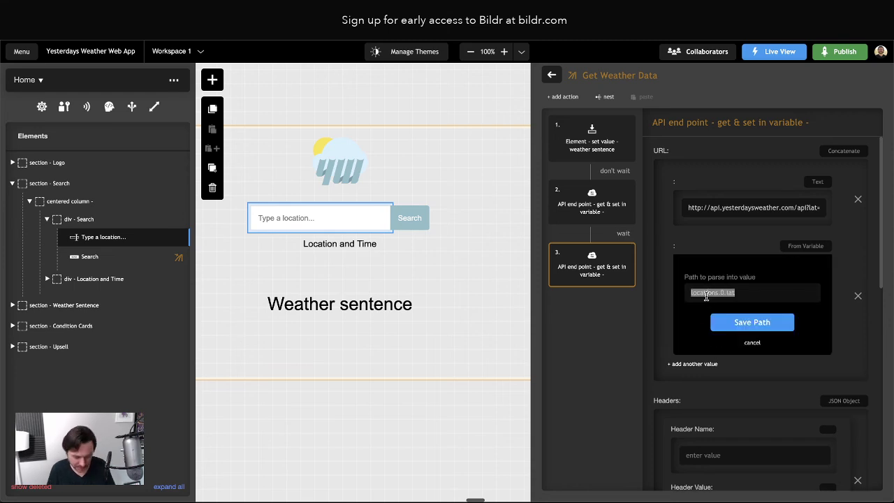
pyautogui.click(754, 342)
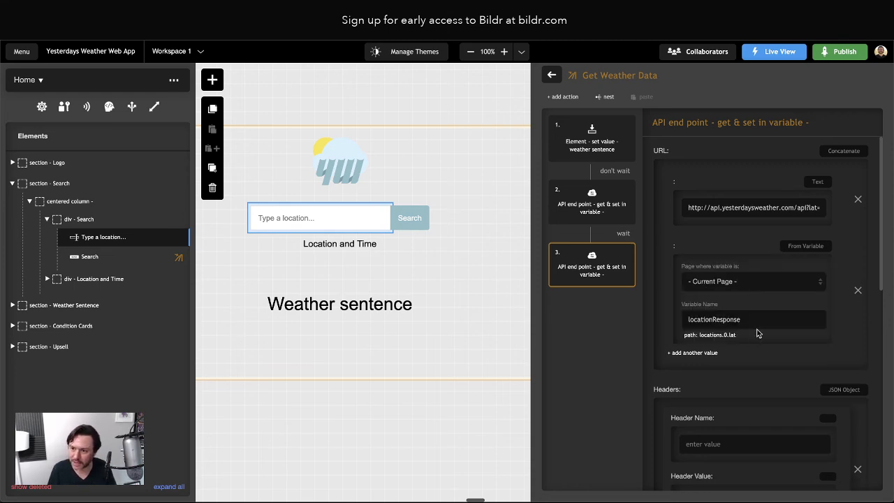
pyautogui.click(757, 319)
pyautogui.write('.')
pyautogui.hotkey('ctrl', 'v')
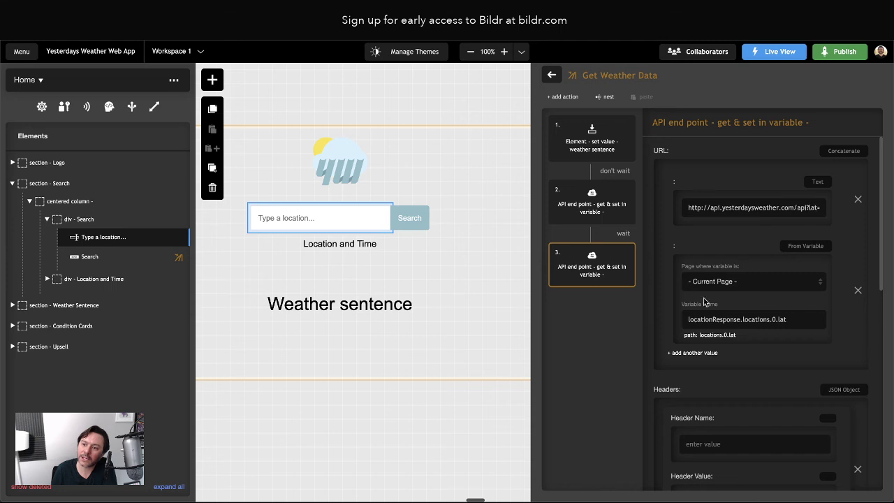
# Add the text value "&lng=" to the concatenated URL, followed by another value of type From Variable
pyautogui.click(695, 354)
pyautogui.write('&lng=')
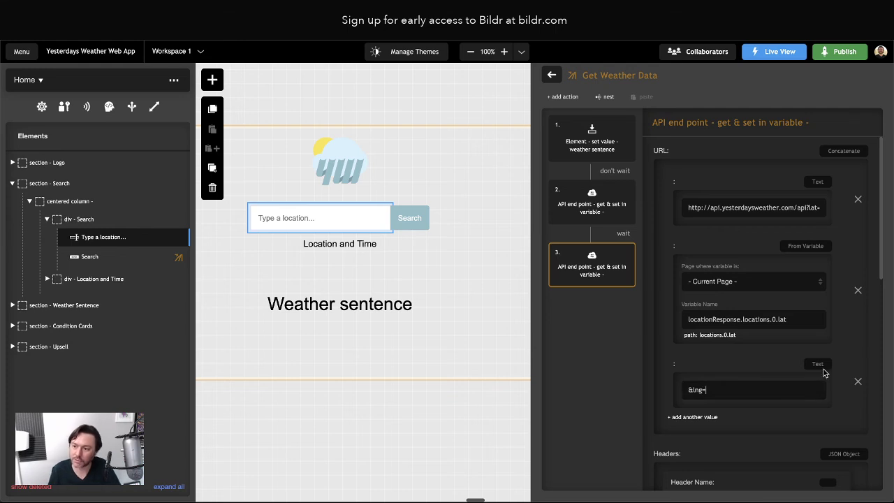
pyautogui.click(698, 417)
pyautogui.scroll(-2, 727, 396)
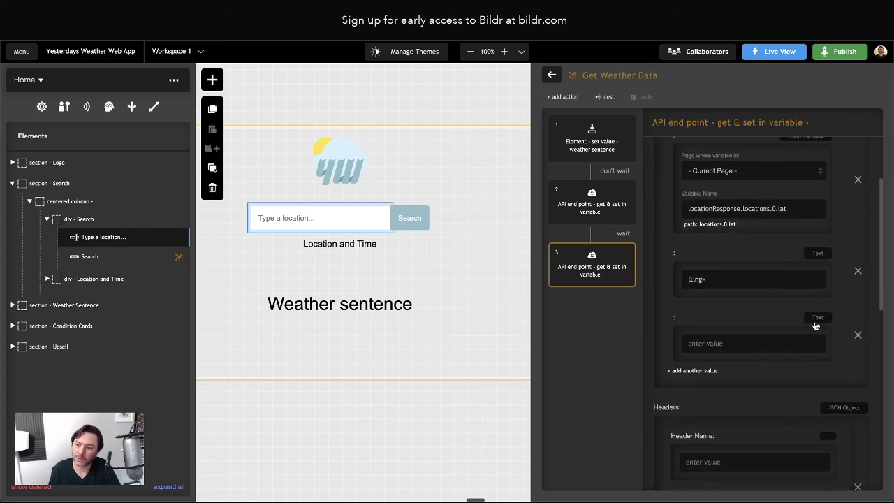
pyautogui.click(817, 317)
pyautogui.click(764, 390)
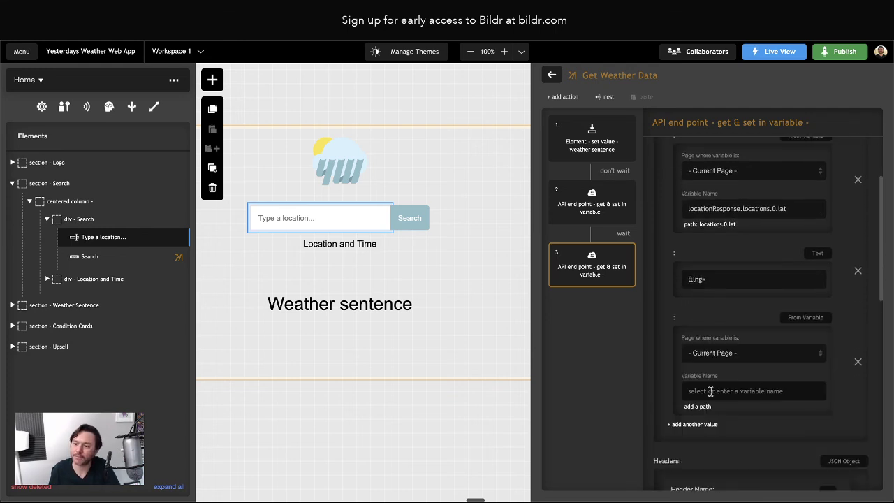
# Set the fourth URL value's Current Page variable to locationResponse.locations.0.lng
pyautogui.click(703, 392)
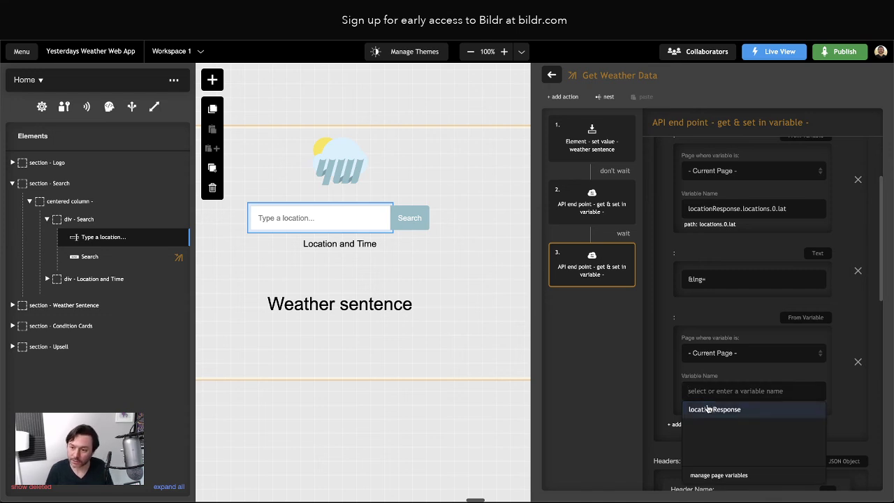
pyautogui.click(708, 410)
pyautogui.click(755, 392)
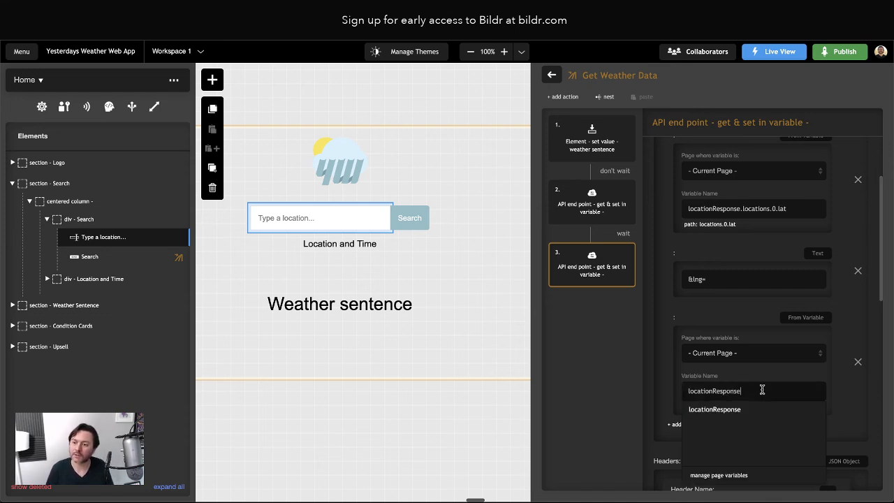
pyautogui.write('.locations.')
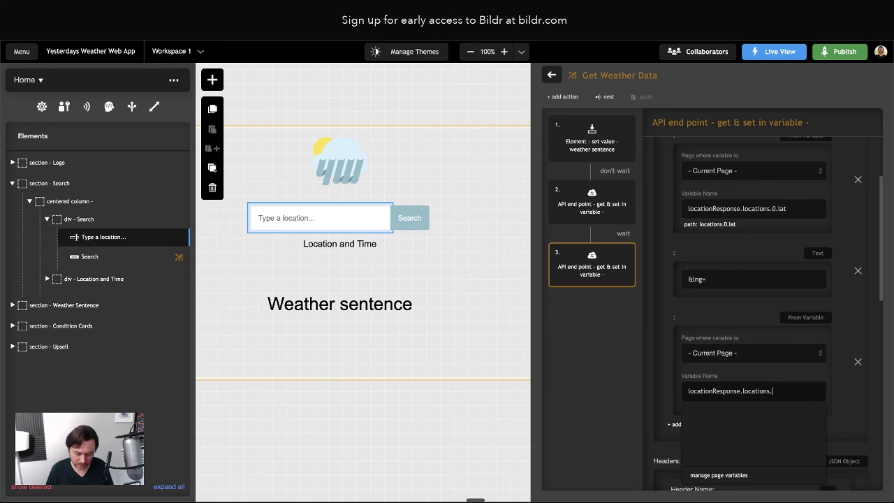
pyautogui.write('0.lng')
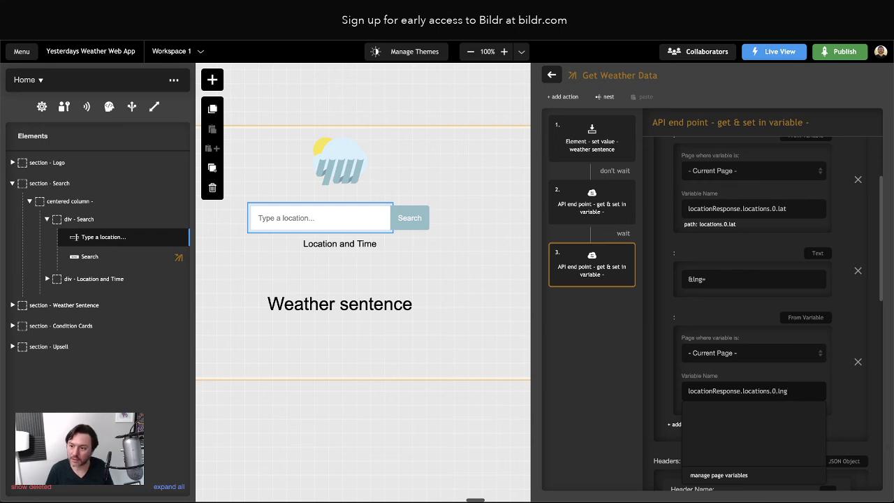
pyautogui.click(690, 381)
# Give the third action's request a Content-Type header with the value application/json
pyautogui.scroll(3, 740, 175)
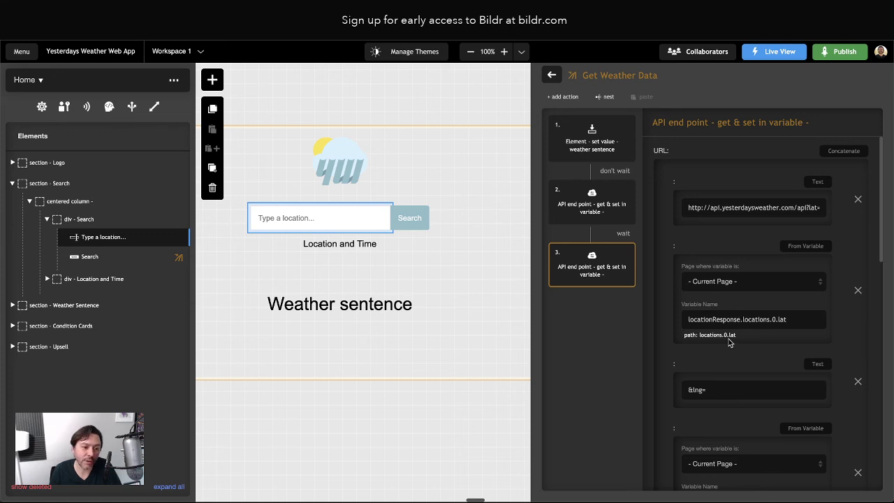
pyautogui.scroll(-2, 730, 341)
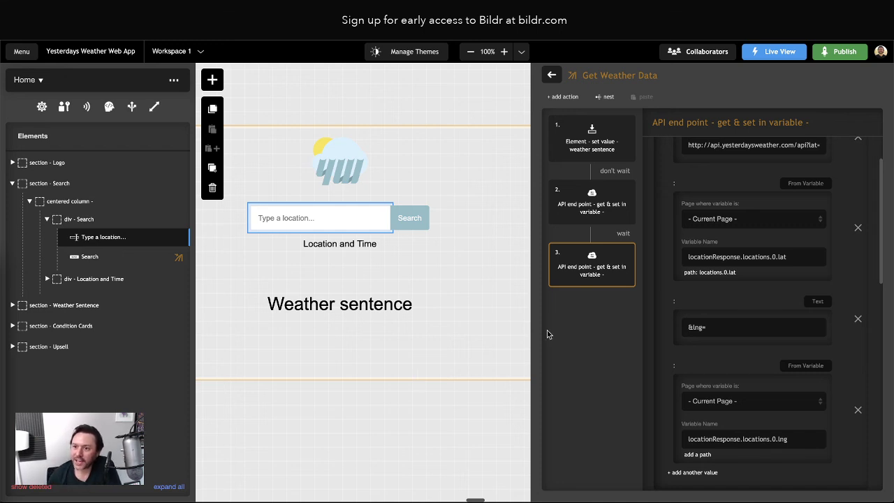
pyautogui.scroll(1, 769, 349)
pyautogui.scroll(-5, 769, 349)
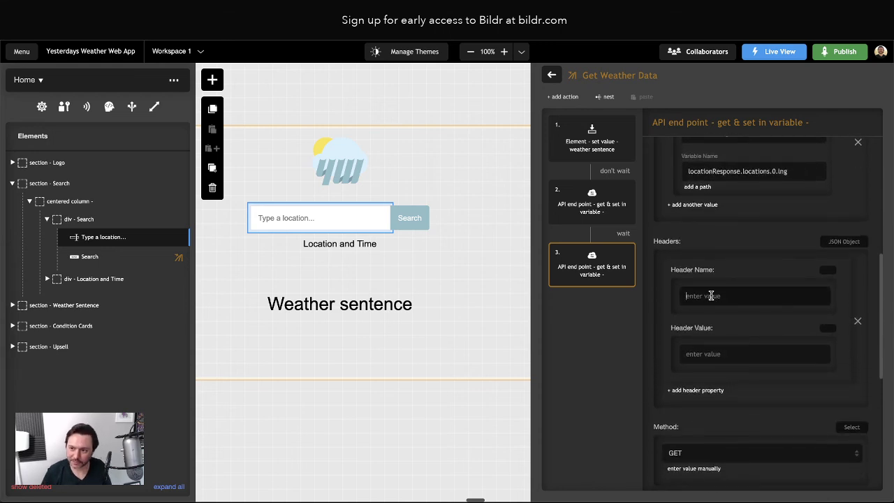
pyautogui.click(710, 296)
pyautogui.write('Content-Thype')
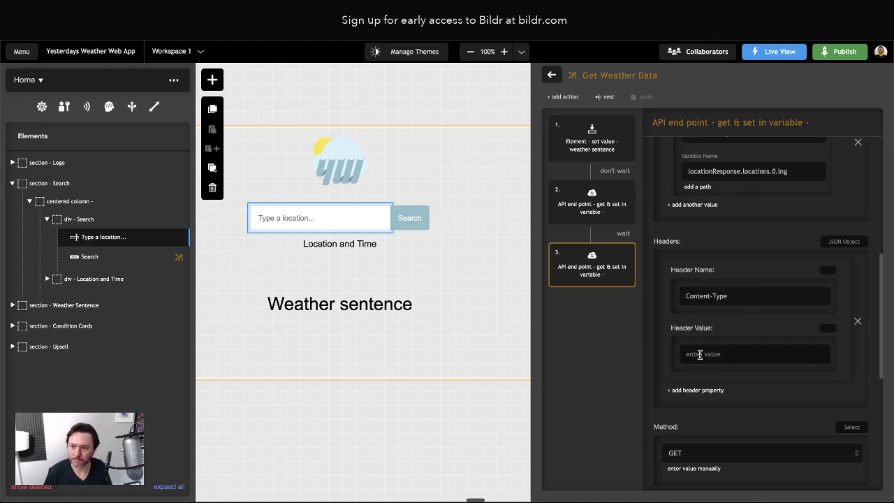
pyautogui.write('appli')
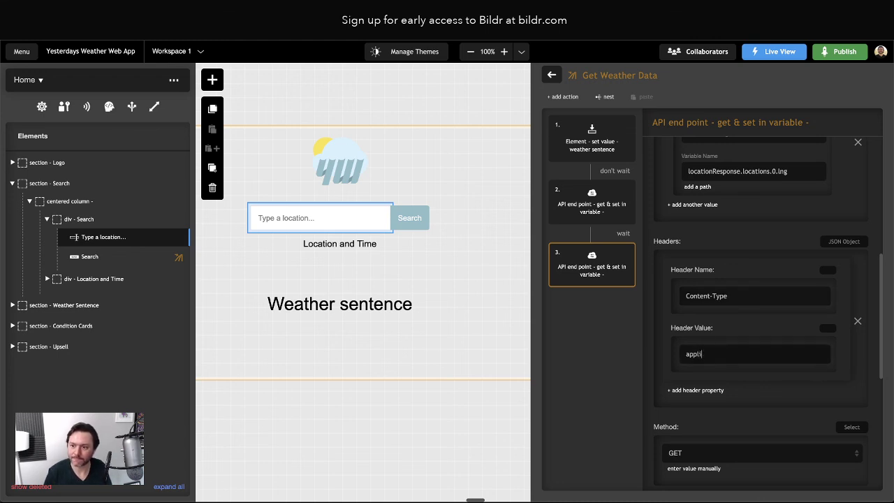
pyautogui.write('cation/json')
# Set the third action's target page for the variable to Current Page and enter weatherRespons as the response data variable
pyautogui.scroll(-1, 674, 387)
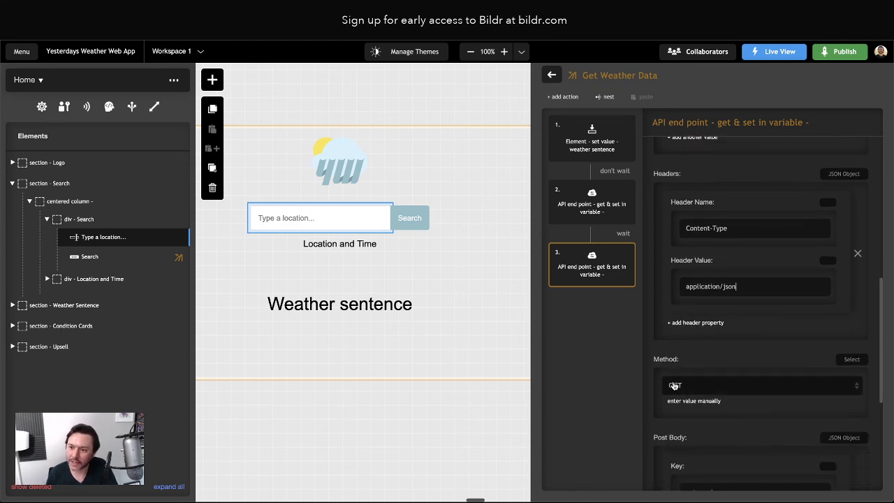
pyautogui.scroll(-2, 685, 397)
pyautogui.scroll(-2, 691, 400)
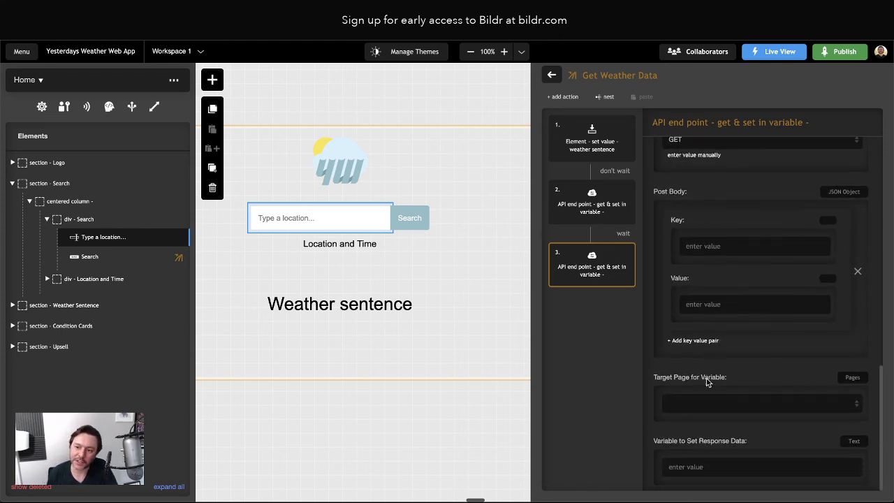
pyautogui.click(691, 403)
pyautogui.click(688, 405)
pyautogui.click(691, 405)
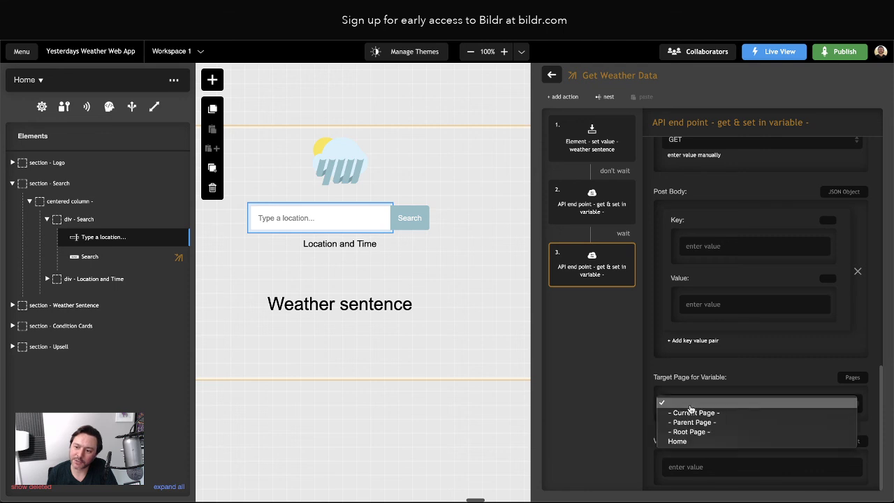
pyautogui.click(658, 411)
pyautogui.click(689, 467)
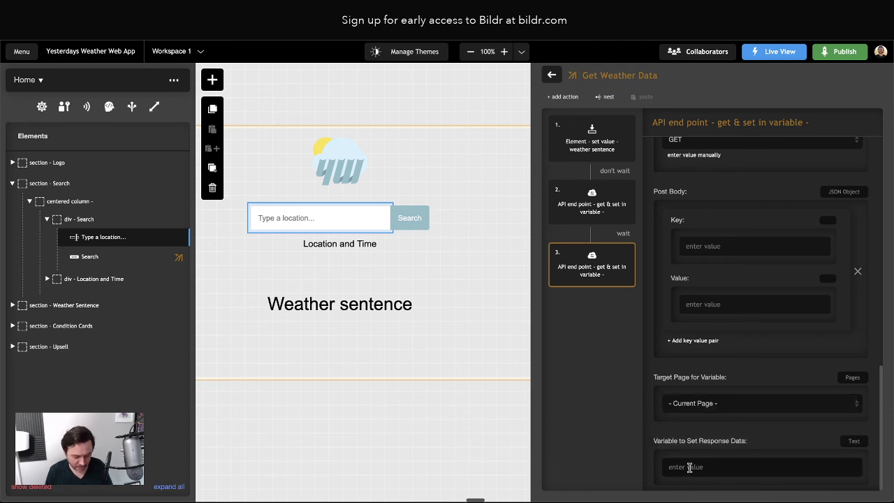
pyautogui.write('weatherRespons')
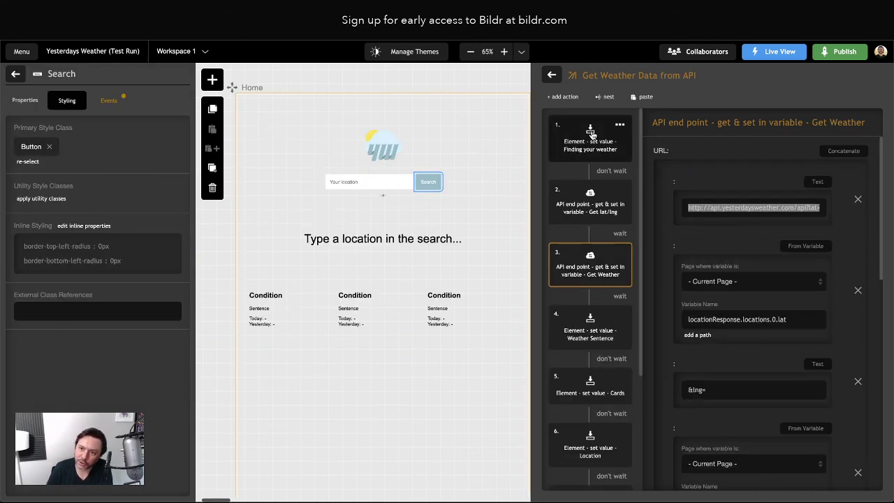
# Examine the remaining Get Weather Data from API actions in the Test Run project and its live weather results page
pyautogui.scroll(-1, 580, 147)
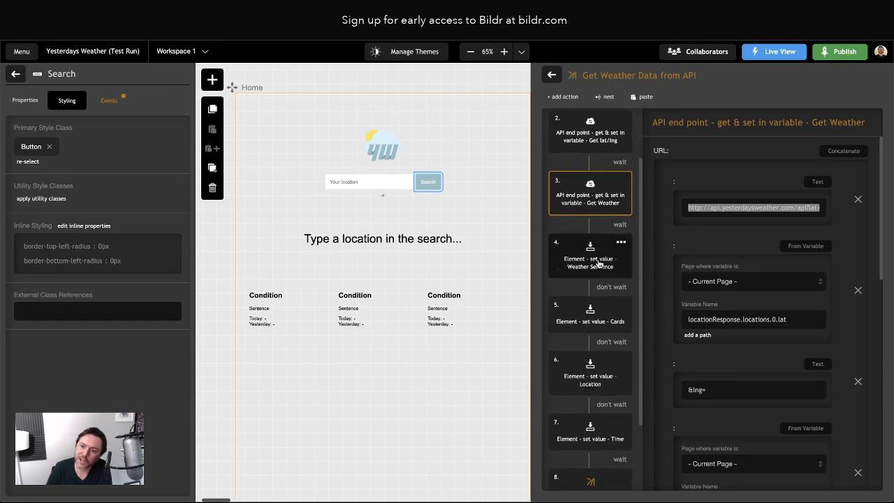
pyautogui.scroll(-1, 598, 264)
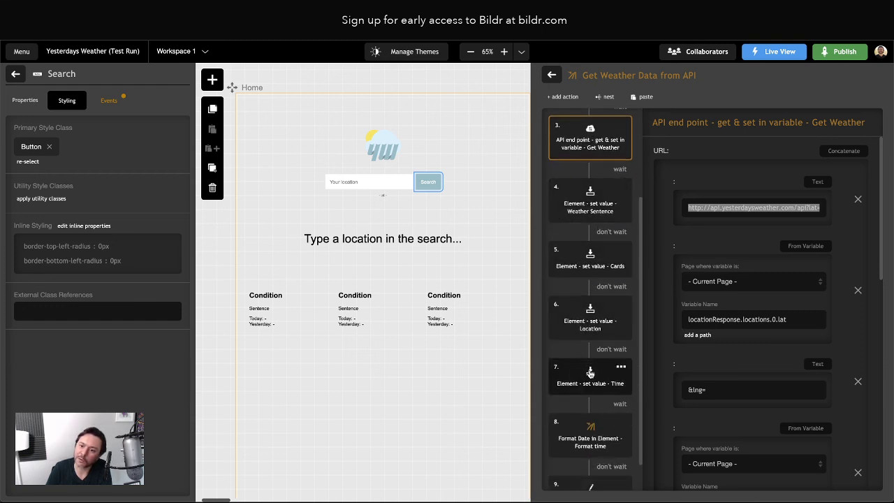
pyautogui.scroll(-1, 590, 374)
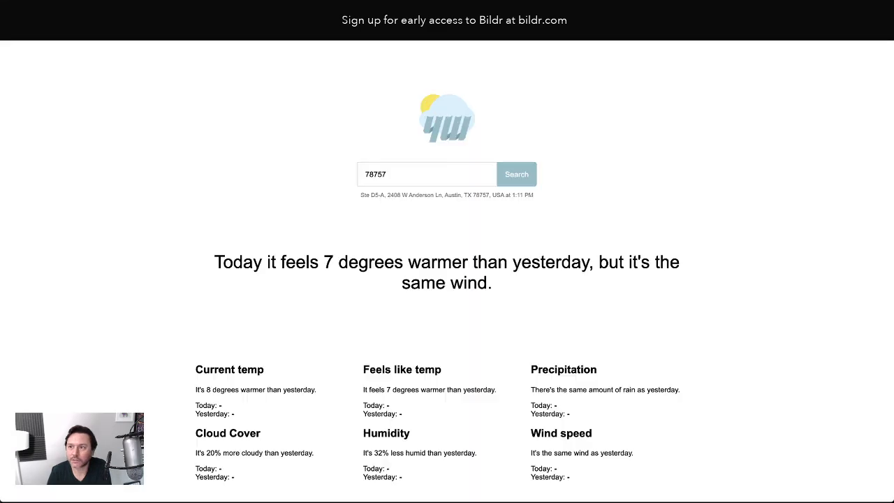
pyautogui.scroll(-3, 418, 340)
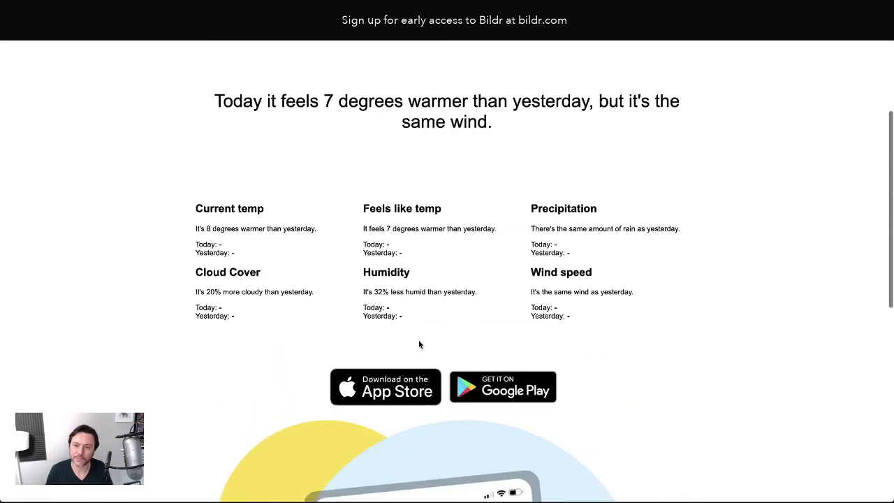
# Add a fourth action, Element - set value, to the Get Weather Data group and make it wait for the third action
pyautogui.scroll(5, 419, 344)
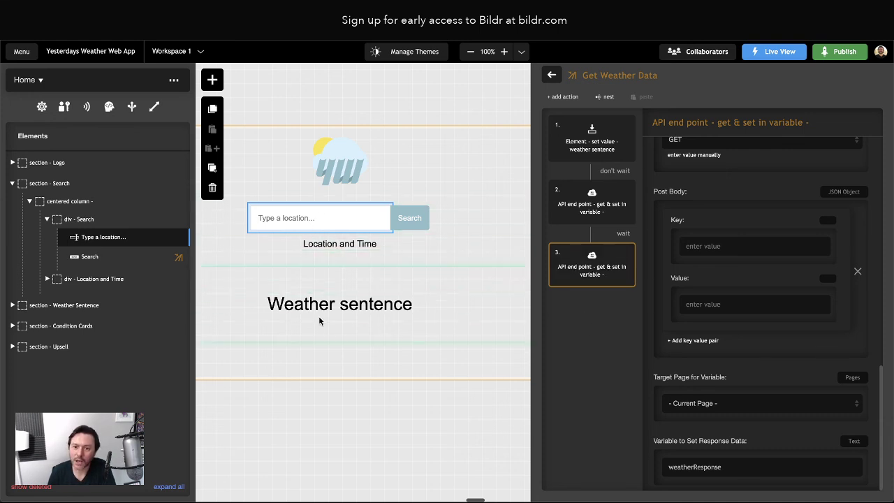
pyautogui.click(589, 149)
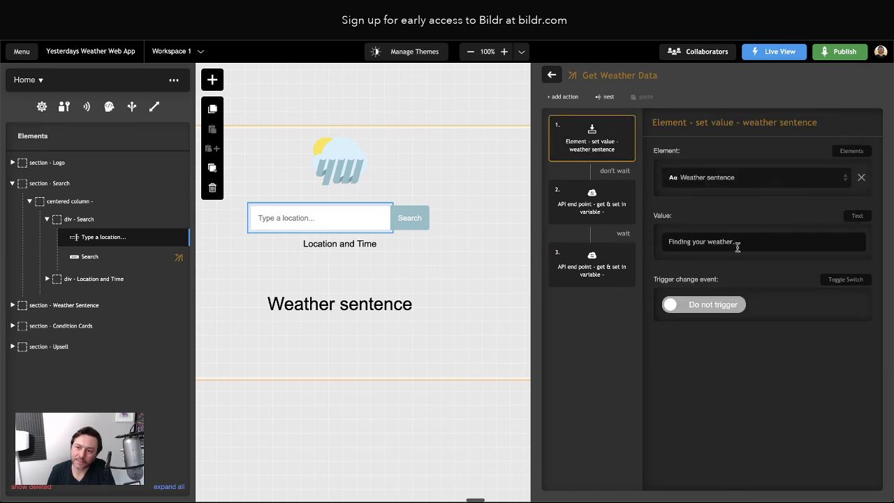
pyautogui.moveTo(600, 287)
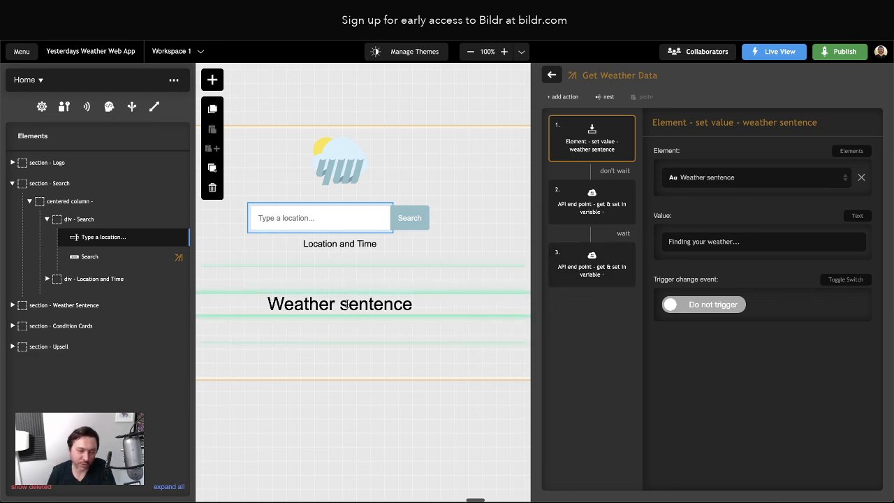
pyautogui.click(563, 96)
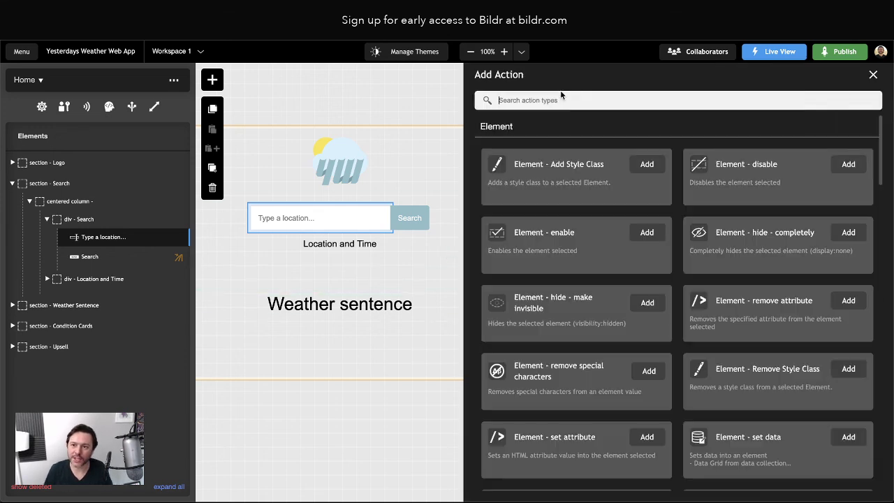
pyautogui.write('set value')
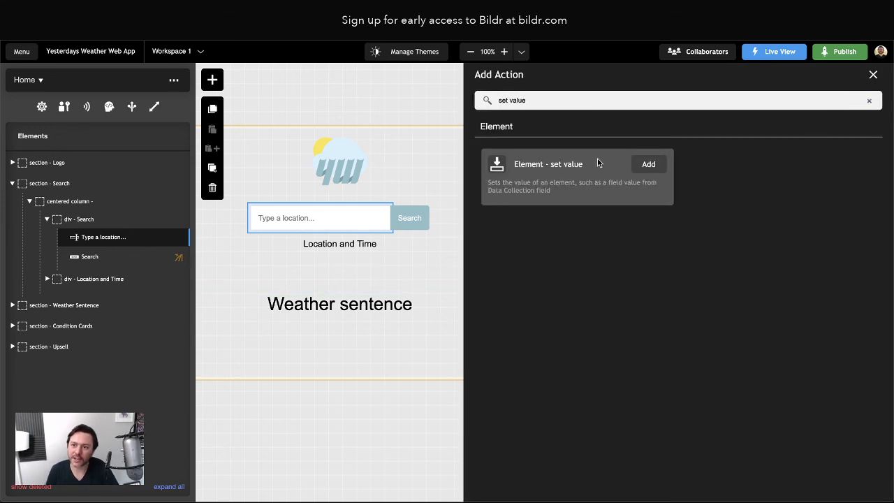
pyautogui.click(648, 164)
pyautogui.click(618, 296)
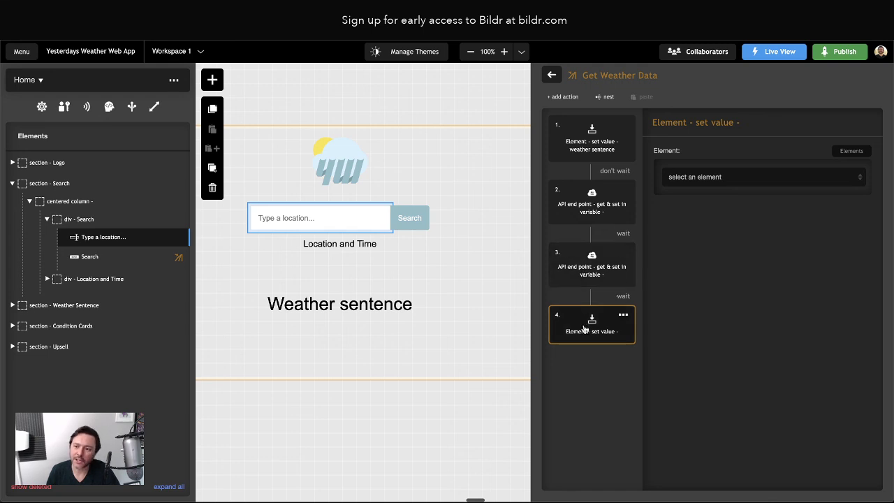
# Select the Weather sentence text as the target element of the fourth action
pyautogui.click(729, 186)
pyautogui.scroll(-1, 737, 303)
pyautogui.scroll(-2, 736, 303)
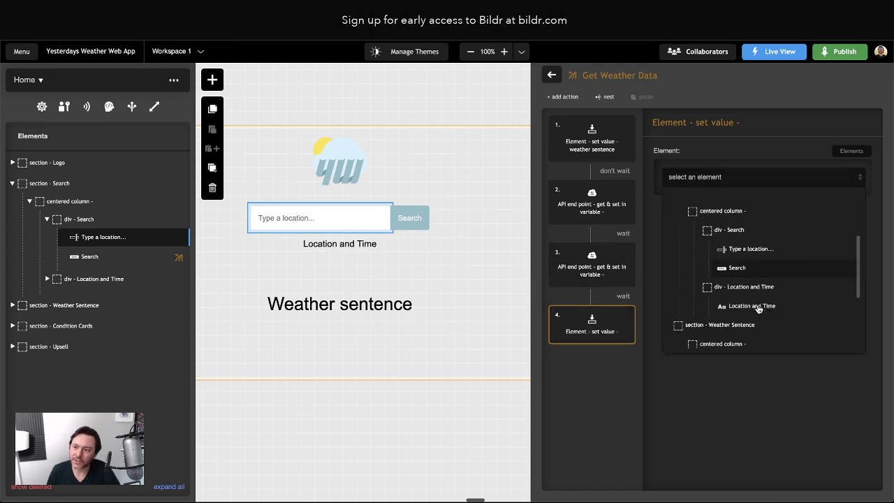
pyautogui.scroll(-2, 764, 264)
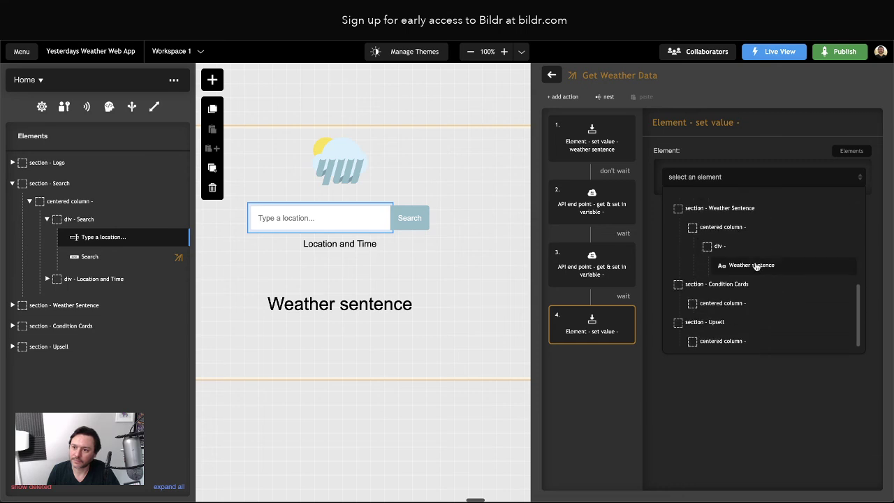
pyautogui.click(758, 264)
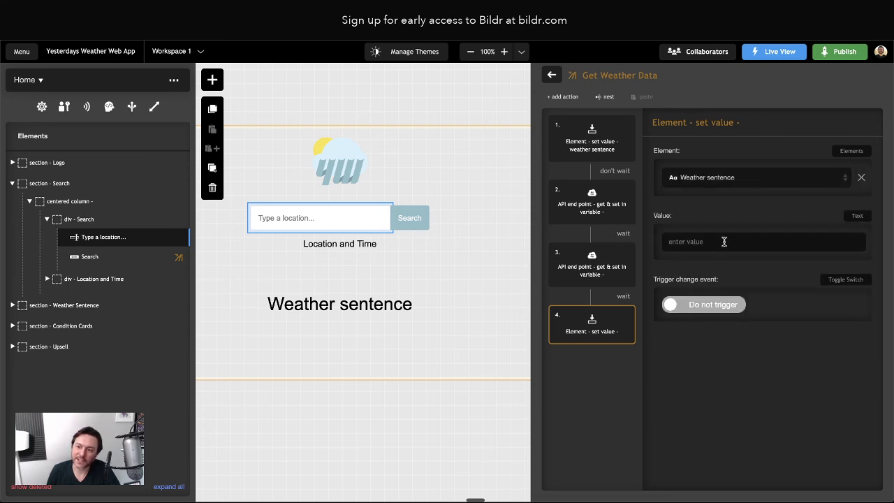
# Take the fourth action's value from the Current Page variable weatherResponse
pyautogui.click(858, 218)
pyautogui.click(810, 288)
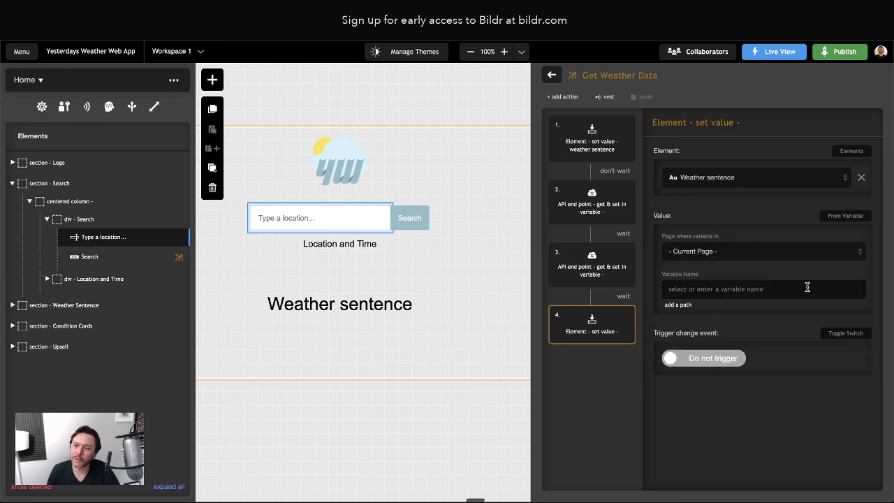
pyautogui.click(694, 293)
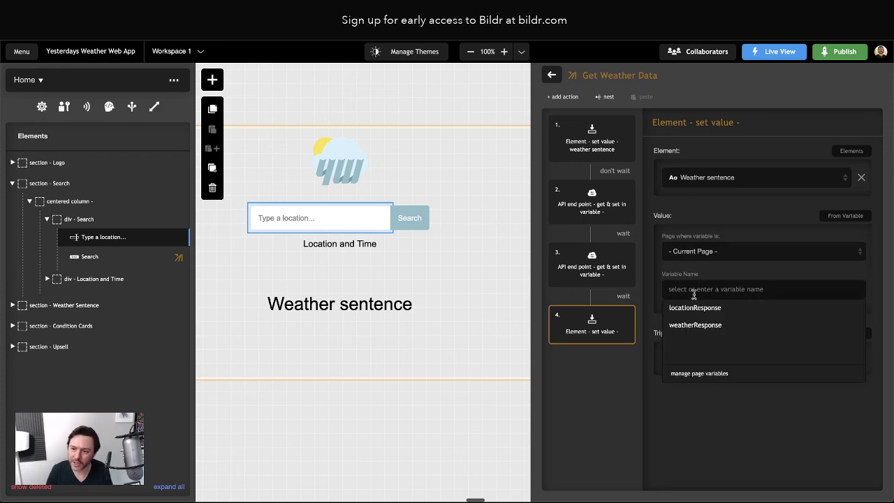
pyautogui.click(696, 326)
pyautogui.click(734, 290)
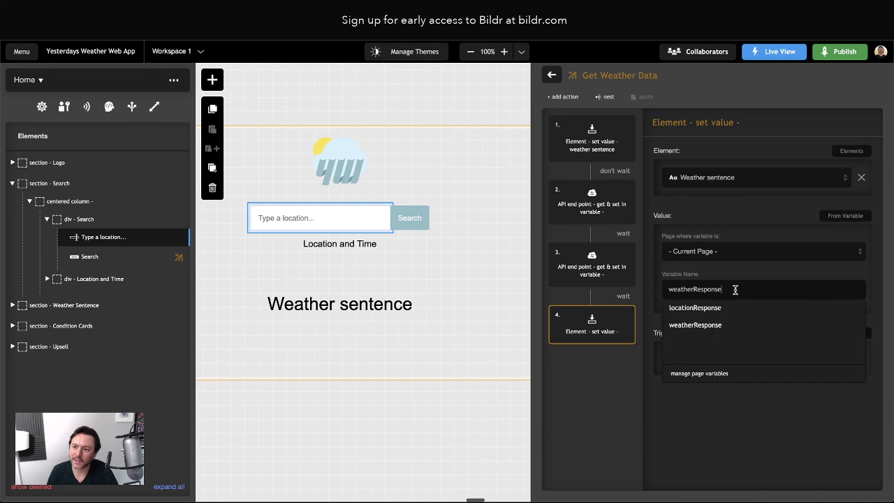
# Check the summary structure in the weather API's JSON response and extend the variable name to weatherResponse.summary.0.sentence
pyautogui.click(735, 289)
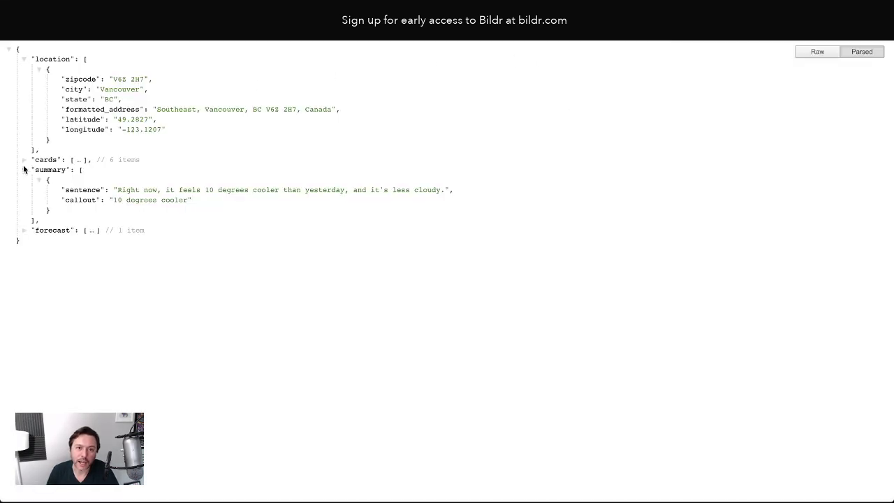
pyautogui.click(24, 59)
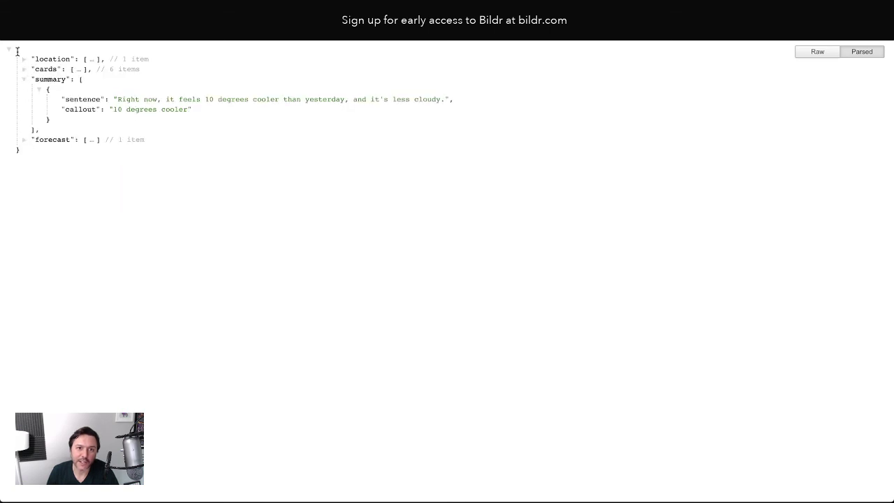
pyautogui.doubleClick(43, 79)
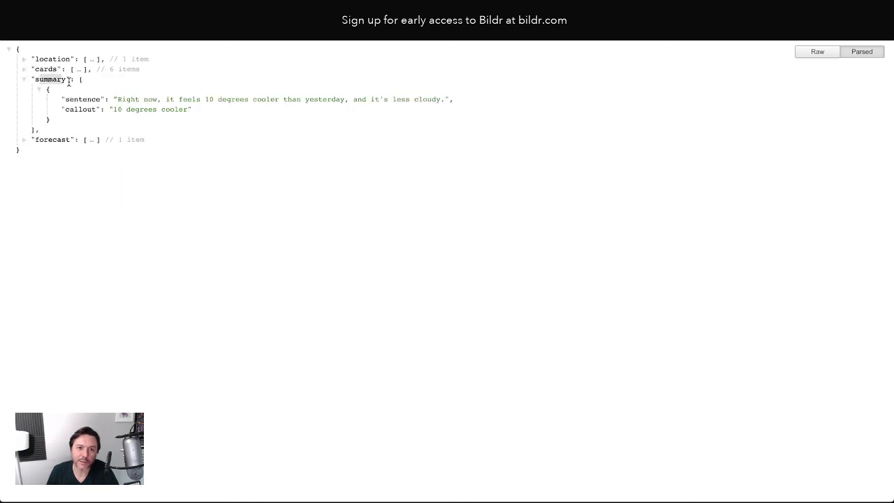
pyautogui.click(79, 80)
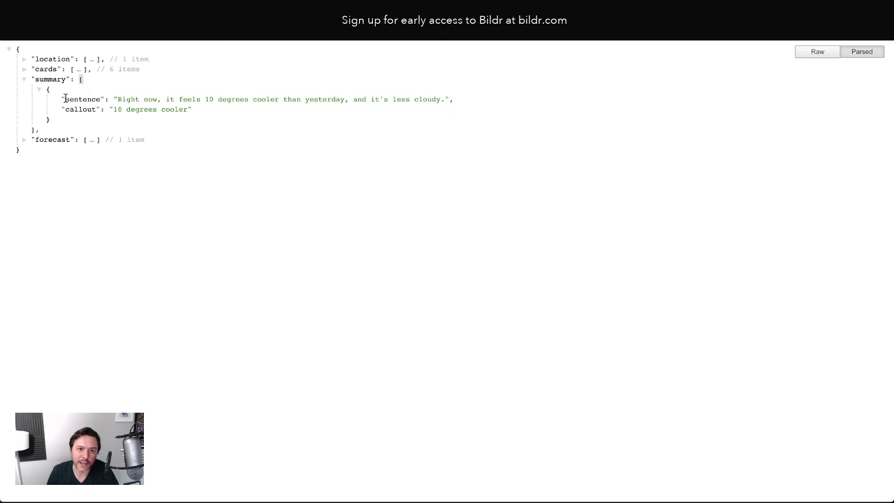
pyautogui.moveTo(64, 99); pyautogui.dragTo(102, 100)
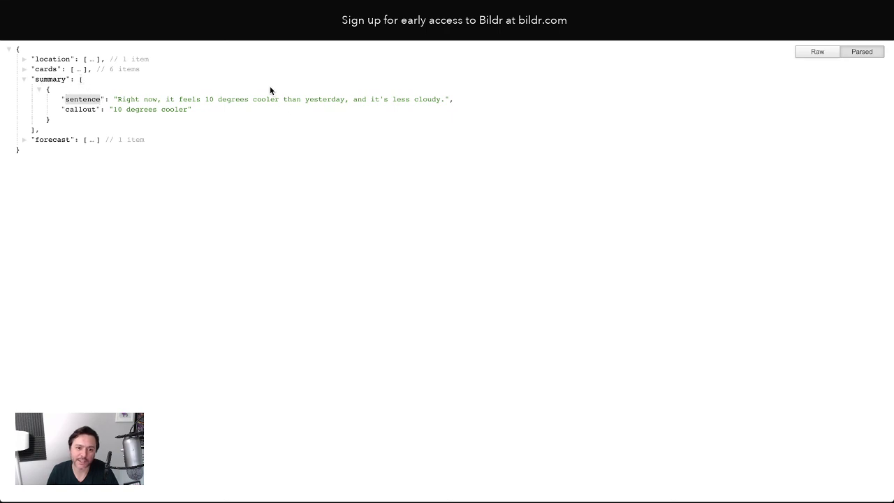
pyautogui.hotkey('ctrl', 'Tab')
pyautogui.click(754, 289)
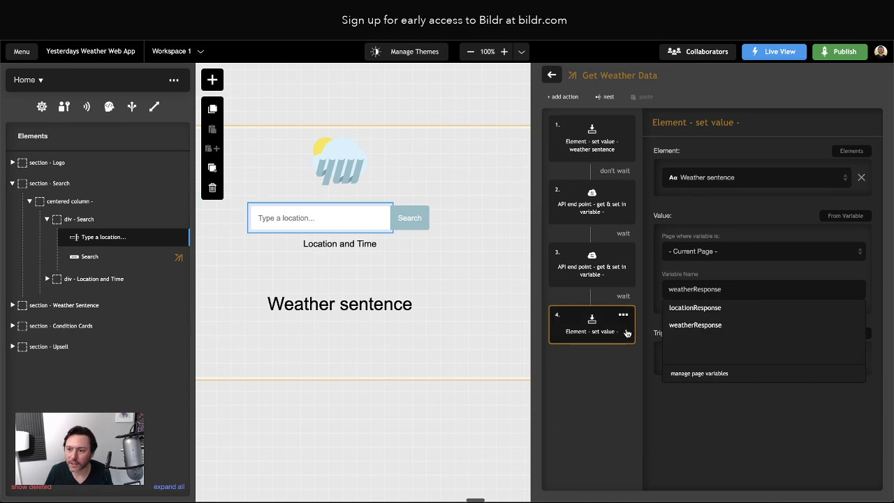
pyautogui.click(753, 289)
pyautogui.click(753, 288)
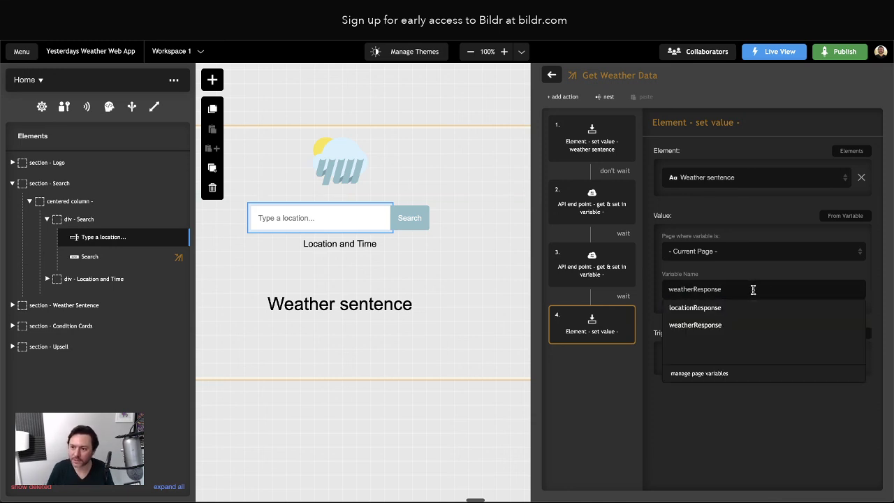
pyautogui.write('.')
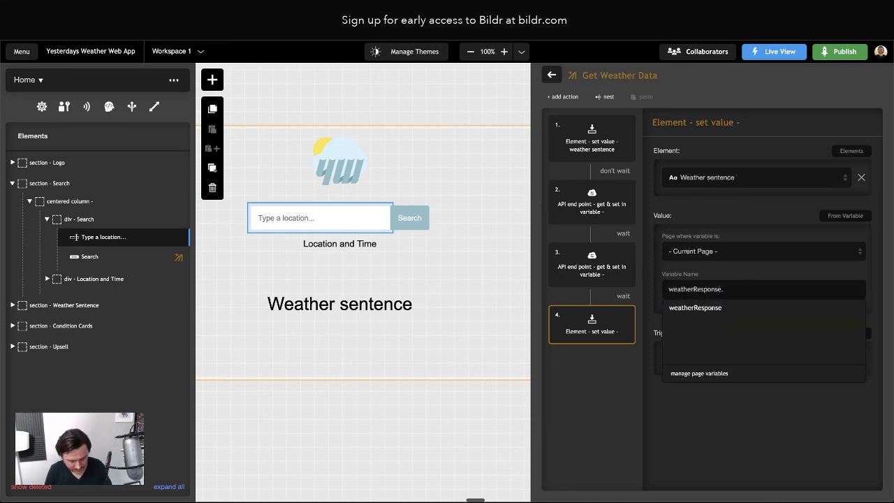
pyautogui.write('summarty.0.sentence')
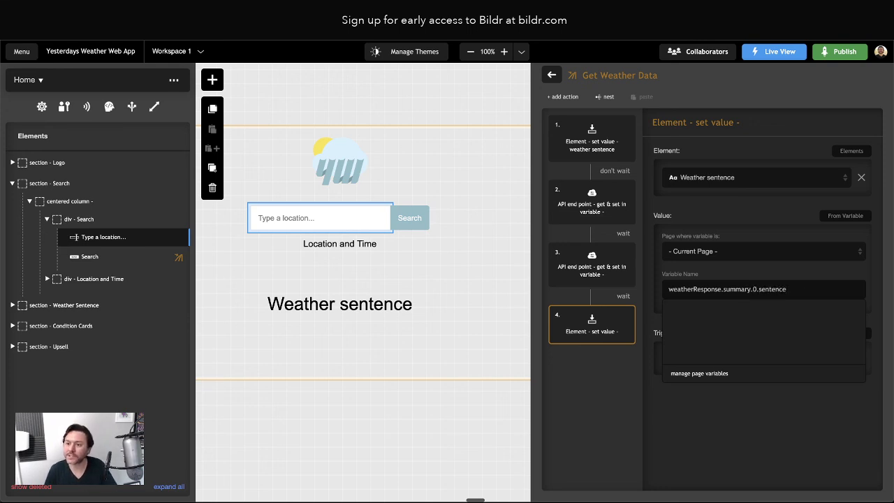
pyautogui.click(728, 421)
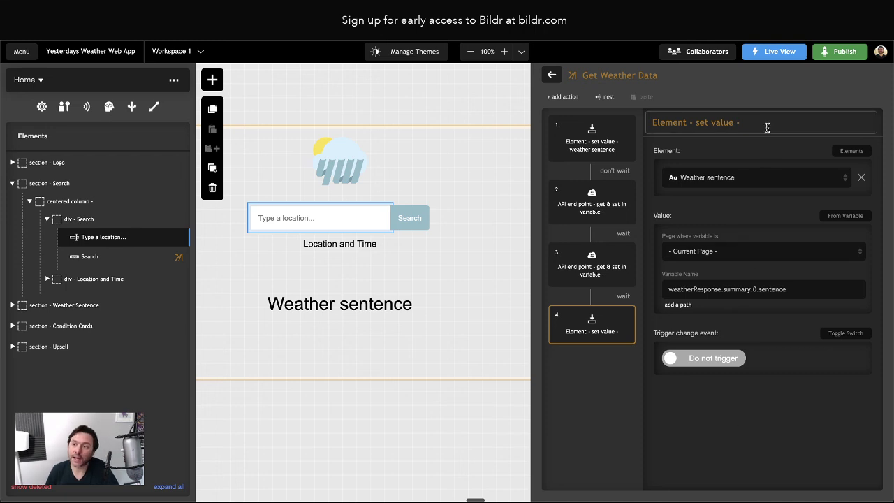
# Rename the fourth action as Element - set value - weather sentence
pyautogui.write('ewath')
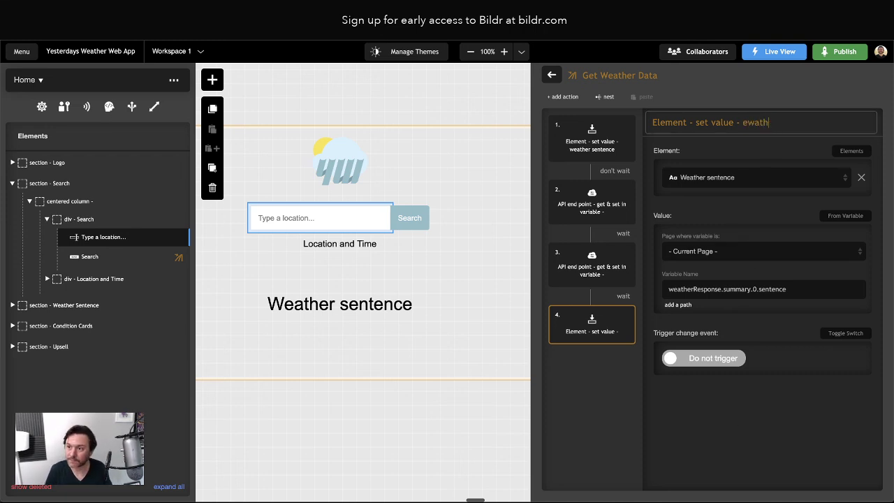
pyautogui.press('BackSpace')
pyautogui.write('weather sentence')
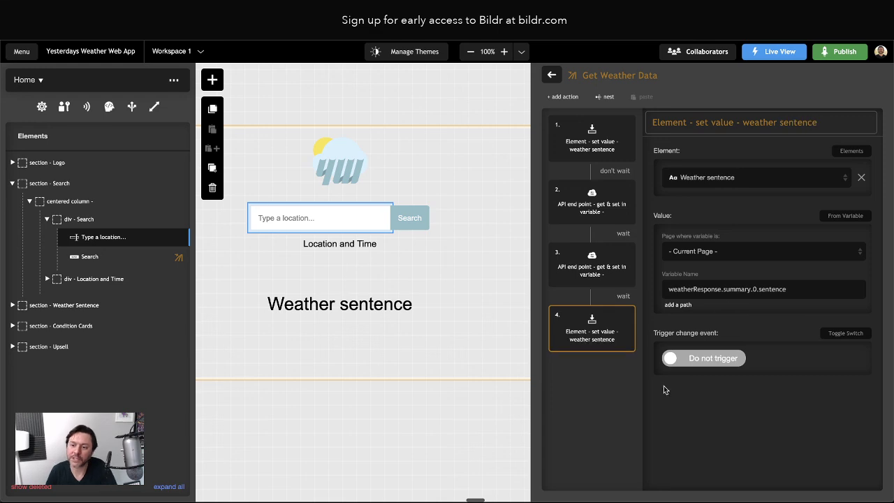
pyautogui.click(606, 412)
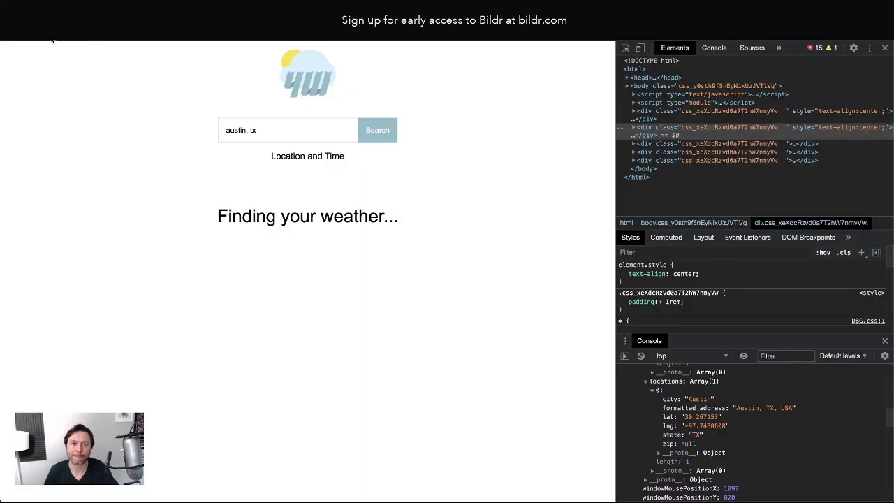
# Reload the live weather page and test the search with the location florida
pyautogui.hotkey('ctrl', 'r')
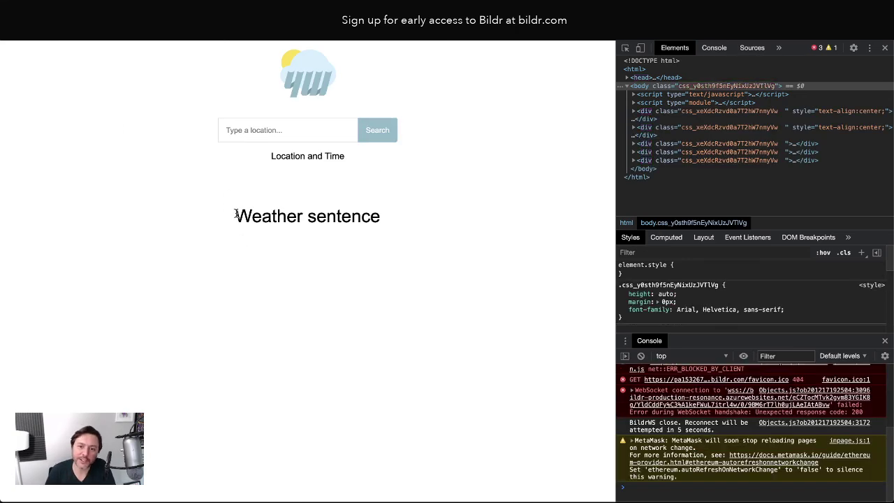
pyautogui.moveTo(272, 157); pyautogui.dragTo(336, 159)
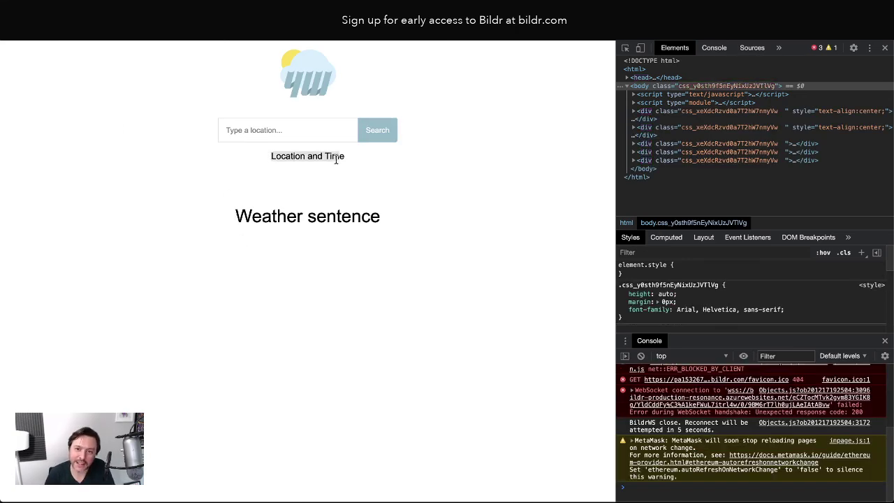
pyautogui.moveTo(235, 215); pyautogui.dragTo(398, 215)
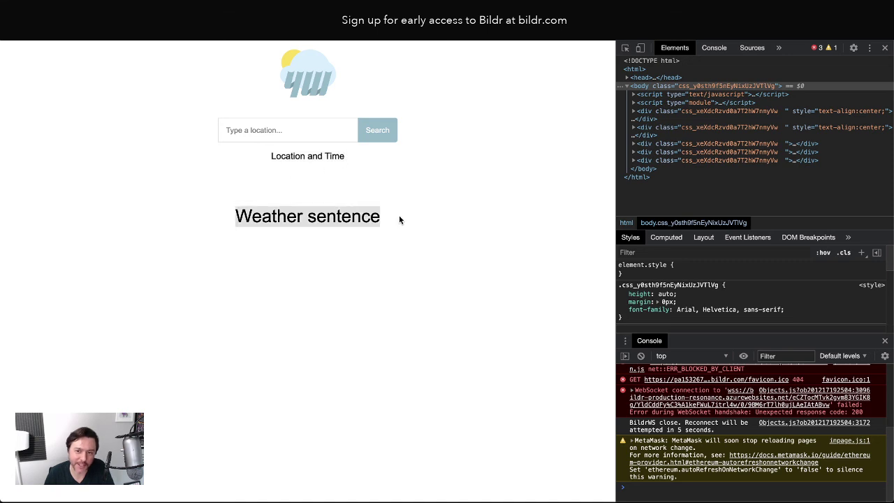
pyautogui.click(384, 271)
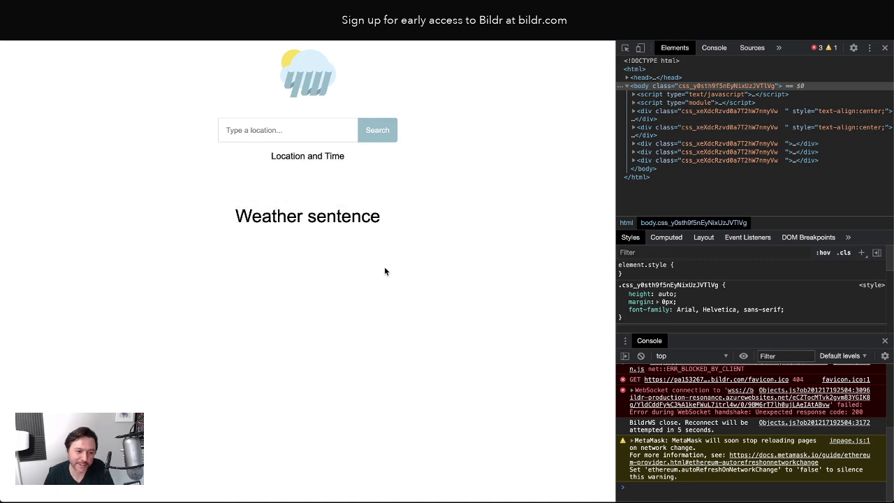
pyautogui.click(269, 137)
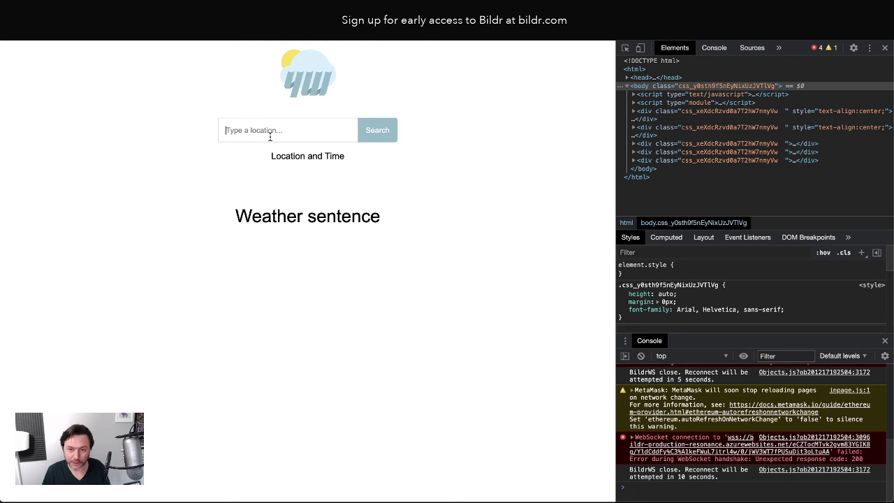
pyautogui.write('nlorida')
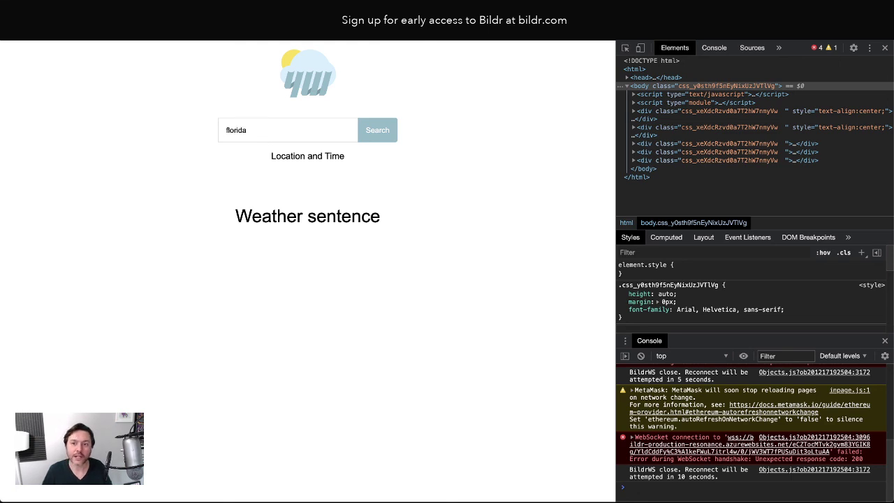
pyautogui.click(383, 130)
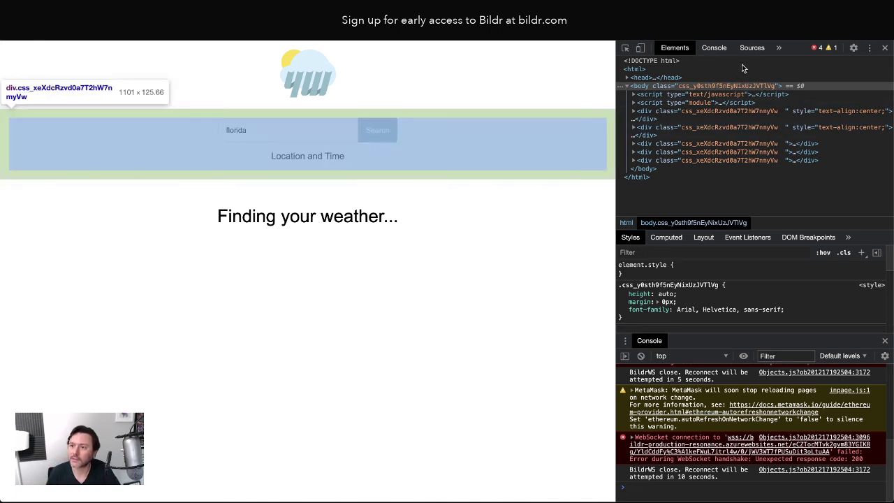
# Show the page's network requests in the browser's developer tools
pyautogui.click(779, 48)
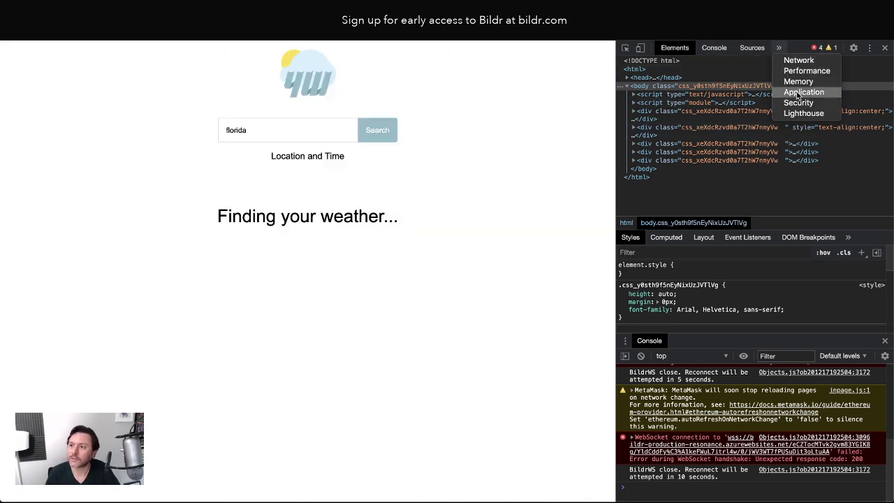
pyautogui.click(799, 93)
pyautogui.click(788, 47)
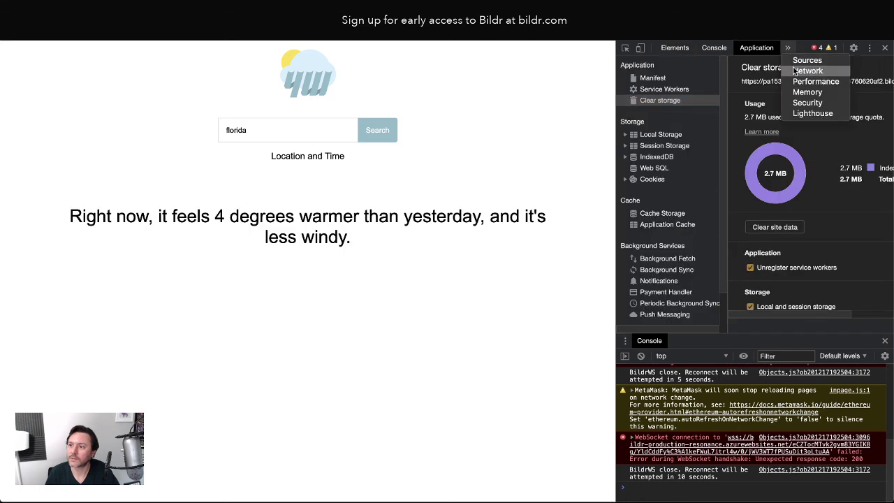
pyautogui.click(802, 71)
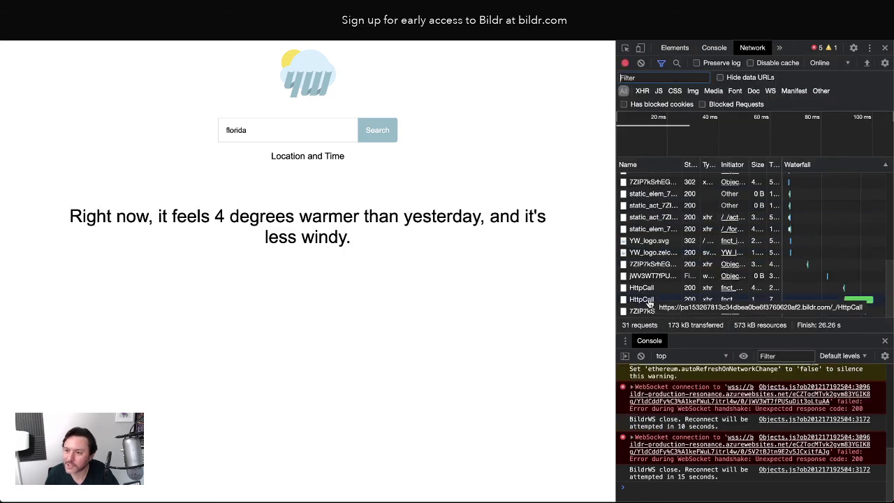
# Examine the response preview of the second HttpCall request and close the developer tools
pyautogui.click(649, 300)
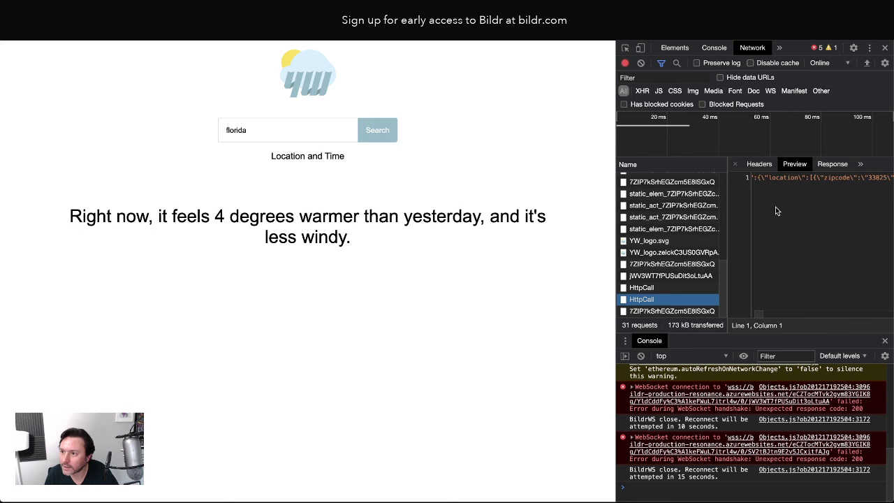
pyautogui.hscroll(10, 775, 207)
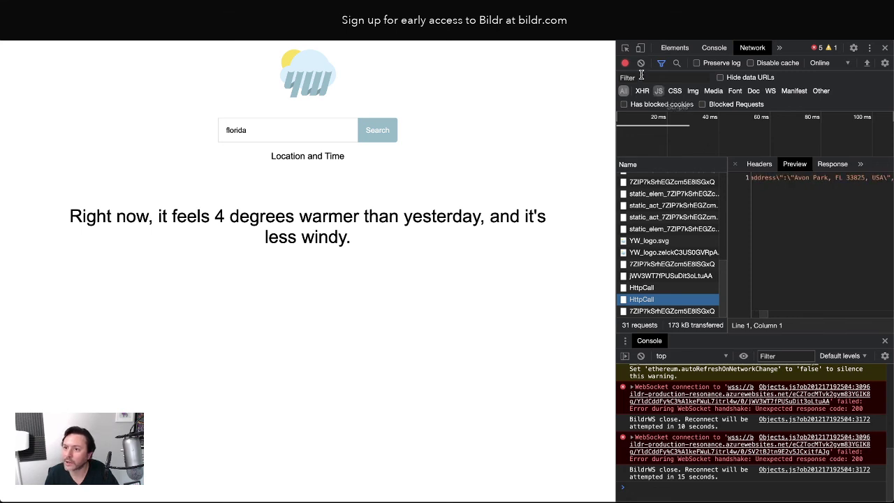
pyautogui.click(885, 47)
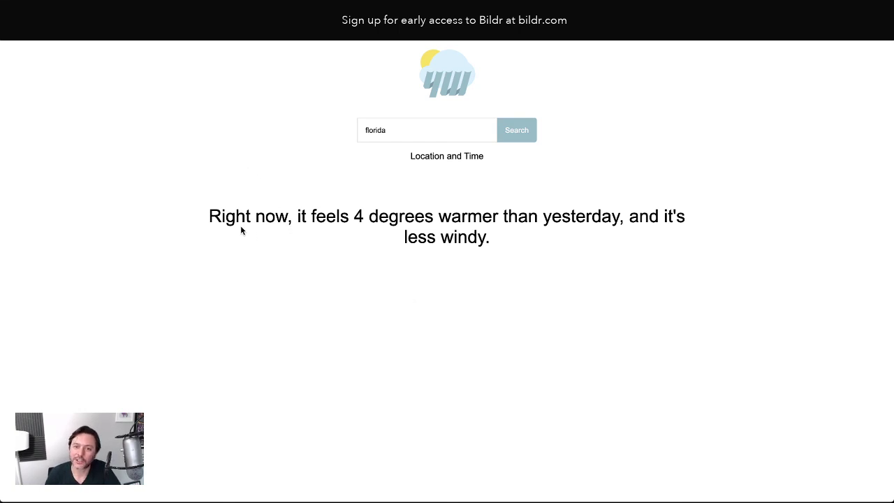
# Test the weather search with the location new york and with the zip code 30062
pyautogui.doubleClick(398, 130)
pyautogui.write('new york')
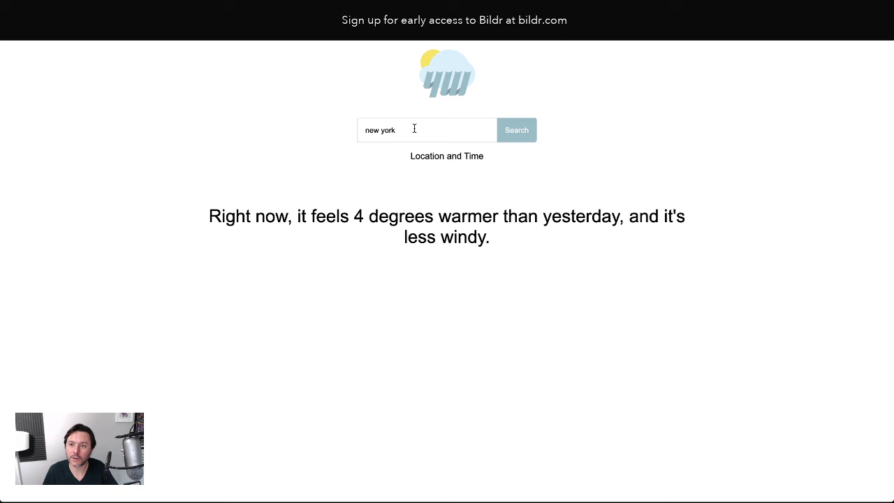
pyautogui.click(523, 136)
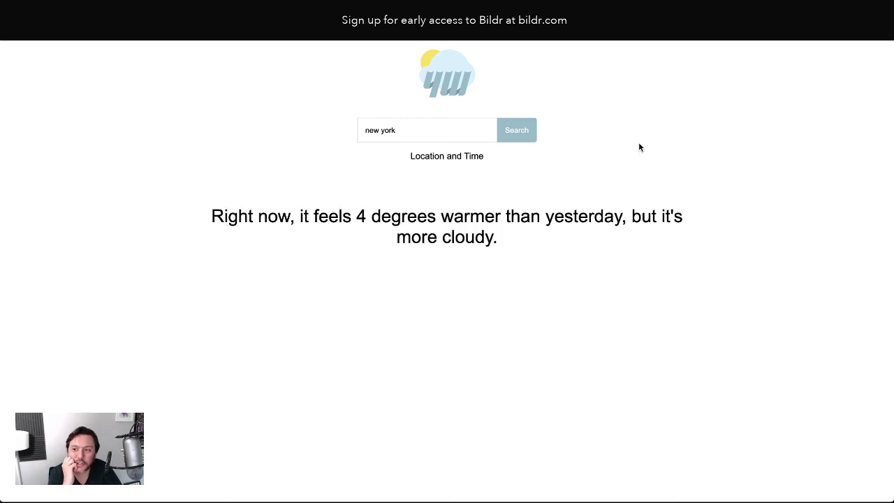
pyautogui.tripleClick(395, 131)
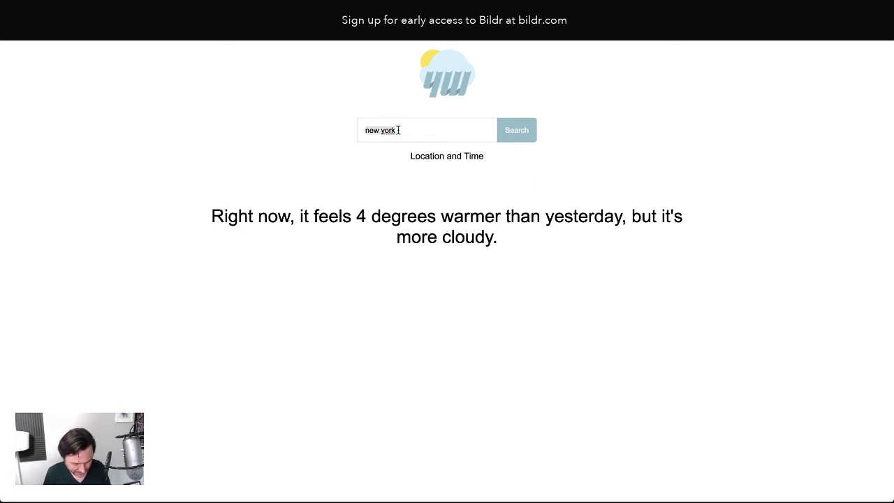
pyautogui.write('30062')
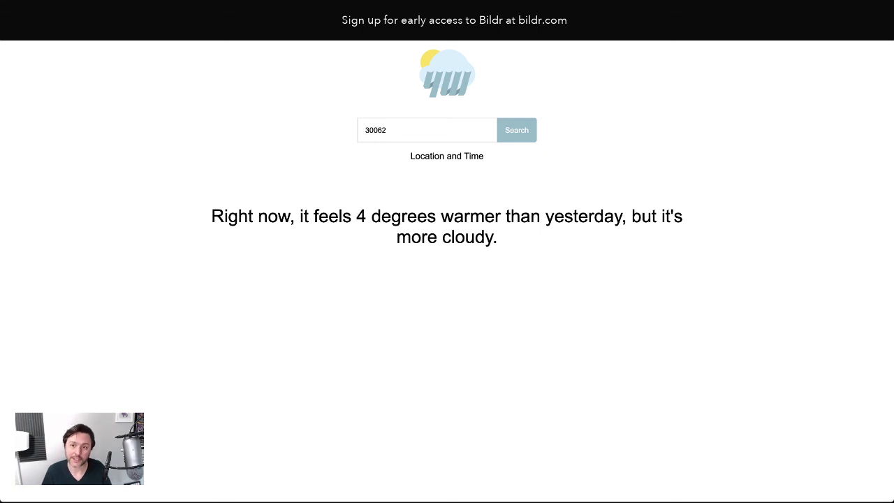
pyautogui.click(522, 135)
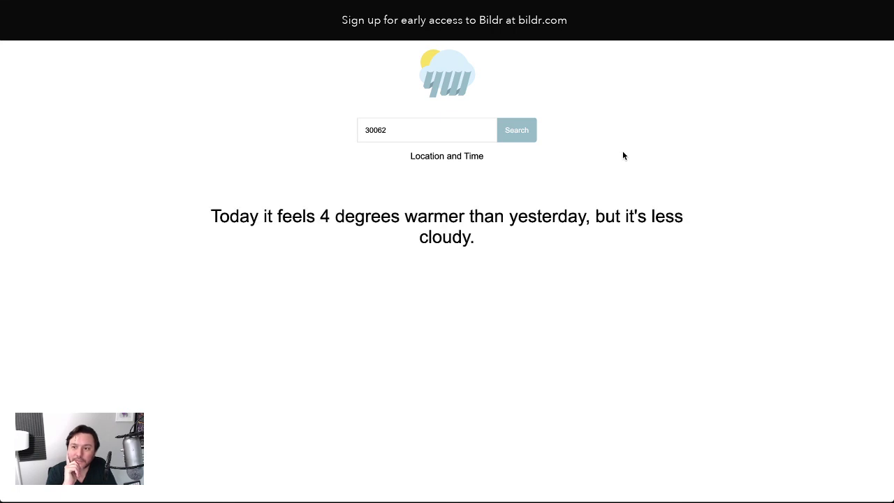
# Test the weather search with the location austin, tx and check the weather sentence
pyautogui.doubleClick(403, 130)
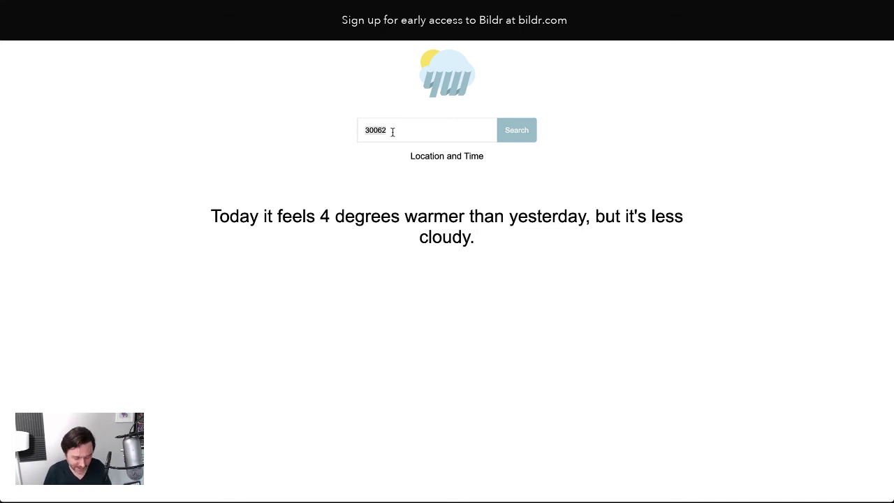
pyautogui.write('austin')
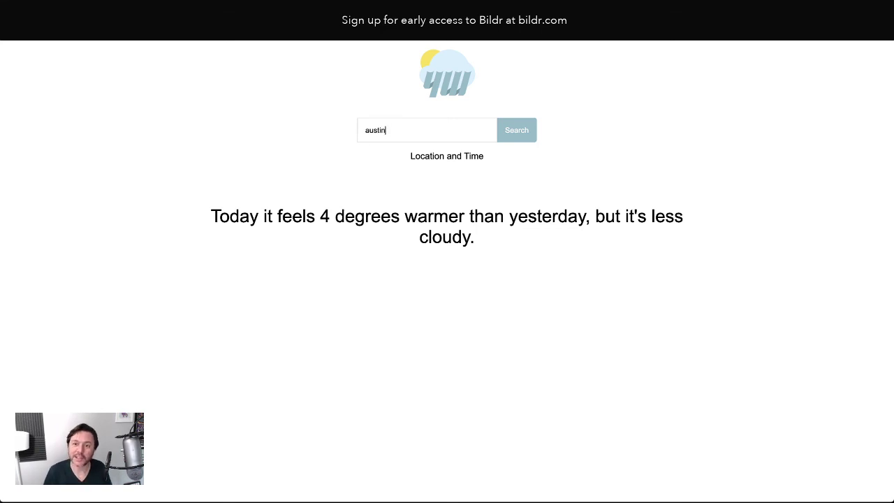
pyautogui.write(', tx')
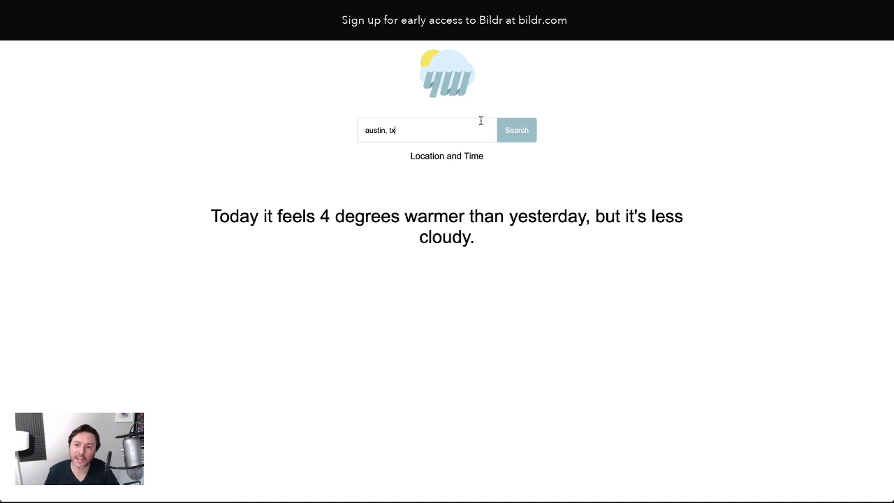
pyautogui.click(505, 139)
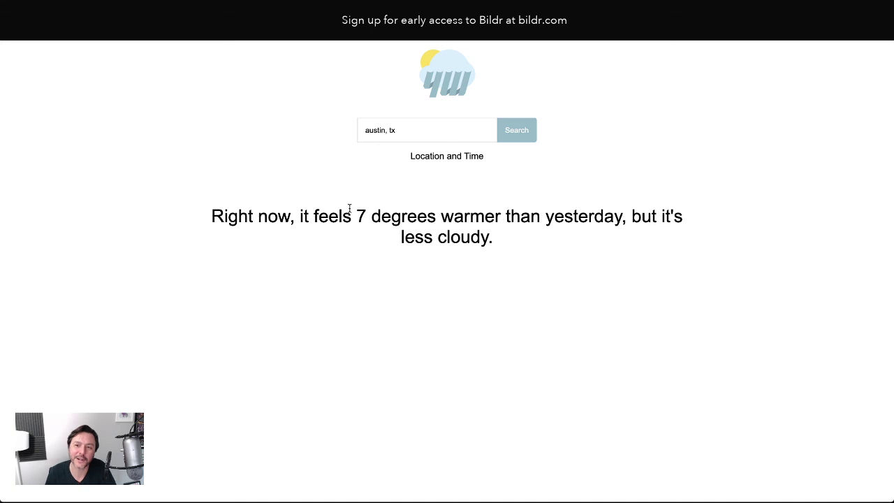
pyautogui.moveTo(351, 211); pyautogui.dragTo(412, 217)
pyautogui.click(412, 216)
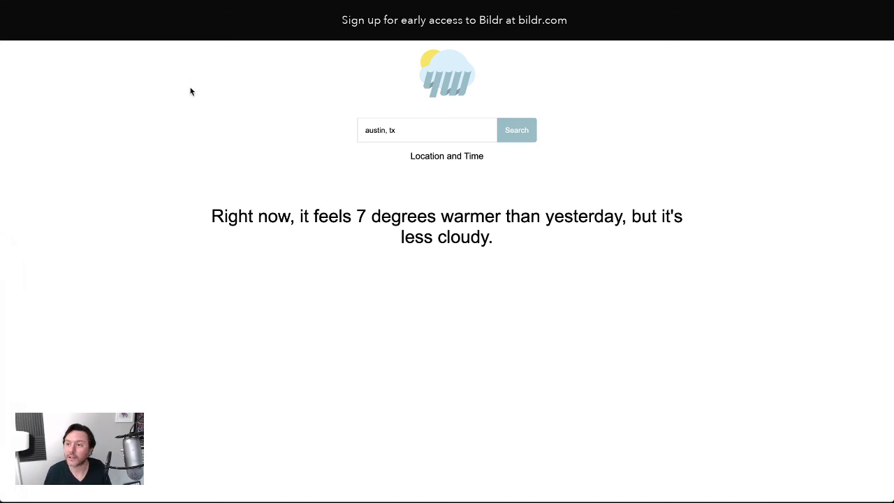
# Switch to the presenter's YouTube channel page and copy its web address for use in another app
pyautogui.hotkey('ctrl', 't')
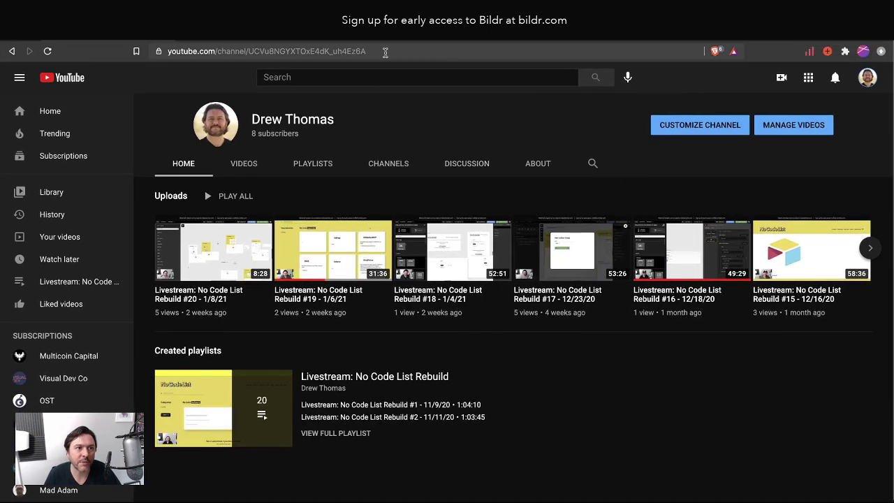
pyautogui.click(384, 51)
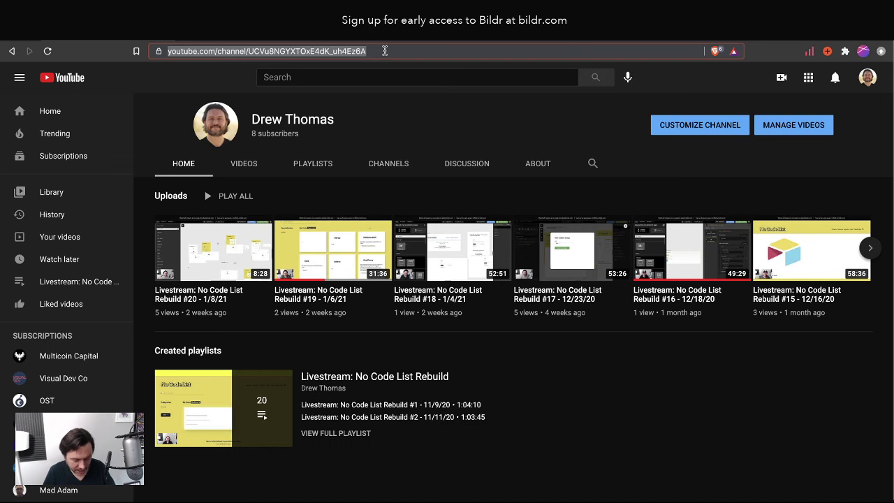
pyautogui.press('super+c')
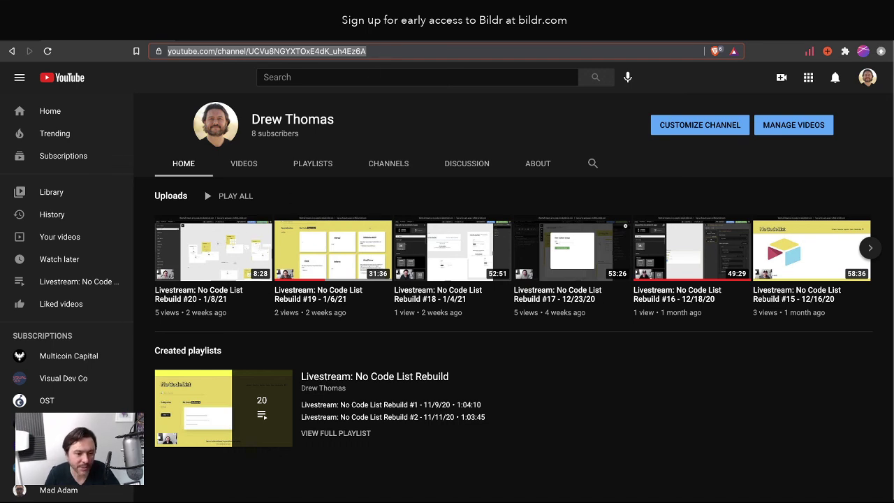
pyautogui.press('super+Tab')
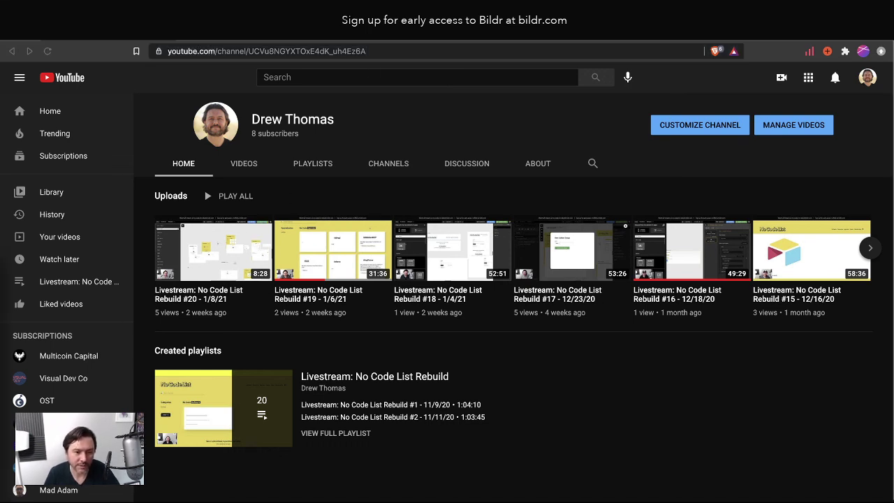